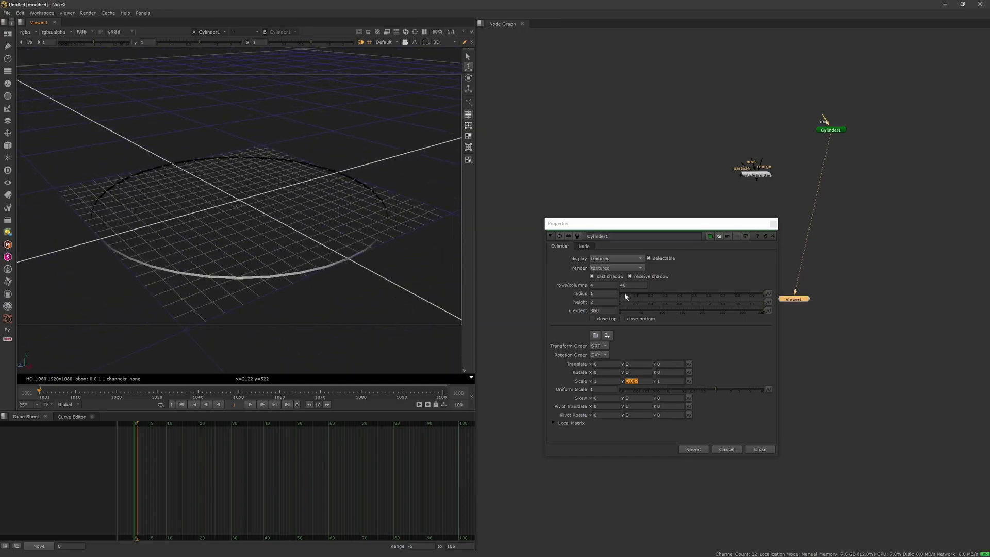
- Try 40 rows and 40 columns on Cylinder1
scroll(309, 253, up, 5)
click(831, 129)
double_click(599, 285)
text(1)
key(Return)
text(40)
key(Return)
key(Tab)
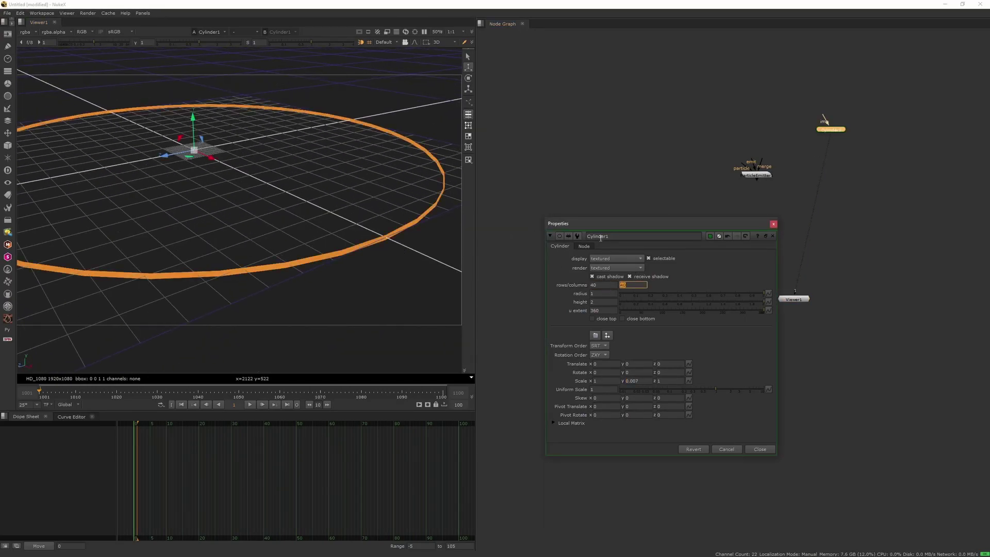
- Try 3 rows and 100 columns on Cylinder1 and check the ring's smoothness up close
text(1)
key(Return)
drag(600, 287, 567, 280)
text(3)
key(Return)
click(329, 251)
ctrl+drag(330, 252, 215, 243)
scroll(333, 281, down, 3)
scroll(333, 281, up, 5)
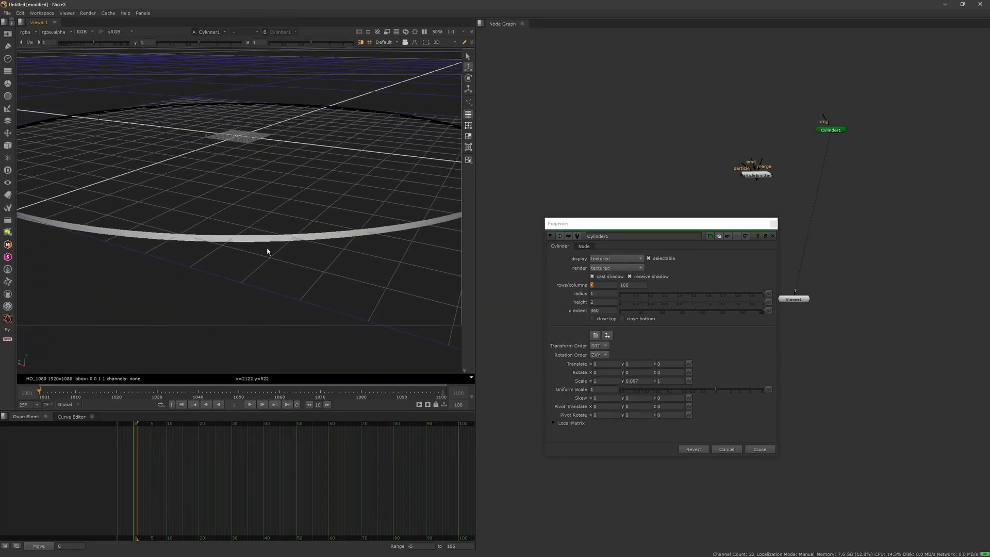
- Set Cylinder1 to 4 rows and 200 columns
drag(600, 286, 582, 283)
text(4)
key(Tab)
text(300)
key(Return)
ctrl+drag(341, 232, 376, 296)
scroll(377, 296, down, 5)
scroll(377, 296, up, 5)
text(200)
key(Return)
scroll(375, 271, down, 3)
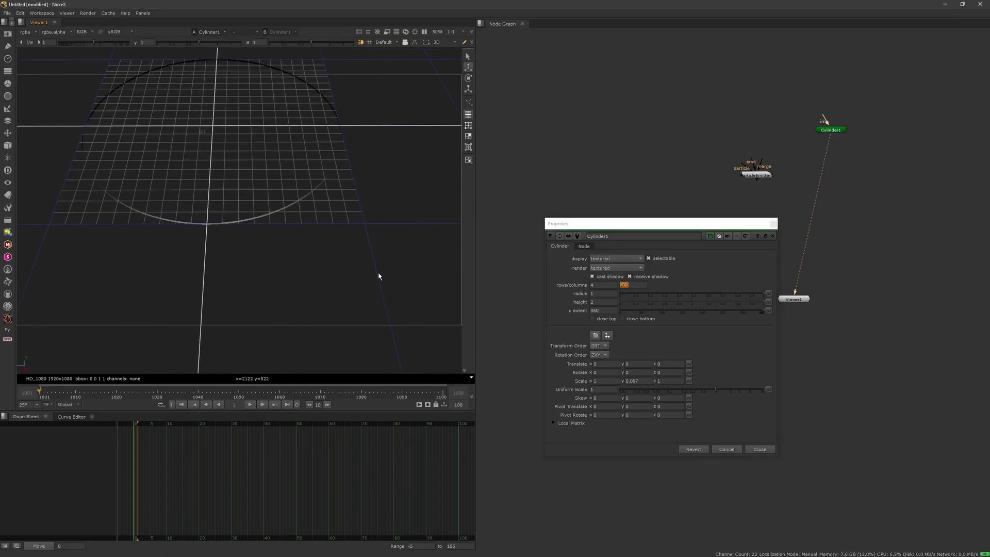
- Set Cylinder1's uniform scale to 0.75 and close its properties
click(606, 388)
text(.75)
key(Return)
scroll(309, 217, down, 4)
ctrl+drag(310, 216, 243, 178)
scroll(242, 178, up, 2)
click(770, 224)
- Widen the 3D viewer and connect Cylinder1 to the emit input of the particle emitter
drag(476, 283, 557, 281)
scroll(433, 253, down, 4)
ctrl+drag(433, 252, 388, 263)
scroll(389, 263, up, 2)
middle_drag(845, 170, 775, 166)
drag(836, 128, 758, 159)
- Go to frame 1000 and set ParticleEmitter1 to start at frame 999
double_click(772, 171)
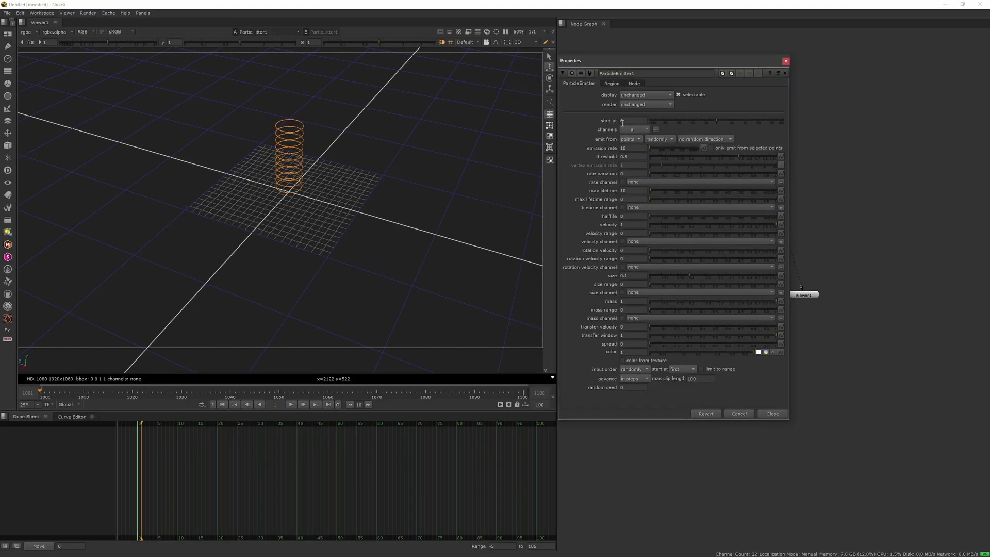
click(250, 404)
click(630, 120)
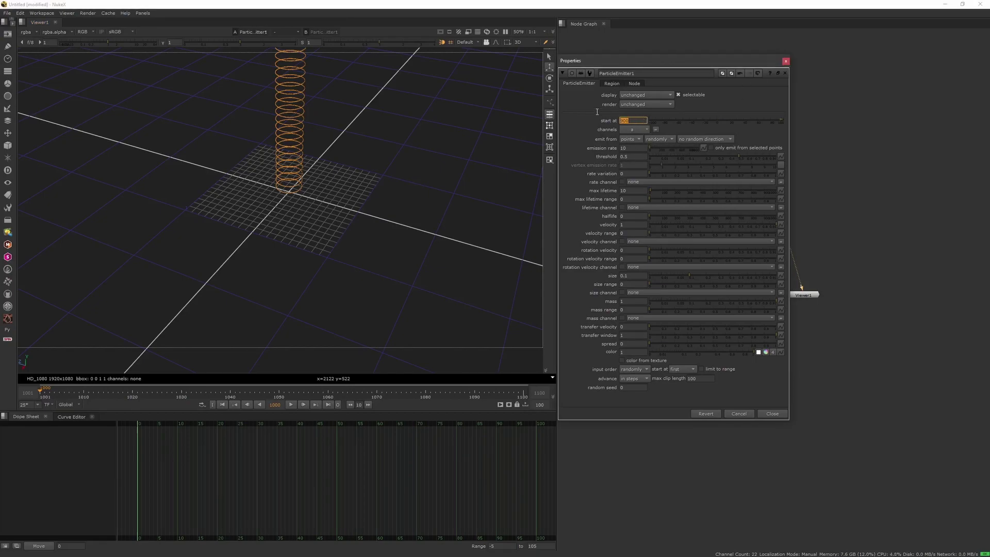
text(1000)
key(Return)
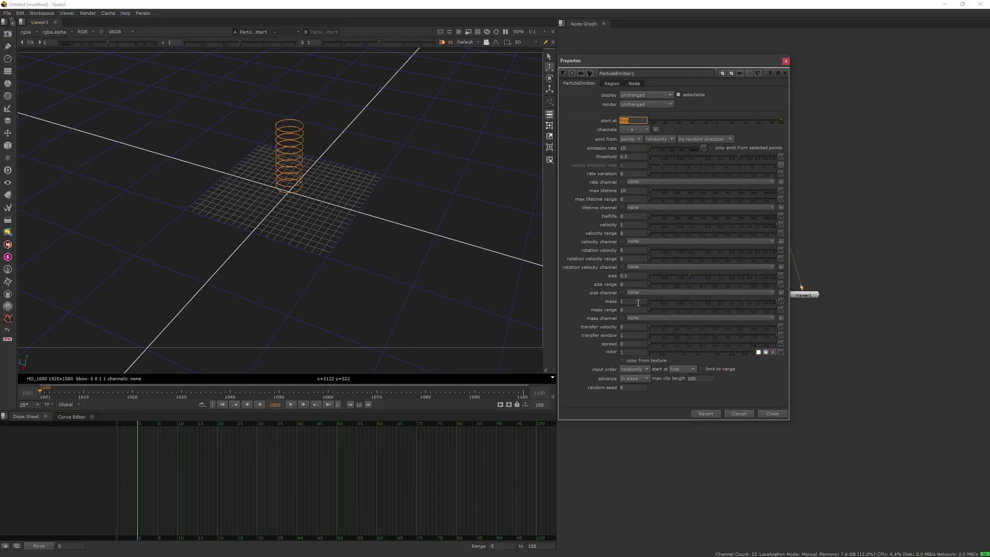
- Set ParticleEmitter1's emission rate to 300
click(633, 148)
text(300)
key(Return)
- Set ParticleEmitter1's particle size to 35000
click(632, 276)
text(350)
key(Return)
scroll(352, 283, up, 2)
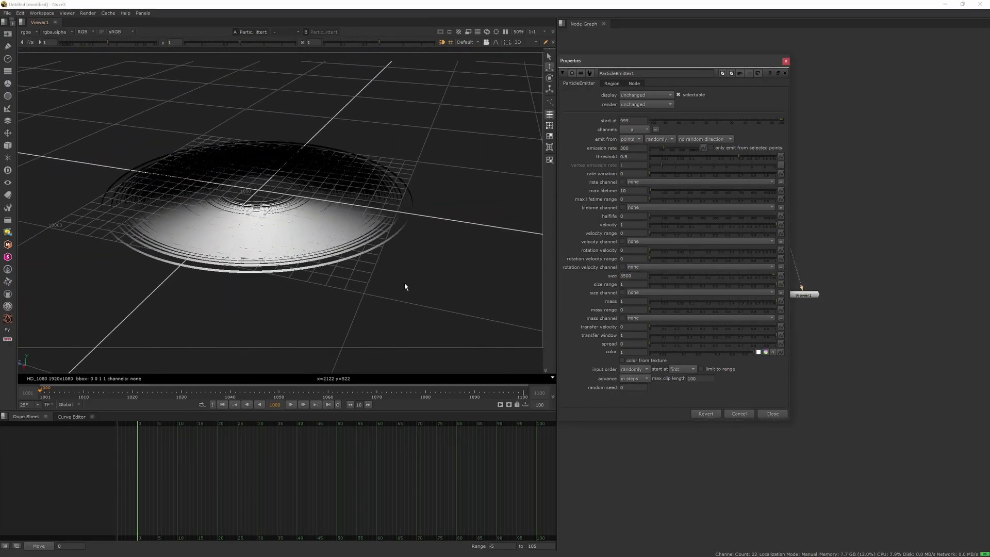
scroll(404, 285, down, 6)
ctrl+drag(404, 285, 325, 295)
click(637, 275)
text(0)
key(Return)
scroll(402, 279, down, 10)
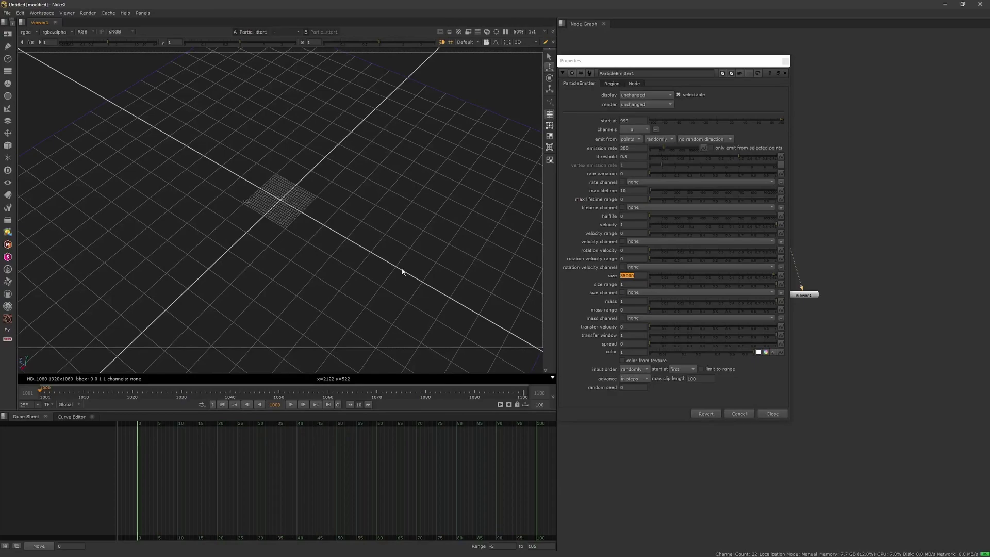
- Reduce ParticleEmitter1's size range to 0.175 and close its properties
click(685, 285)
ctrl+drag(341, 221, 353, 255)
mouse_move(686, 285)
mouse_down()
mouse_move(704, 285)
mouse_move(671, 287)
mouse_up()
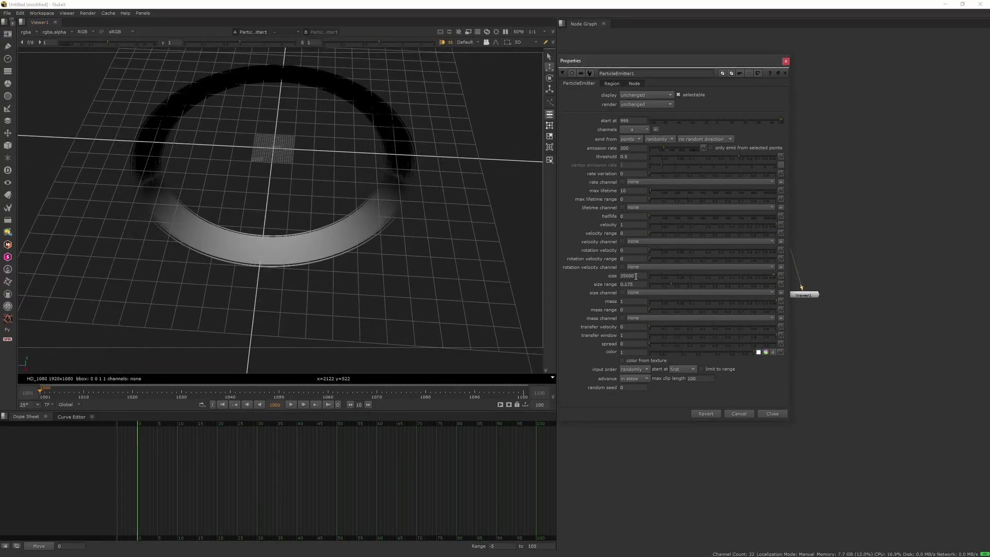
ctrl+drag(425, 242, 384, 232)
click(785, 60)
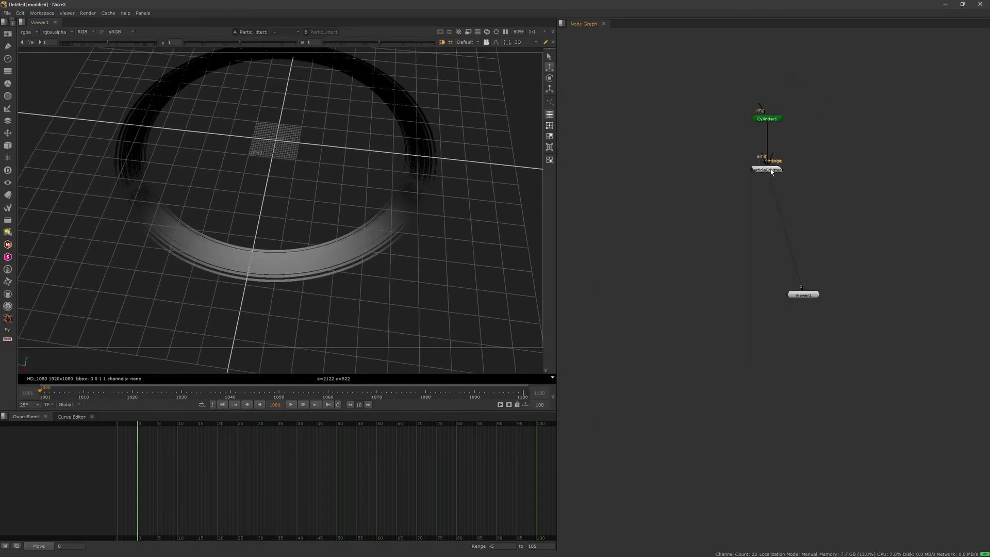
- Duplicate the particle emitter with its emit input connected to Cylinder1 through a dot
click(775, 171)
key(alt+c)
click(794, 90)
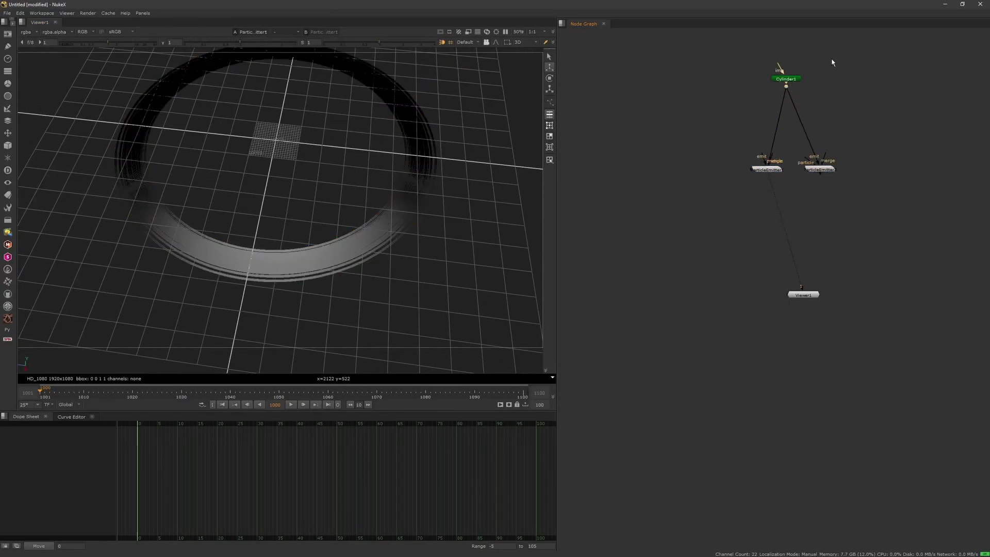
- Try adjusting the size range of the duplicated emitter and inspect its particles in the viewer
double_click(821, 171)
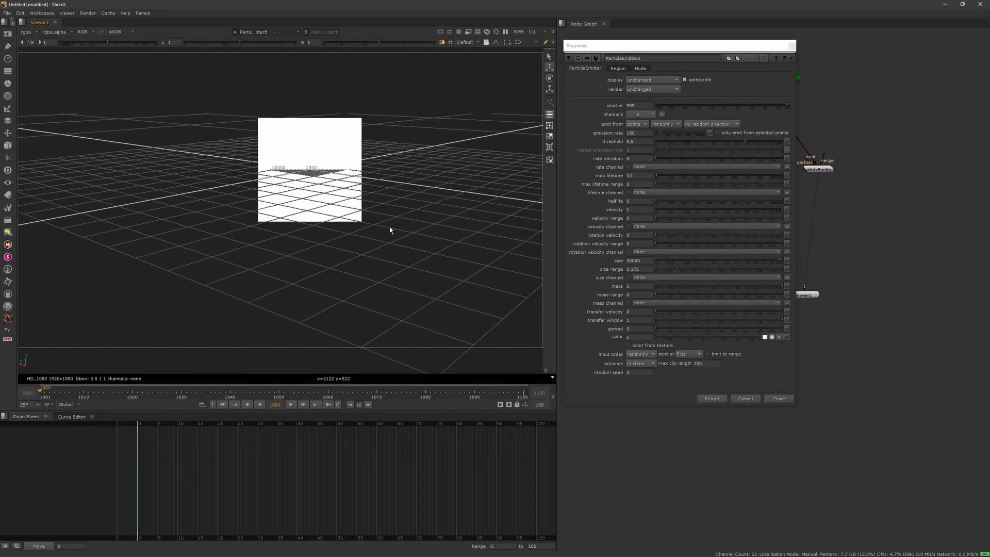
drag(672, 271, 686, 270)
ctrl+drag(413, 248, 382, 340)
key(f)
scroll(443, 179, down, 5)
click(790, 47)
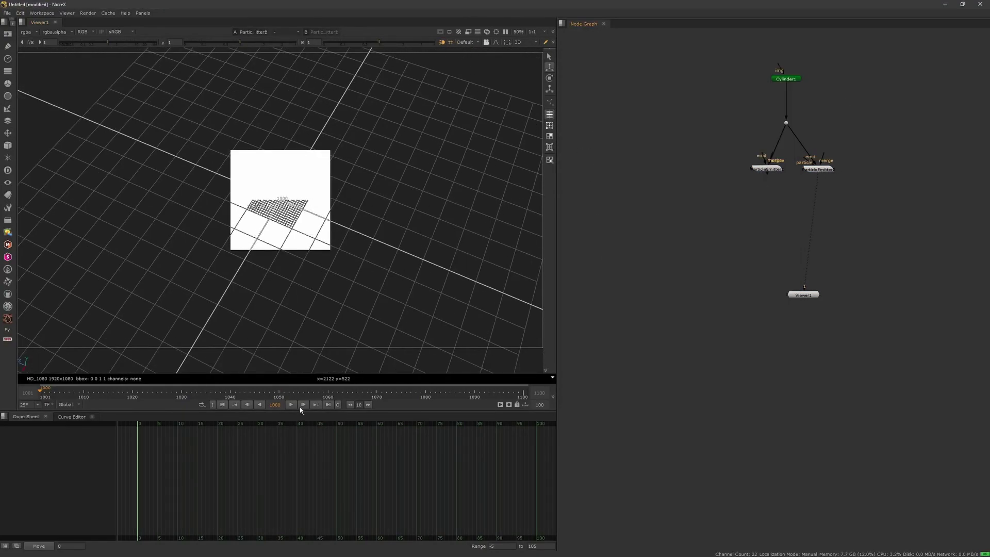
drag(797, 79, 785, 78)
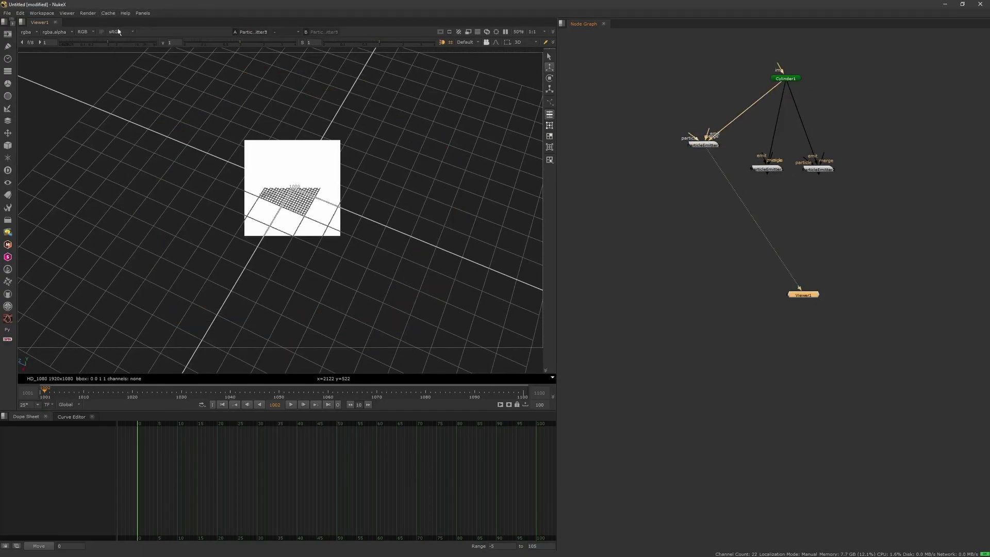
- Keyframe ParticleEmitter1's emission rate at frame 1000 and set it to 0 on the next frame
double_click(248, 405)
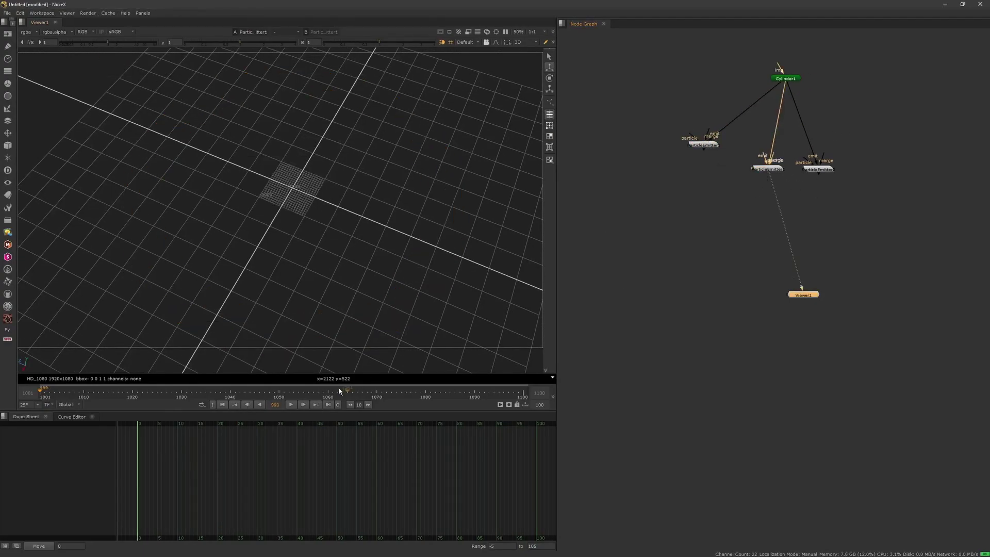
key(Right)
double_click(772, 169)
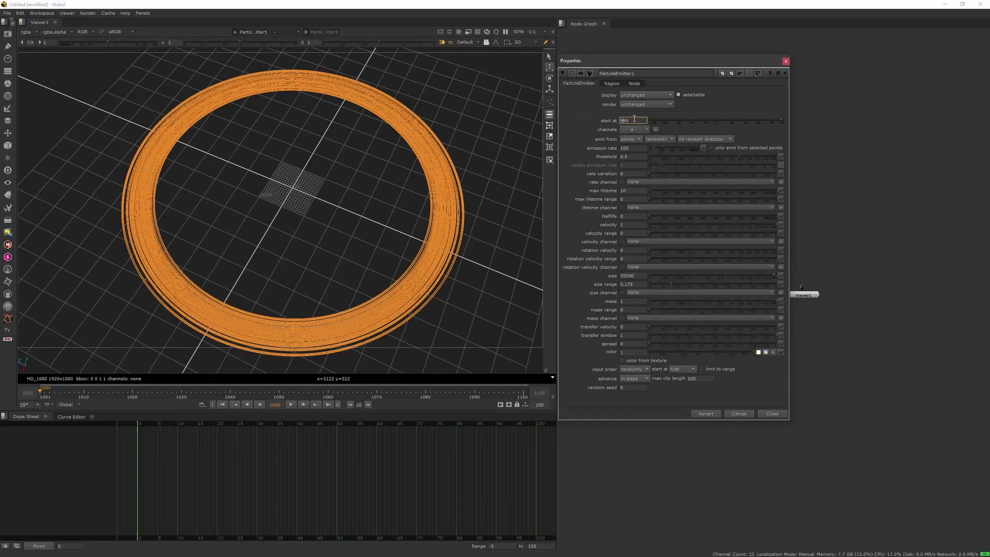
right_click(638, 147)
click(651, 153)
click(303, 405)
drag(654, 148, 648, 148)
drag(142, 426, 225, 425)
scroll(329, 288, down, 3)
- Set ParticleEmitter1's max lifetime to 200 and close its properties
click(634, 190)
text(200)
key(Return)
ctrl+drag(392, 170, 330, 186)
click(784, 74)
- Add a Sphere node beside Cylinder1
click(767, 136)
ctrl+drag(391, 216, 394, 276)
key(Tab)
text(sphere)
key(Return)
click(822, 53)
- Add a MergeGeo node for combining the ring particles with the sphere
drag(763, 232, 763, 172)
key(Tab)
text(m)
key(Return)
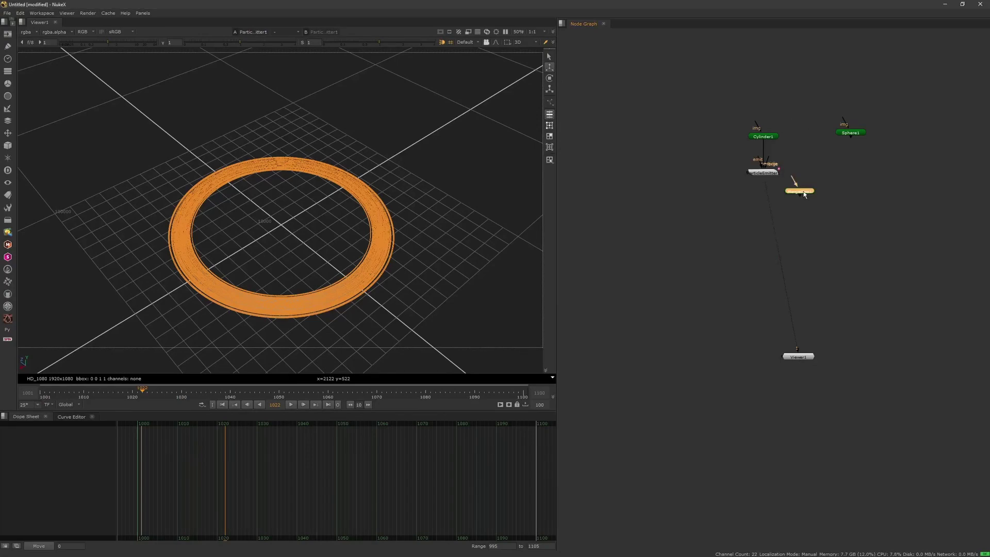
- Set Sphere1's uniform scale to 30000 and check it against the particle ring
double_click(869, 209)
click(653, 217)
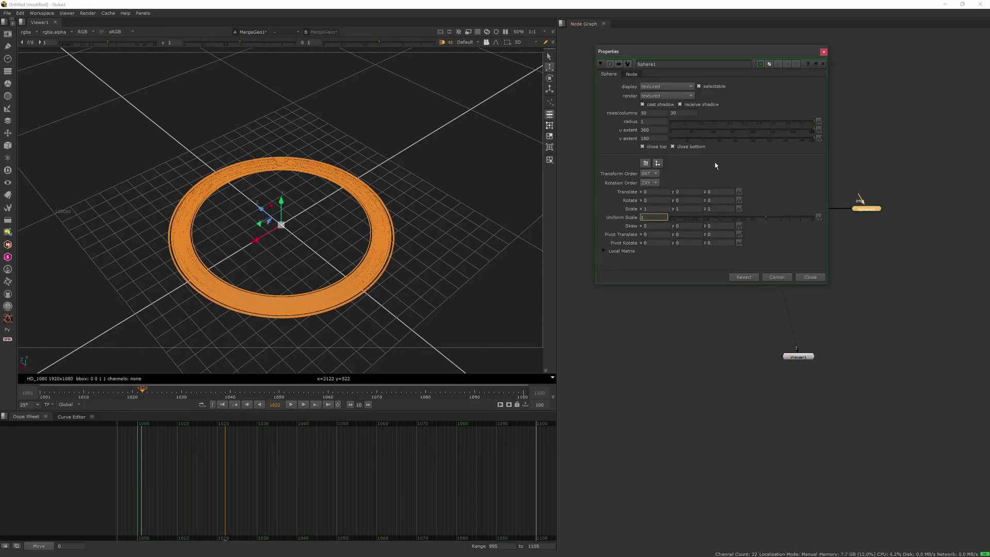
text(2000)
key(Return)
text(20000)
key(Return)
text(30000)
key(Return)
click(391, 155)
scroll(390, 154, down, 2)
ctrl+drag(391, 154, 341, 265)
click(824, 51)
- Save the script as mix_v01
key(ctrl+s)
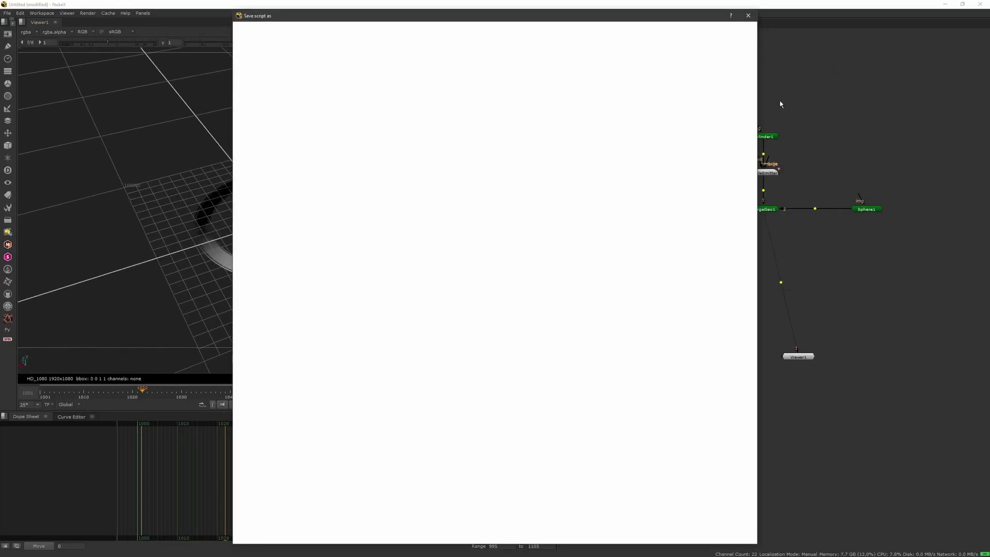
text(mix_v01)
key(Return)
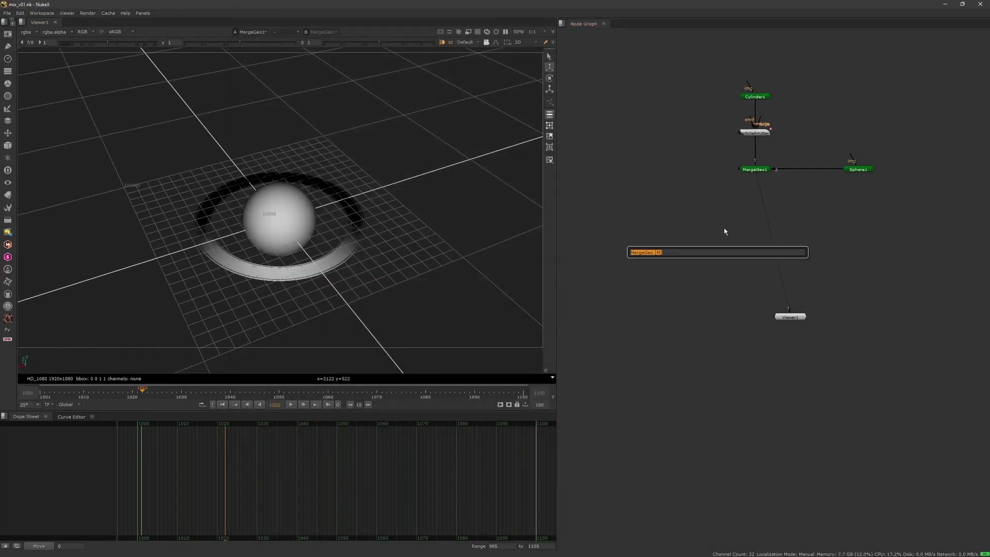
- Raise ParticleEmitter1's size range to 0.22 and close its properties
double_click(756, 133)
drag(651, 287, 657, 286)
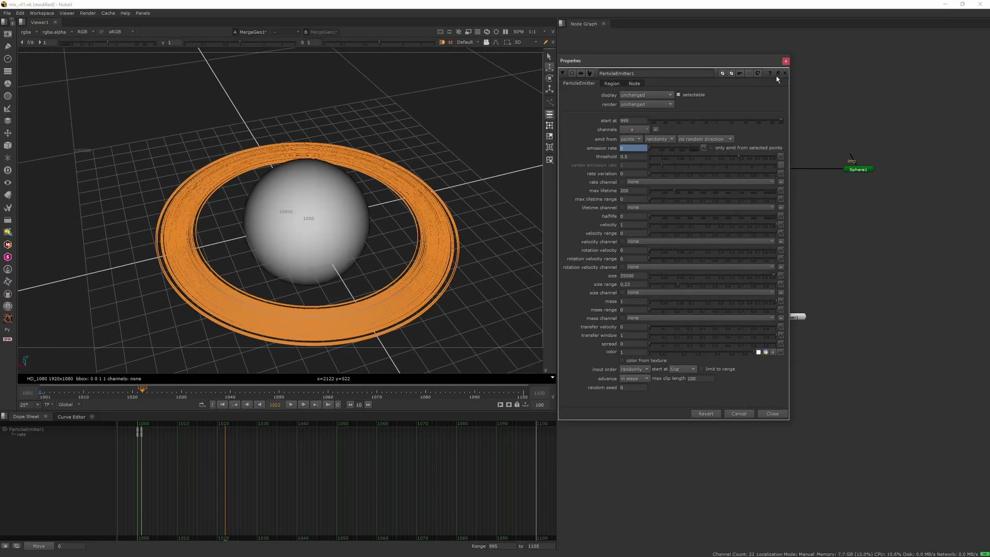
click(785, 60)
scroll(419, 252, down, 3)
ctrl+drag(420, 252, 366, 227)
- Add a second ParticleEmitter emitting from Cylinder1, place it beside the first one and view it
click(759, 135)
key(Tab)
text(particle)
key(Return)
drag(751, 98, 752, 97)
drag(690, 151, 696, 131)
key(1)
- Return to frame 1000 and set ParticleEmitter2 to start at frame 999
double_click(696, 131)
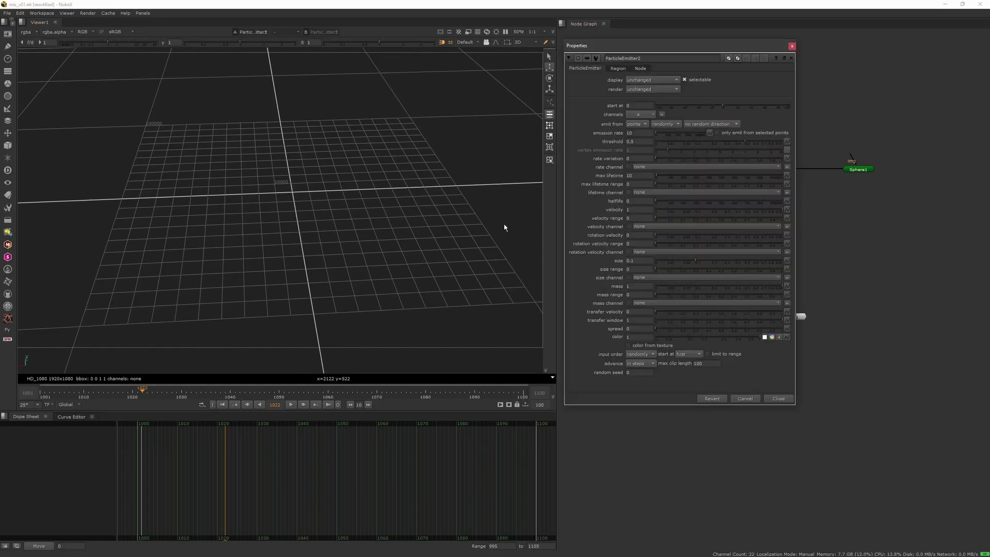
click(222, 404)
click(250, 405)
drag(633, 106, 615, 89)
text(999)
key(Return)
click(303, 405)
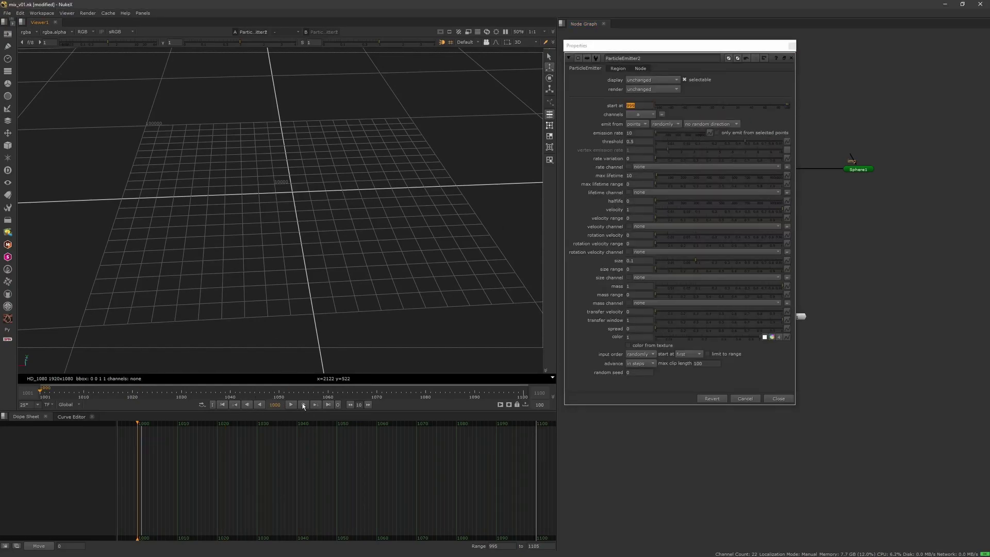
- Set ParticleEmitter2's particle size to 3500 and its emission rate to 200
middle_drag(799, 298, 919, 276)
drag(633, 269, 614, 256)
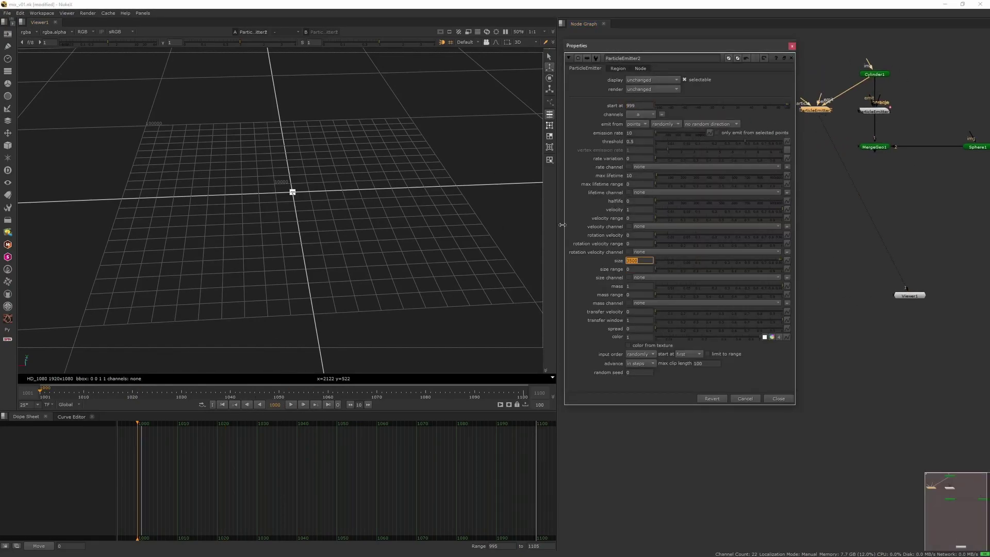
text(200)
key(Return)
- Switch the viewer to 2D and add a ScanlineRender node below MergeGeo1, viewing its output
key(Tab)
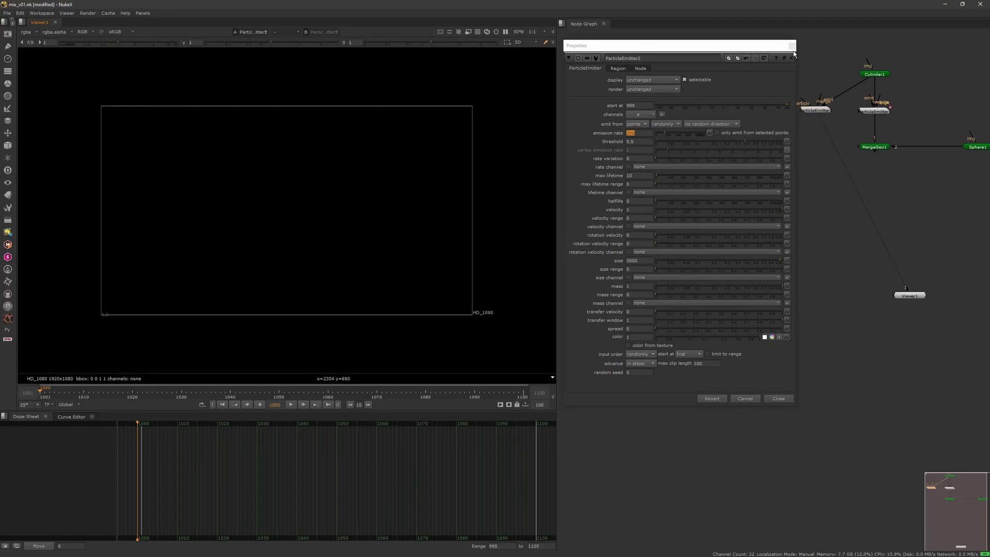
click(792, 47)
middle_drag(791, 223, 704, 213)
key(Tab)
text(scan)
key(Return)
click(678, 162)
drag(700, 211, 801, 187)
key(1)
- Add a Constant image node beside the ScanlineRender node and close its settings
key(Tab)
text(cons)
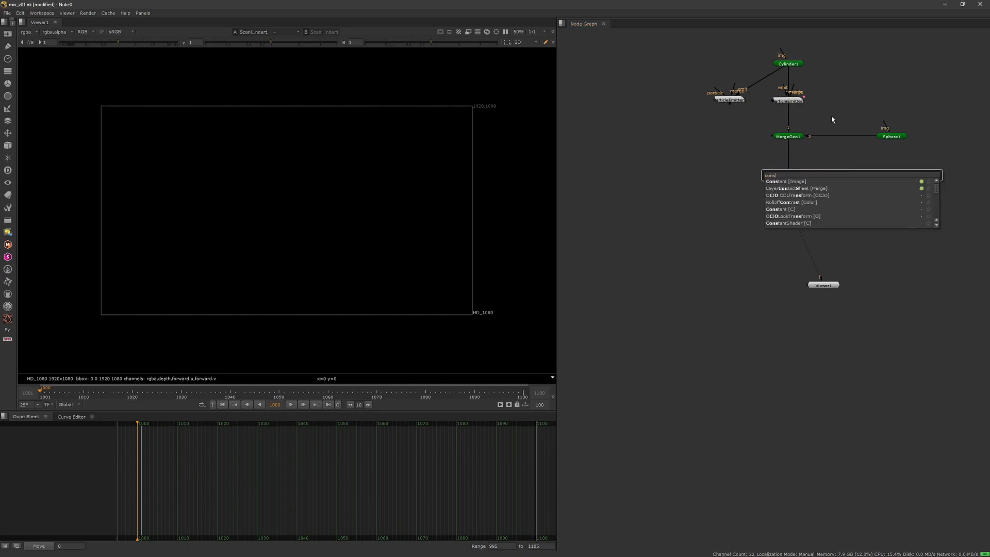
key(Return)
click(674, 177)
click(829, 129)
- Add a Reformat node below the Constant with a 3840x2160 output format, feeding the ScanlineRender background
key(Tab)
text(ref)
key(Return)
click(647, 185)
click(649, 203)
click(642, 197)
click(825, 152)
- View MergeGeo1 in 3D, frame the ringed sphere and create a 3D Classic camera from that view
click(789, 136)
key(1)
click(351, 283)
scroll(352, 283, down, 5)
ctrl+drag(351, 283, 327, 243)
scroll(327, 243, up, 2)
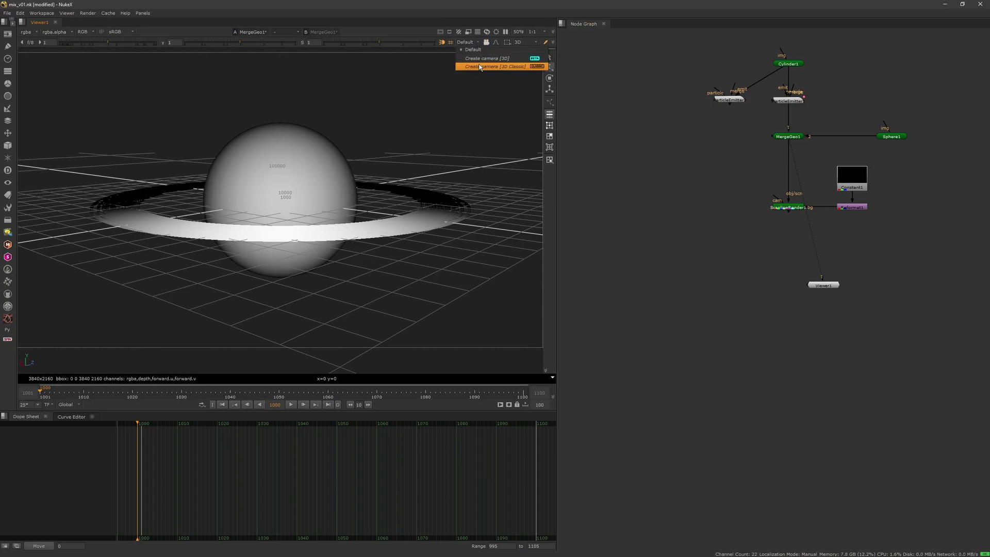
click(480, 67)
- Set Camera1's focal length to 35
click(585, 83)
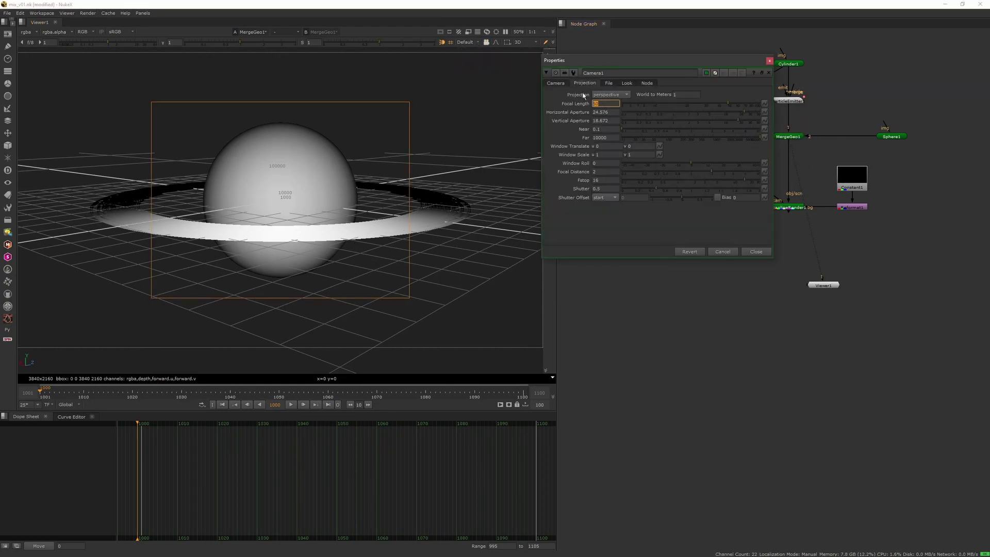
text(35)
key(Tab)
- Add a CameraTracker node with the Alexa 16:9 2.39 Scope 2x film back preset and arrange both property windows side by side
click(822, 90)
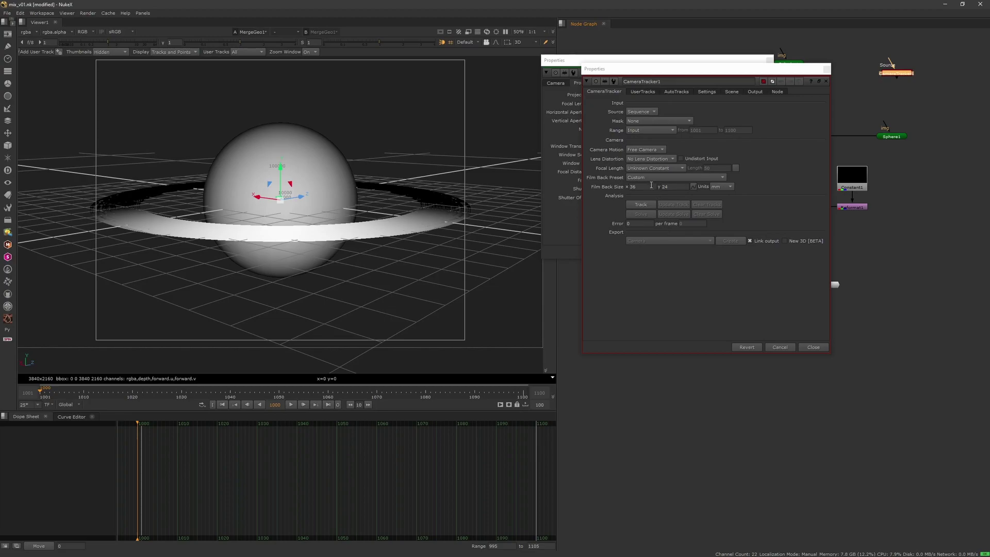
click(651, 178)
mouse_move(669, 201)
click(751, 252)
drag(711, 69, 797, 142)
drag(634, 62, 504, 85)
- Copy the CameraTracker's film back size into Camera1, with horizontal aperture 15.97 and vertical aperture 13.37
drag(732, 261, 706, 259)
drag(481, 135, 455, 134)
text(15.97)
drag(765, 260, 742, 261)
key(ctrl+c)
drag(483, 142, 456, 143)
key(ctrl+v)
click(495, 245)
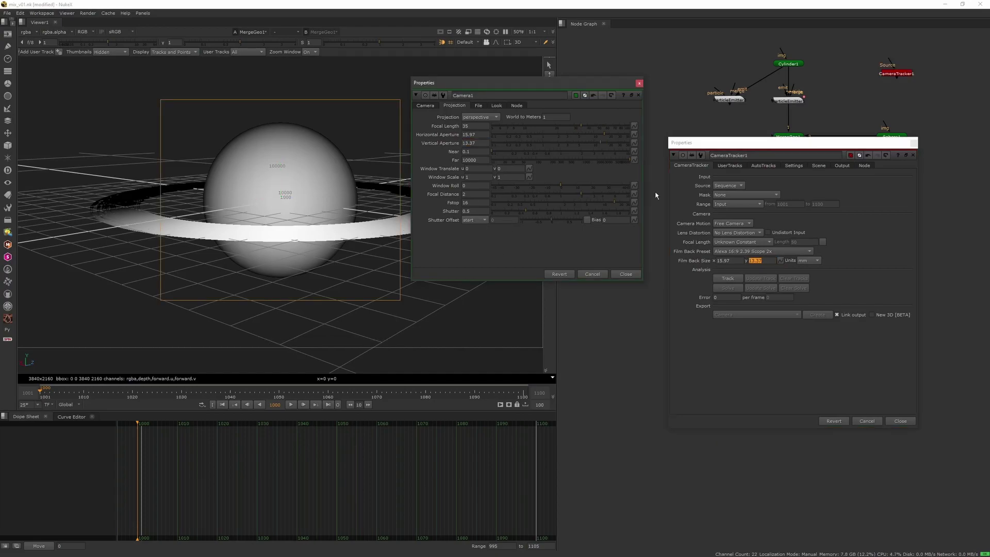
- Switch CameraTracker1's film back preset to Alexa 16:9 1.85
click(762, 252)
mouse_move(758, 276)
click(836, 317)
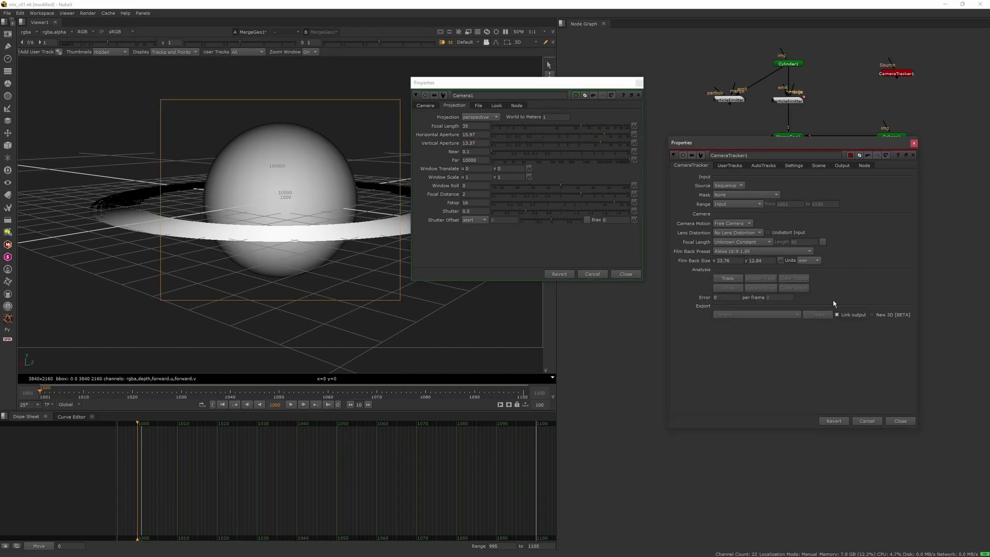
click(920, 110)
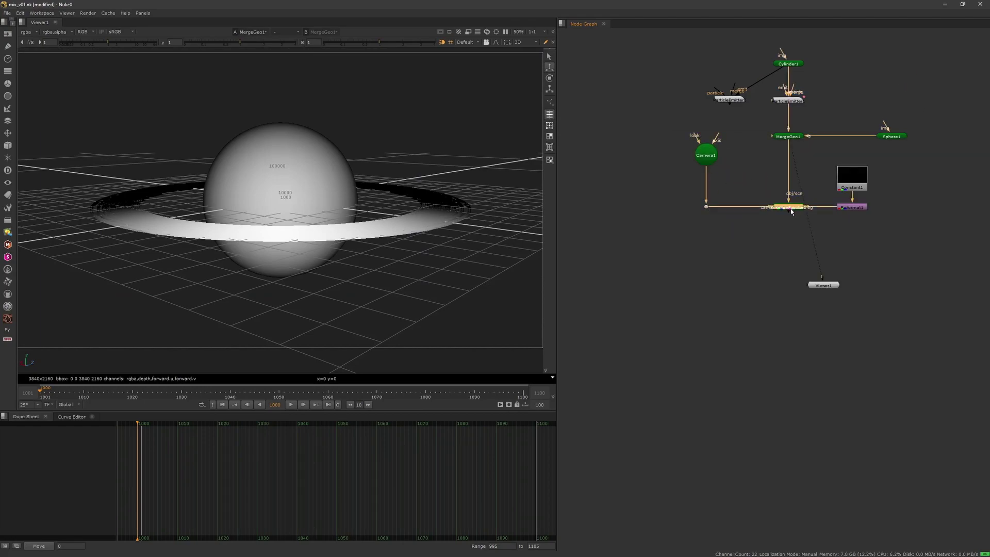
- View the ScanlineRender and ParticleEmitter1 outputs and delete the second emitter beside ParticleEmitter1
key(1)
key(1)
click(787, 101)
key(1)
click(739, 100)
key(Delete)
- Move the geometry nodes farther up from the ScanlineRender node and view its output in the viewer
middle_drag(755, 116, 728, 232)
ctrl+drag(764, 214, 763, 133)
scroll(771, 167, down, 3)
middle_drag(771, 201, 762, 133)
drag(748, 129, 848, 164)
drag(764, 147, 764, 116)
click(768, 170)
scroll(767, 180, up, 2)
middle_drag(766, 188, 730, 186)
click(732, 184)
key(1)
key(Tab)
key(Tab)
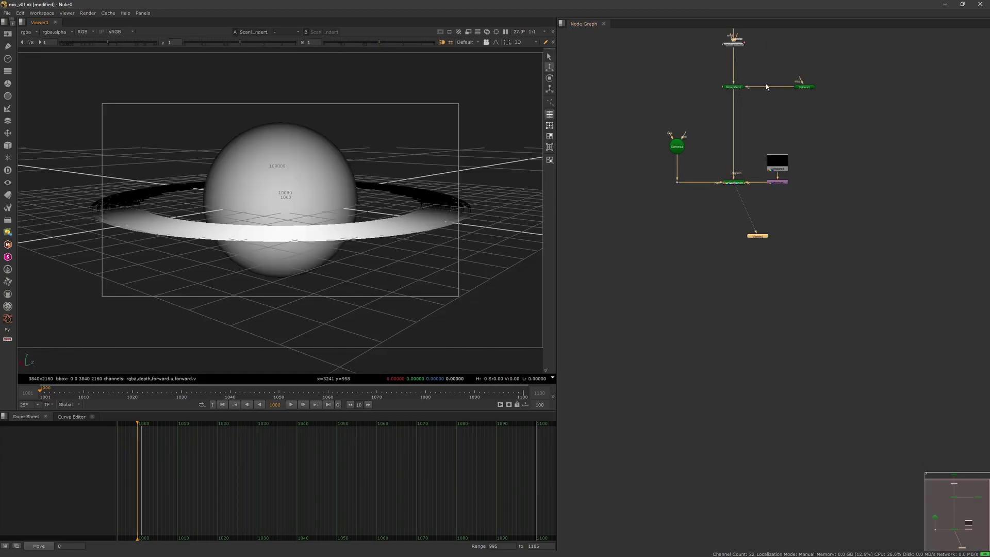
- Open ParticleEmitter1's settings and set its emission rate to 300
middle_drag(768, 126, 770, 158)
double_click(735, 77)
drag(676, 284, 696, 283)
text(300)
key(Return)
- Try a tenfold particle size on ParticleEmitter1, restore it and raise the size digit by digit to widen the ring
click(637, 276)
text(0)
key(Return)
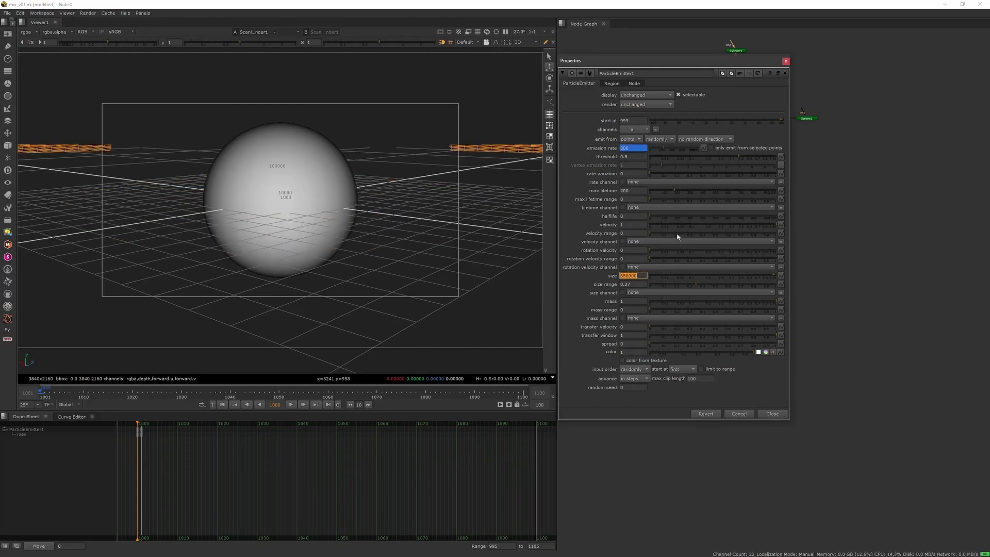
key(BackSpace)
key(Return)
key(Left)
key(Left)
key(Left)
key(Up)
key(Left)
key(Up)
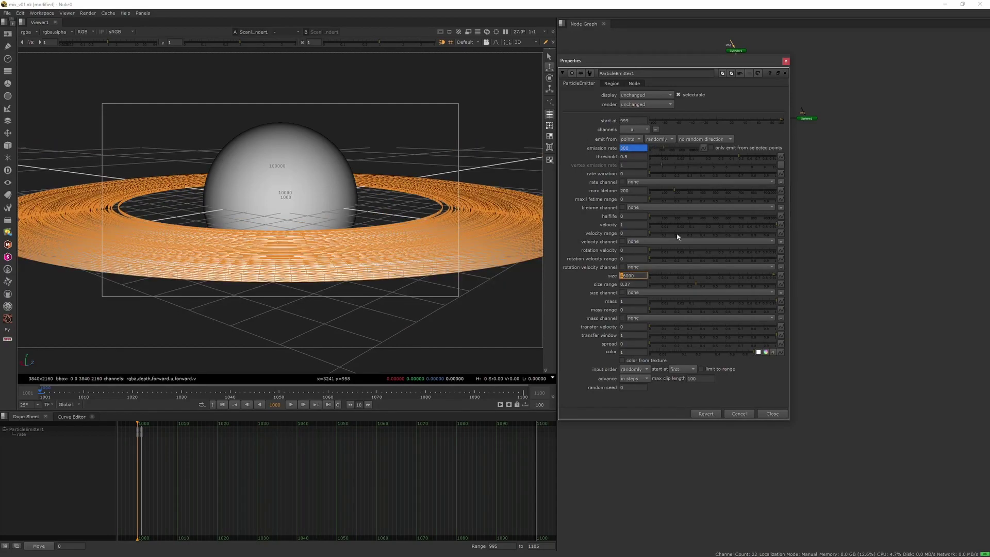
click(784, 62)
- View Cylinder1 on its own, try an X scale of 0.5 on it and undo the change
key(1)
key(f)
ctrl+drag(330, 253, 335, 199)
double_click(602, 381)
text(0.5)
key(Return)
ctrl+drag(371, 248, 449, 385)
key(ctrl+z)
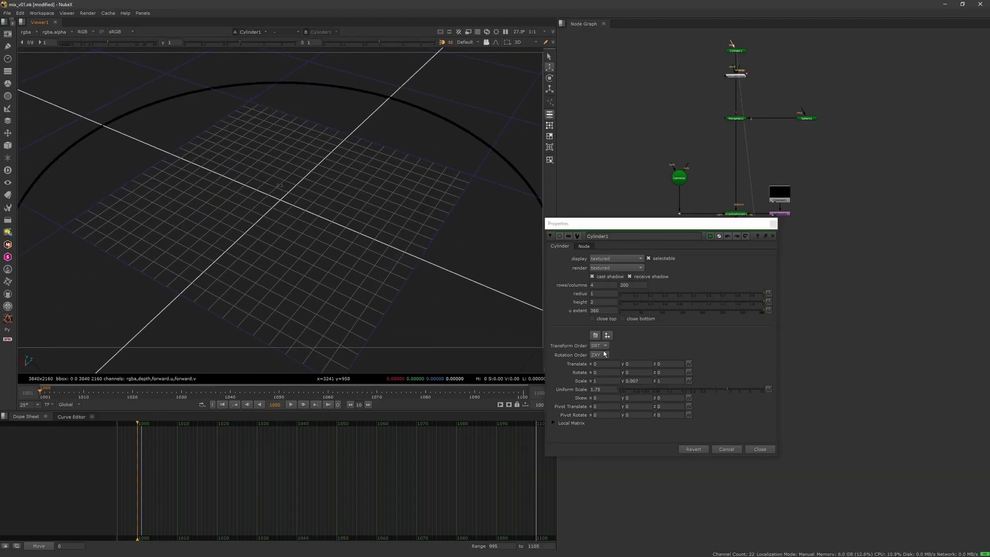
- Flatten Cylinder1 by reducing its Y scale to 0.0007 and close its settings
click(640, 381)
key(BackSpace)
text(1)
click(773, 224)
- View the MergeGeo1 and ScanlineRender outputs and save the script
click(736, 119)
key(1)
click(736, 213)
key(1)
key(Tab)
key(ctrl+s)
- Try creating a new 3D beta camera from a wider, lower view of the planet
scroll(427, 265, down, 3)
ctrl+drag(427, 265, 434, 217)
click(484, 58)
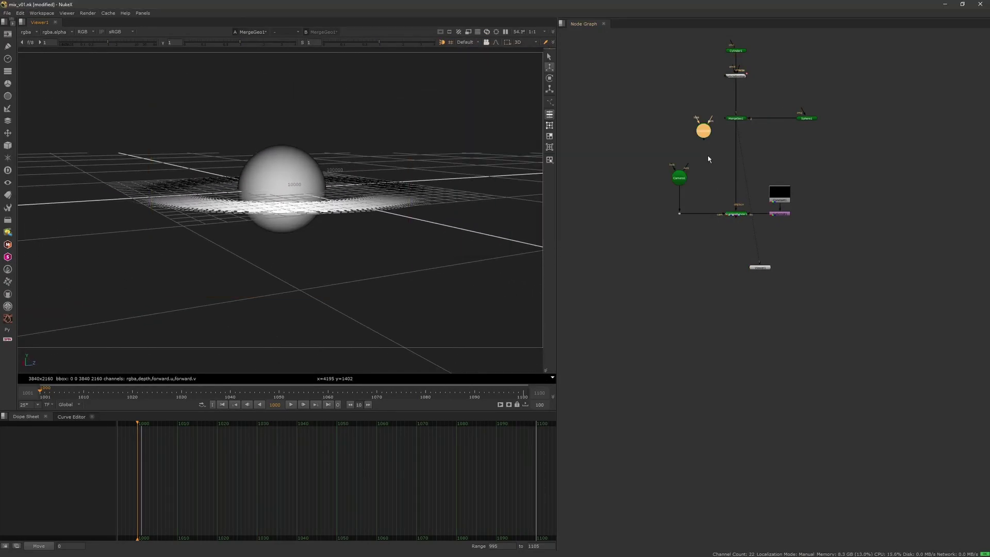
- Open Camera1's settings and view the scene in 3D from farther away so that the camera is in view
double_click(678, 180)
scroll(179, 241, down, 3)
ctrl+drag(179, 241, 166, 315)
key(Tab)
click(719, 211)
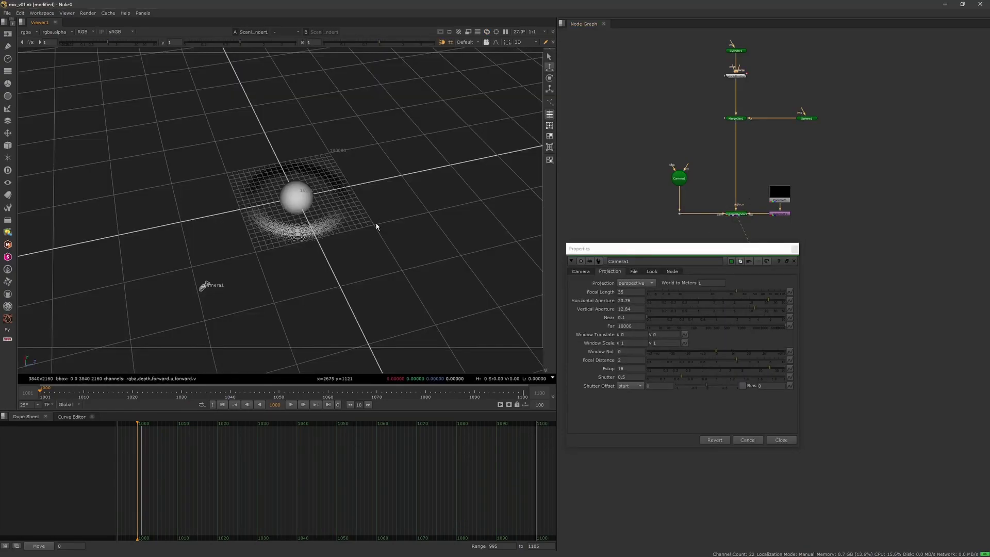
- Add a second viewer, connect it to the ScanlineRender node and place it lower in the node graph
key(ctrl+i)
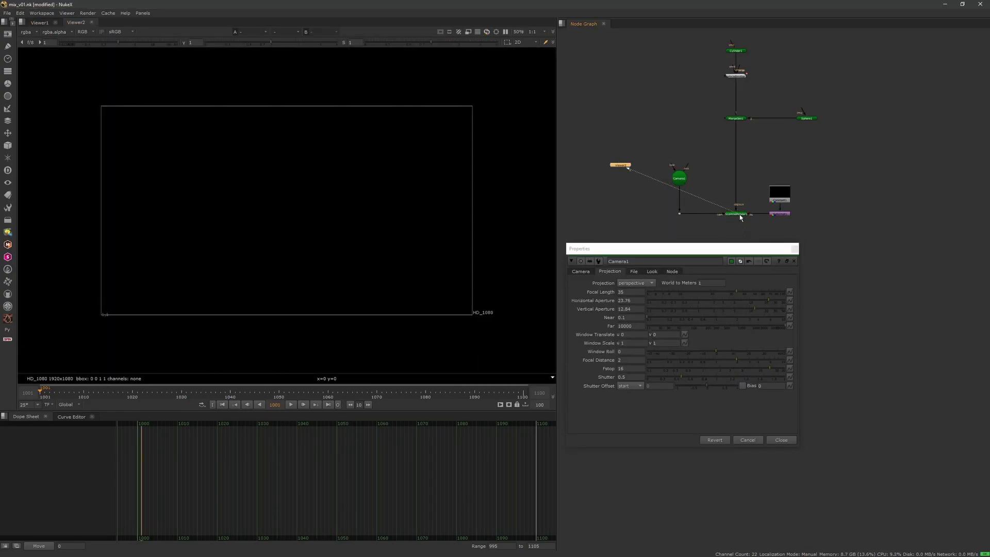
click(735, 118)
key(1)
drag(833, 256, 842, 265)
key(Tab)
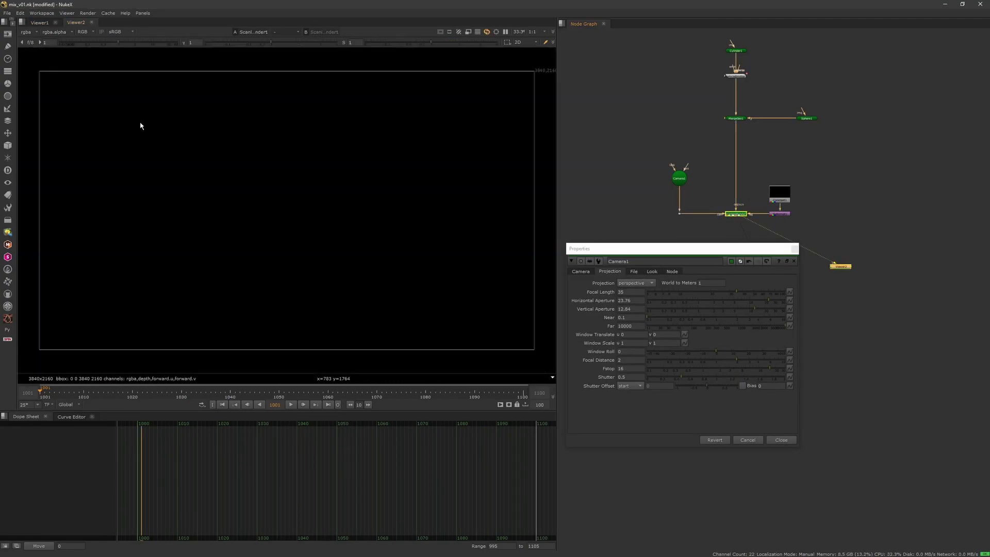
- Split the viewer pane and place Viewer2 beside Viewer1
click(22, 22)
click(43, 41)
drag(79, 23, 361, 216)
- Move and rotate Camera1 to frame the planet's ring at a tilt in Viewer2, and close its settings
drag(91, 262, 155, 222)
click(580, 271)
middle_drag(899, 320, 867, 333)
middle_drag(667, 355, 685, 354)
drag(627, 355, 658, 354)
drag(168, 223, 173, 223)
click(794, 249)
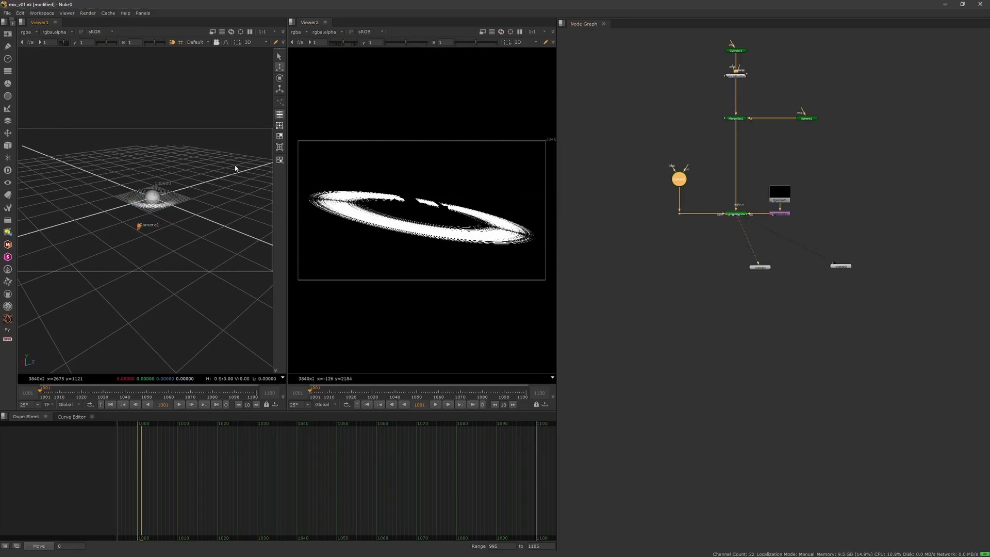
- Add a Phong shader node above Sphere1 and connect it to the sphere's image input
scroll(262, 148, up, 3)
scroll(400, 206, up, 3)
scroll(401, 214, down, 4)
key(f)
click(772, 232)
middle_drag(815, 86, 822, 139)
key(Tab)
text(pho)
key(Return)
click(789, 203)
drag(809, 164, 829, 132)
- Add a Ramp node above the shader, preview it in Viewer2 and return that viewer to the ScanlineRender
key(Tab)
text(ramp)
key(Return)
key(1)
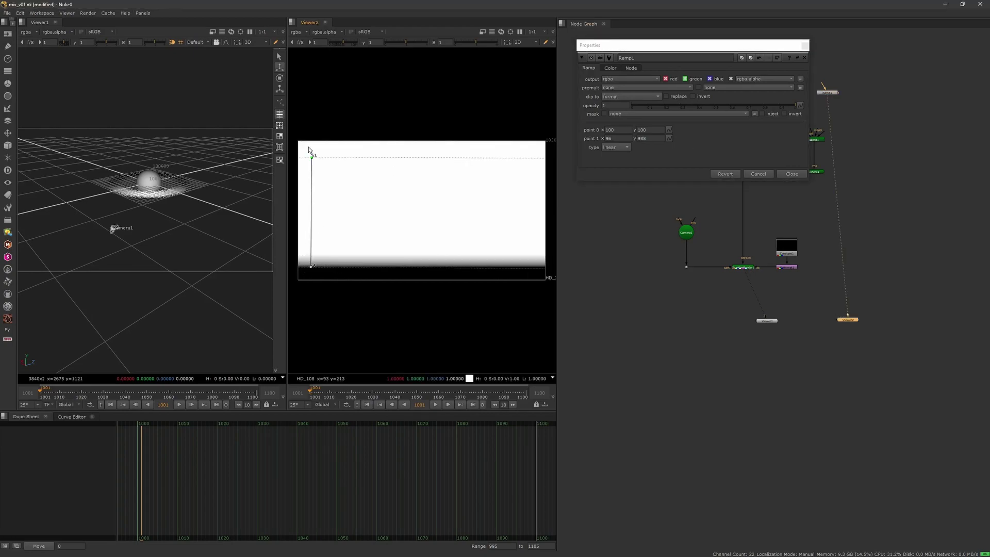
click(791, 174)
click(738, 266)
key(1)
- Place the texture node directly above the Phong shader, add a Shuffle node below it and adjust the shuffle's channel routing
drag(831, 94, 819, 106)
key(Tab)
key(Escape)
double_click(818, 106)
click(804, 46)
key(Tab)
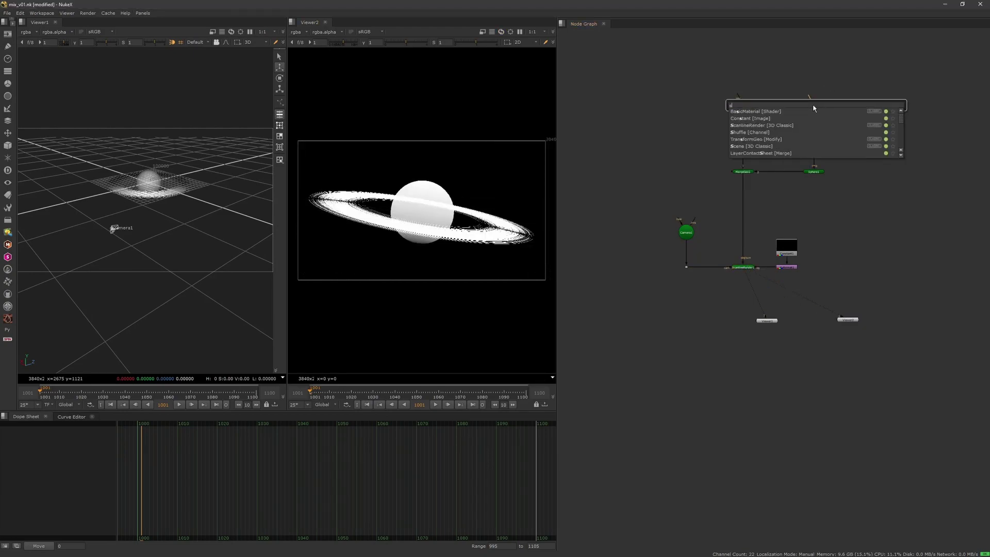
text(shuffle)
key(Return)
click(712, 145)
click(792, 61)
- Check Cylinder1's settings, close them and reduce Sphere1's uniform scale
click(747, 105)
double_click(747, 105)
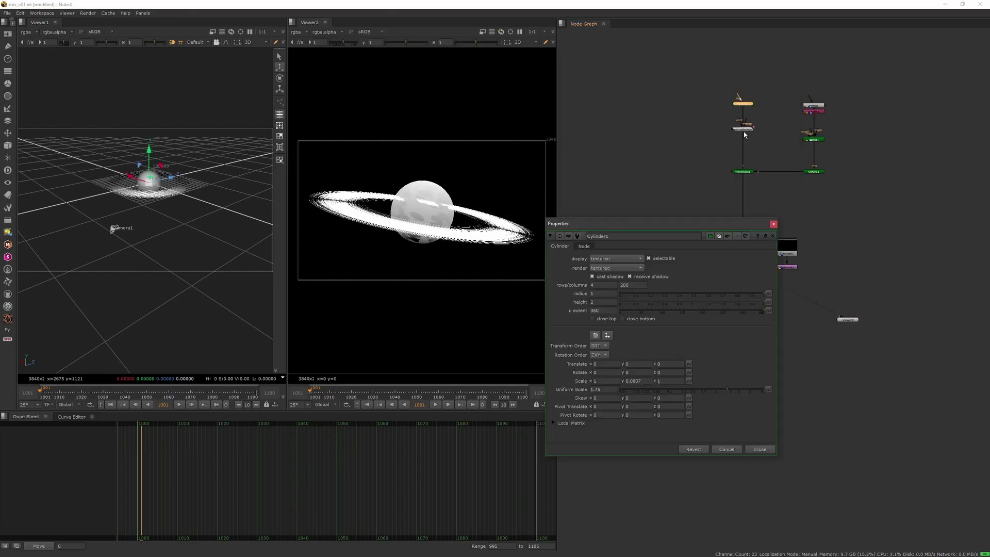
click(774, 225)
double_click(814, 173)
double_click(651, 218)
text(30000)
key(Return)
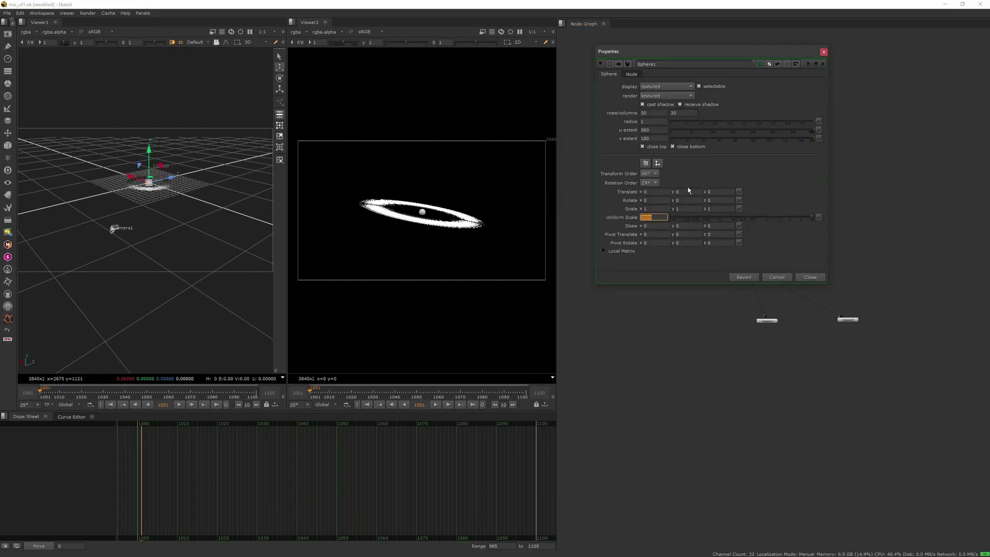
- Close Sphere1's settings and adjust the particle size of ParticleEmitter1
click(823, 52)
double_click(748, 130)
double_click(635, 275)
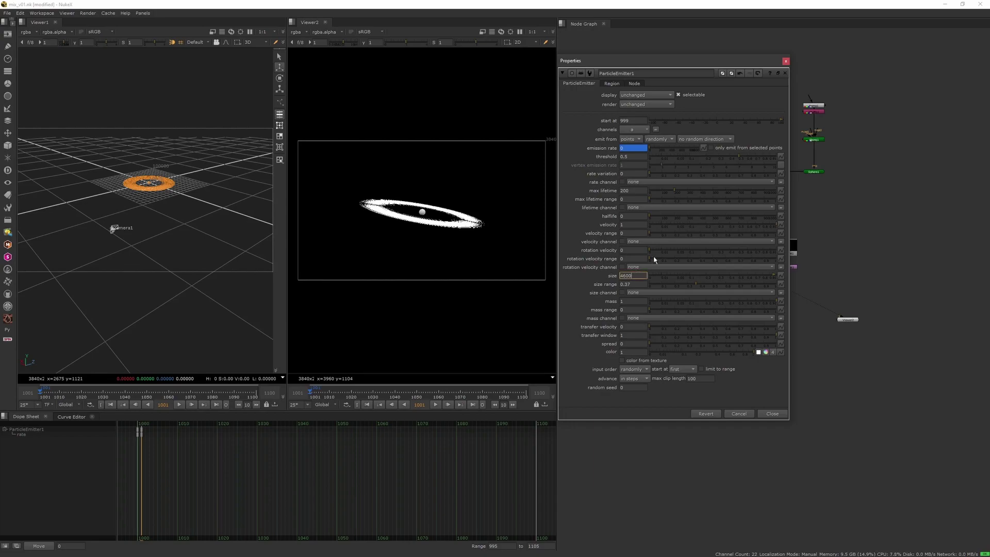
text(1000)
key(Return)
- Reposition and aim Camera1 closer to the ringed planet so it fills the render frame, and close its settings
ctrl+drag(240, 246, 170, 289)
double_click(71, 326)
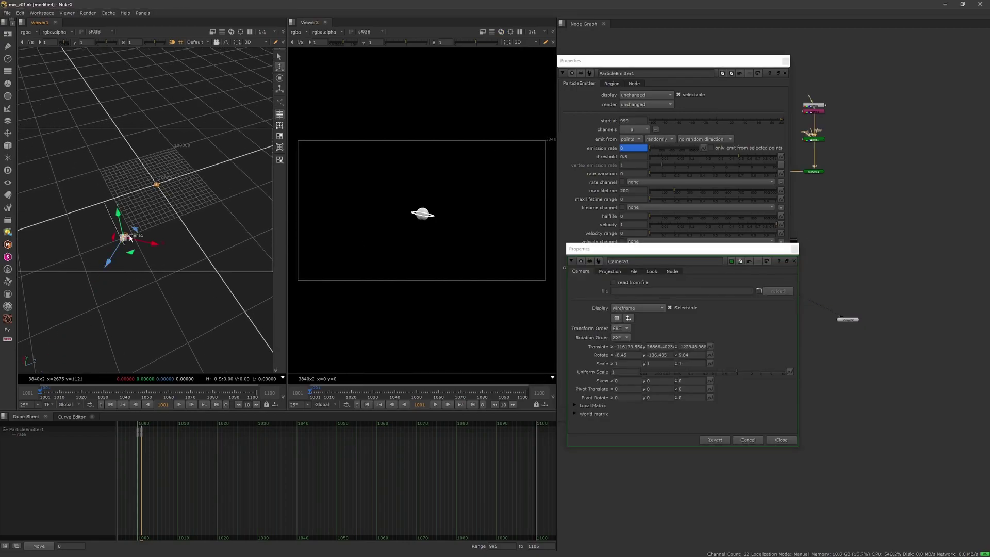
scroll(166, 217, up, 8)
click(164, 246)
key(f)
scroll(157, 252, down, 10)
ctrl+drag(157, 252, 167, 320)
scroll(129, 279, up, 3)
click(63, 301)
click(166, 249)
scroll(155, 255, up, 8)
click(156, 269)
drag(187, 283, 190, 283)
ctrl+drag(191, 284, 175, 201)
drag(148, 167, 149, 177)
ctrl+drag(184, 235, 175, 307)
mouse_move(158, 315)
mouse_down()
mouse_move(163, 247)
mouse_move(150, 328)
mouse_up()
click(794, 249)
- Raise ParticleEmitter1's particle size to 6600, close all open settings and save the script
key(Up)
key(Up)
click(148, 254)
key(ctrl+shift+a)
key(ctrl+s)
- Preview ParticleEmitter1's ring in Viewer2 and try out a different particle size range
click(740, 125)
key(1)
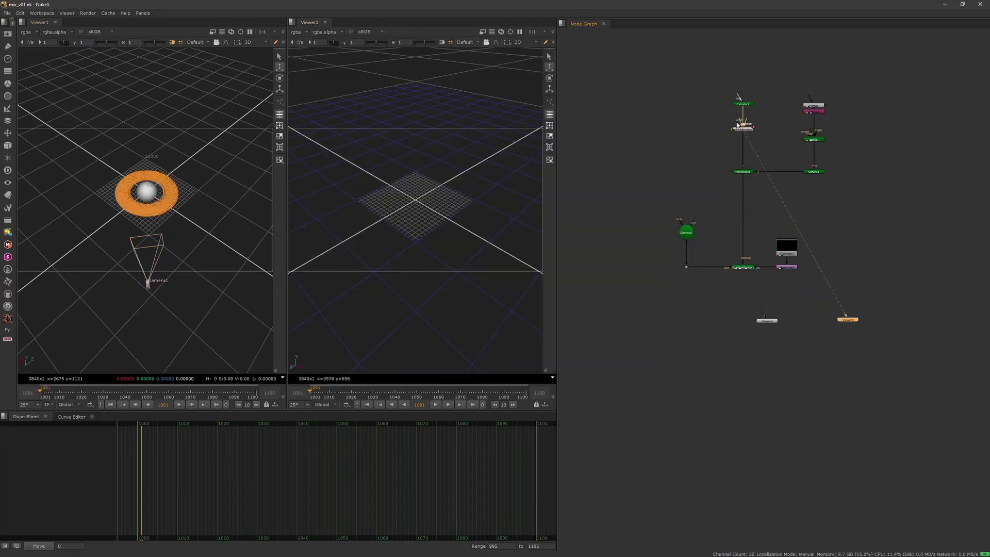
scroll(446, 234, down, 15)
ctrl+drag(447, 234, 407, 257)
scroll(407, 257, up, 2)
click(698, 283)
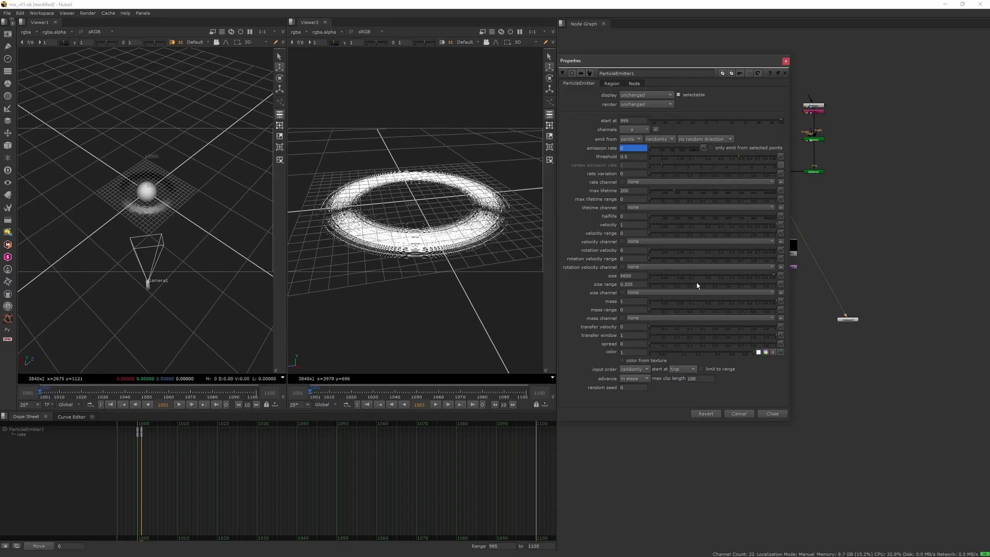
click(785, 60)
- Duplicate ParticleEmitter1, connect the copy to Cylinder1, save the script and preview the copy in Viewer2
key(ctrl+c)
click(687, 122)
key(ctrl+v)
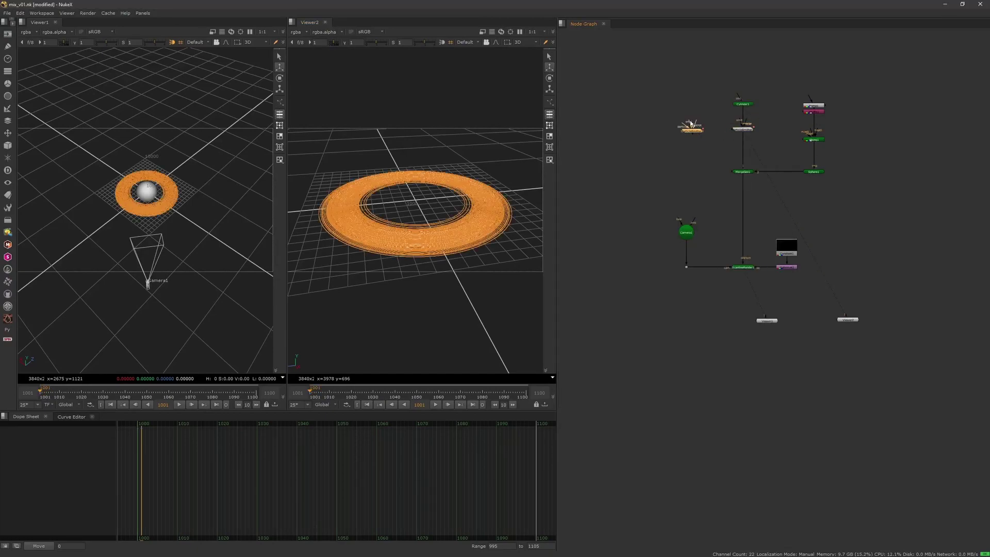
drag(692, 122, 740, 105)
key(ctrl+s)
key(1)
- Increase ParticleEmitter2's particle size and close its settings
double_click(699, 131)
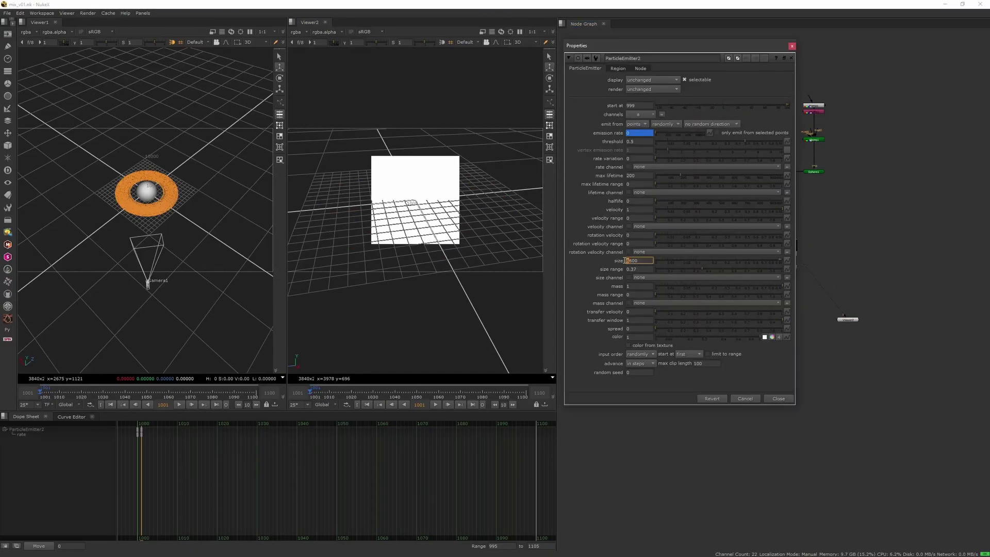
key(Up)
key(Up)
click(791, 59)
- Try merging ParticleEmitter2 into MergeGeo1, check the ScanlineRender in Viewer2, and delete the extra emitter
drag(701, 125, 743, 171)
click(743, 267)
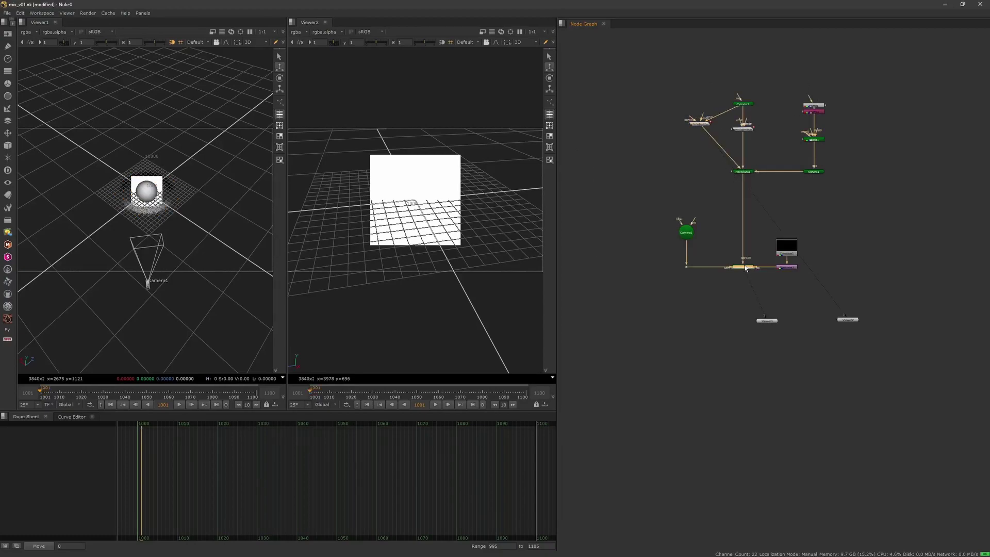
key(Tab)
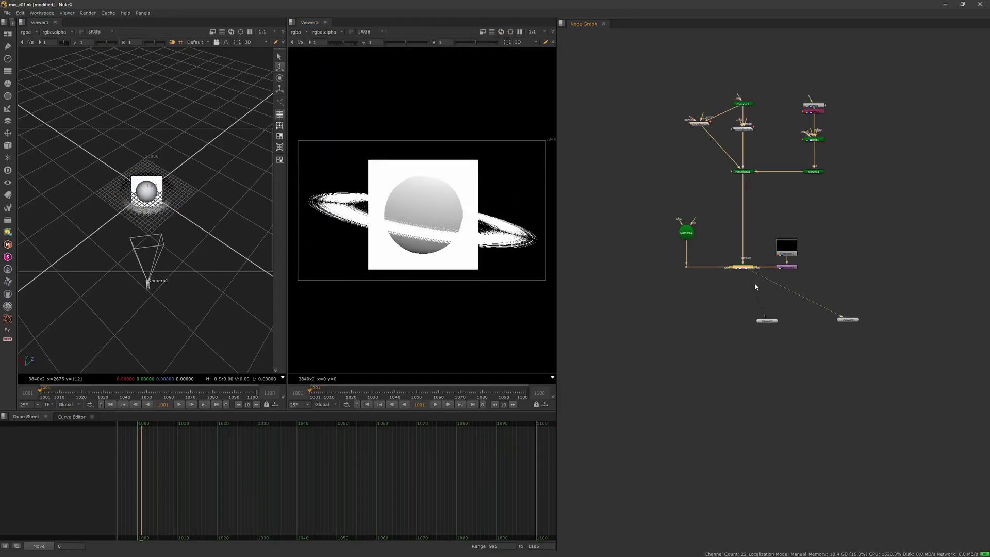
click(702, 125)
key(Delete)
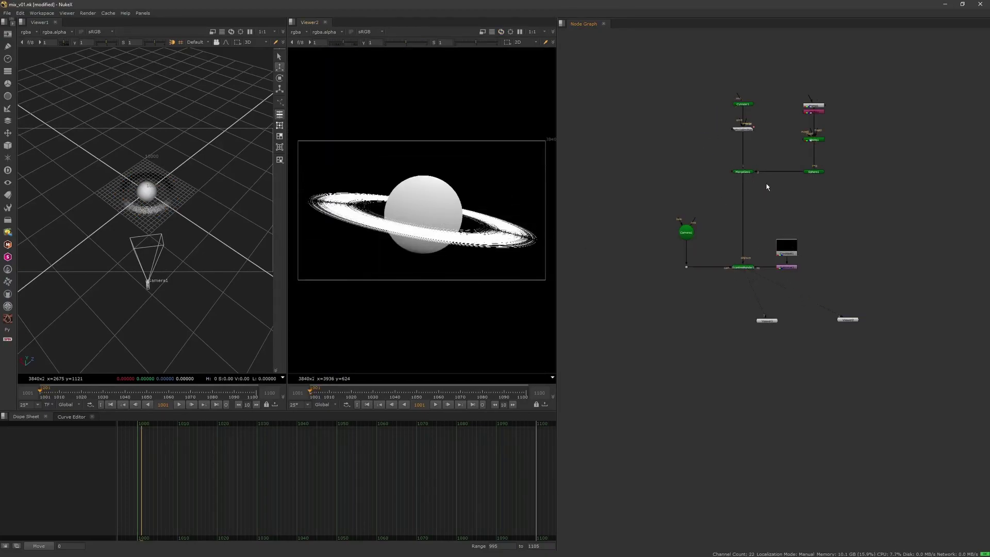
- Add a Light node and connect it to the scene's MergeGeo1 node
click(845, 88)
key(Tab)
text(light)
key(Return)
click(831, 18)
drag(847, 93, 711, 171)
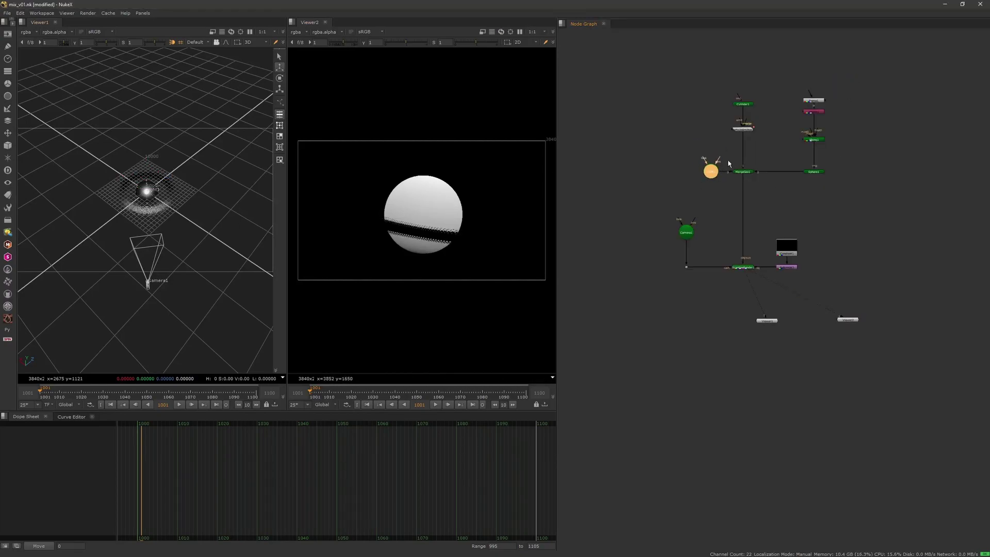
- Move Light1 away from the origin to one side of the planet and close its settings
double_click(711, 171)
ctrl+drag(186, 234, 234, 185)
click(828, 17)
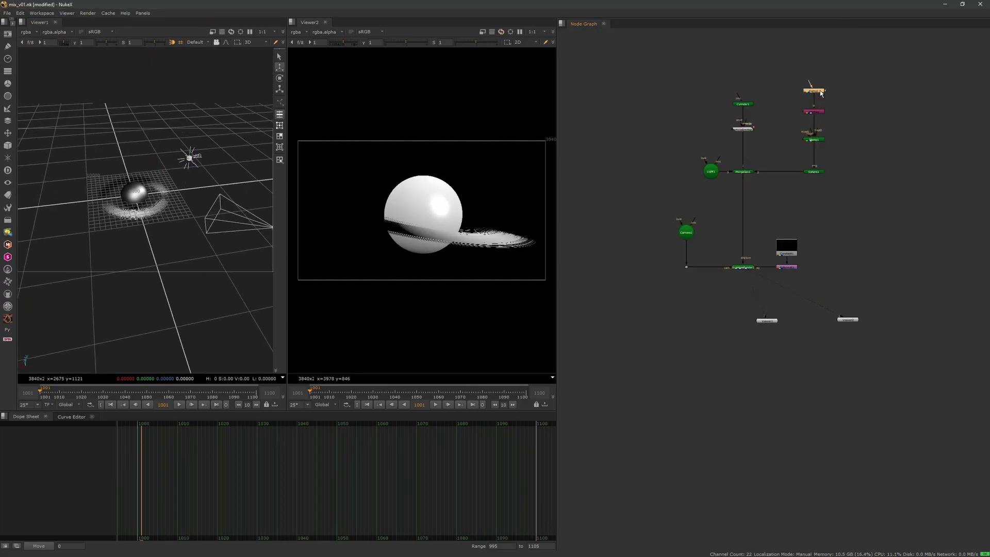
- Adjust Phong1's diffuse and specular amounts and close its settings
double_click(814, 139)
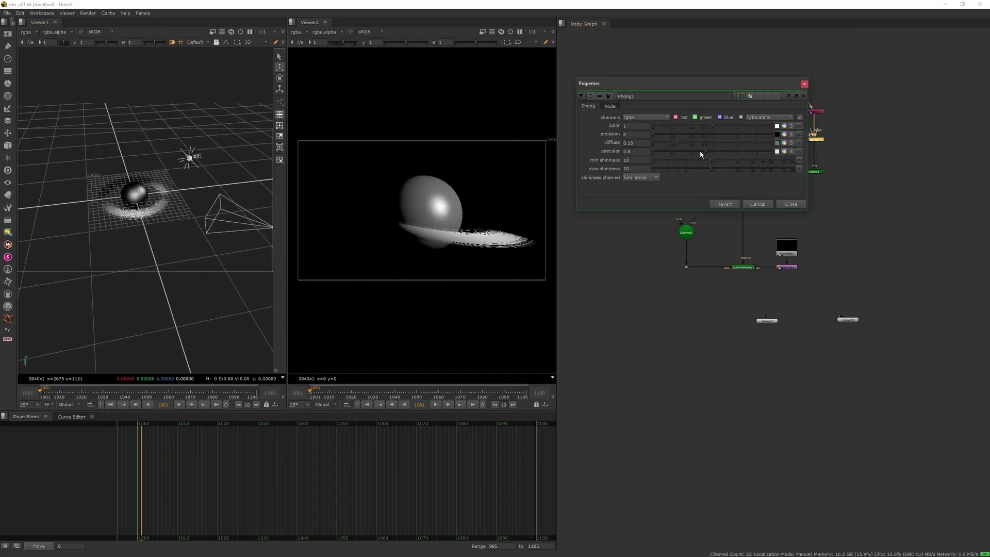
drag(681, 152, 672, 151)
click(805, 84)
- Place a copy of the Shuffle and Phong nodes above Cylinder1 and connect it to the cylinder's image input
click(815, 112)
drag(741, 98, 763, 94)
drag(790, 50, 746, 106)
drag(762, 94, 742, 87)
drag(743, 87, 743, 74)
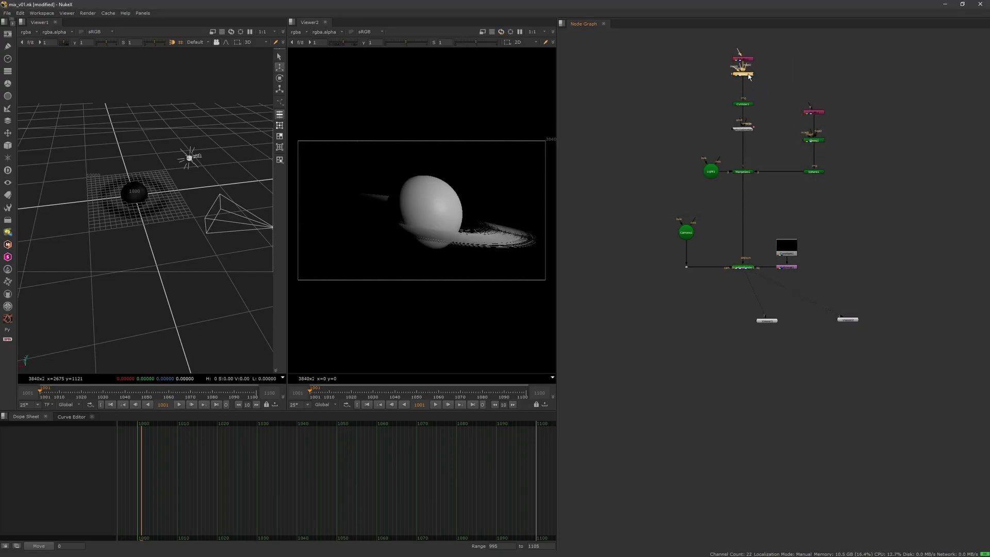
- Adjust Phong2's shininess to a minimum of 2.6 and maximum of 10.2, and raise its emission to 0.065
double_click(742, 74)
drag(627, 105, 702, 115)
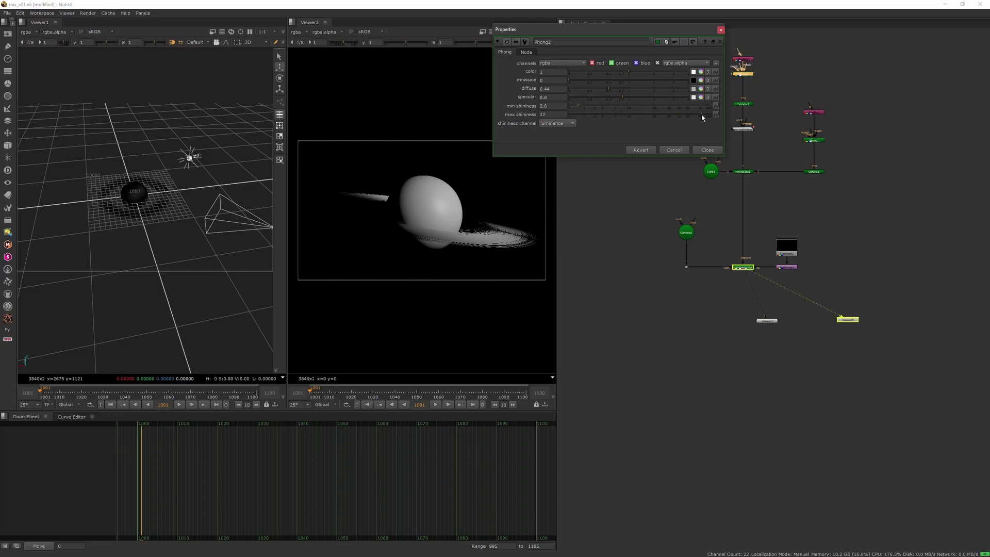
drag(612, 81, 584, 80)
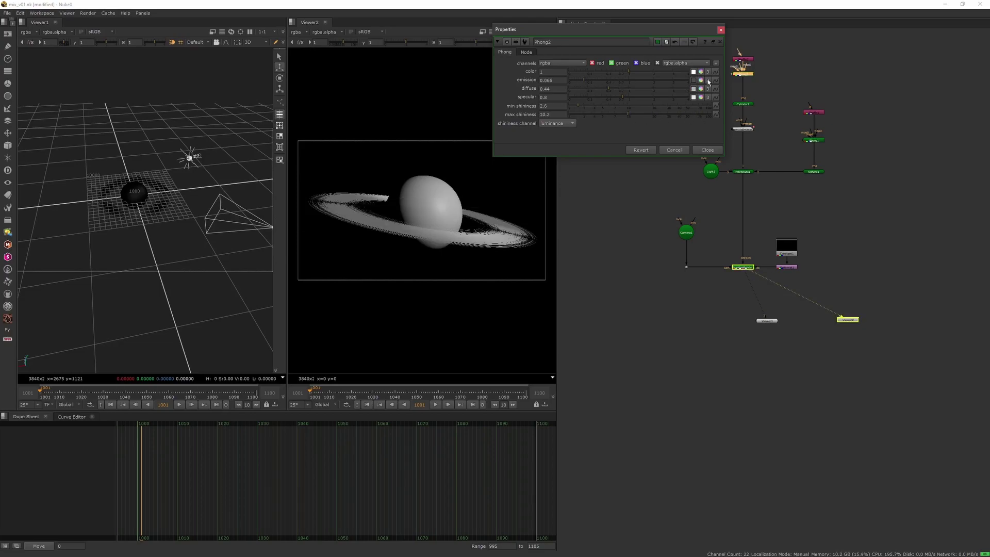
- Tint Phong2's emission colour blue and close the colour picker
click(701, 80)
drag(574, 212, 574, 209)
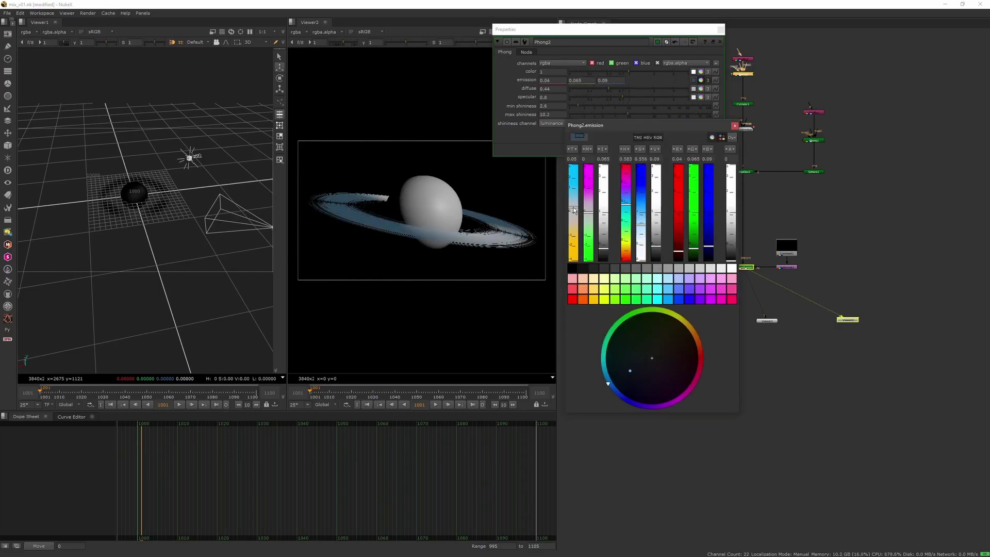
click(734, 126)
- Lower Phong2's diffuse to 0.18 and emission to 0.002, and raise its specular
drag(609, 89, 594, 89)
click(572, 81)
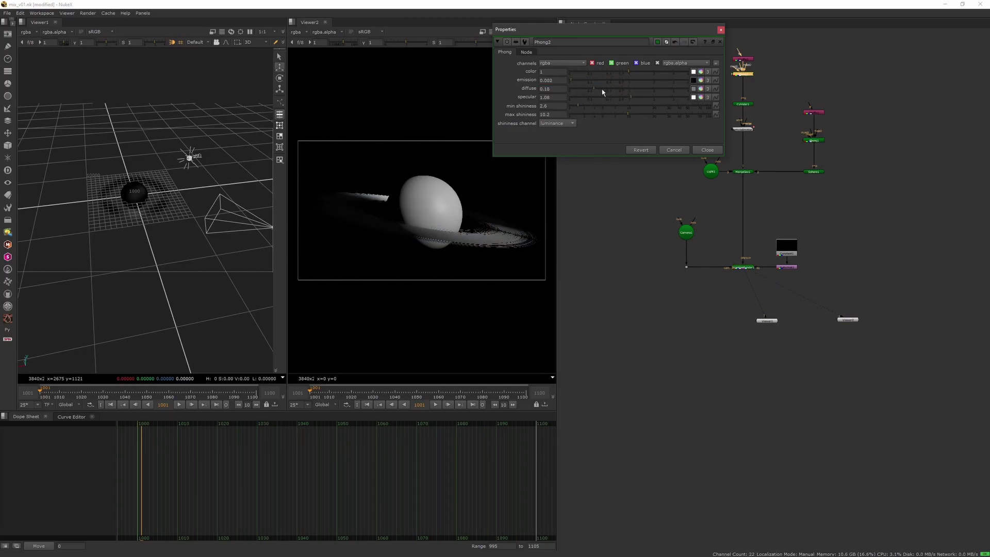
drag(644, 98, 659, 98)
- Reposition Light1 further to the side of the planet, close the Phong2 and light settings, and save the script
ctrl+drag(170, 201, 234, 232)
double_click(169, 133)
drag(157, 127, 201, 198)
drag(570, 101, 614, 99)
ctrl+drag(199, 220, 203, 278)
mouse_move(246, 187)
mouse_down()
mouse_move(190, 235)
mouse_move(208, 156)
mouse_move(243, 198)
mouse_up()
click(720, 29)
click(828, 16)
middle_drag(608, 287, 601, 225)
key(ctrl+s)
- Add a new ParticleEmitter node beside the Cylinder1 branch and close its settings
middle_drag(764, 66, 758, 181)
click(661, 152)
middle_drag(661, 152, 716, 144)
key(Tab)
text(particle)
key(Return)
click(789, 47)
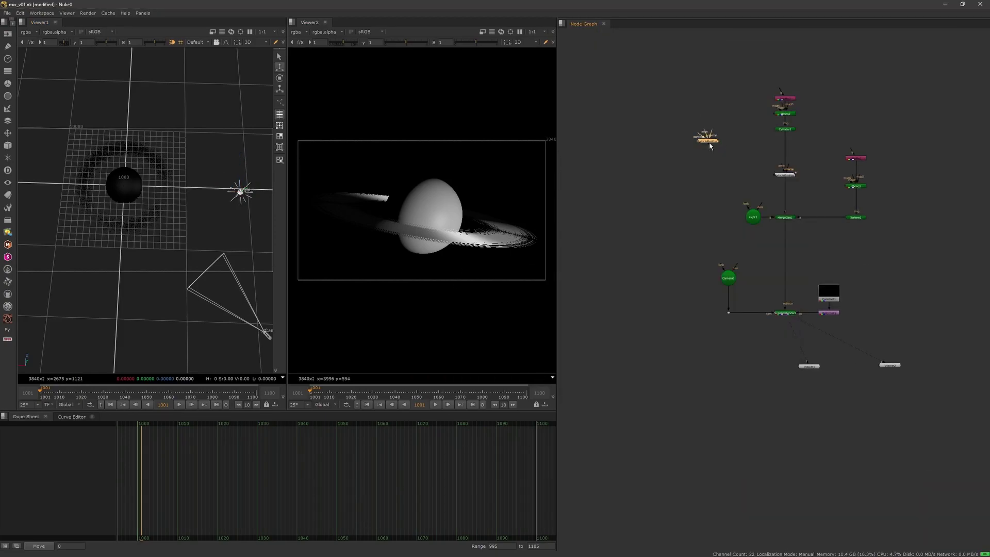
- Connect the new emitter's emit input to Cylinder1 and preview its particles over time in Viewer1
drag(771, 123, 717, 141)
key(1)
key(f)
ctrl+drag(177, 252, 176, 190)
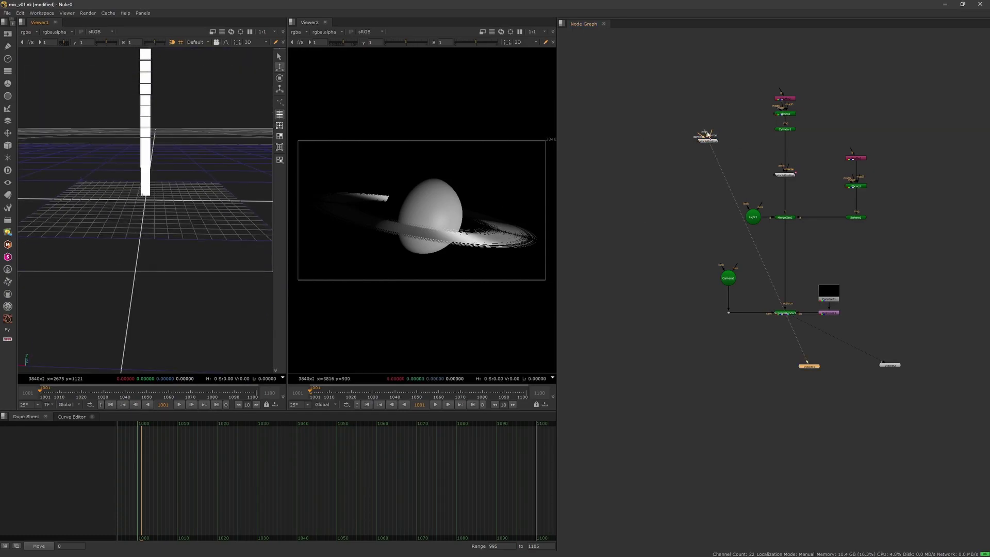
drag(721, 136, 779, 129)
key(f)
ctrl+drag(227, 212, 229, 276)
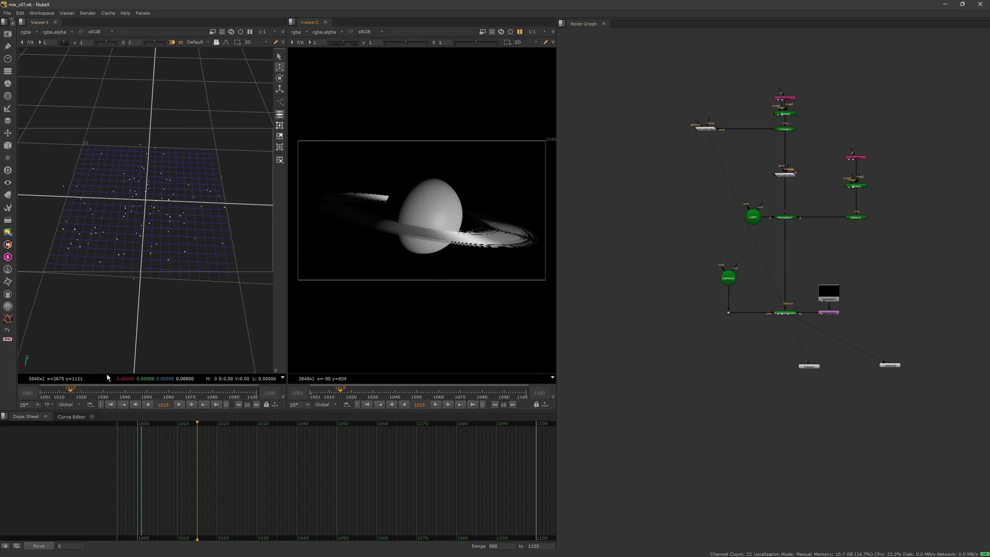
click(101, 392)
click(110, 405)
scroll(703, 125, up, 2)
- Keyframe ParticleEmitter2's emission rate before the first frame and set it to 0 on the following frame
double_click(706, 128)
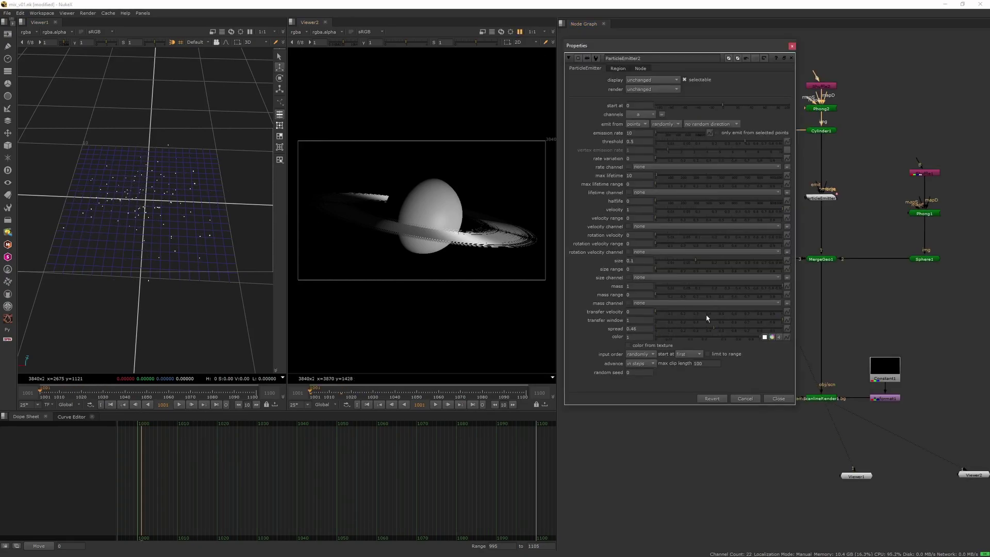
click(135, 404)
click(135, 404)
right_click(649, 133)
click(668, 138)
click(191, 404)
text(0)
key(Return)
- Scrub the early frames, return to the first frame and set ParticleEmitter2's start frame to 999
drag(67, 393, 46, 396)
click(110, 405)
click(638, 104)
text(999)
key(Return)
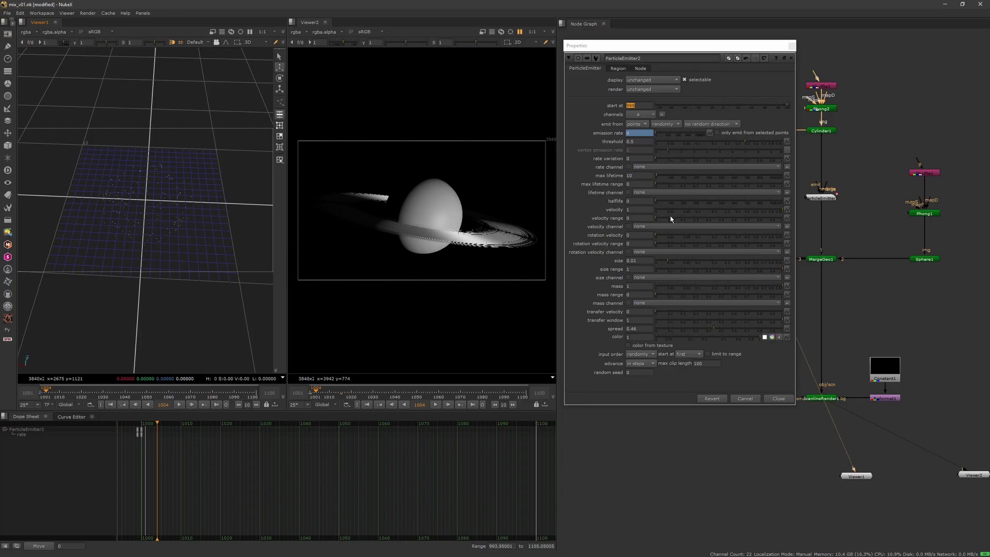
- Set ParticleEmitter2's velocity to 0.0035, velocity range to 0.625 and max lifetime to 200, and check the motion along the timeline
click(663, 210)
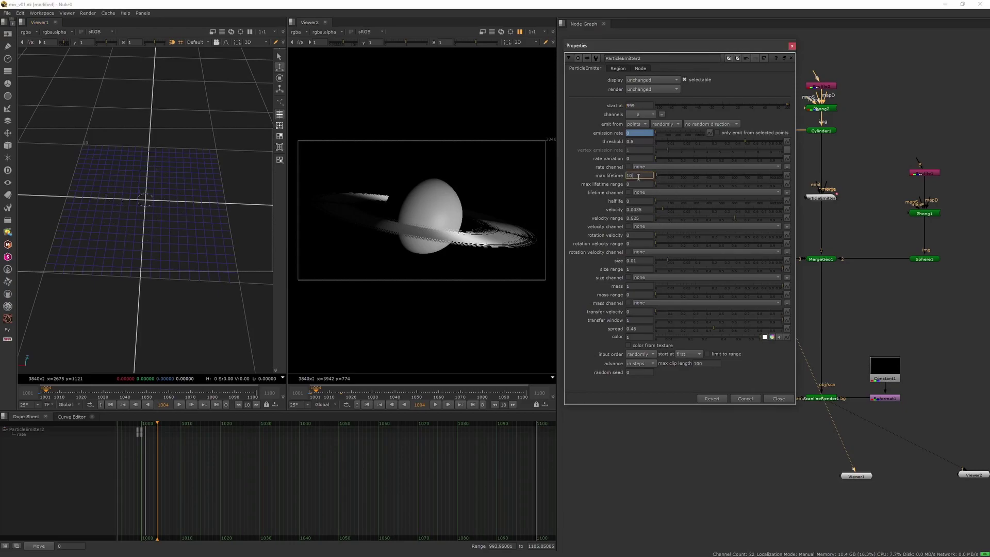
click(201, 393)
scroll(188, 230, up, 3)
ctrl+drag(188, 230, 154, 175)
drag(142, 392, 186, 392)
- Reduce ParticleEmitter2's velocity to 0.000001 and scrub the timeline to check the particle drift
click(649, 209)
key(BackSpace)
text(1)
key(Return)
scroll(172, 256, up, 5)
scroll(172, 257, down, 1)
drag(64, 393, 146, 393)
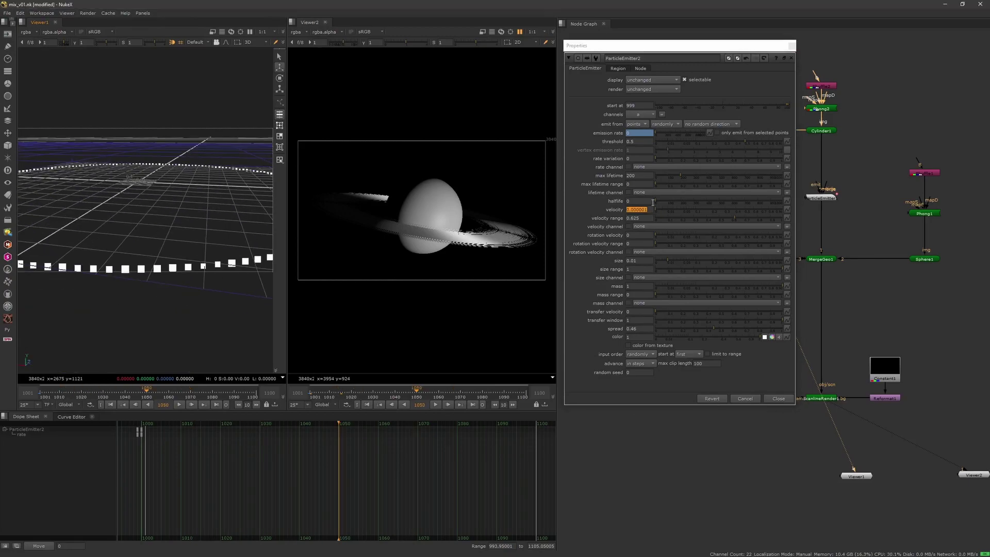
drag(45, 393, 120, 396)
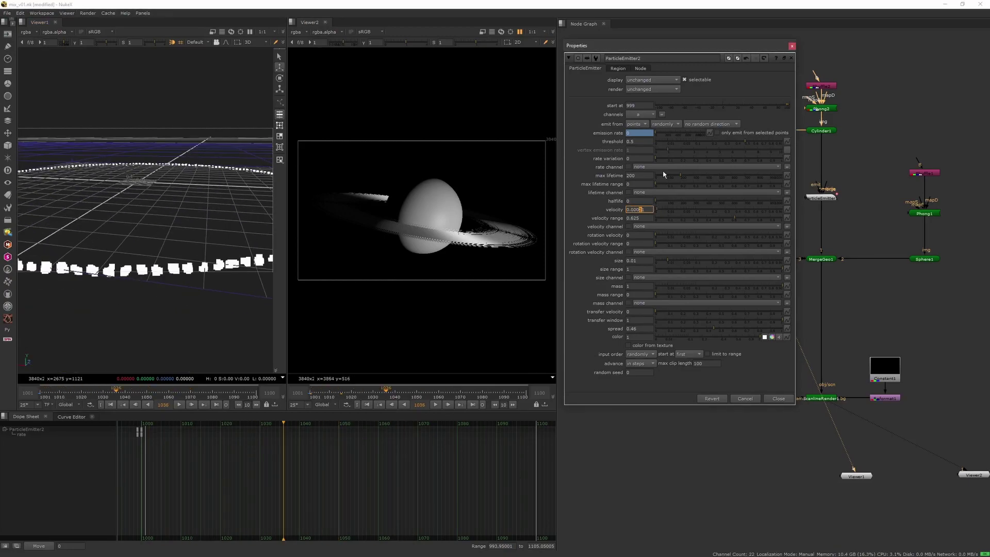
drag(53, 393, 175, 393)
- Set ParticleEmitter2's velocity to 0.0001 and scrub the timeline to review the particle ring
click(642, 209)
key(BackSpace)
key(Return)
scroll(154, 227, down, 5)
middle_drag(196, 393, 209, 393)
click(102, 392)
drag(102, 393, 126, 393)
ctrl+drag(188, 325, 247, 325)
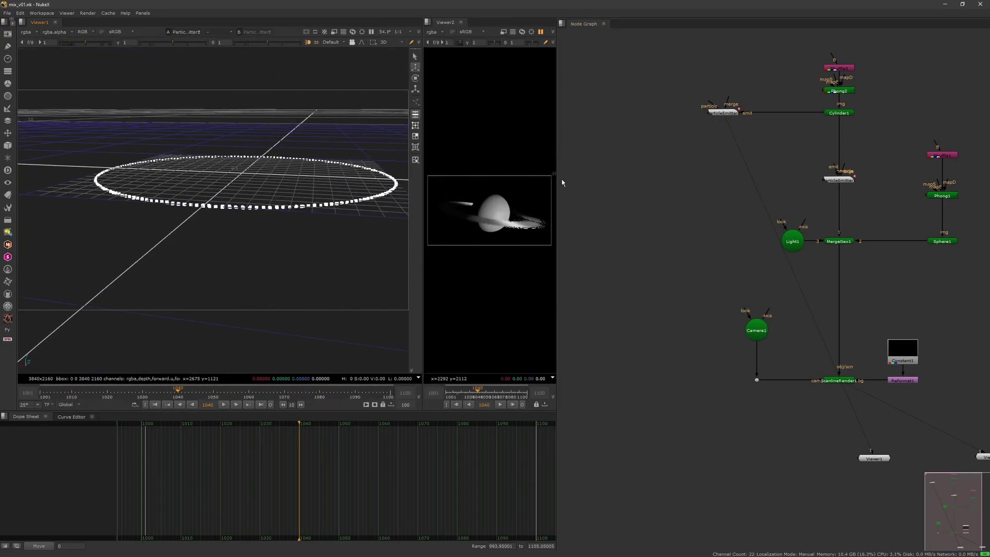
- Add a ParticleTurbulence node below ParticleEmitter2
key(Tab)
text(turb)
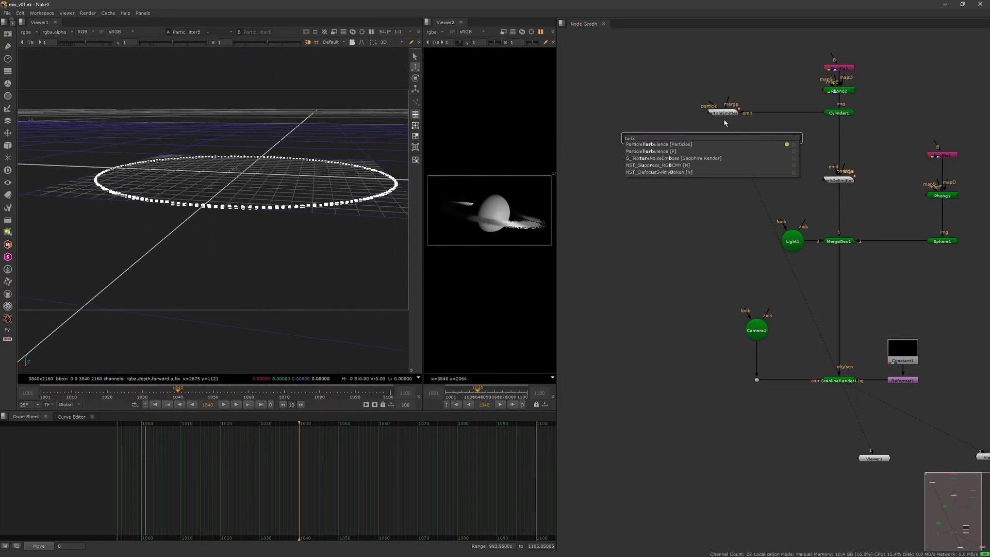
click(686, 145)
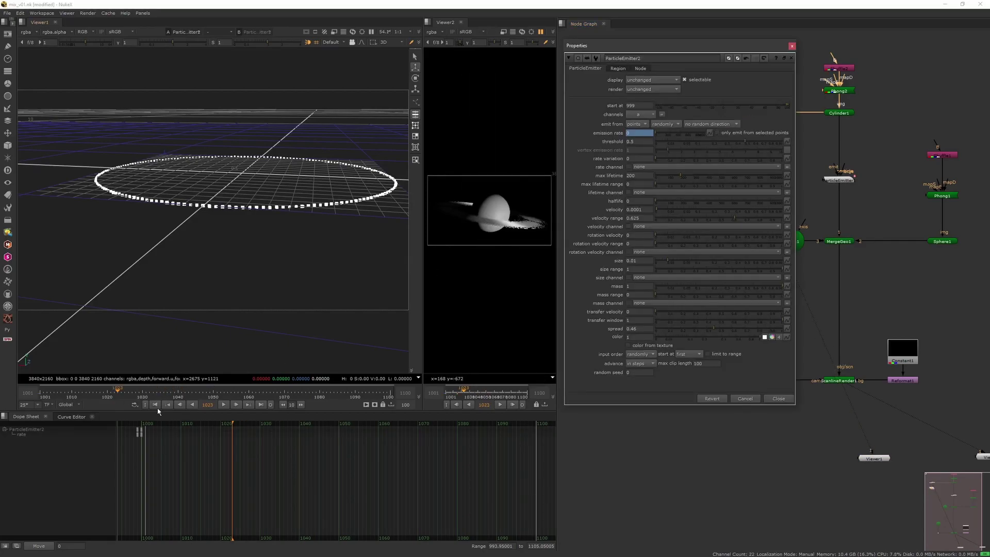
- Keyframe ParticleEmitter2's velocity at the start of the timeline and save the comp as a new version
click(138, 426)
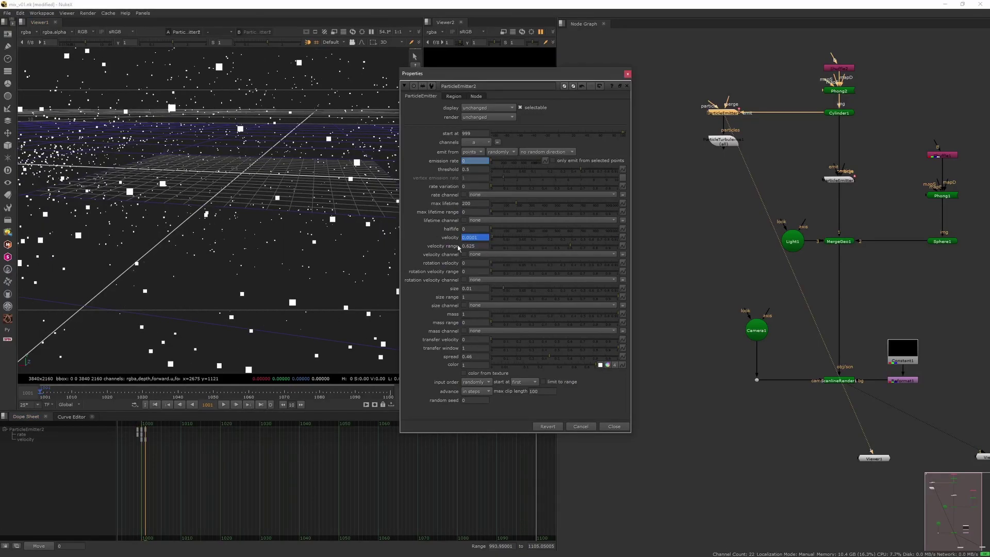
click(731, 146)
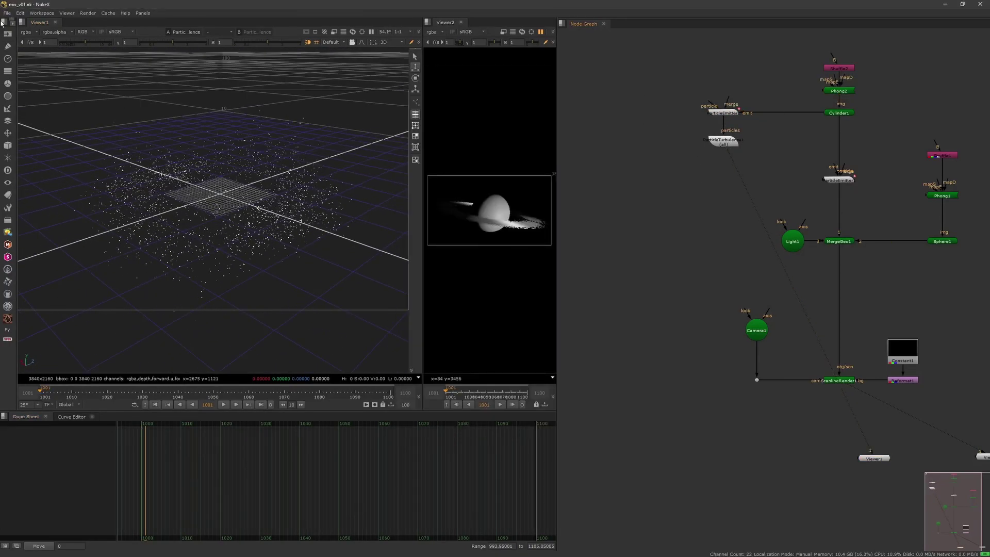
click(7, 13)
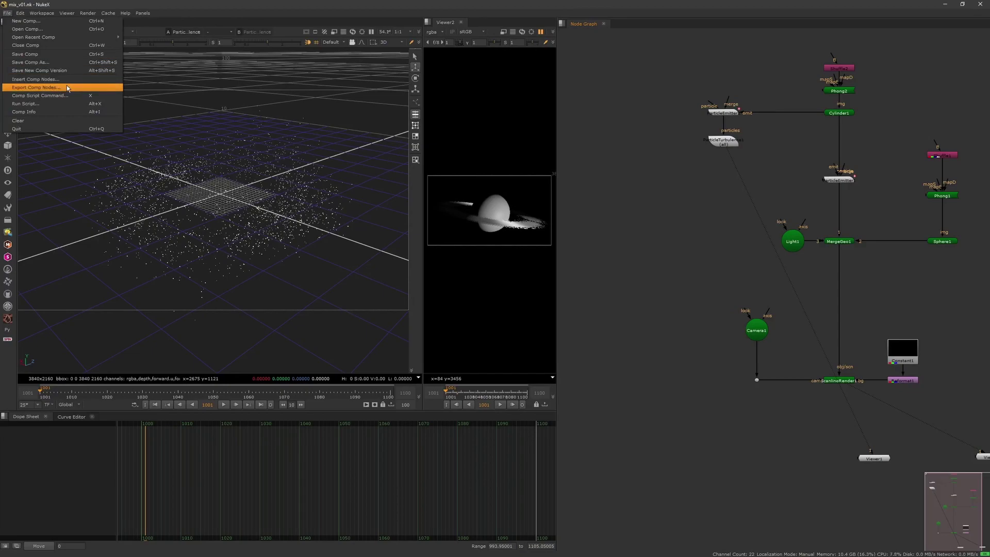
click(69, 70)
- Lower ParticleEmitter2's velocity at frame 1000 and frame its velocity curve in the Curve Editor
double_click(724, 143)
middle_drag(501, 140, 541, 139)
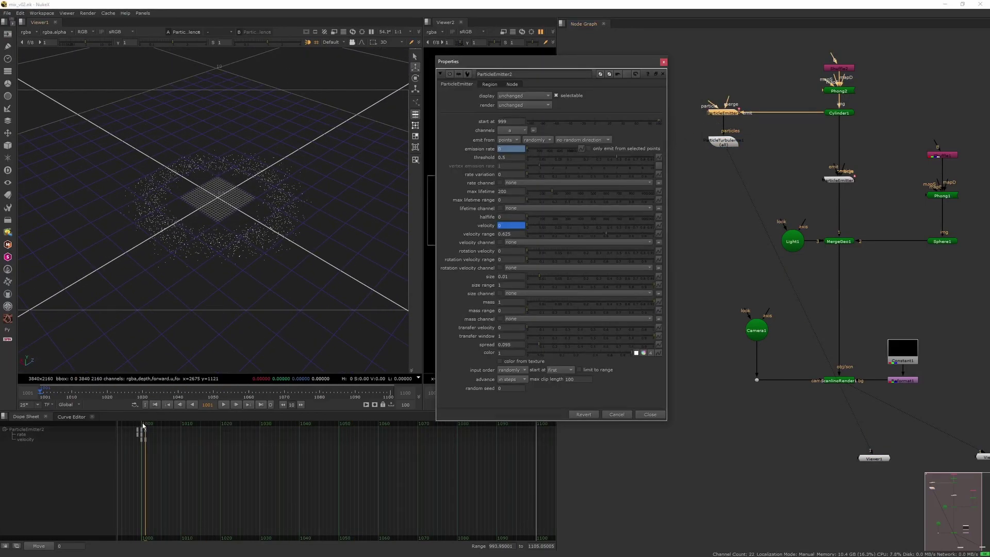
click(143, 423)
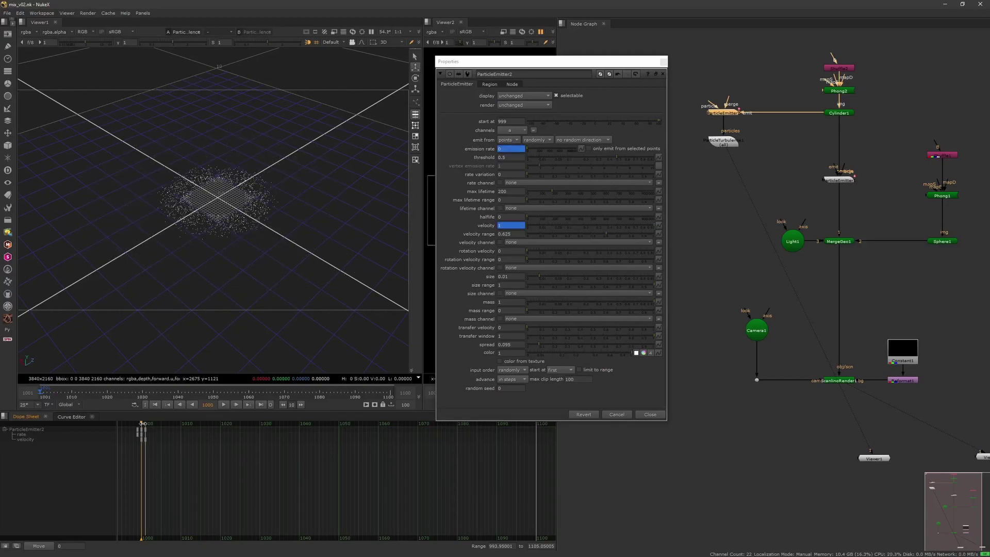
drag(580, 226, 548, 226)
click(74, 417)
click(26, 435)
key(f)
- Lower the velocity curve's key at frame 1000 and scrub the opening frames to check the particles
click(228, 392)
drag(137, 426, 138, 507)
click(53, 393)
drag(53, 393, 80, 392)
- Disable the ParticleTurbulence node, lower the frame 1000 velocity key further and scrub the timeline
click(723, 141)
key(d)
drag(232, 392, 384, 387)
drag(138, 508, 137, 525)
drag(57, 393, 194, 393)
- Try nudging the velocity key, undo the last curve edits and scrub back through the timeline
mouse_move(138, 525)
mouse_down()
mouse_move(179, 512)
mouse_move(141, 523)
mouse_up()
click(58, 395)
key(ctrl+z)
key(ctrl+z)
click(369, 385)
drag(361, 386, 132, 390)
- Lower the velocity key again and set ParticleEmitter2's particle size to 0.001
drag(137, 507, 137, 523)
scroll(232, 278, up, 5)
ctrl+drag(231, 278, 247, 263)
click(506, 277)
text(0)
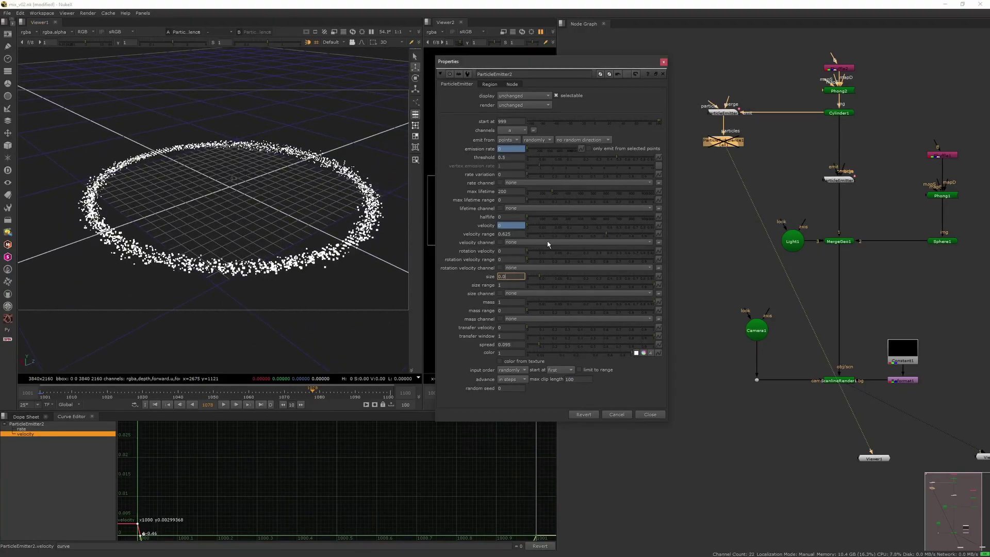
key(Return)
scroll(325, 269, up, 3)
ctrl+drag(325, 269, 296, 243)
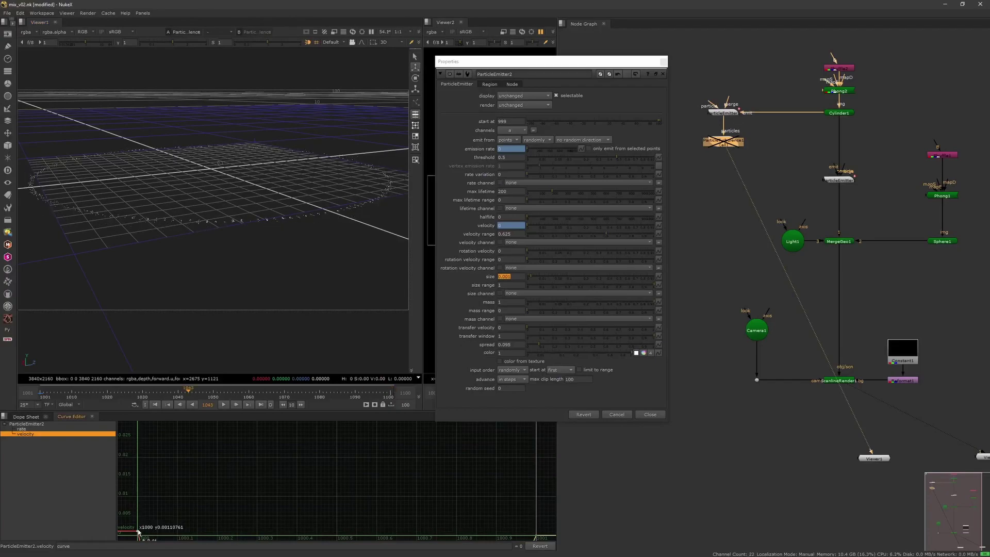
- Raise the first velocity key, shift it slightly past frame 1000 and scrub to review the particle spread
drag(138, 527, 182, 506)
scroll(239, 305, down, 6)
drag(114, 392, 209, 391)
scroll(186, 323, up, 3)
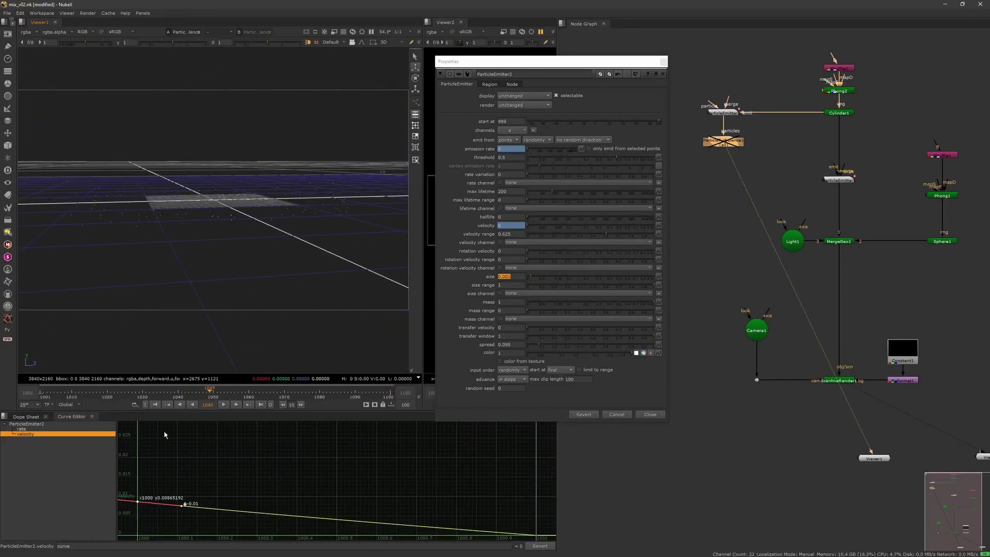
- Return to the Dope Sheet keys and set ParticleEmitter2's particle size to 0.003
click(26, 417)
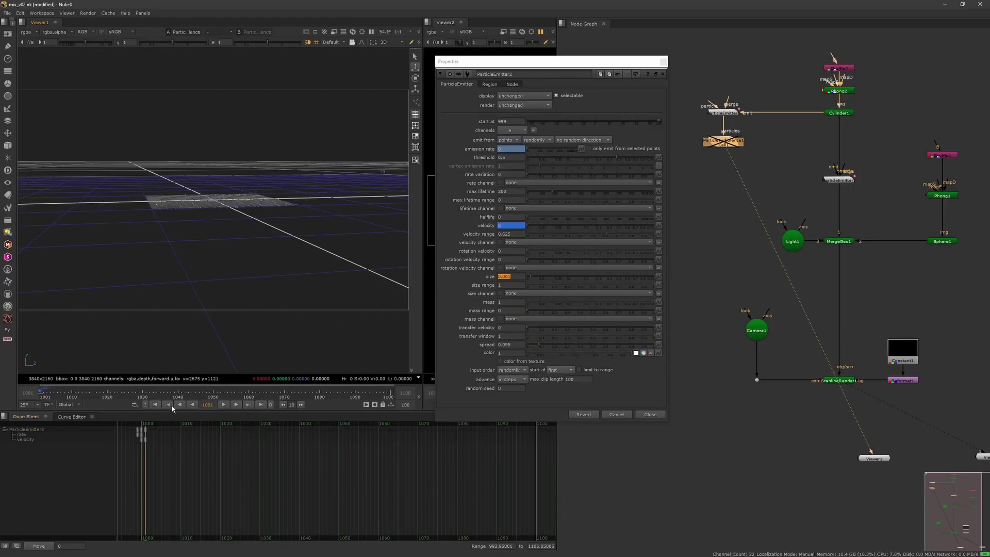
text(0.003)
key(Return)
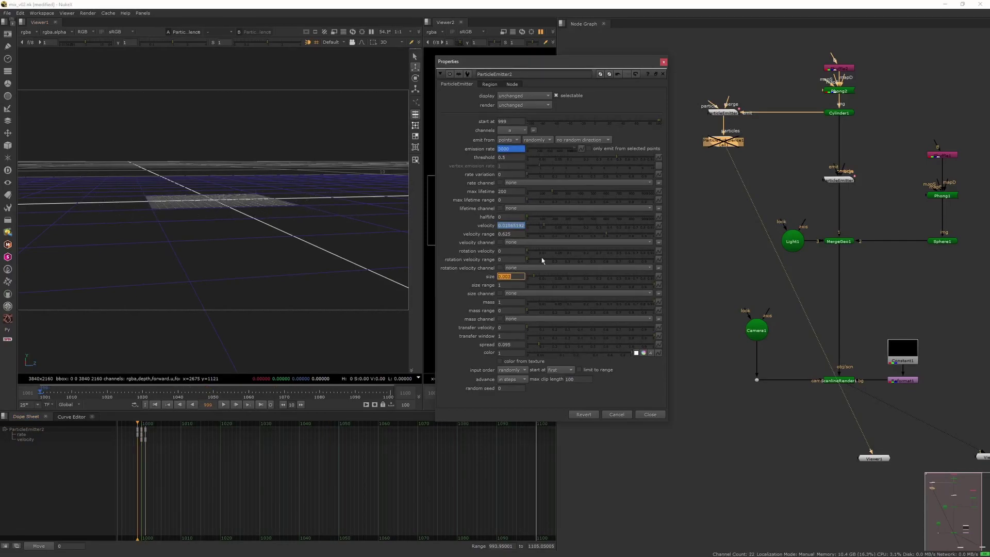
- Set the re-enabled ParticleTurbulence1's strength to 0.0001 and check the particles on the timeline
double_click(723, 141)
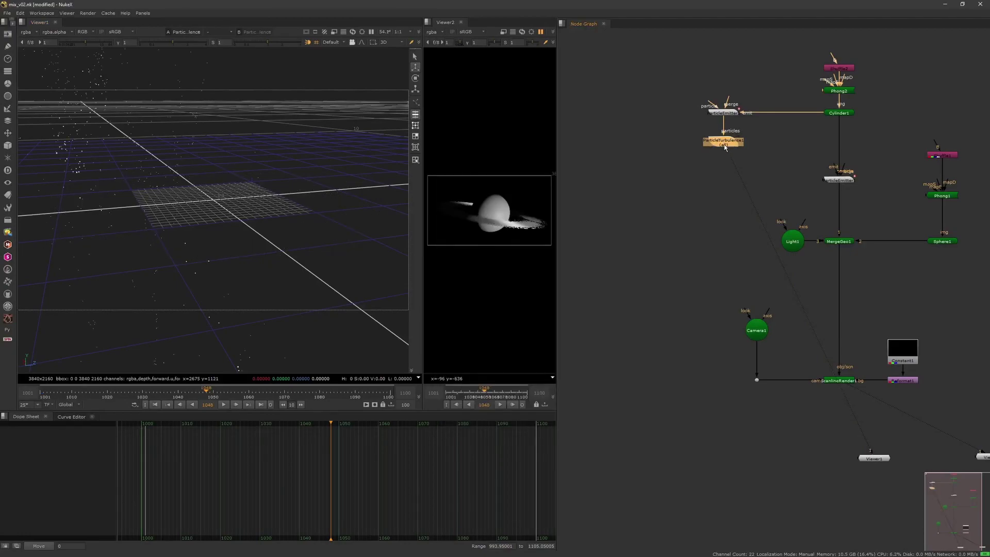
right_click(590, 149)
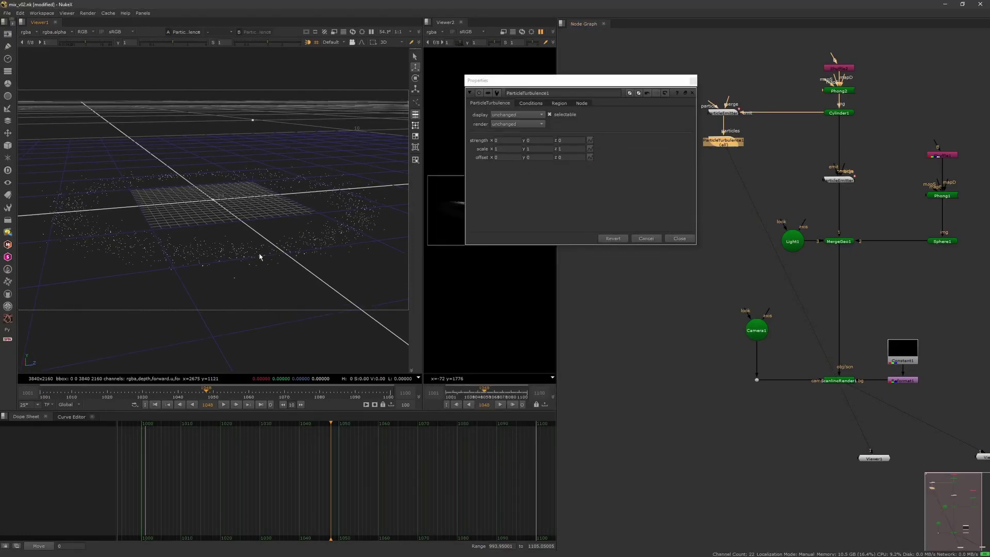
key(Tab)
key(Tab)
key(Tab)
key(Tab)
text(0.0001)
key(Return)
click(189, 397)
click(693, 81)
- Add a ParticlePointForce node below the turbulence, set its strength to 0.0001 and scrub the timeline
key(Tab)
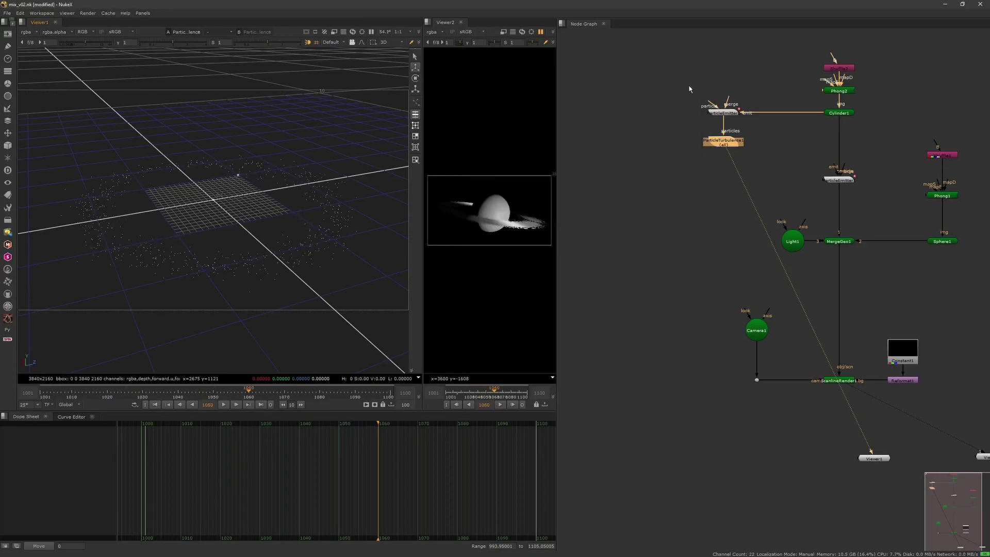
text(pointf)
key(Return)
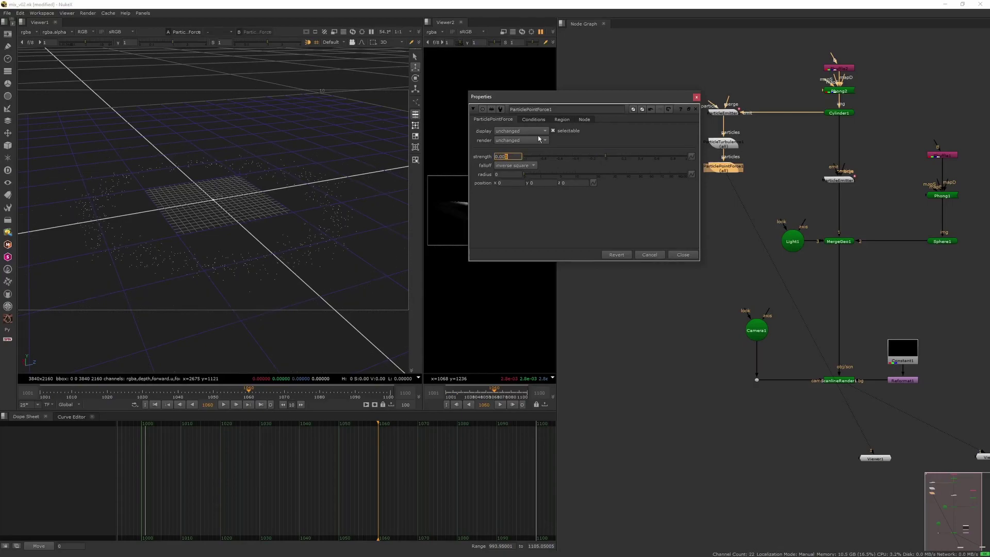
click(119, 396)
click(508, 156)
text(-0.11)
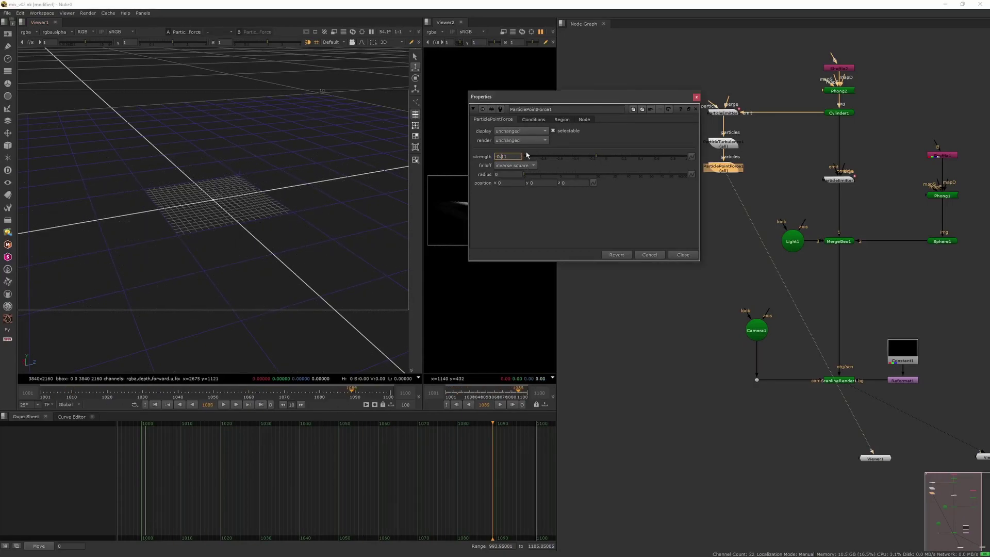
text(0.0001)
key(Return)
drag(181, 396, 252, 396)
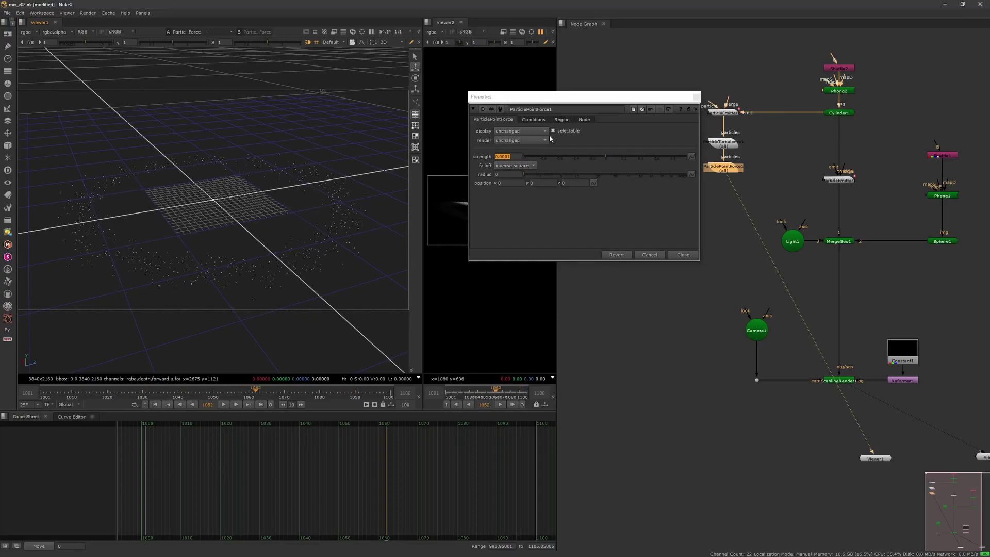
- Change ParticlePointForce1's strength to -0.0003 and scrub to check the pull on the particles
drag(185, 396, 274, 396)
click(518, 157)
key(Down)
key(Down)
drag(73, 393, 186, 398)
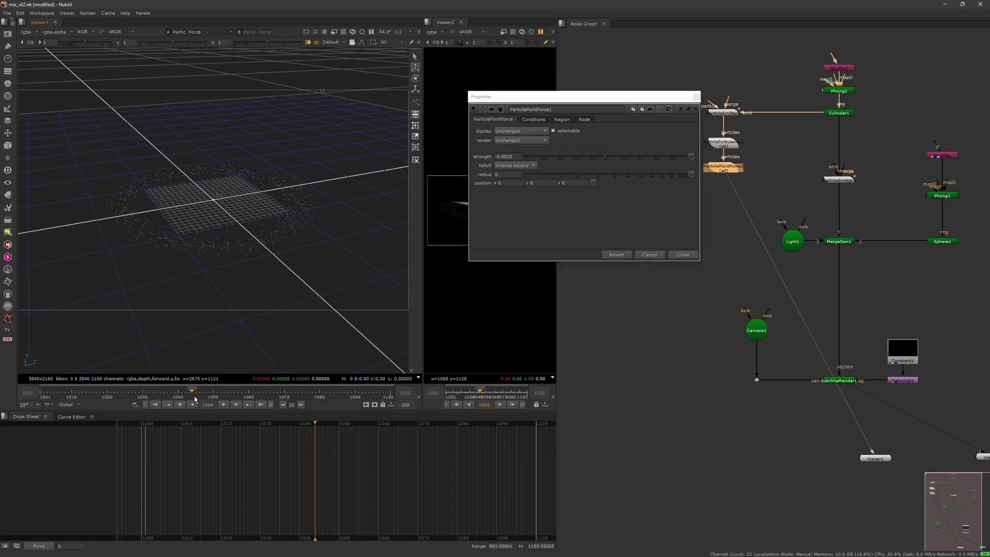
- Lower ParticlePointForce1's strength to -0.0004 and scrub back toward the start of the timeline
click(513, 155)
key(Down)
mouse_move(98, 395)
mouse_down()
mouse_move(298, 392)
mouse_move(89, 392)
mouse_up()
click(696, 98)
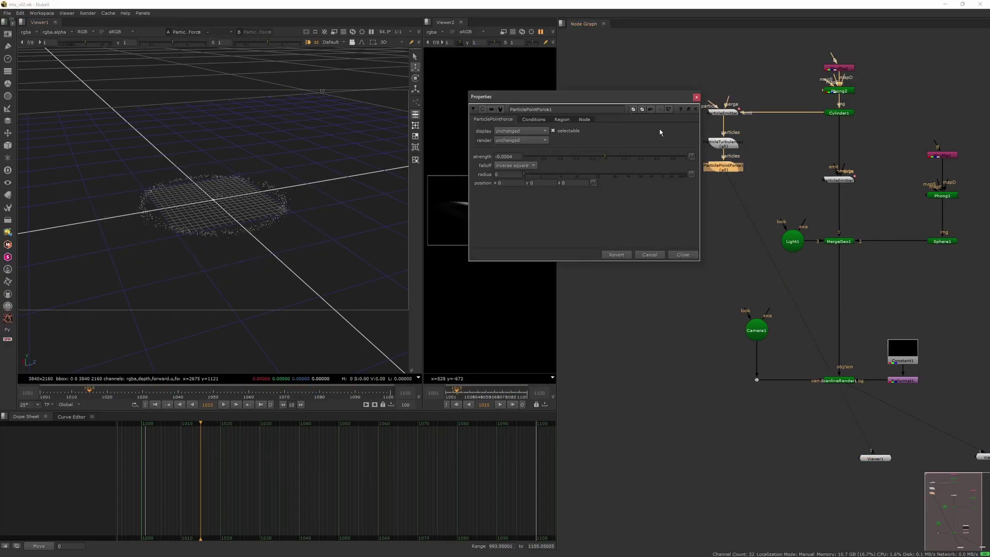
- Try limiting ParticlePointForce1 to a region, scrub the timeline and switch the region choice back
click(562, 119)
click(529, 130)
click(528, 139)
drag(639, 195, 664, 196)
mouse_move(142, 395)
mouse_down()
mouse_move(199, 395)
mouse_move(153, 395)
mouse_up()
click(550, 130)
click(550, 131)
click(493, 119)
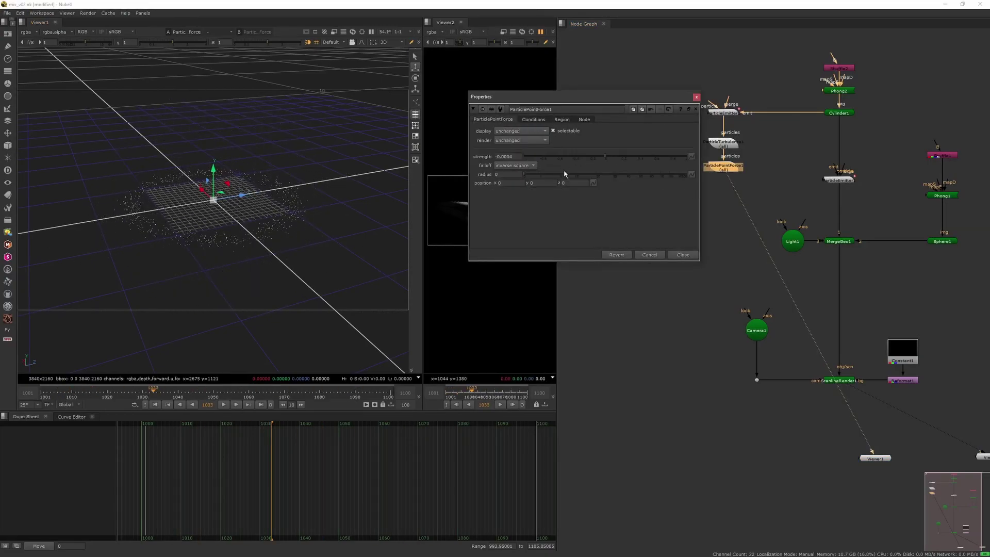
- Set ParticlePointForce1's strength to -0.0009, check the particles and shift the turbulence node up
text(9)
click(139, 397)
drag(67, 405, 78, 404)
drag(723, 144, 723, 139)
- Shift ParticleEmitter2's rate and velocity keyframes one frame earlier and scrub the start of the timeline
double_click(723, 113)
drag(152, 446, 133, 431)
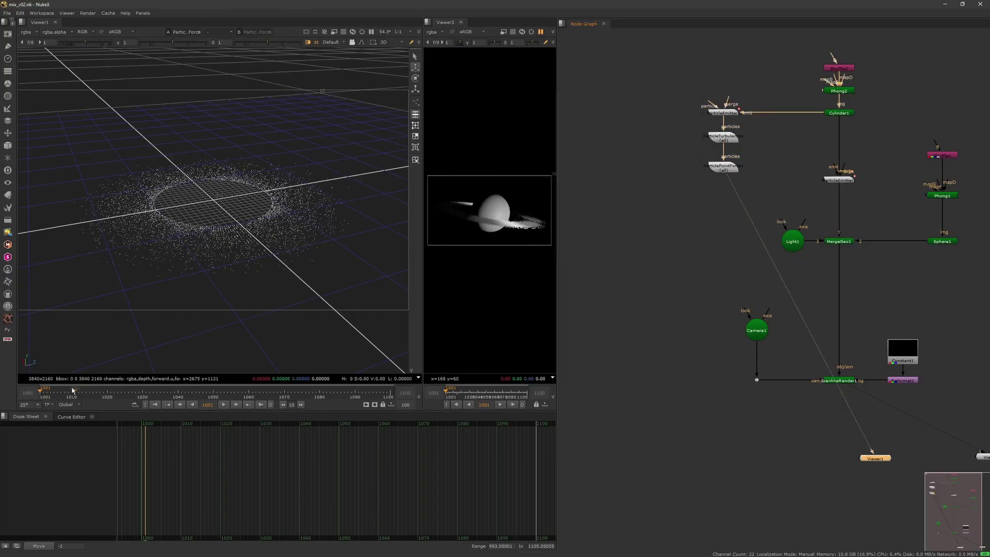
drag(72, 390, 10, 397)
- Choose a region option for ParticlePointForce1, review its force settings and close its properties
double_click(723, 166)
click(561, 119)
click(528, 131)
click(521, 140)
click(492, 119)
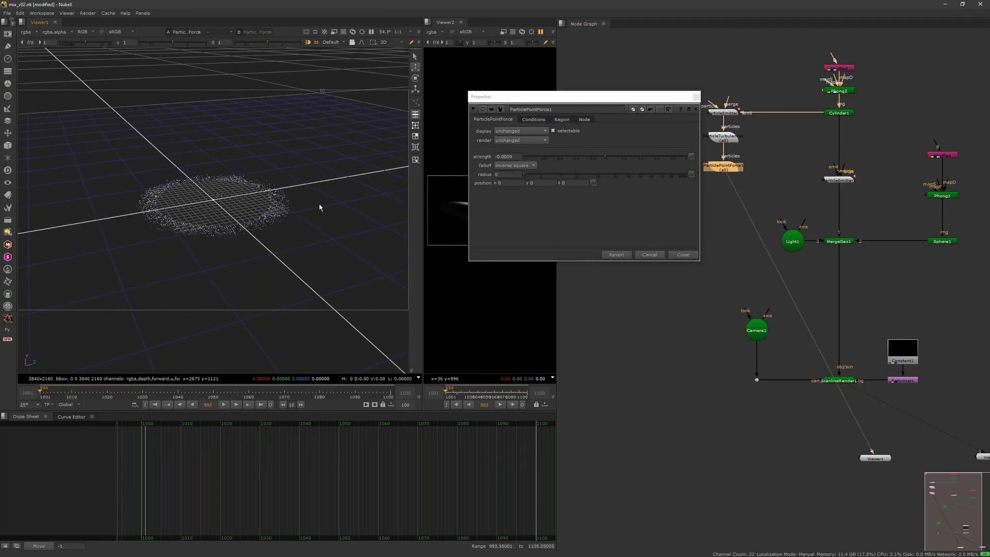
click(697, 97)
- View ParticleEmitter2, try a FrameHold node below it, scrub the timeline and undo the addition
click(726, 115)
key(1)
key(Tab)
text(fra)
key(Return)
drag(109, 391, 60, 390)
key(ctrl+z)
key(ctrl+z)
key(ctrl+z)
key(ctrl+z)
- Add a ParticleToGeo node, place it below ParticleEmitter2 and open its properties
key(Tab)
text(particletsp)
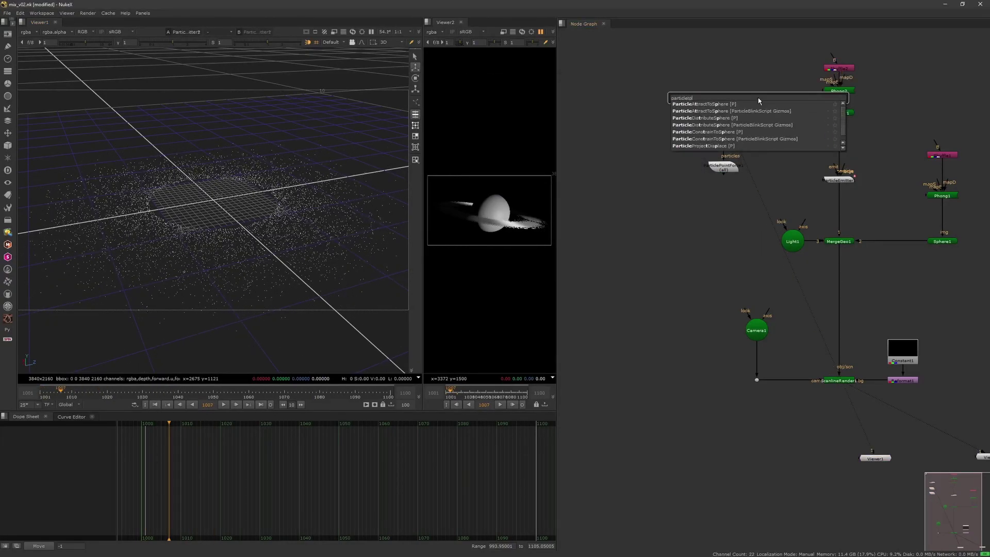
key(BackSpace)
text(og)
key(Return)
click(743, 100)
drag(771, 141, 729, 139)
double_click(731, 142)
- Make ParticleToGeo1 use a specified frame and set that frame to 993
drag(60, 394, 39, 395)
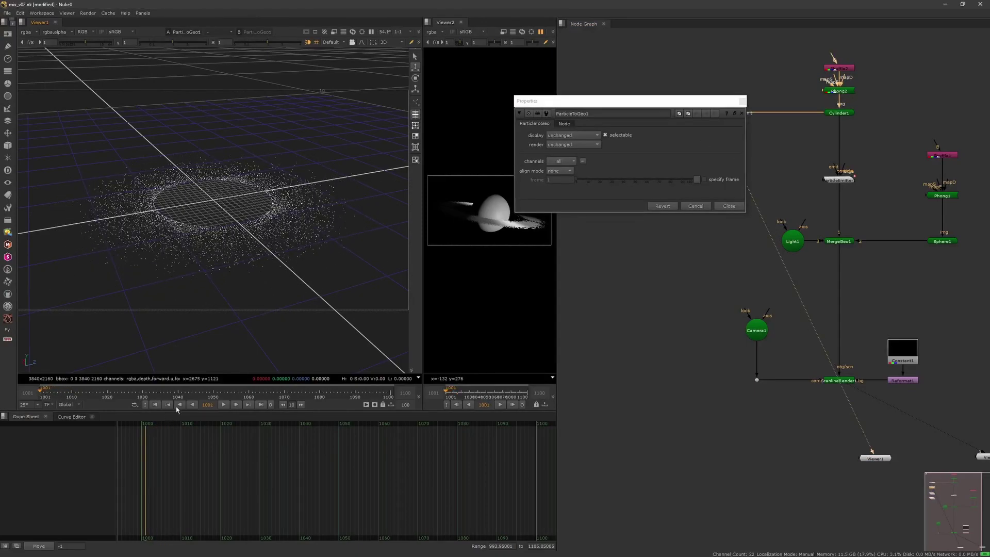
drag(145, 423, 114, 421)
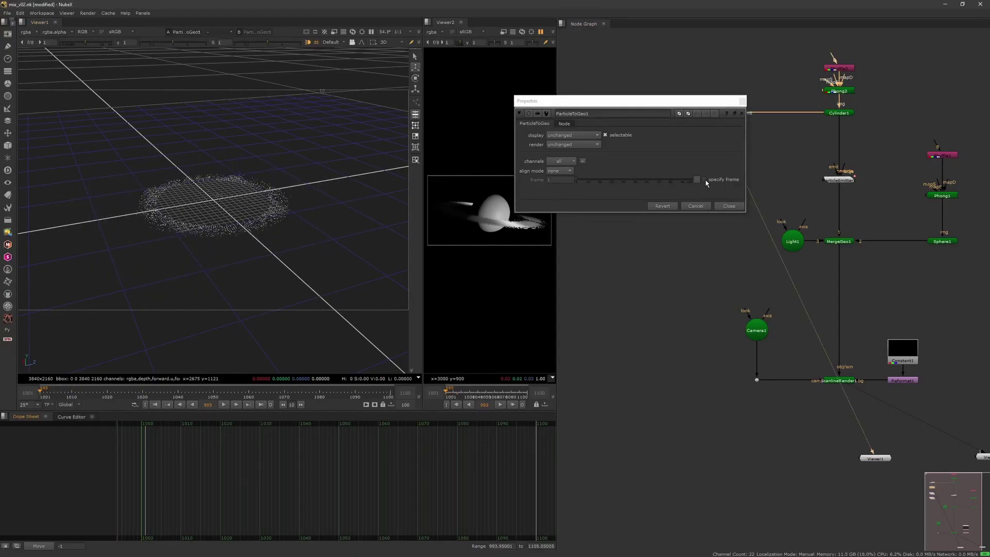
click(704, 180)
drag(558, 180, 536, 178)
text(993)
key(Return)
click(742, 102)
- Move ParticleToGeo1 out of the chain, realign the turbulence and point force nodes, and scrub the timeline
drag(729, 145, 724, 166)
drag(41, 394, 145, 394)
drag(724, 141, 778, 137)
drag(723, 166, 724, 152)
drag(743, 204, 725, 194)
drag(145, 394, 41, 394)
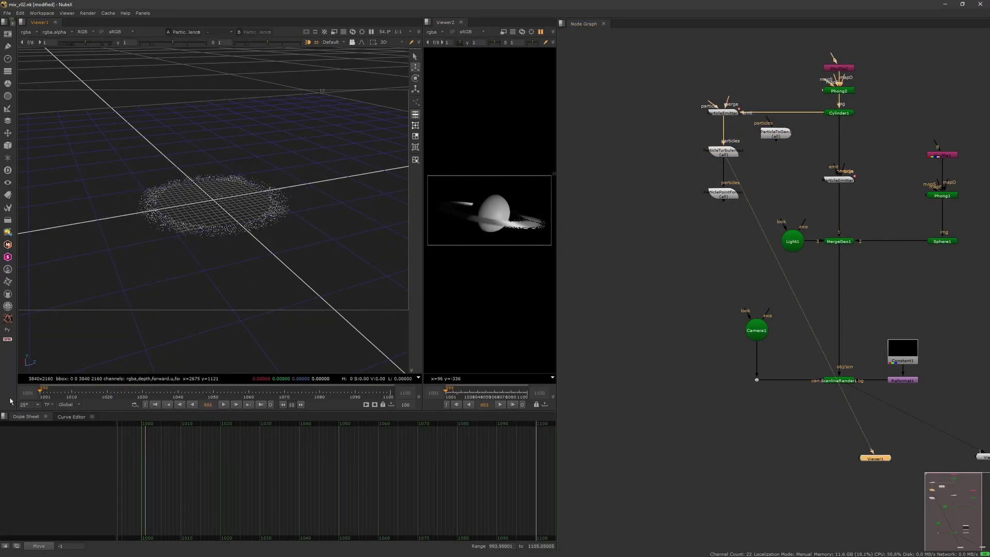
- Attach ParticleToGeo1 below the point force node and tidy the particle node column
drag(723, 194, 723, 186)
drag(775, 134, 723, 212)
drag(741, 222, 726, 212)
drag(78, 397, 189, 394)
drag(723, 153, 724, 146)
drag(723, 186, 723, 170)
drag(724, 212, 725, 115)
- Scrub the opening frames and inspect ParticleEmitter2's keyframes and start settings
drag(76, 395, 86, 394)
double_click(729, 113)
click(141, 428)
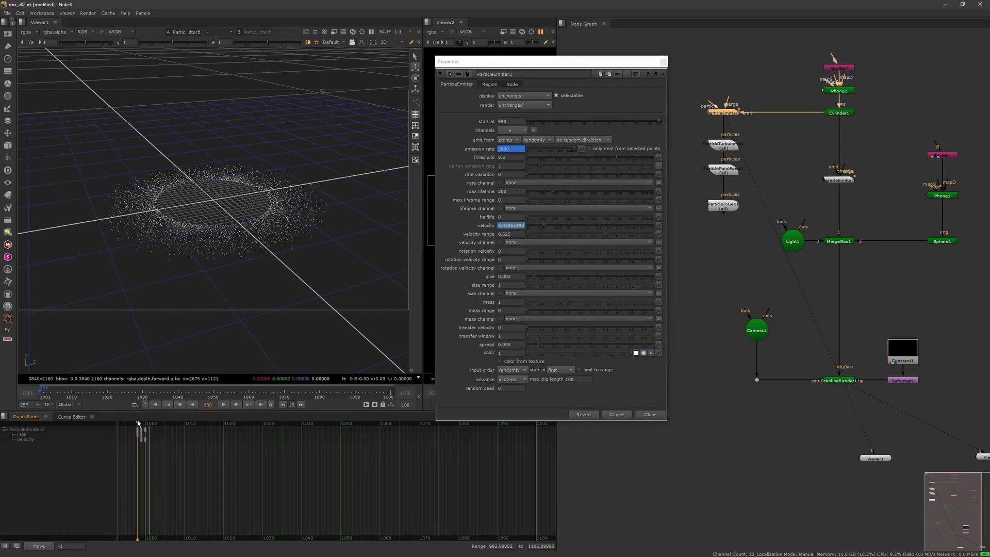
click(663, 62)
click(839, 381)
double_click(724, 113)
- Set ParticleEmitter2's start frame to 999 and check the particles around its keyframes
double_click(505, 122)
text(999)
key(Return)
click(140, 424)
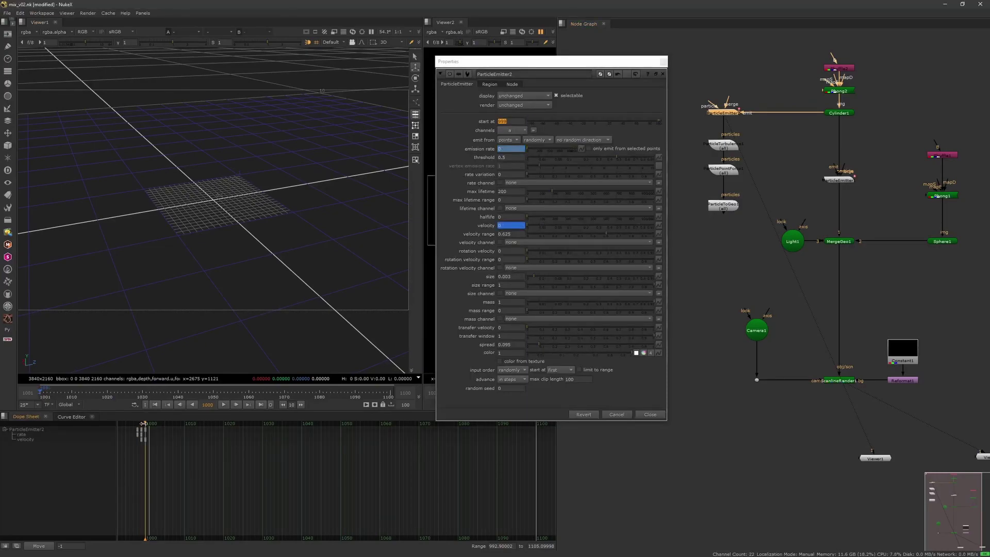
- Set ParticleEmitter2's start frame to 998 and scrub the timeline
double_click(506, 121)
text(998)
key(Return)
drag(42, 394, 89, 394)
- Remove the animation from ParticleEmitter2's velocity and scrub the timeline
right_click(516, 226)
click(534, 250)
drag(181, 394, 118, 394)
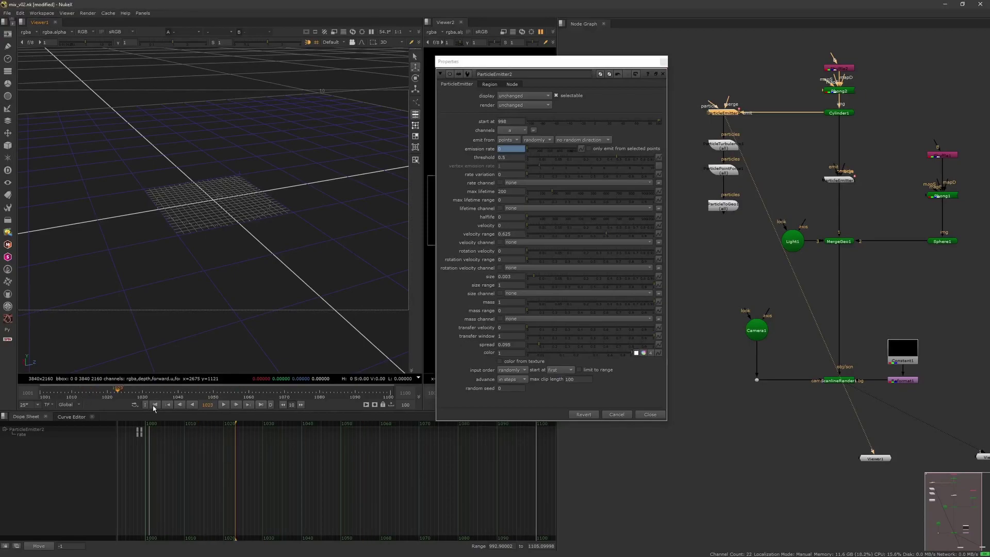
- Set ParticleEmitter2's rotation velocity to 0.15, its rotation velocity range to 0.19 and its size range to 4
click(580, 253)
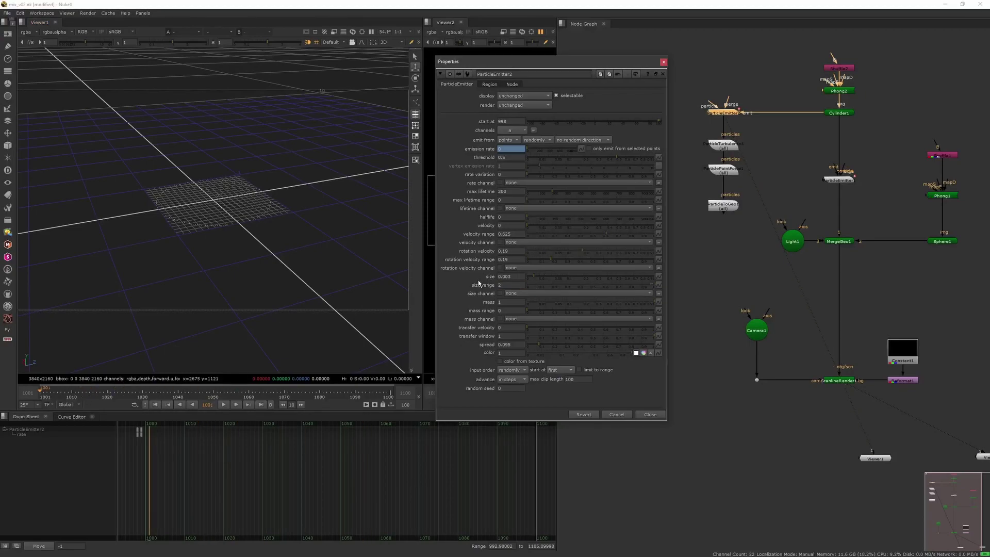
click(62, 394)
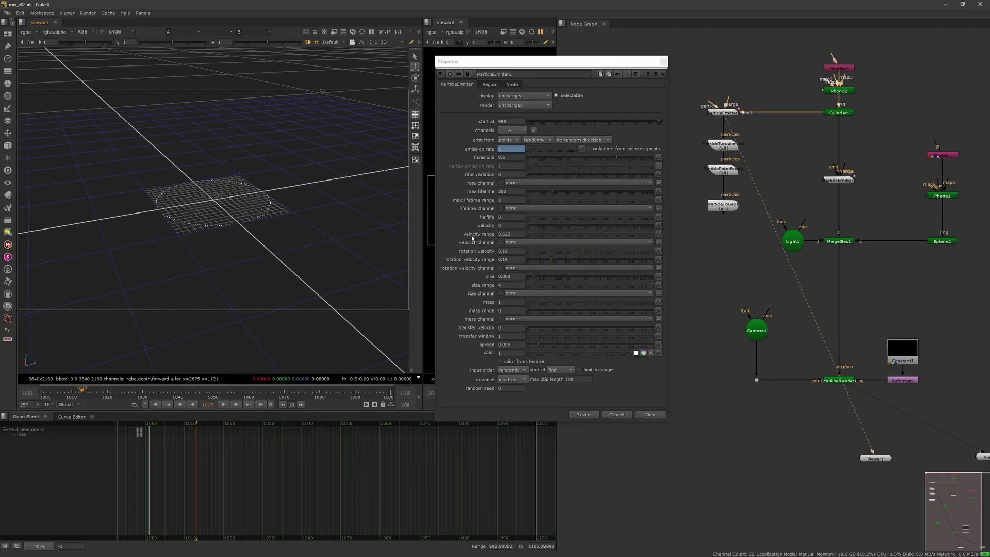
- Delete the ParticlePointForce node from below the turbulence
key(1)
click(723, 172)
key(Tab)
click(756, 135)
key(Delete)
- Set ParticleEmitter2's size to 0.005, raise its velocity slightly, scrub the result and save the comp
click(536, 278)
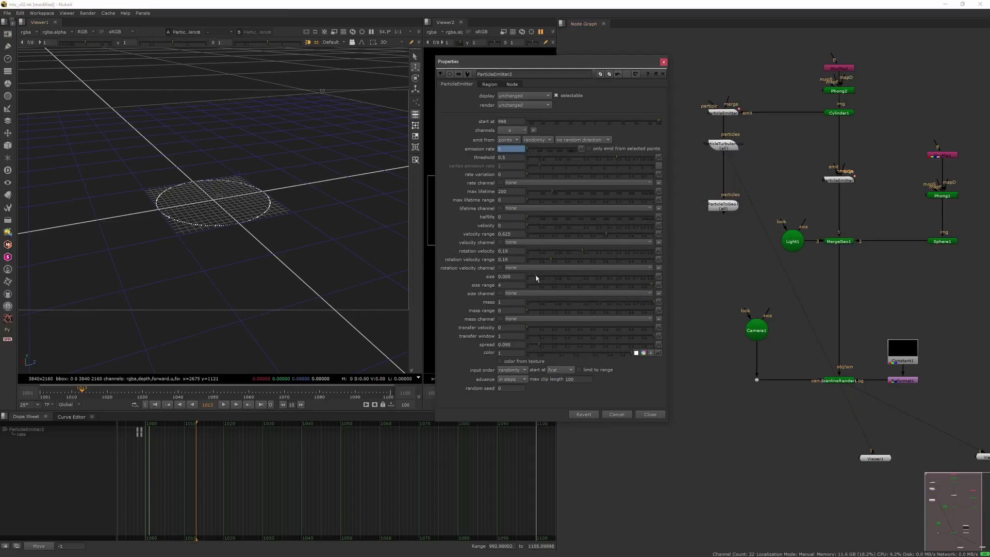
drag(530, 226, 654, 234)
mouse_move(556, 226)
mouse_down()
mouse_move(539, 229)
mouse_move(554, 230)
mouse_up()
click(138, 393)
drag(108, 394, 149, 394)
key(ctrl+s)
- Close the emitter's properties and add a ParticleVortex node below the ParticleTurbulence node
click(664, 62)
click(725, 145)
key(Tab)
text(vort)
key(Return)
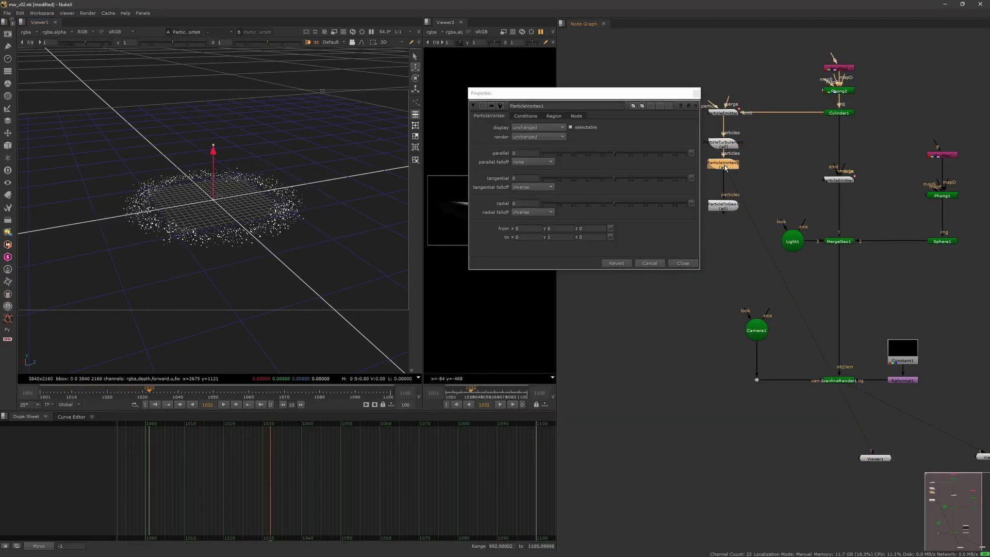
- Try small radial, tangential and parallel forces on the ParticleVortex node, scrubbing the timeline and resetting each to 0
click(616, 204)
drag(93, 394, 178, 394)
key(ctrl+z)
click(615, 179)
key(ctrl+z)
click(616, 154)
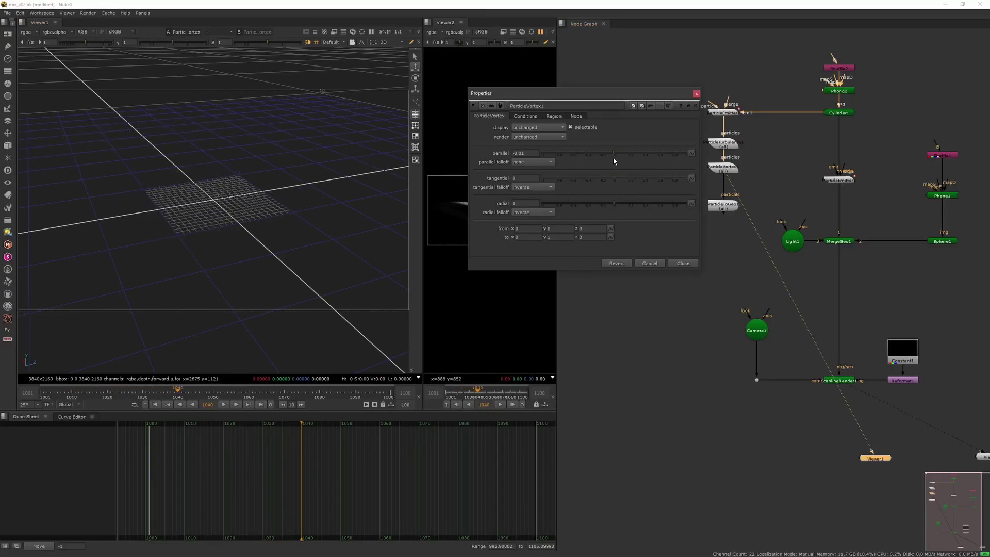
key(Return)
drag(90, 392, 96, 392)
ctrl+click(599, 154)
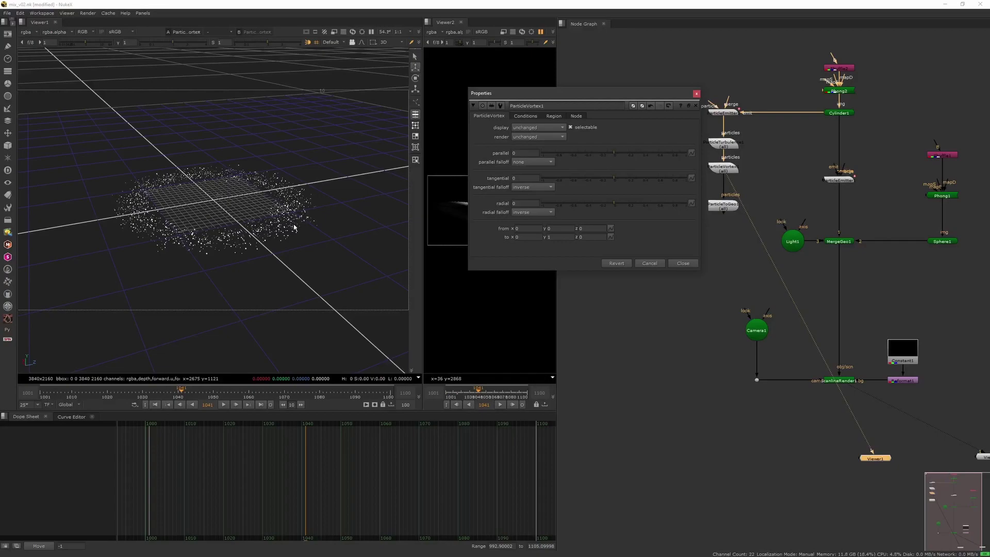
- Try a radial force of 0.001 on the ParticleVortex node and scrub the timeline to judge it
ctrl+drag(296, 227, 227, 274)
alt+middle_drag(227, 274, 206, 237)
click(527, 203)
text(.001)
key(Return)
drag(77, 395, 129, 394)
- Disable the ParticleTurbulence node, reset the vortex's radial force, set its tangential force to 0.001 and scrub
click(725, 148)
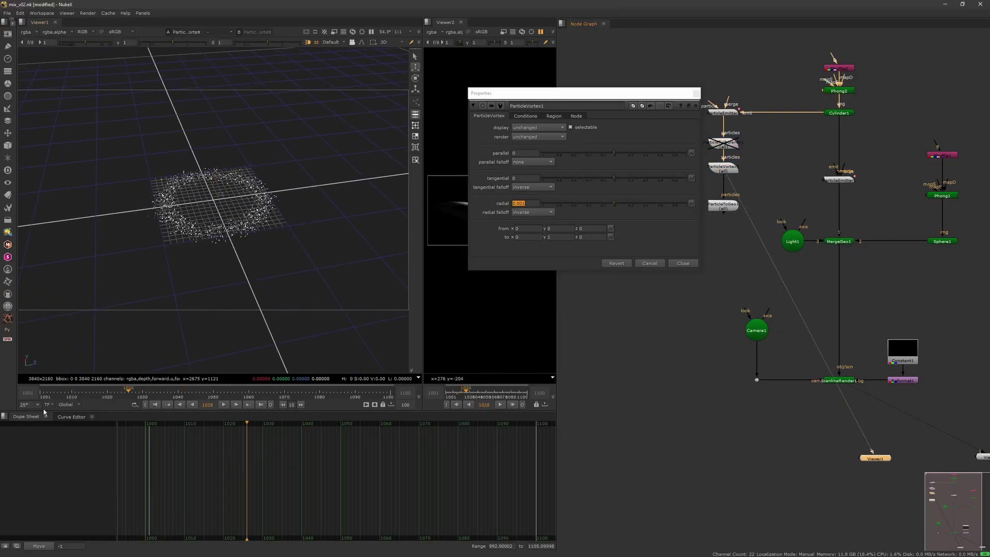
key(d)
ctrl+click(607, 203)
text(0.001)
key(Return)
drag(156, 391, 346, 392)
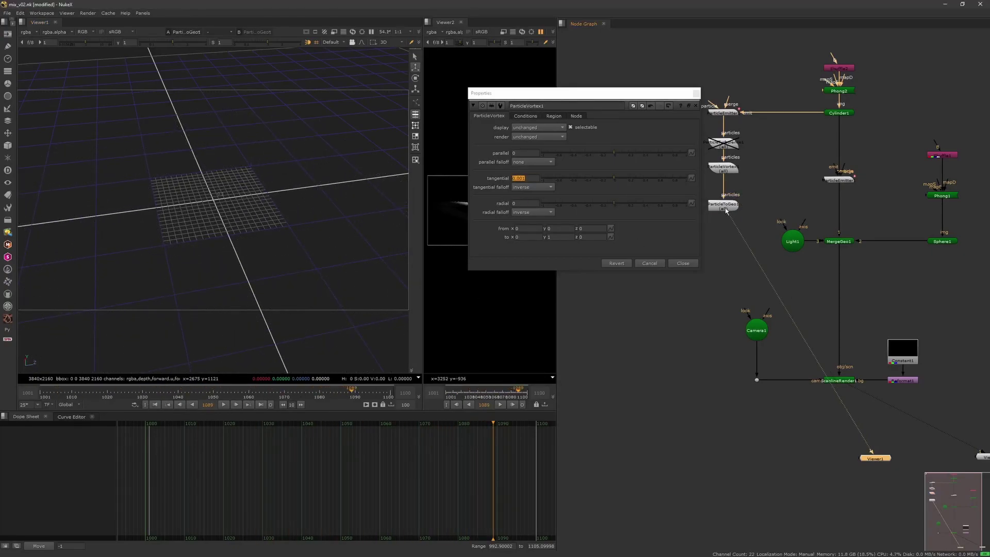
- Delete the ParticleToGeo node and pull the disabled turbulence out of the chain so the emitter feeds the vortex directly
key(Delete)
drag(724, 144, 780, 142)
click(731, 179)
drag(726, 168, 727, 160)
- Add a ParticlePointForce node below the ParticleVortex node
key(Tab)
text(point)
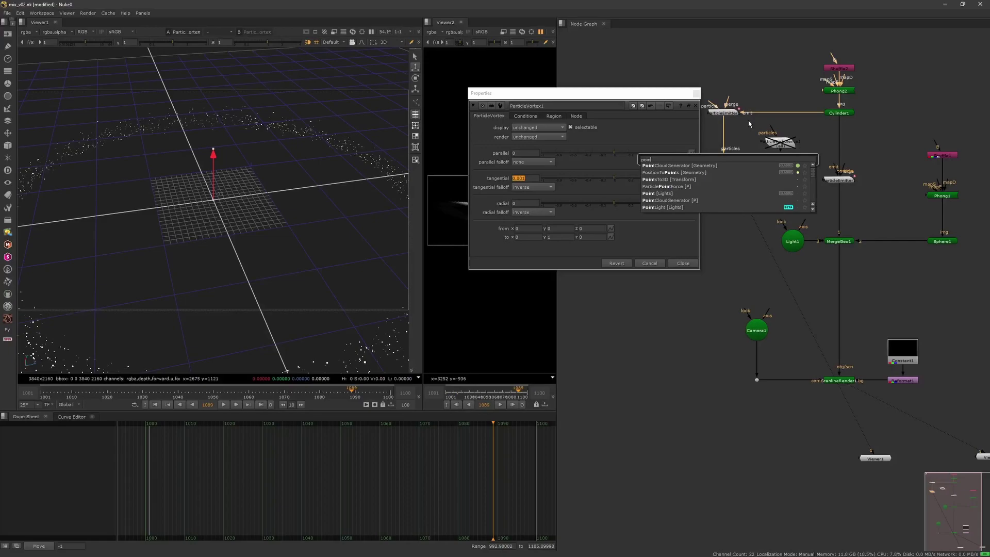
click(671, 193)
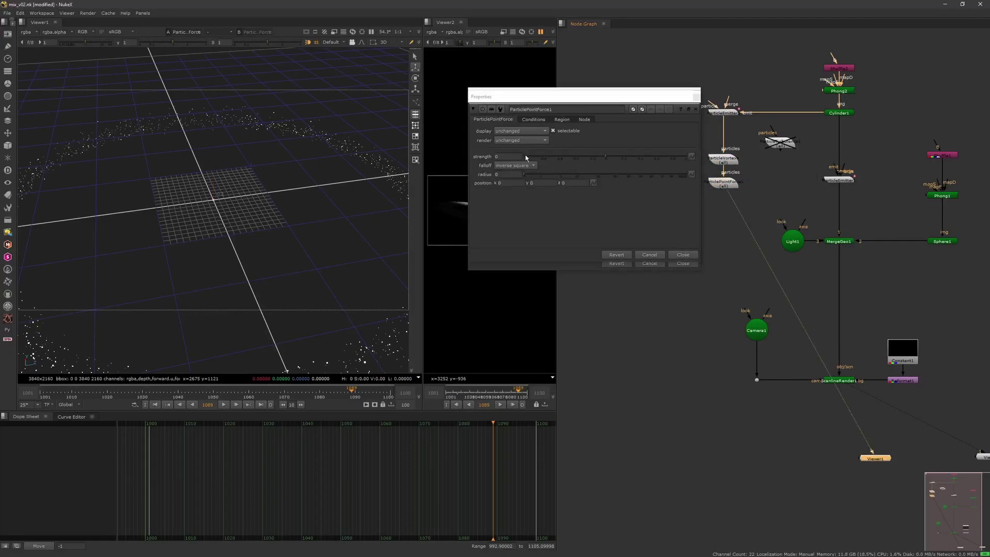
- Set the point force's strength to -0.0007, scrubbing the timeline to judge the ring
click(602, 157)
key(Return)
drag(93, 394, 203, 394)
click(519, 155)
key(Down)
key(Down)
key(Down)
key(Down)
key(Down)
key(Down)
key(Down)
key(Down)
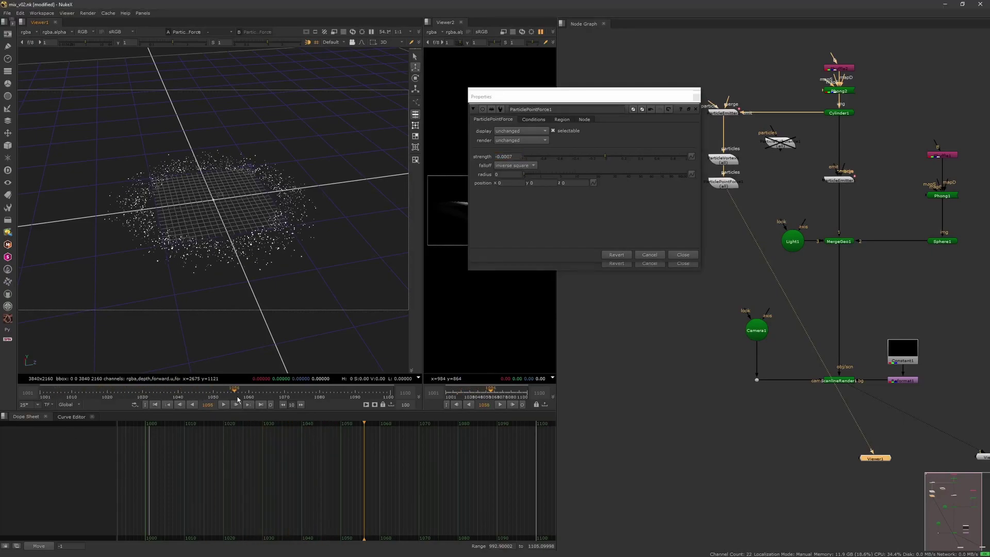
- Keyframe the point force's strength, make it more negative at about frame 1093 and play back the animation
right_click(521, 158)
click(531, 164)
drag(227, 393, 365, 393)
key(Down)
key(Down)
key(Down)
key(Down)
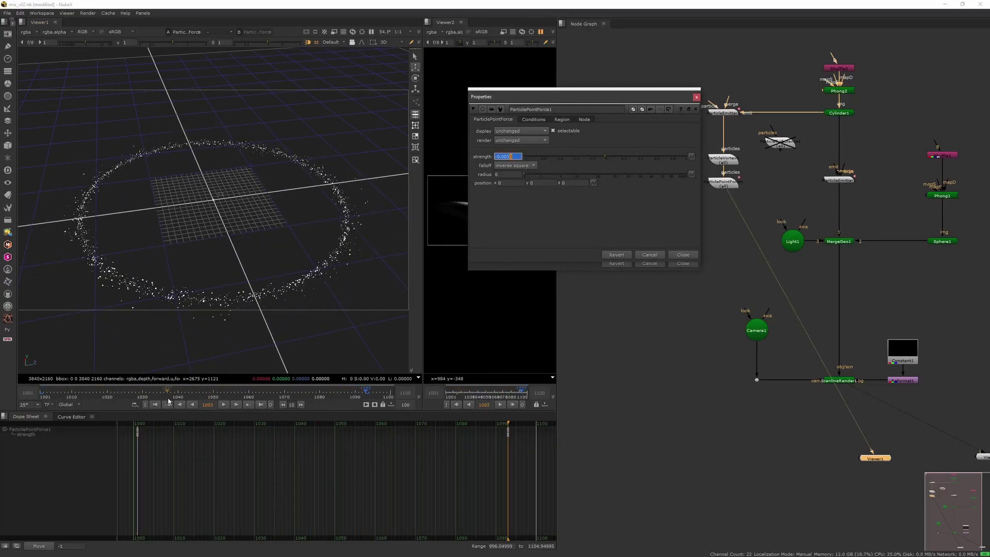
click(263, 385)
click(224, 405)
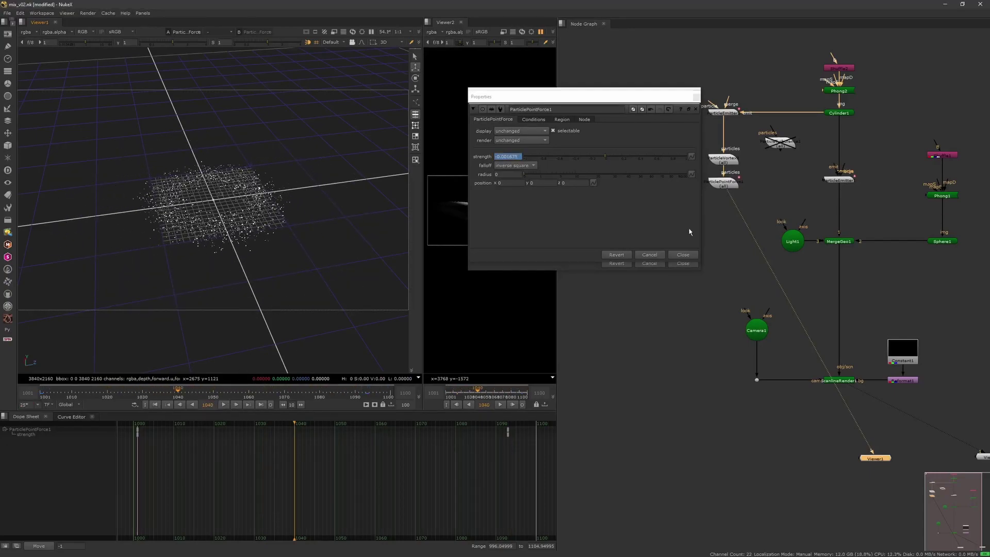
- Try inserting an extra particle node directly below ParticleEmitter2 and close the open properties
double_click(729, 115)
click(727, 114)
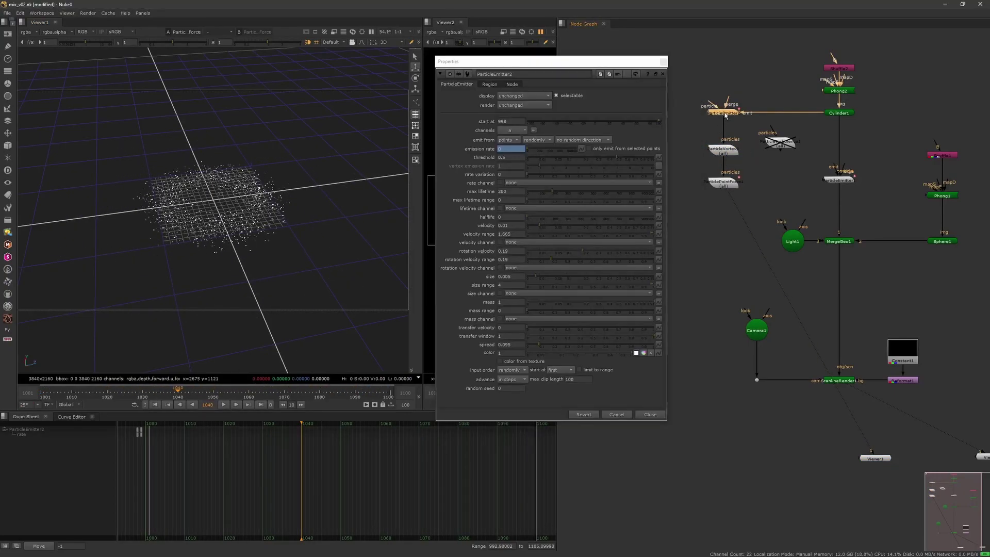
key(Tab)
key(Return)
drag(723, 125, 723, 130)
click(663, 62)
click(696, 81)
- Review the vortex's result over the timeline and delete the extra node below ParticleEmitter2
double_click(723, 150)
key(1)
drag(196, 392, 217, 392)
click(695, 105)
scroll(213, 211, up, 1)
click(724, 129)
key(1)
key(Delete)
- View the ParticlePointForce node and remove the animation from its strength
click(280, 387)
click(722, 183)
key(1)
double_click(722, 183)
click(44, 391)
click(691, 156)
click(706, 173)
click(492, 289)
- Set the point force's radius to 4.2 and scrub the timeline to check the particles
drag(65, 392, 163, 392)
drag(540, 174, 557, 174)
ctrl+drag(350, 247, 283, 268)
scroll(283, 268, down, 3)
drag(176, 389, 422, 382)
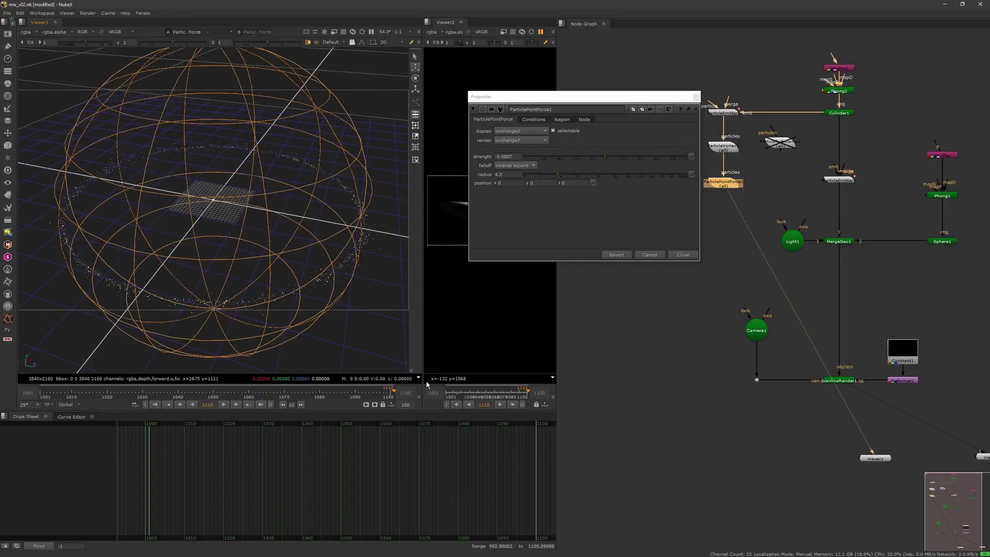
click(291, 388)
drag(292, 381, 315, 387)
- Set ParticleEmitter2's velocity and velocity range to 0, its rotation velocity to 0.072 and its rotation velocity range to 0.57
double_click(727, 112)
key(1)
drag(93, 392, 280, 391)
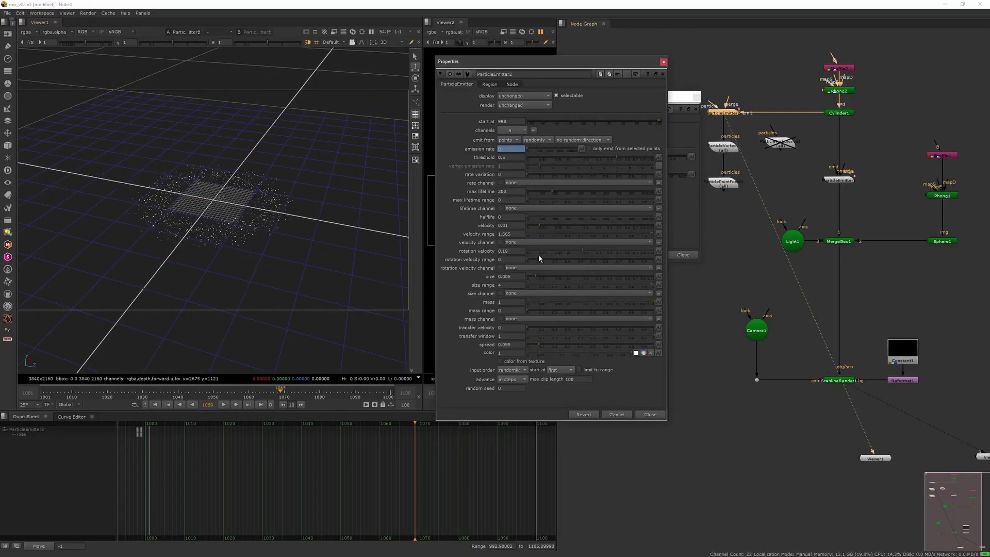
click(221, 389)
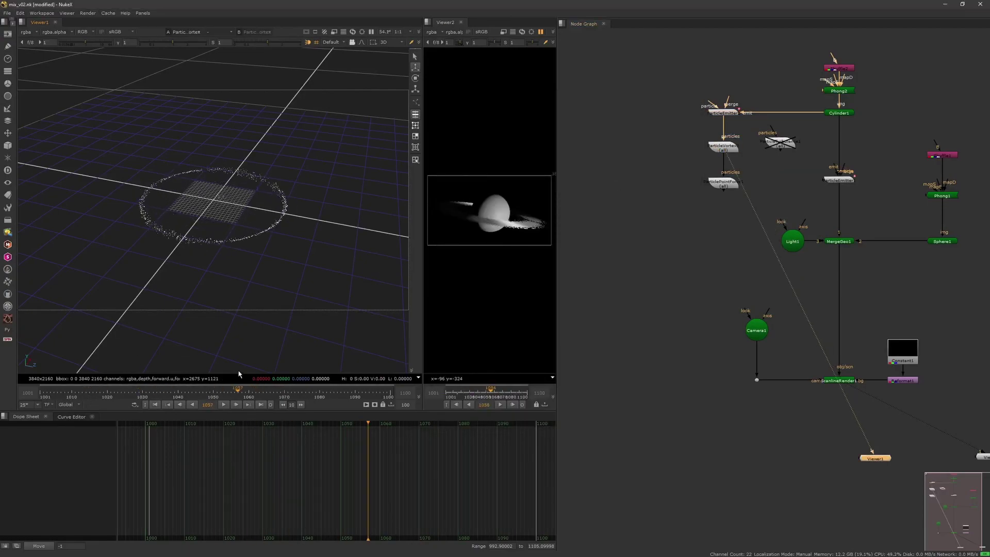
drag(239, 373, 367, 370)
double_click(724, 113)
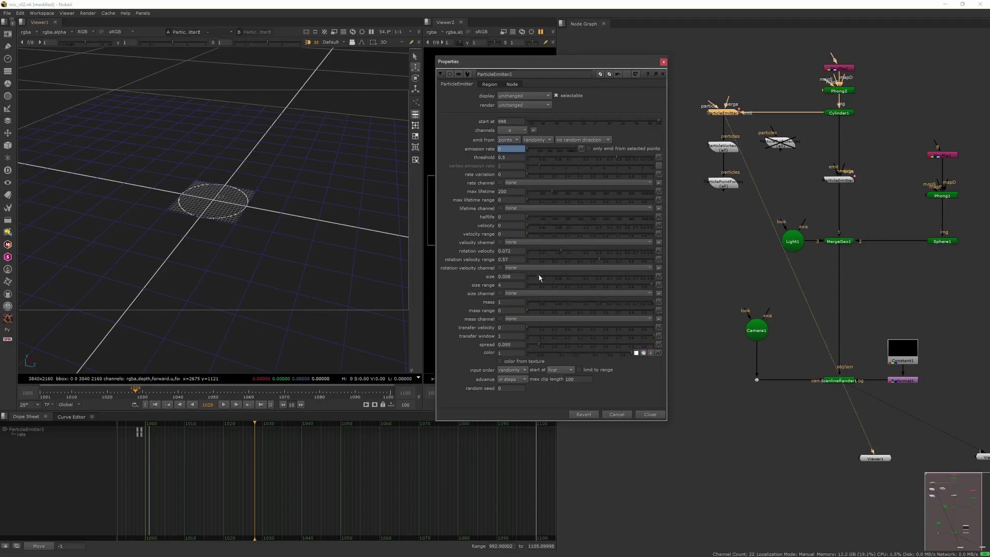
- Set ParticleEmitter2's size to 0.009, size range to 1, velocity to 0.013, transfer velocity to 0.57 and spread to 0.18
ctrl+click(539, 277)
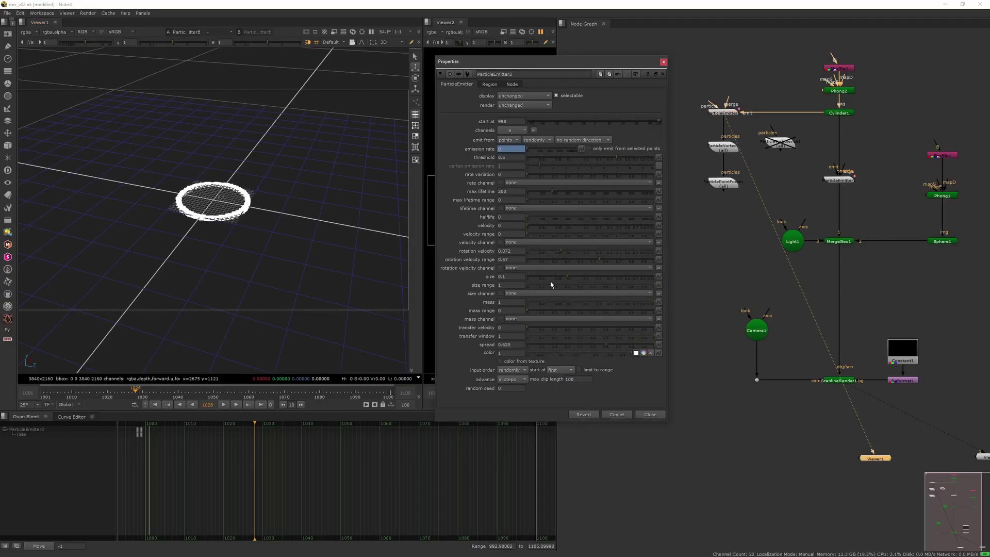
drag(535, 231, 542, 228)
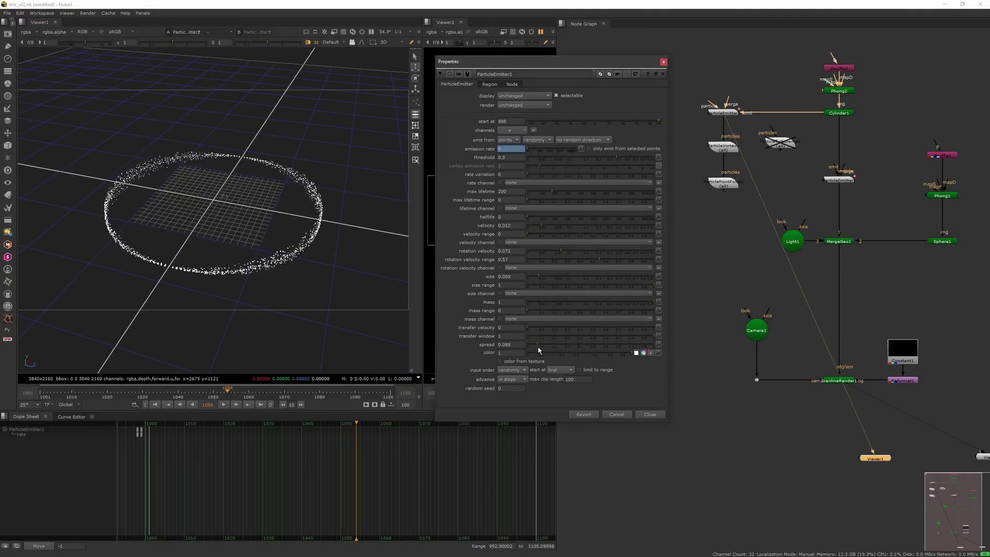
drag(538, 347, 550, 350)
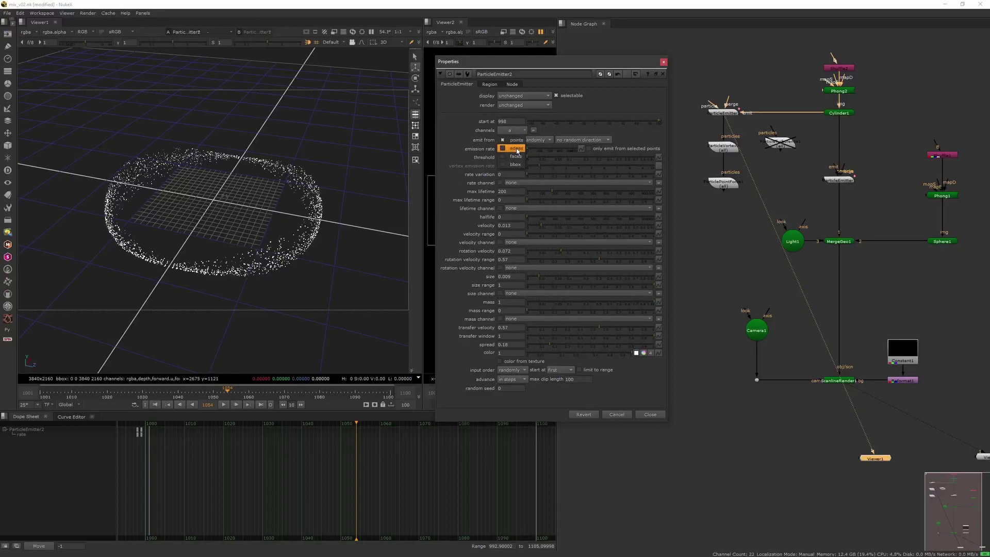
- Try other emission sources such as edges and faces on ParticleEmitter2 and set its velocity to 0
click(516, 149)
click(590, 156)
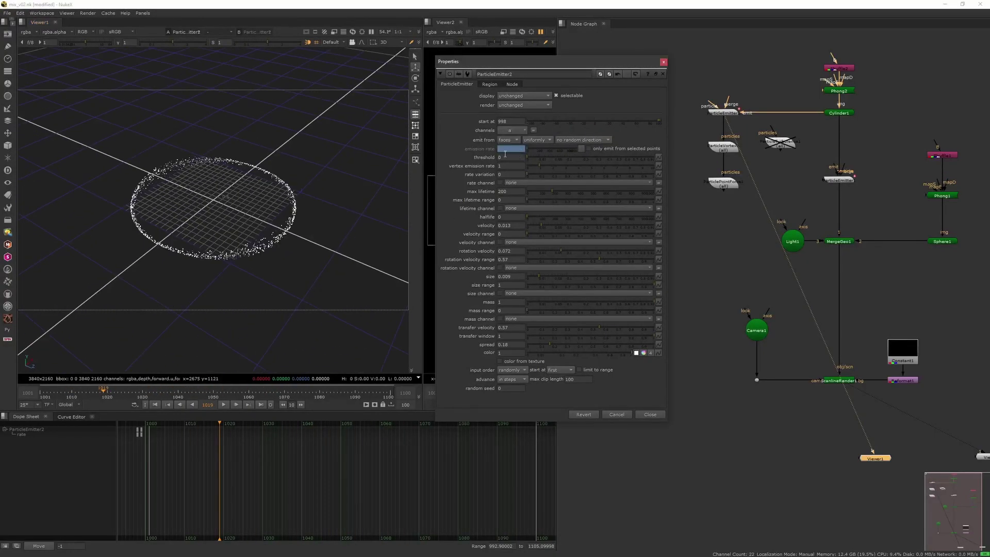
click(78, 396)
double_click(510, 225)
text(0)
key(Return)
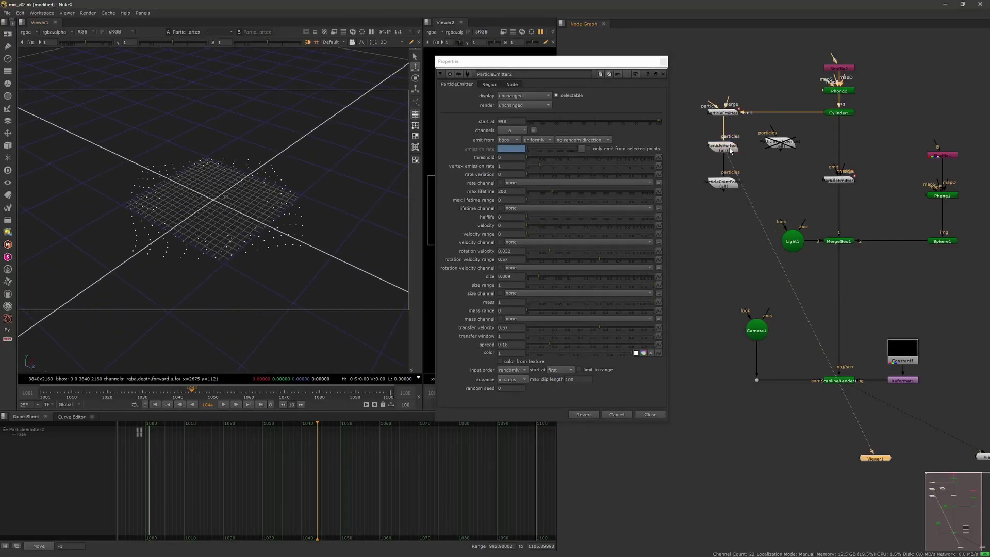
- Make ParticleEmitter2 emit randomly from edges with outward-randomized direction, then view its output
click(562, 140)
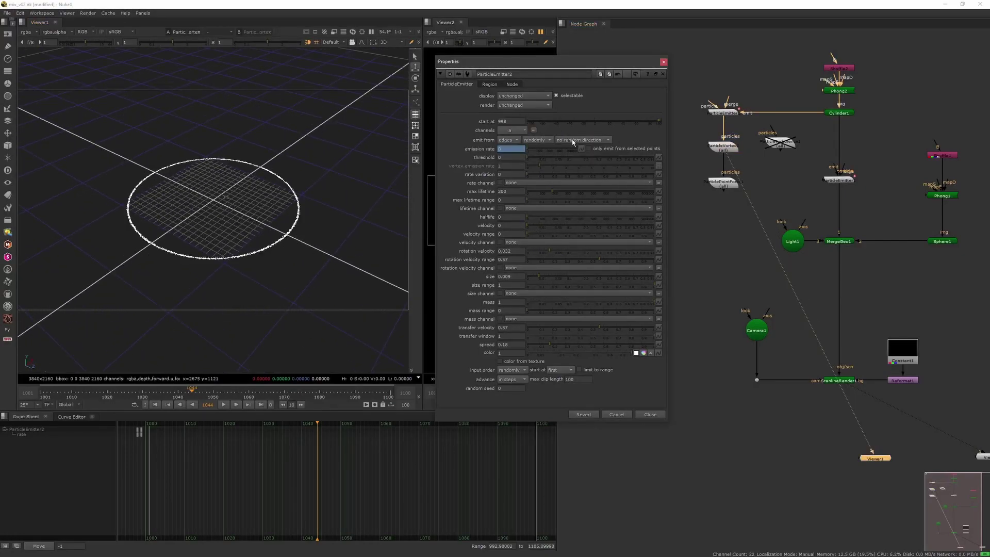
drag(86, 400, 171, 387)
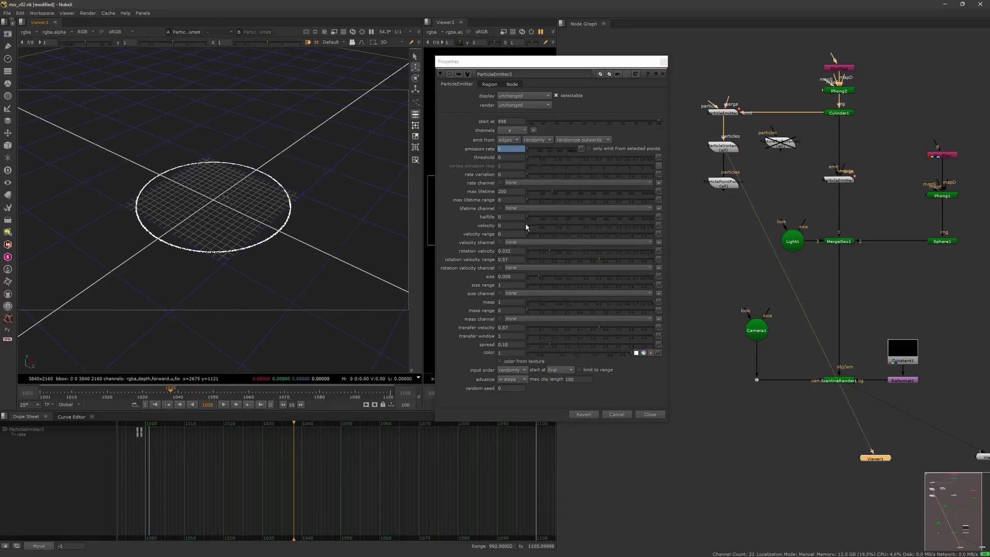
click(722, 113)
key(1)
key(1)
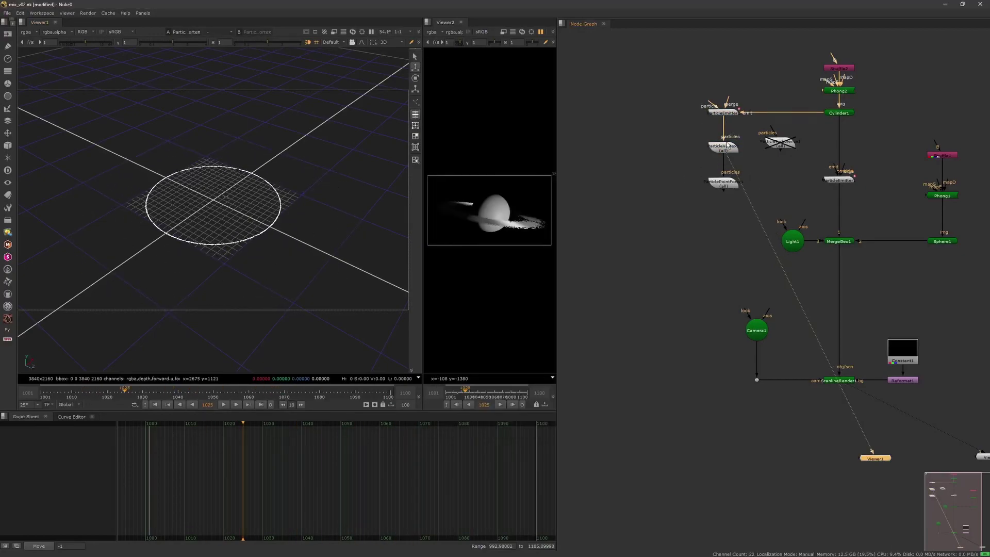
- Set the vortex's tangential falloff to none and scrub the timeline
double_click(726, 149)
drag(125, 391, 278, 391)
click(546, 188)
click(540, 196)
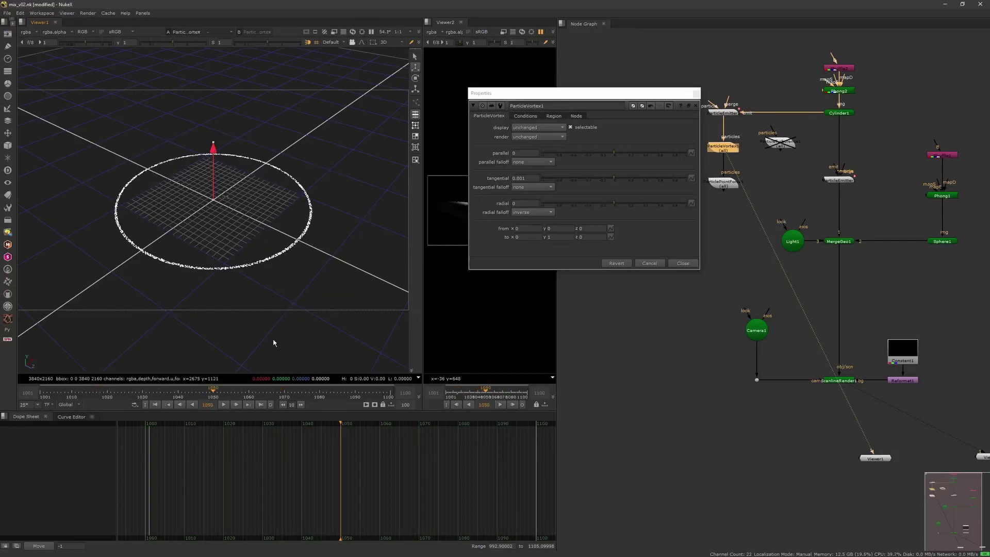
click(263, 395)
- Reinsert the ParticleTurbulence node between the emitter and the vortex, enable it and scrub its result
drag(729, 154, 730, 165)
drag(781, 144, 724, 136)
key(d)
key(1)
drag(91, 391, 266, 390)
- Compare the vortex output with ParticleEmitter2's own output and examine the emitter's properties
click(726, 160)
key(1)
click(695, 106)
click(729, 116)
key(1)
double_click(728, 116)
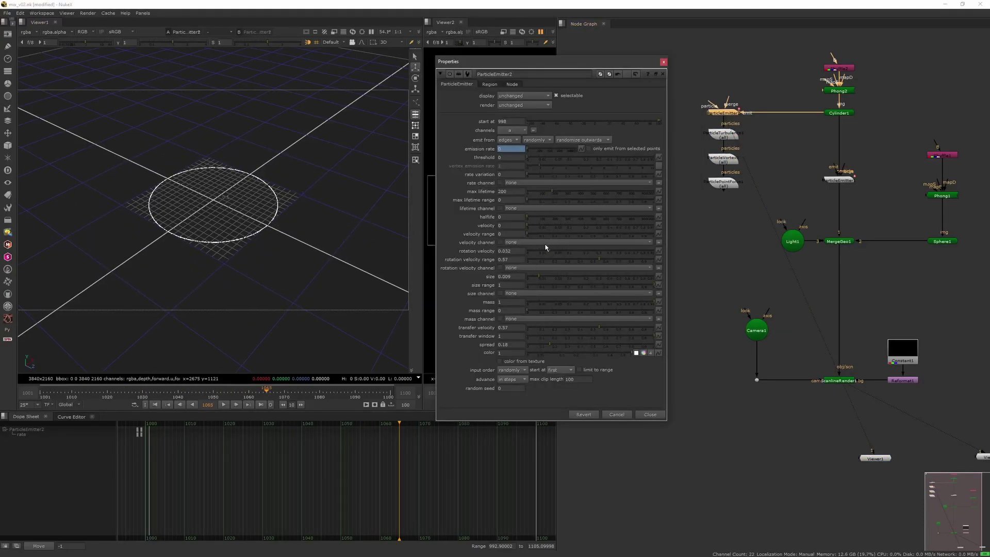
click(717, 76)
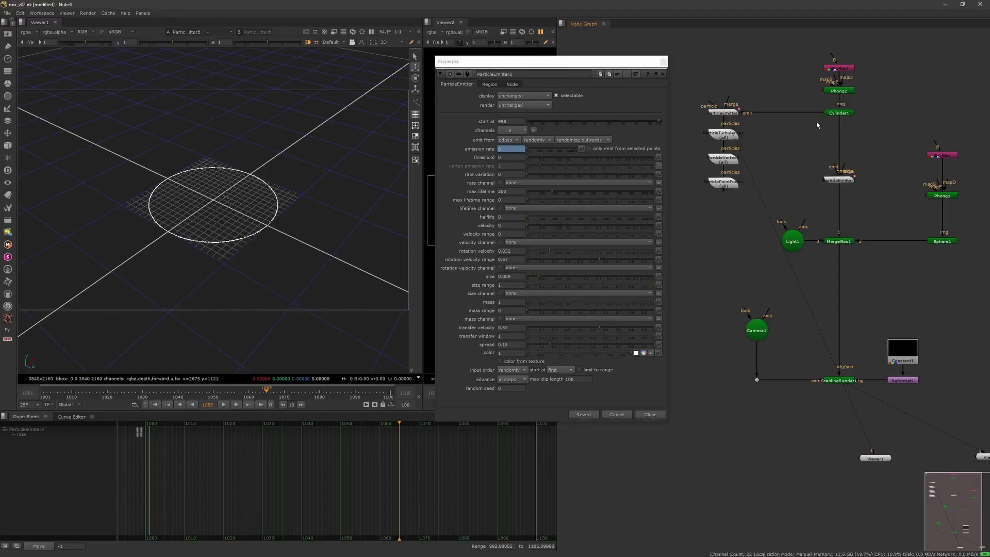
- Try connecting ParticleEmitter2's emit input to ParticleEmitter1 and review ParticleEmitter1's particles and settings
drag(824, 125, 838, 175)
click(839, 179)
key(1)
double_click(839, 179)
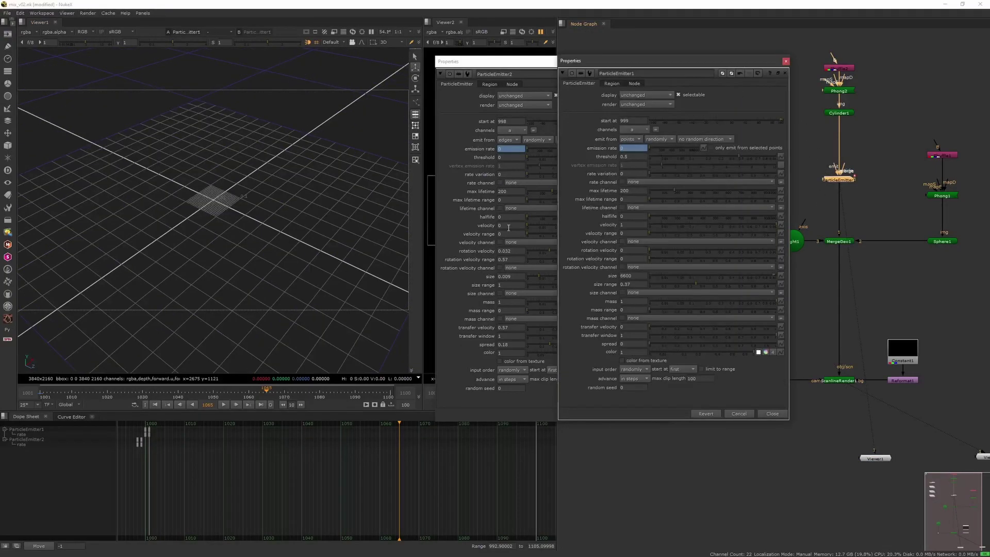
click(199, 390)
click(785, 61)
click(788, 152)
key(ctrl+z)
key(ctrl+z)
key(ctrl+z)
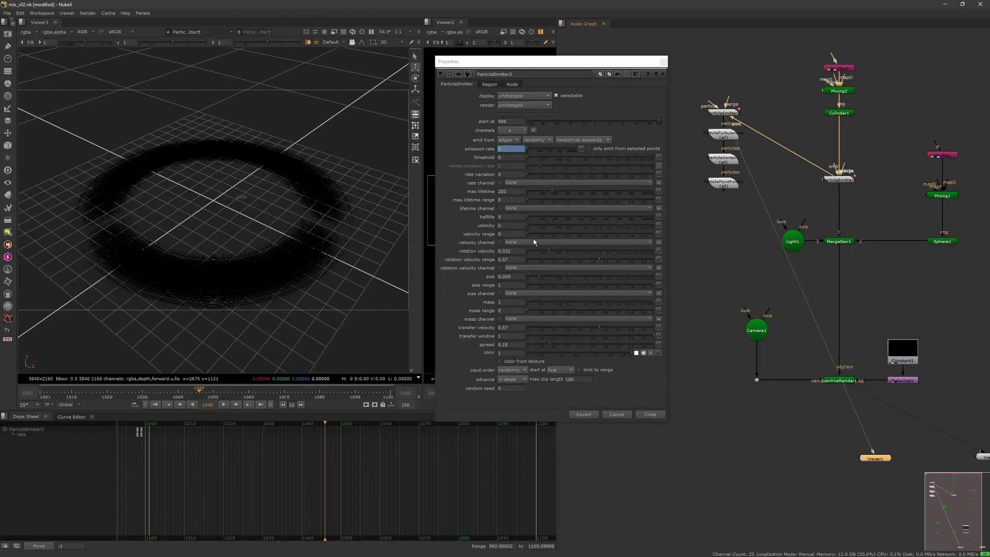
- Move ParticleEmitter2 and its force nodes down beside ParticleEmitter1 and inspect the dark particle ring
ctrl+drag(322, 241, 325, 278)
drag(771, 86, 697, 192)
drag(724, 115, 720, 181)
click(750, 154)
scroll(302, 283, up, 3)
ctrl+drag(302, 282, 307, 268)
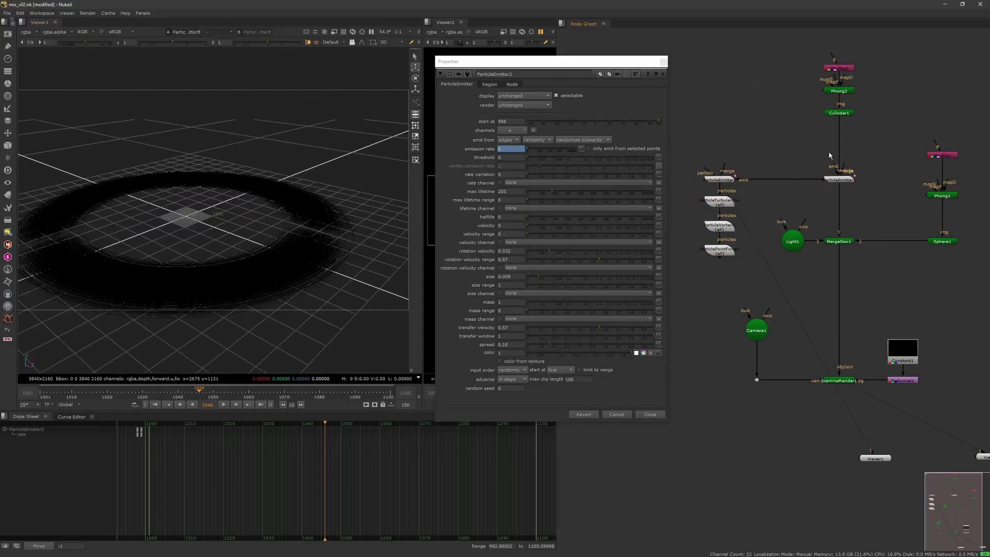
- Feed ParticleEmitter2's emit input from a copy of the cylinder and set that copy's radius to 1.1
drag(748, 179, 750, 114)
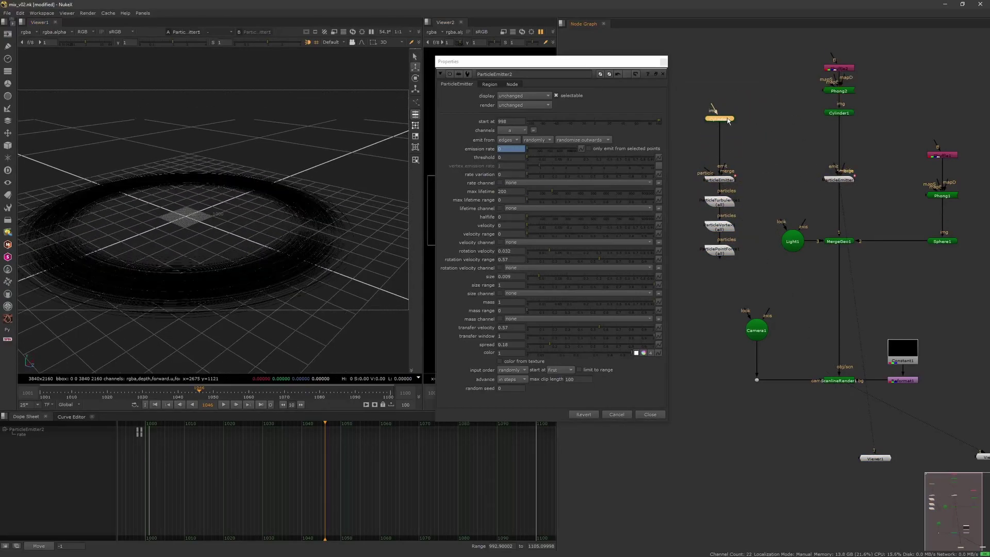
double_click(720, 119)
click(719, 120)
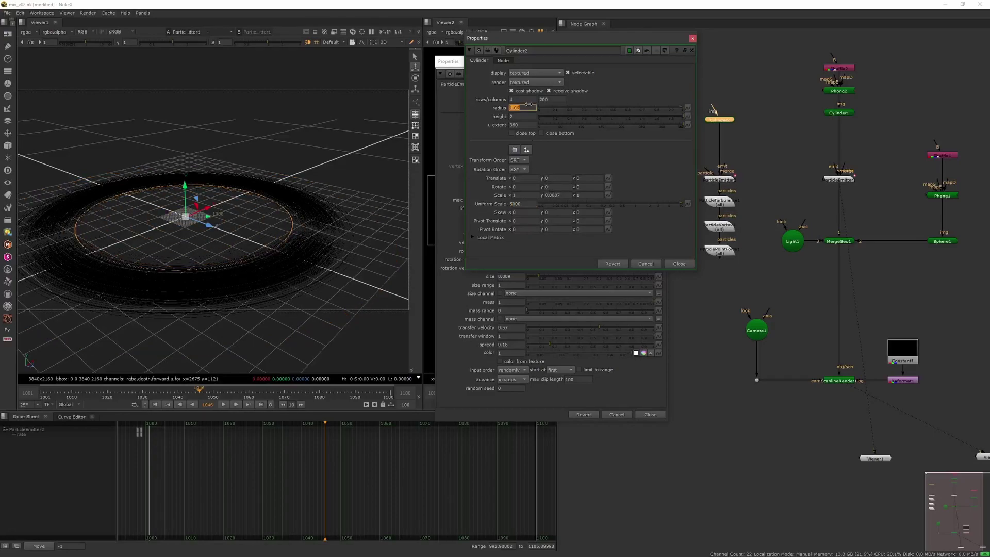
click(719, 120)
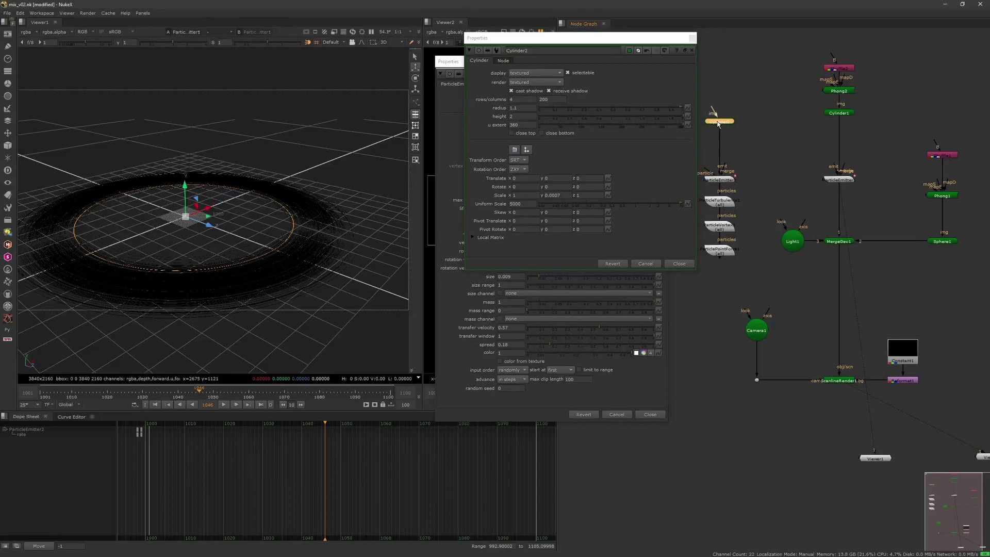
- View Cylinder2, try resetting its scale, undo the change and cancel its properties
key(1)
double_click(721, 120)
ctrl+click(560, 197)
key(ctrl+z)
click(645, 263)
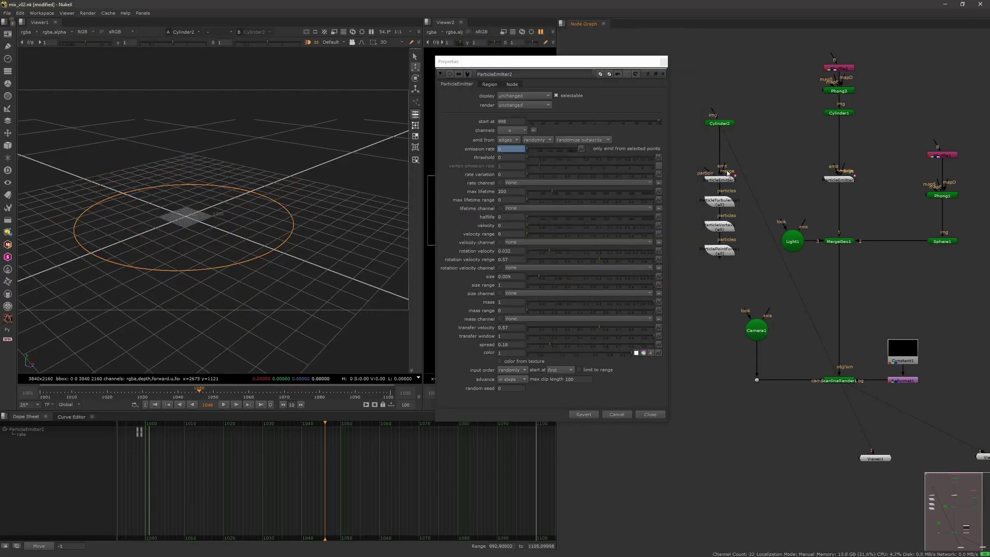
- Delete Cylinder2, move the emitter chain back up and reconnect ParticleEmitter2's emit input to Cylinder1
drag(719, 181, 719, 172)
key(1)
click(717, 124)
key(Delete)
ctrl+click(721, 250)
drag(721, 250, 727, 194)
drag(721, 102, 828, 113)
- Show ParticleEmitter2's particles in the viewer, check its properties and close them
click(730, 115)
key(1)
double_click(730, 113)
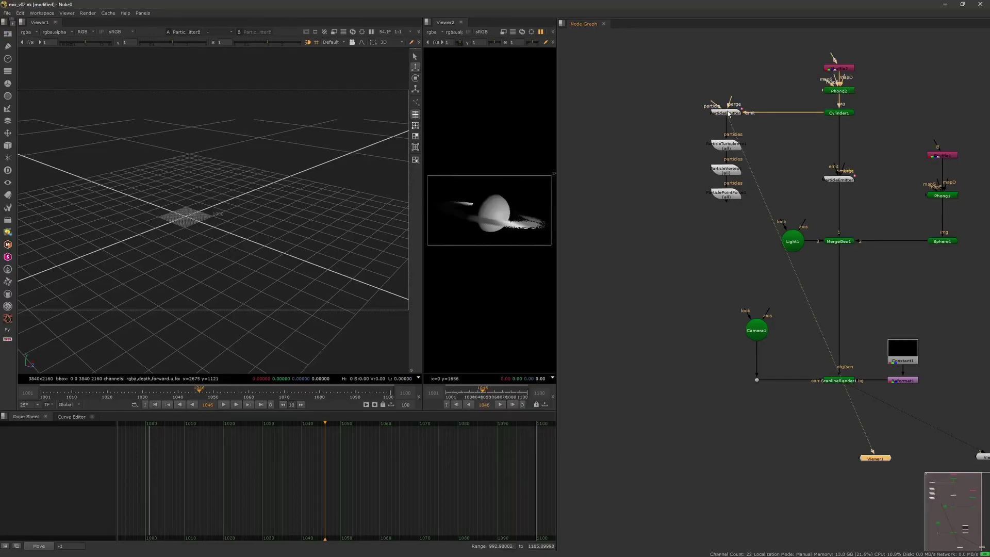
key(f)
scroll(346, 295, down, 5)
click(663, 62)
- Insert a TransformGeo node between Cylinder1 and ParticleEmitter2's emit input
click(684, 139)
key(Tab)
text(trans)
key(Return)
click(753, 33)
drag(779, 85, 785, 113)
- View ParticleEmitter1's particle ring and move Light1 to the area between MergeGeo1 and Sphere1
click(800, 170)
double_click(838, 179)
key(1)
drag(767, 65, 666, 65)
double_click(784, 112)
click(792, 241)
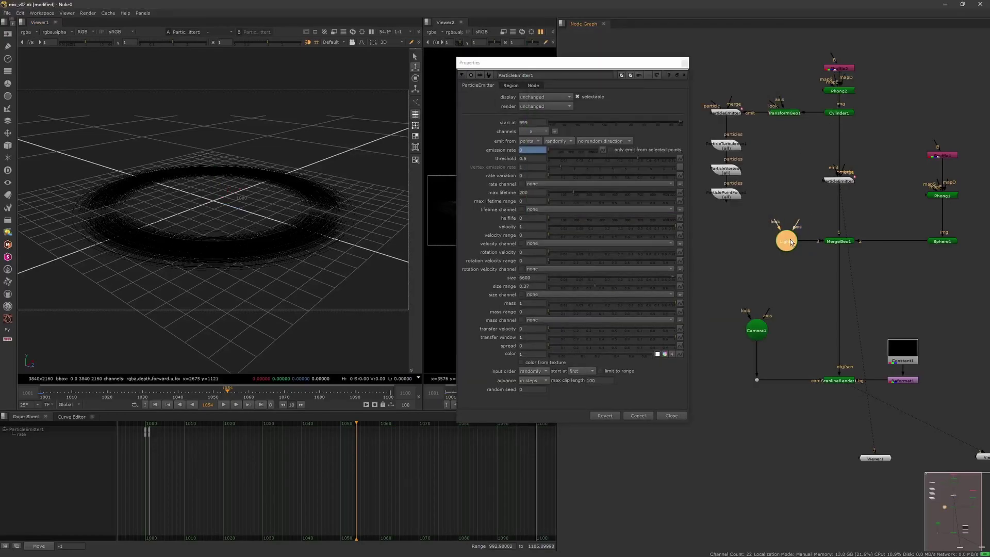
- Set TransformGeo1's uniform scale to 1000 and look at the planet and rings more closely
double_click(783, 113)
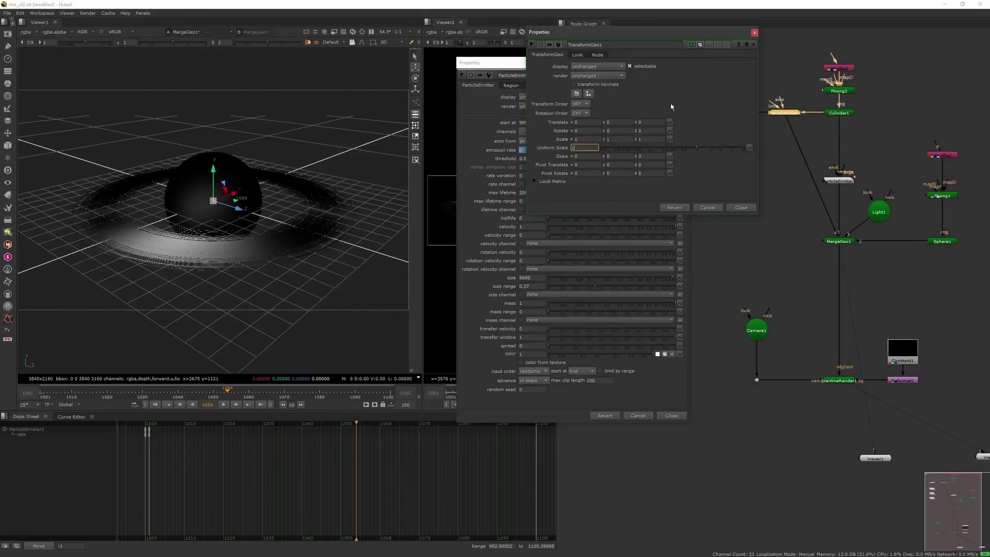
text(1000)
key(Return)
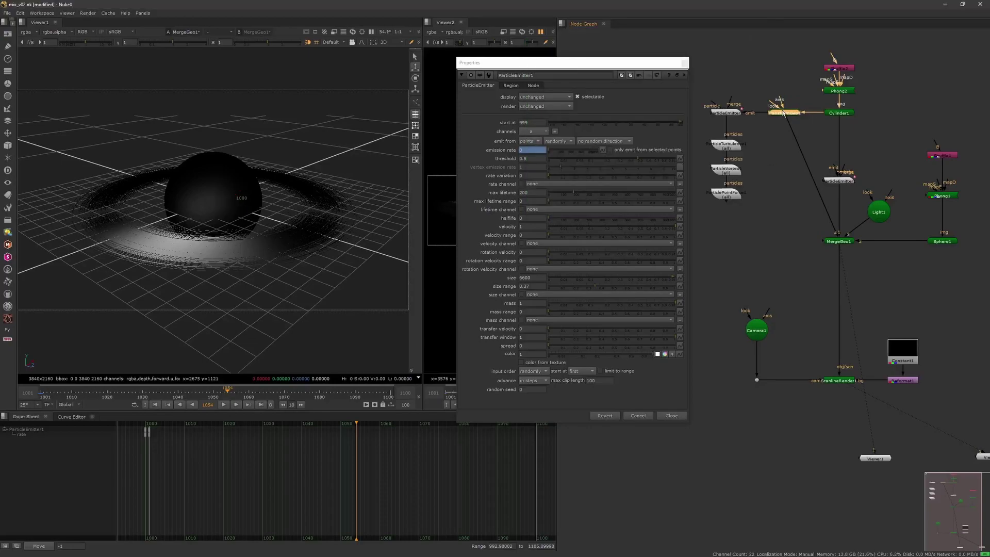
scroll(249, 224, down, 8)
ctrl+drag(250, 223, 253, 281)
click(638, 102)
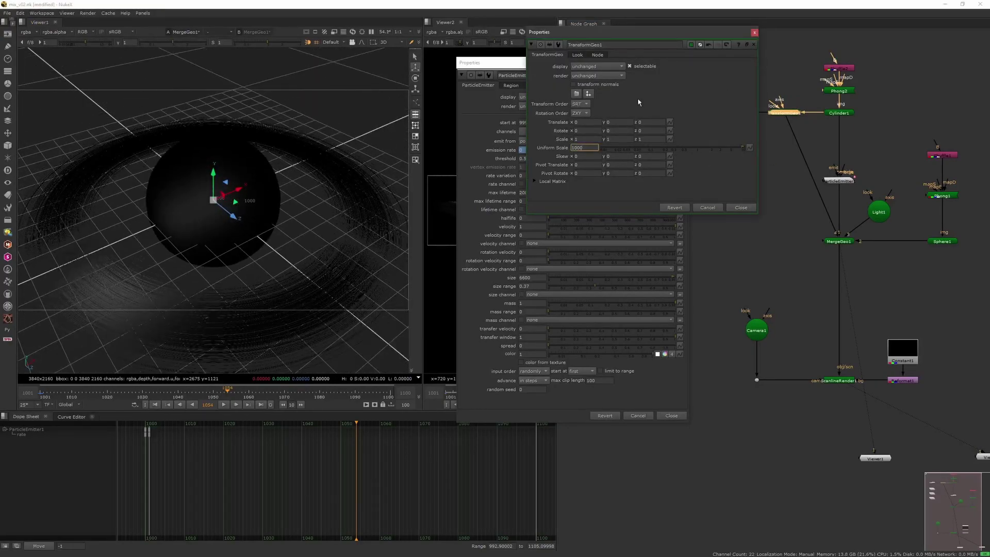
- Lower TransformGeo1's uniform scale, close its properties and disconnect it from MergeGeo1
key(Down)
key(Down)
key(Down)
key(Down)
click(754, 32)
drag(787, 120, 789, 155)
click(684, 63)
- View ParticleEmitter2 with the transformed cylinder and examine its particle output near the start of the frame range
drag(840, 248, 725, 115)
scroll(291, 292, up, 3)
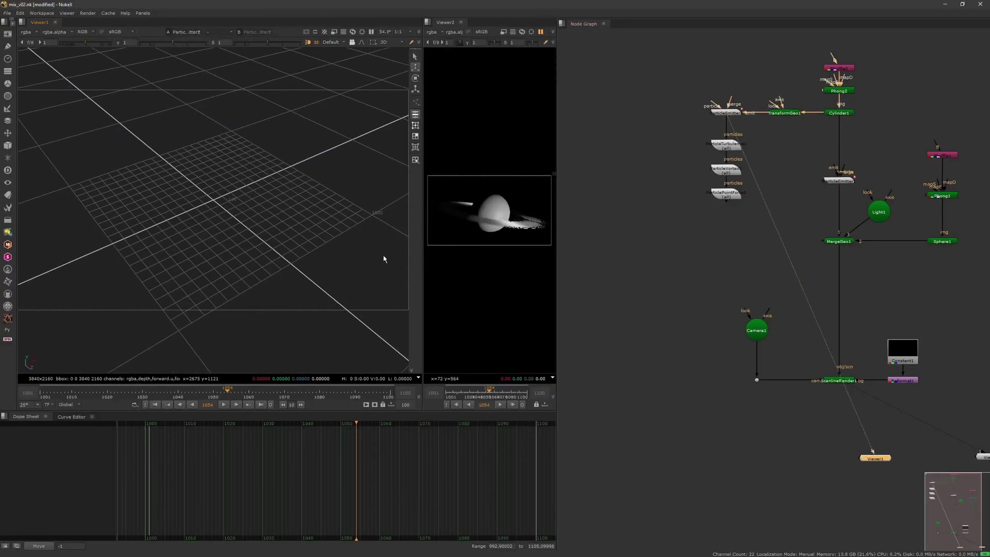
double_click(726, 112)
scroll(244, 272, down, 3)
scroll(244, 272, down, 3)
key(Right)
ctrl+drag(244, 272, 136, 393)
scroll(240, 250, down, 4)
- Detach TransformGeo1 and wire Cylinder1 directly into ParticleEmitter2's emit input
key(Delete)
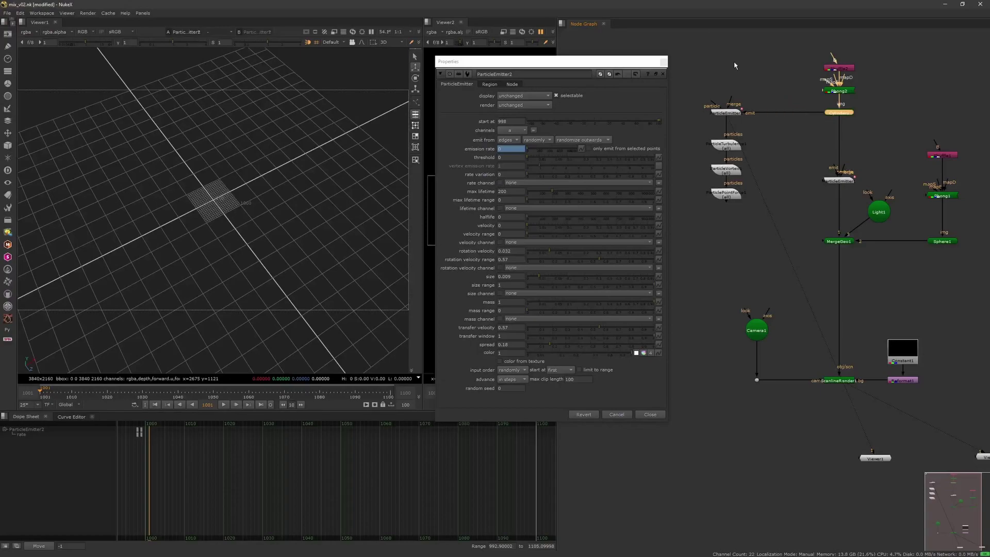
drag(799, 127, 779, 181)
drag(723, 104, 836, 113)
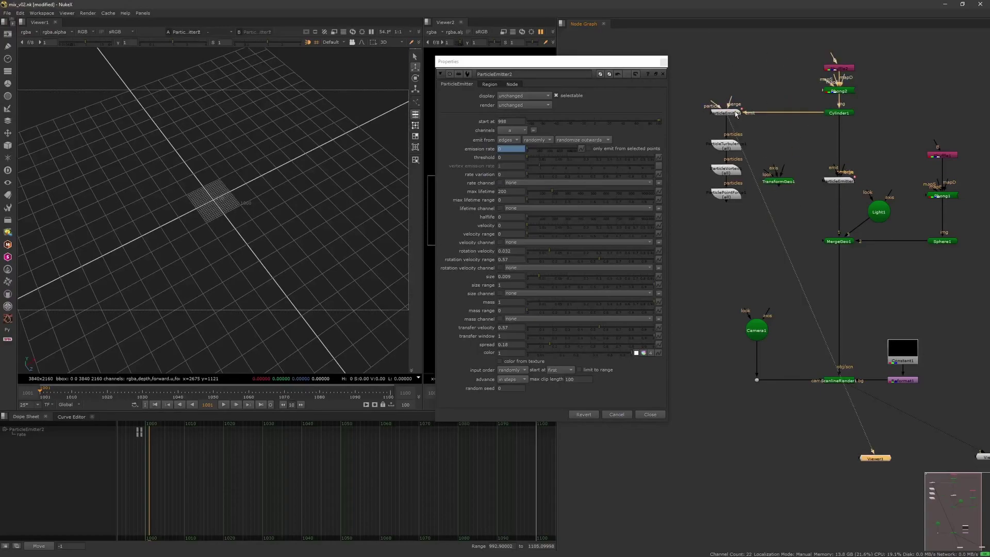
key(f)
- Set ParticleEmitter2's velocity to 0.05 and its emission to randomized direction
drag(528, 225, 555, 230)
ctrl+drag(335, 247, 340, 173)
click(591, 139)
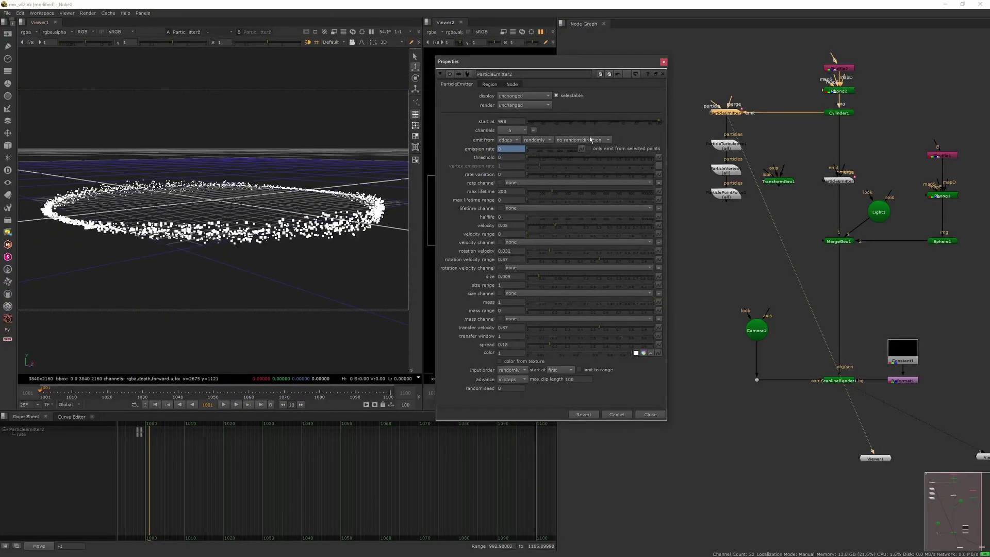
click(589, 132)
ctrl+drag(330, 216, 340, 278)
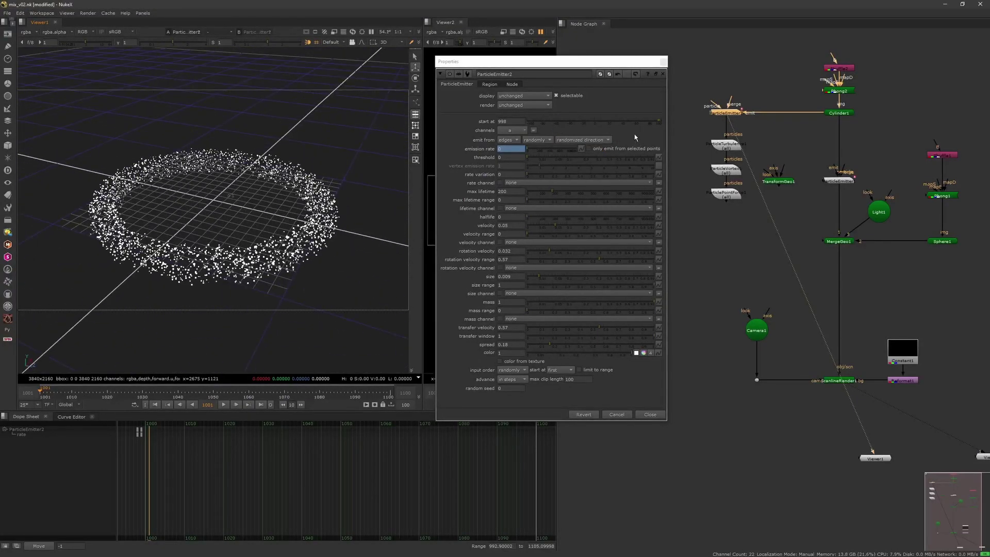
- View the ring through ParticleTurbulence1 and adjust its z strength and z scale
click(663, 61)
drag(734, 129, 726, 144)
double_click(726, 144)
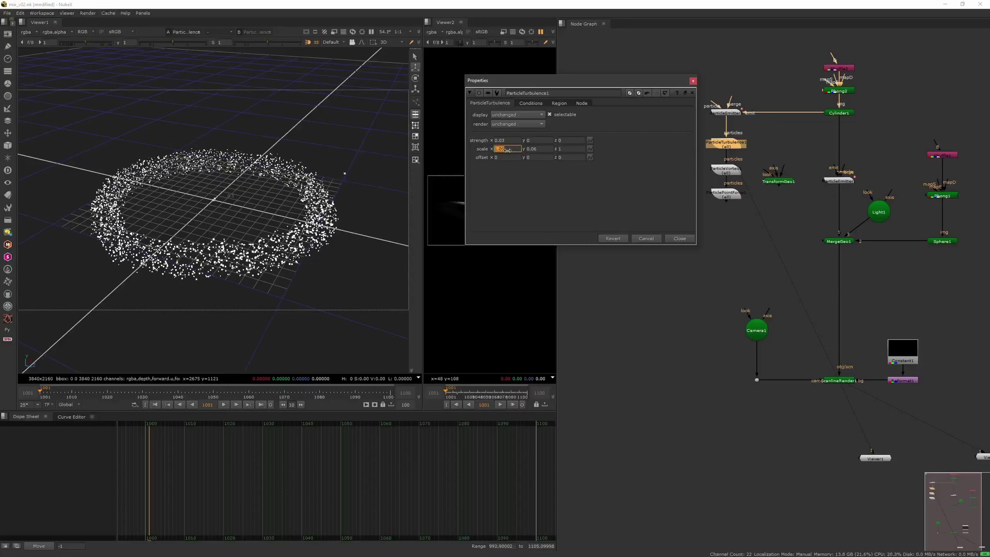
ctrl+drag(578, 139, 583, 141)
ctrl+drag(570, 149, 576, 149)
ctrl+drag(309, 232, 315, 199)
click(693, 81)
- Check the particle motion through the force chain over time and lower ParticleEmitter2's velocity
drag(735, 164, 726, 170)
mouse_move(40, 393)
mouse_down()
mouse_move(143, 395)
mouse_move(41, 393)
mouse_up()
drag(734, 187, 726, 113)
drag(41, 393, 121, 393)
double_click(726, 113)
drag(555, 226, 528, 225)
- Adjust ParticleTurbulence1's x and y scale and close the open property windows
drag(732, 127, 726, 143)
double_click(726, 144)
ctrl+drag(504, 149, 449, 157)
ctrl+drag(536, 149, 502, 163)
alt+drag(196, 337, 297, 266)
click(693, 81)
click(663, 62)
- Delete ParticleTurbulence1, move ParticleVortex1 up under ParticleEmitter2 and view the ring at frame 1050
alt+drag(268, 216, 201, 309)
click(732, 155)
key(Delete)
drag(726, 170, 726, 141)
drag(732, 126, 727, 194)
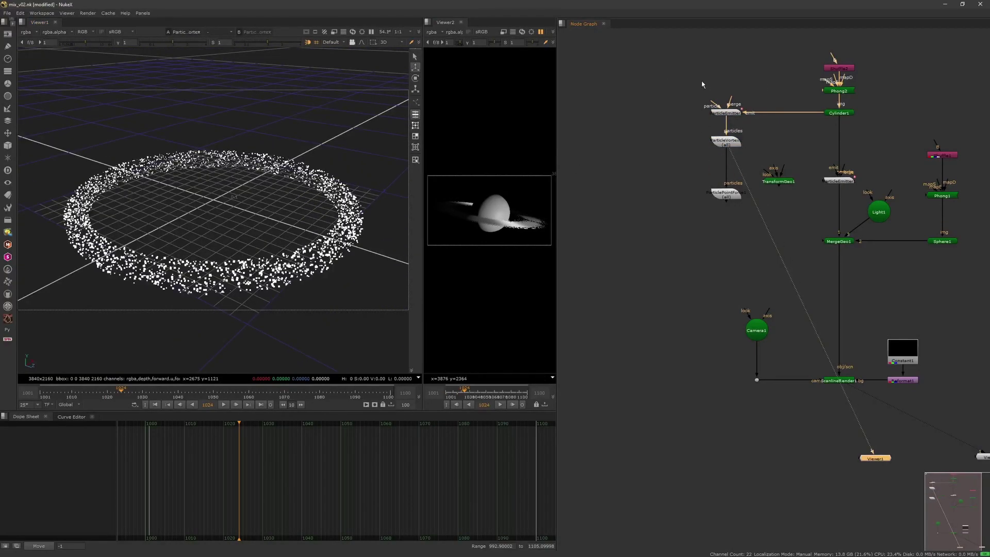
drag(123, 393, 213, 393)
scroll(206, 289, down, 3)
ctrl+drag(204, 296, 162, 239)
- Move ParticleVortex1 down and insert a ParticleToGeo node directly after ParticleEmitter2
drag(727, 142, 727, 164)
key(1)
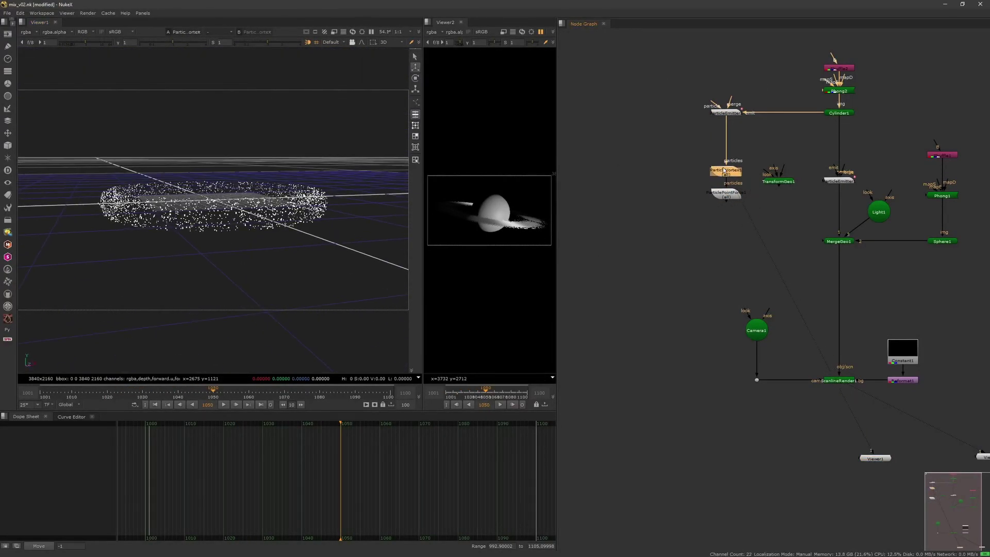
key(Tab)
text(fra)
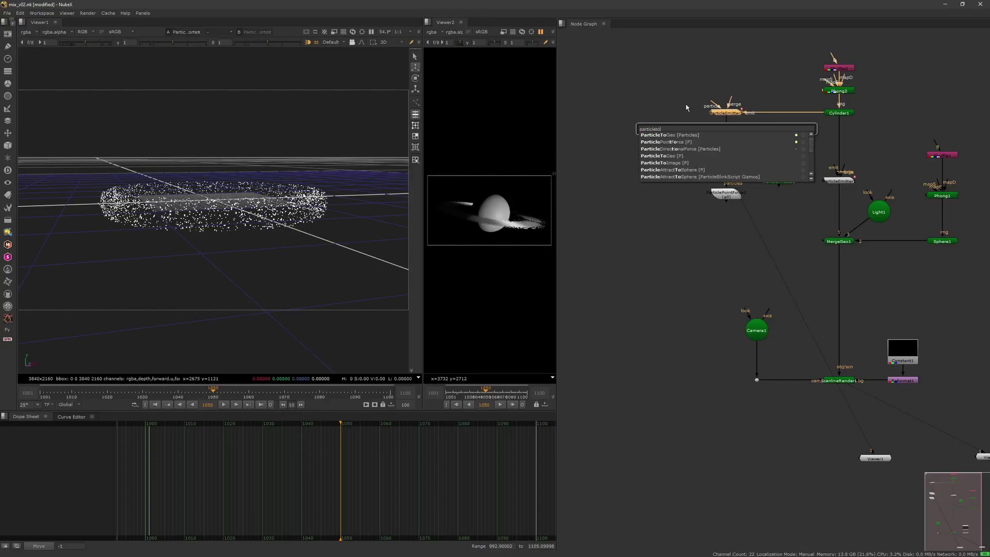
key(Return)
click(743, 100)
double_click(723, 144)
click(559, 170)
click(743, 100)
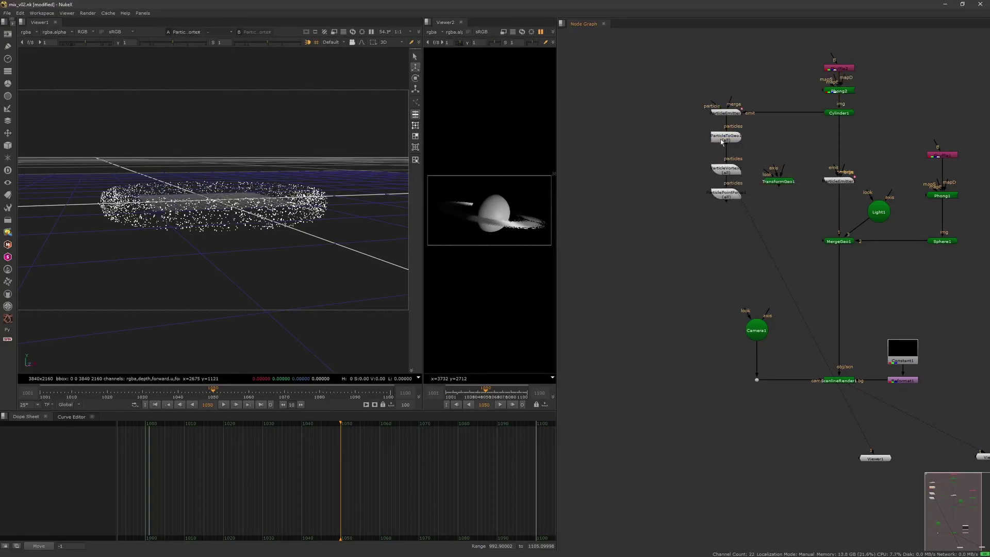
- Delete the ParticleVortex and ParticlePointForce nodes from the ParticleEmitter2 chain
key(Delete)
click(726, 194)
key(Delete)
- Insert a ParticleTurbulence node between ParticleEmitter2 and ParticleToGeo and show its output
click(726, 114)
key(Tab)
text(tur)
key(Return)
click(692, 80)
double_click(727, 114)
click(665, 61)
drag(729, 122, 727, 144)
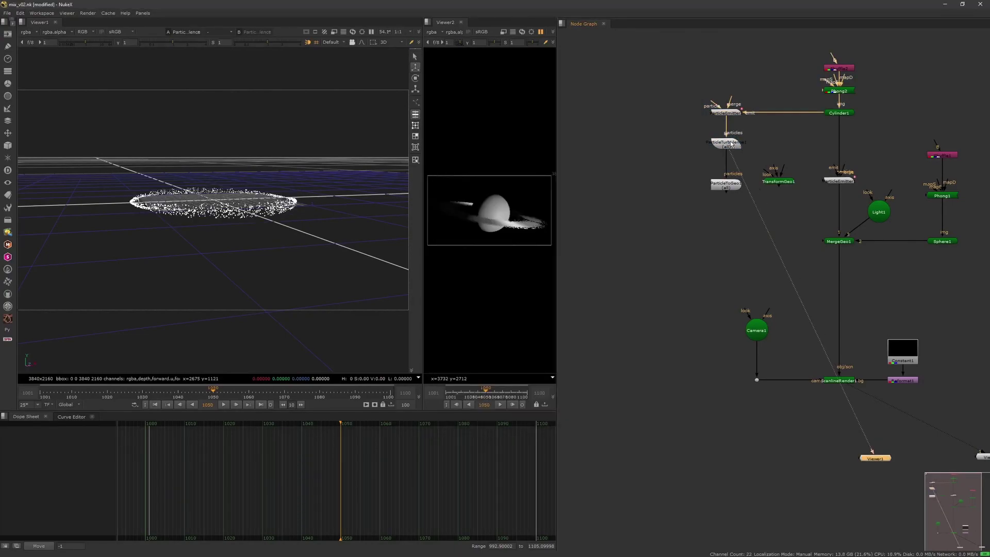
- Set ParticleTurbulence1's x strength to 0.0001 and raise its z scale
double_click(726, 144)
middle_drag(511, 142, 508, 145)
text(0.0001)
key(Tab)
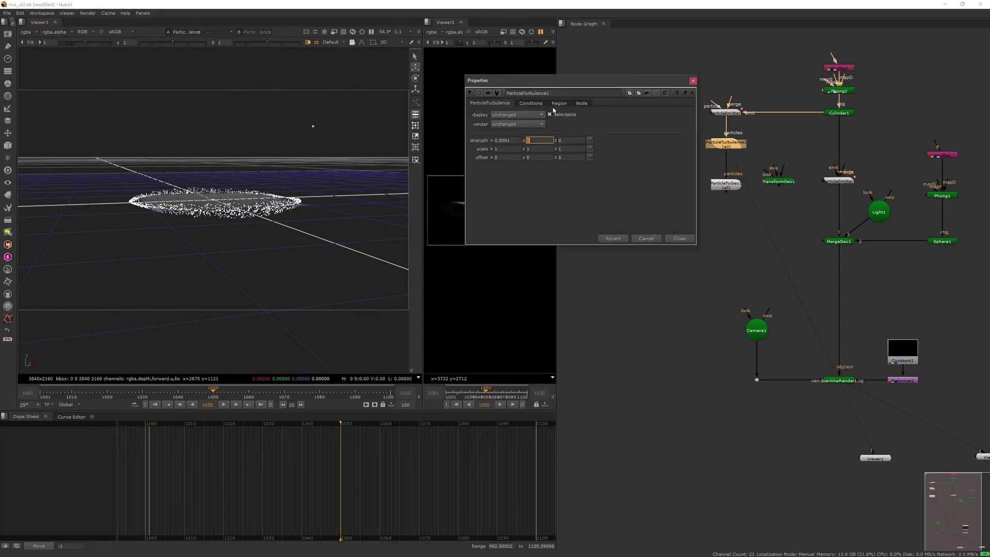
mouse_move(320, 232)
ctrl+mouse_down()
mouse_move(333, 307)
mouse_move(330, 232)
ctrl+mouse_up()
middle_drag(574, 149, 614, 146)
ctrl+drag(258, 252, 97, 264)
- Set ParticleEmitter2's emission to randomized direction and its velocity to 0.001
double_click(726, 113)
click(581, 140)
click(579, 150)
drag(536, 226, 531, 228)
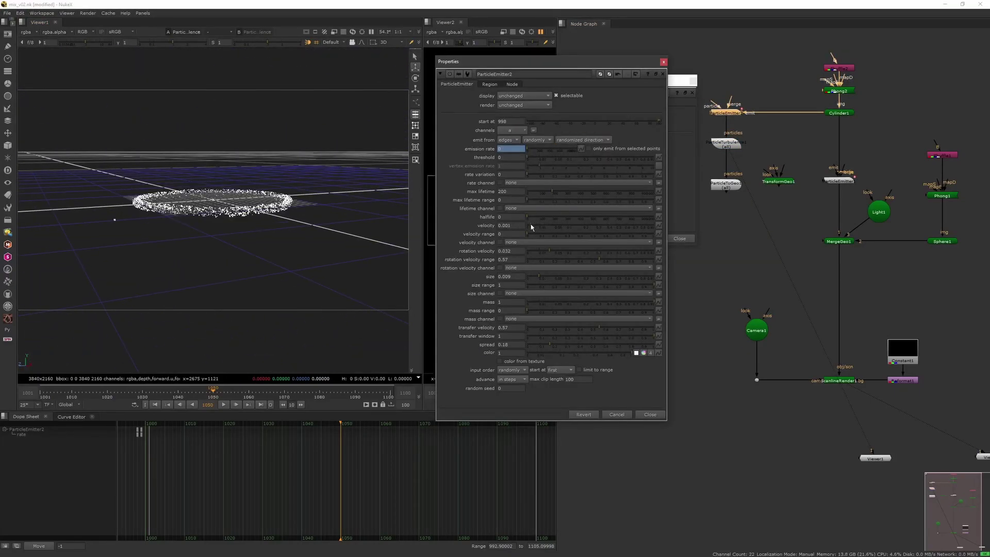
click(663, 62)
- Set ParticleEmitter2's spread to 1 and velocity to 0.004, with a randomized emission direction
click(728, 144)
double_click(735, 114)
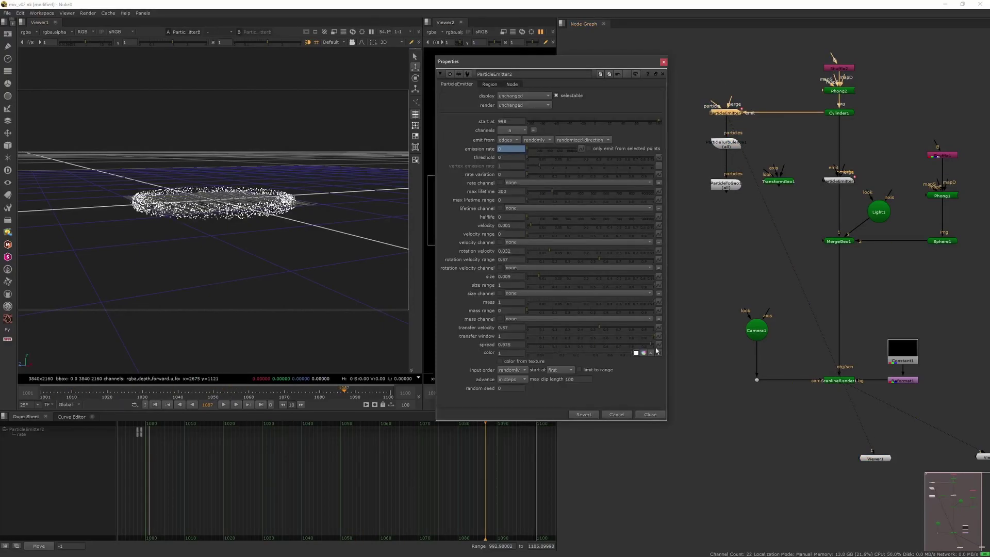
click(534, 225)
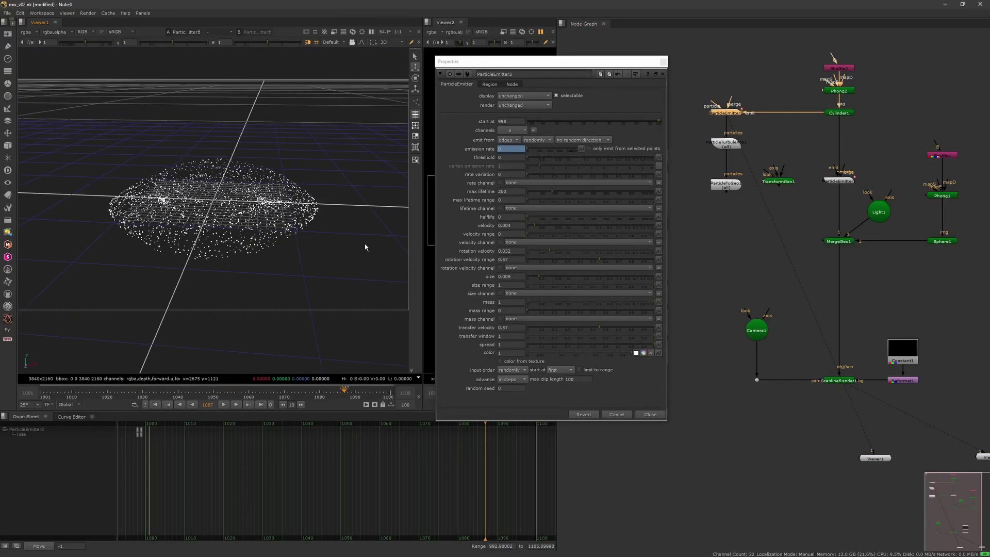
click(588, 139)
click(591, 149)
- Raise ParticleTurbulence1's x scale above 1, set its y scale to 0.45 and close all properties
double_click(726, 142)
ctrl+drag(330, 175, 273, 227)
key(1)
ctrl+drag(340, 206, 348, 172)
middle_drag(501, 149, 519, 158)
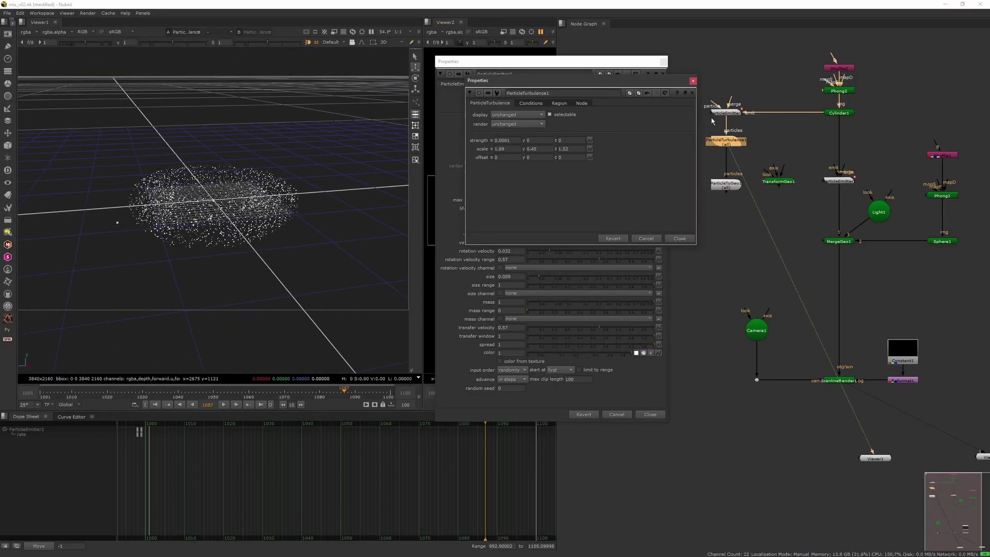
click(699, 130)
key(ctrl+shift+a)
- Insert a ParticleVortex node after ParticleTurbulence1 and set its radial force to 0.01
click(724, 140)
key(Tab)
text(vor)
key(Return)
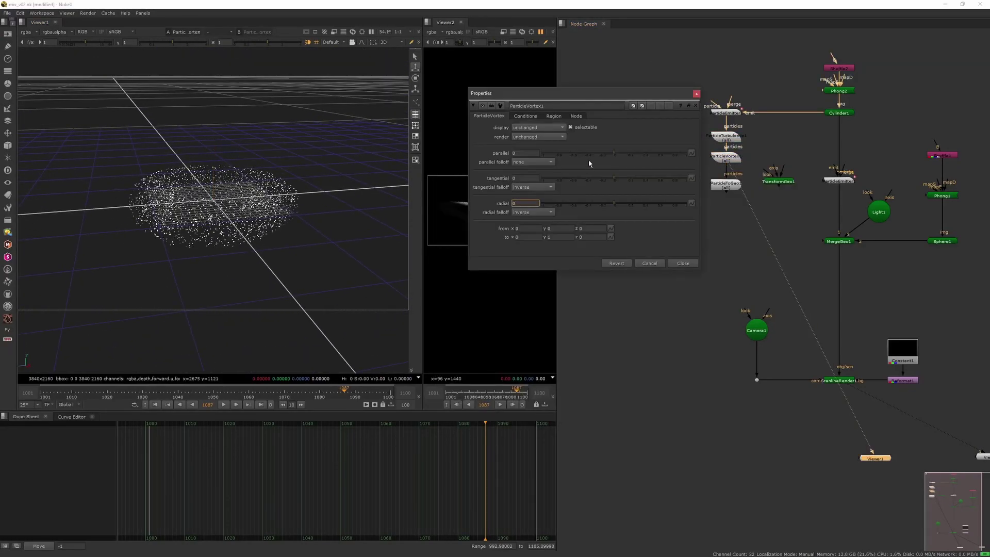
key(Return)
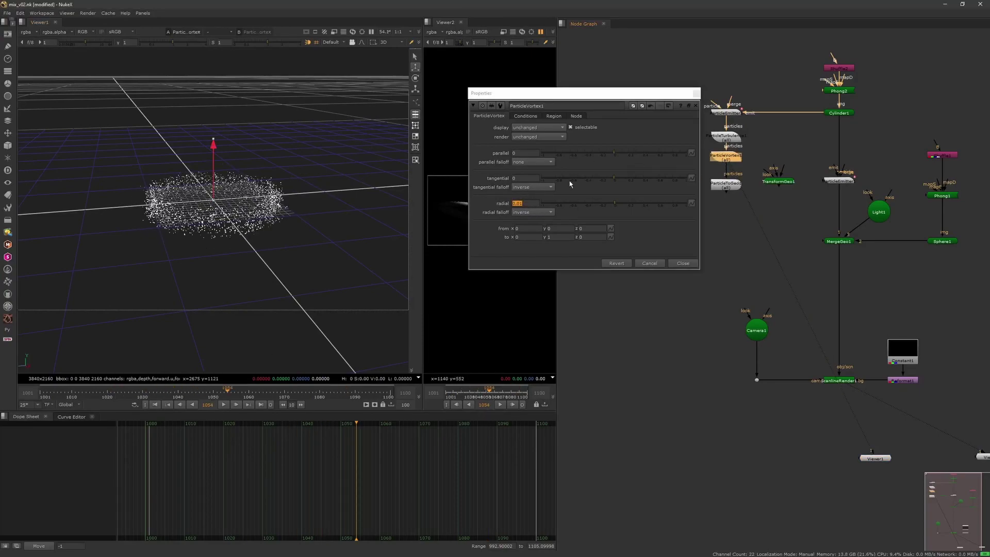
- Adjust ParticleVortex1's tangential force and scrub toward the end of the timeline to check the swirl
drag(566, 182, 603, 178)
key(Right)
key(Up)
key(Up)
key(Up)
drag(228, 394, 383, 393)
- Space out ParticleVortex1 and ParticleToGeo, close the vortex properties and view the particles at frame 1076
drag(726, 185, 726, 197)
drag(726, 157, 726, 170)
click(696, 94)
click(162, 397)
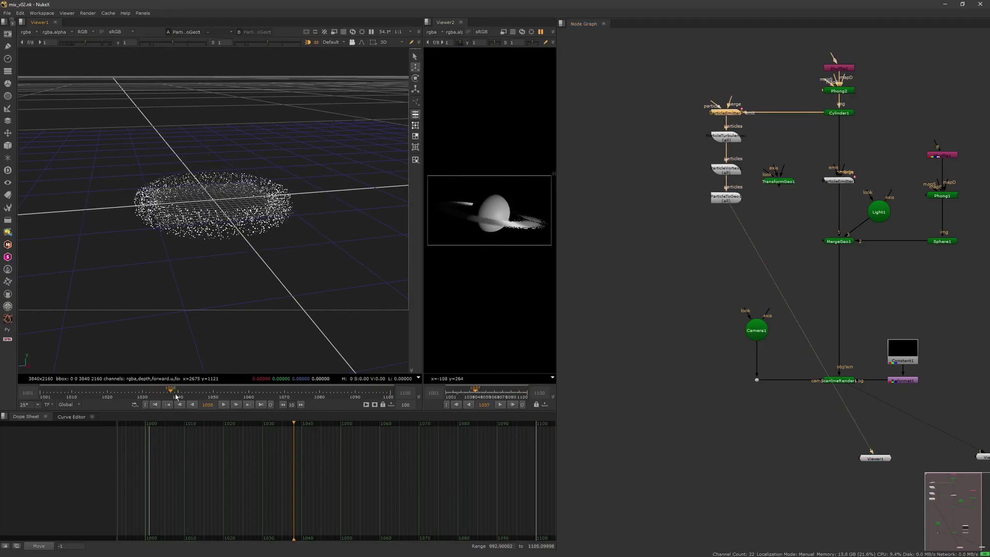
key(1)
click(306, 393)
- Set ParticleEmitter2 to no random direction and distribute its emission uniformly
click(593, 134)
mouse_move(206, 263)
ctrl+mouse_down()
mouse_move(196, 223)
mouse_move(206, 263)
ctrl+mouse_up()
click(537, 140)
click(539, 148)
mouse_move(278, 237)
ctrl+mouse_down()
mouse_move(325, 248)
mouse_move(309, 258)
mouse_move(286, 237)
ctrl+mouse_up()
- Try other emission sources for ParticleEmitter2, ending on faces
click(509, 140)
click(509, 165)
click(509, 140)
click(508, 149)
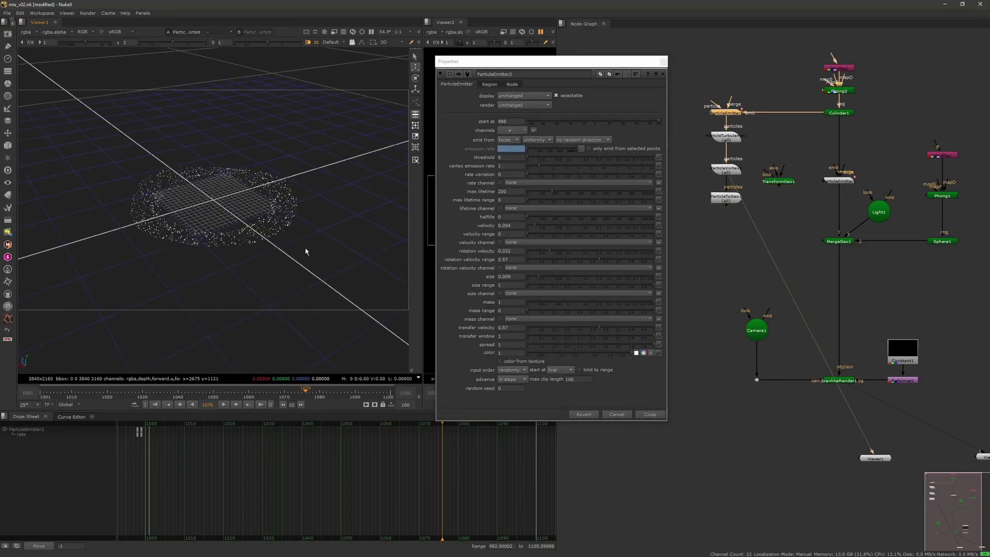
- Set ParticleEmitter2's emission to randomized direction again
ctrl+drag(360, 210, 330, 227)
click(596, 140)
click(585, 157)
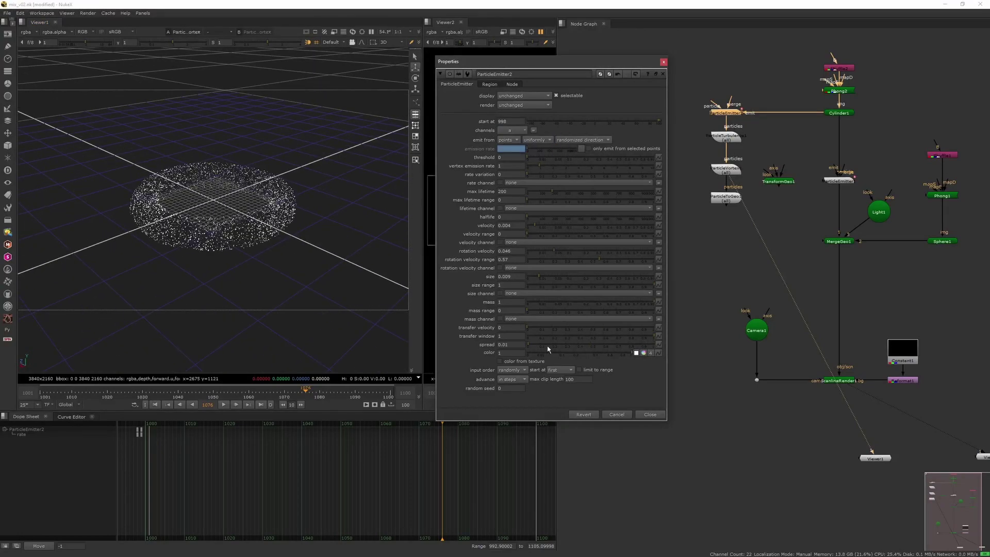
- Set ParticleEmitter2's spread to 1 and view its particles edge-on
double_click(500, 344)
text(1)
double_click(726, 138)
click(726, 113)
key(1)
ctrl+drag(289, 268, 294, 219)
- Set ParticleEmitter2 to emit randomly from edges with no random direction
click(606, 141)
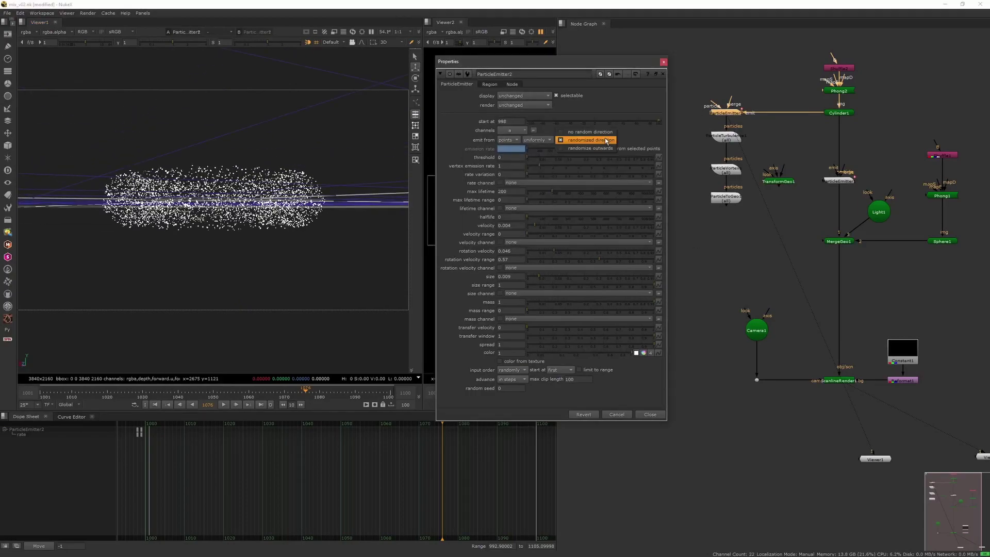
click(547, 148)
ctrl+drag(355, 235, 359, 261)
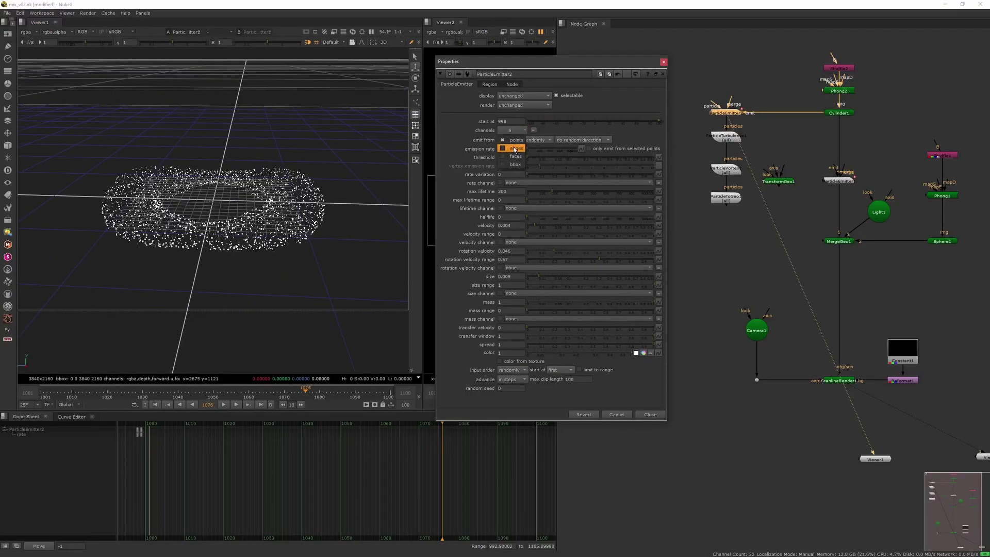
- Check Cylinder1's rows and columns in the viewer, then display ParticleEmitter2 again
double_click(836, 113)
key(1)
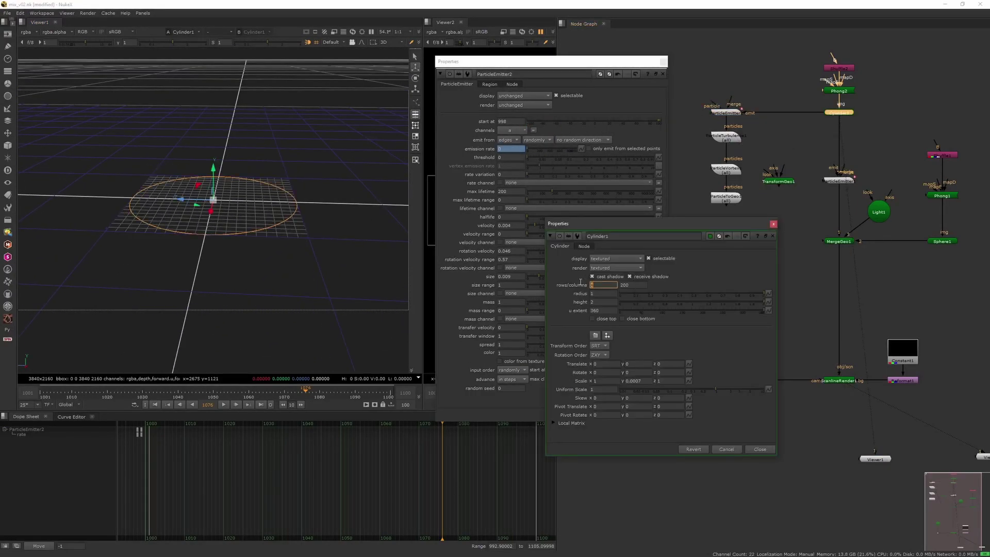
click(732, 113)
key(1)
click(773, 224)
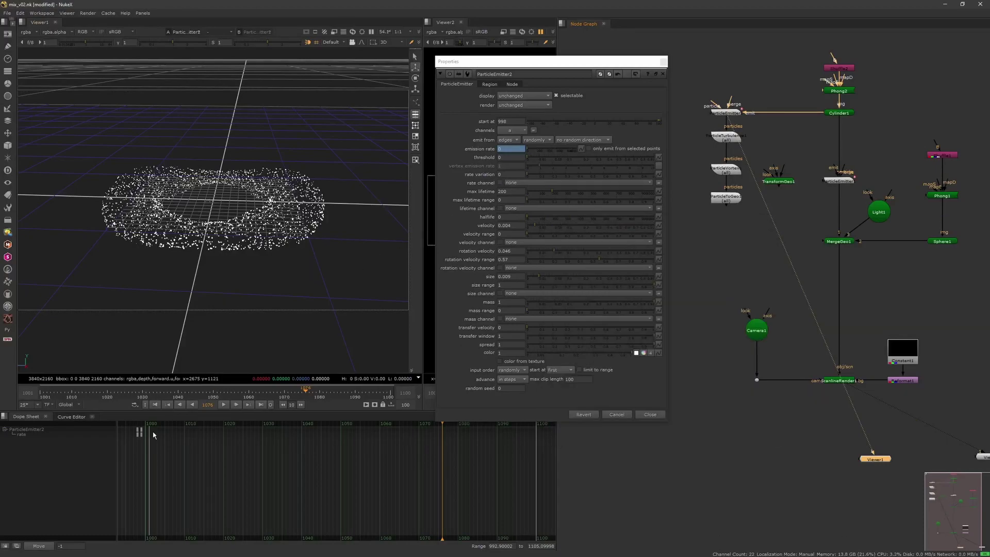
- Set ParticleEmitter2's emission rate to 3000 on its first keyframe
text(3000)
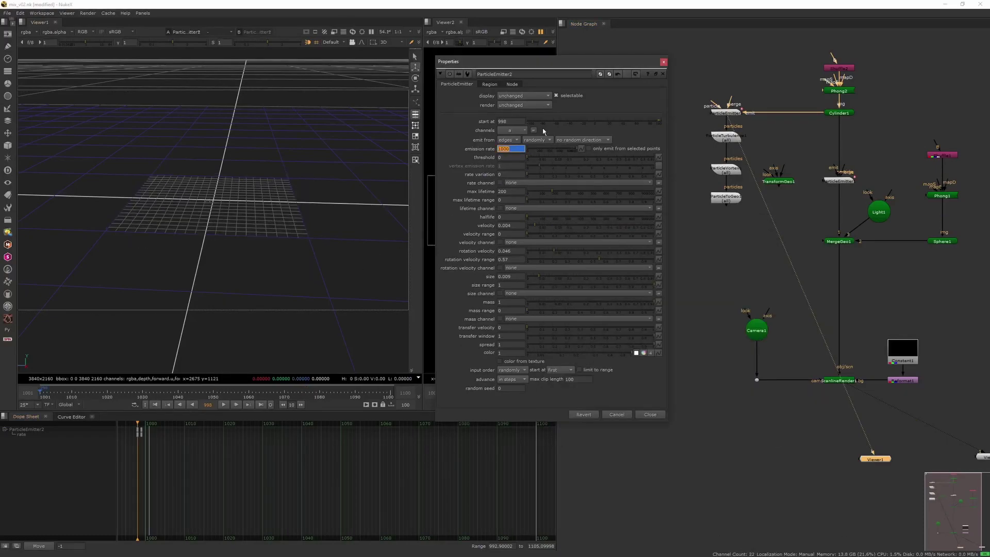
click(61, 391)
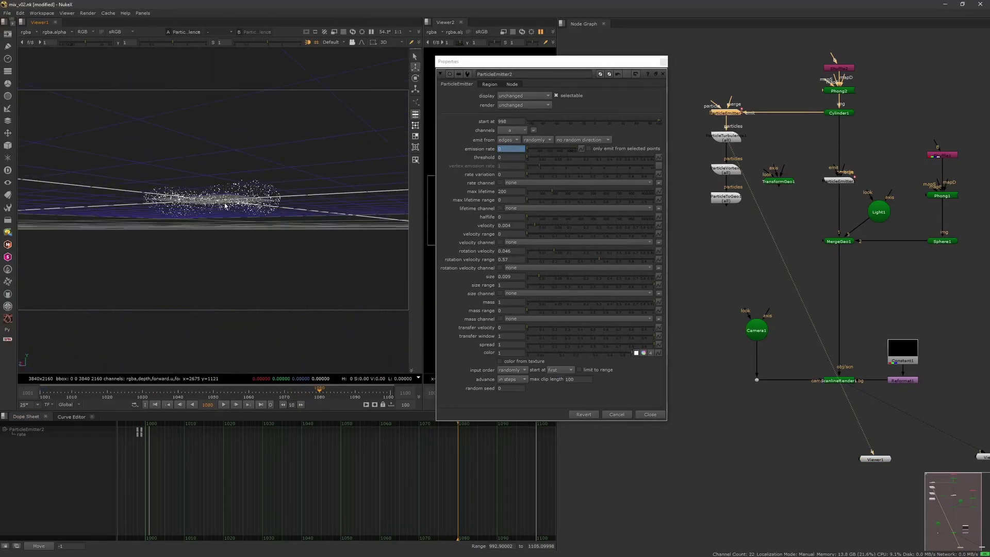
- Set ParticleEmitter2's velocity to 0.012 and velocity range to 1, and view the particles around frame 1086
click(530, 168)
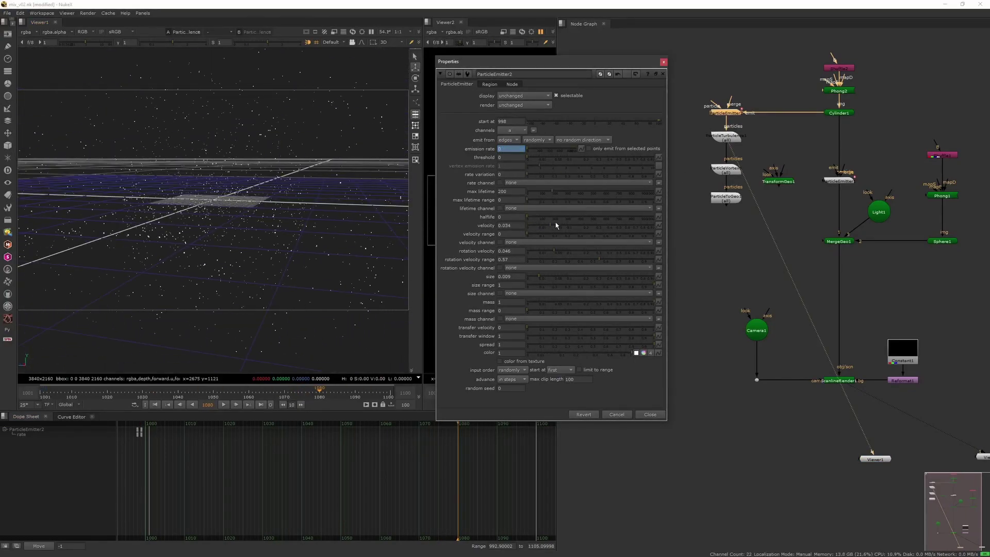
ctrl+drag(258, 222, 227, 284)
click(663, 62)
drag(171, 391, 341, 390)
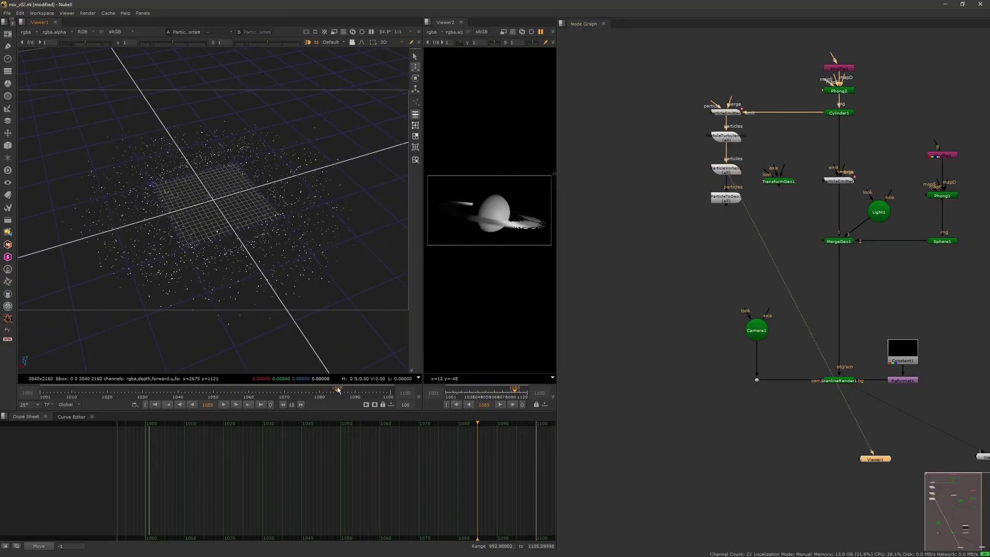
ctrl+drag(288, 309, 329, 242)
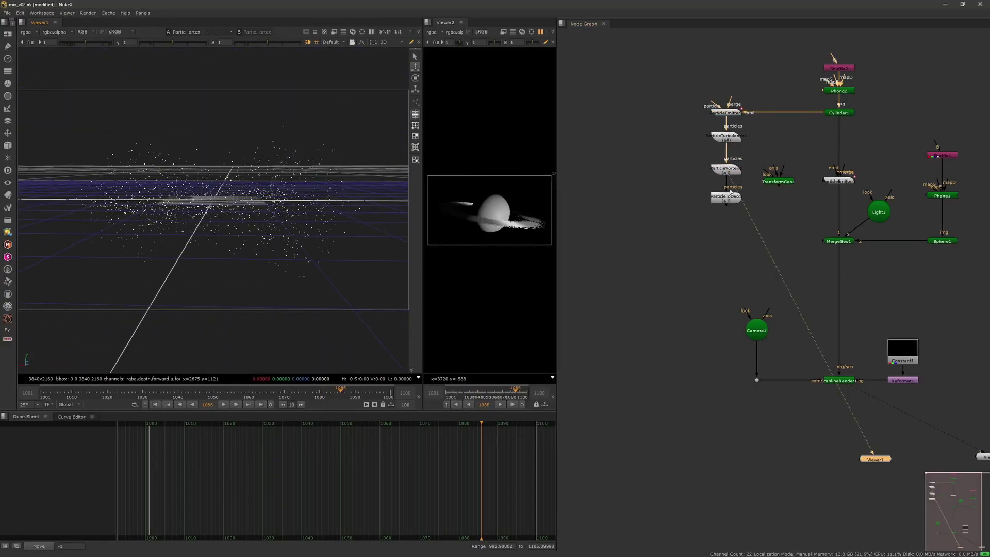
- Specify frame 1086 for ParticleToGeo1 and place TransformGeo1 beneath it, level with MergeGeo1
double_click(727, 201)
double_click(554, 179)
click(743, 101)
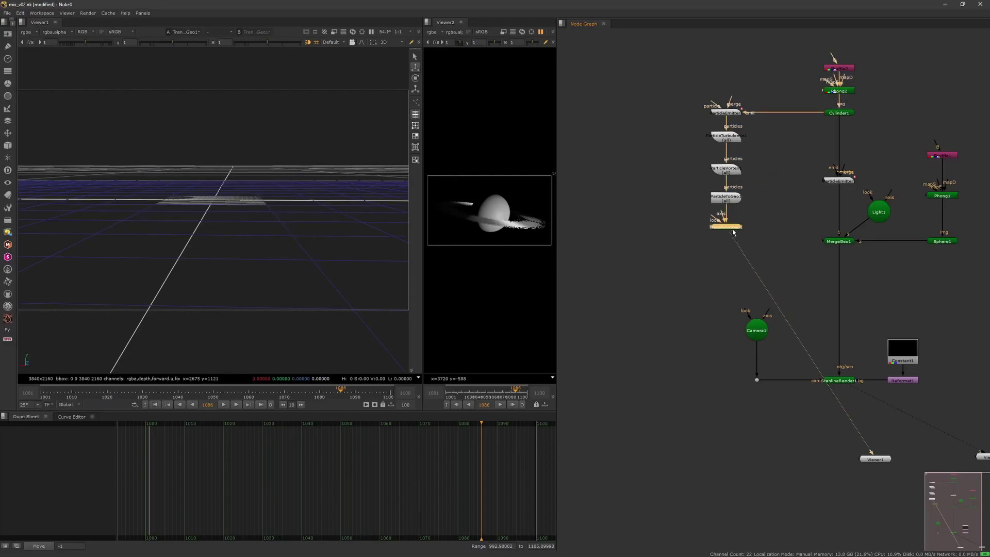
drag(736, 231, 728, 243)
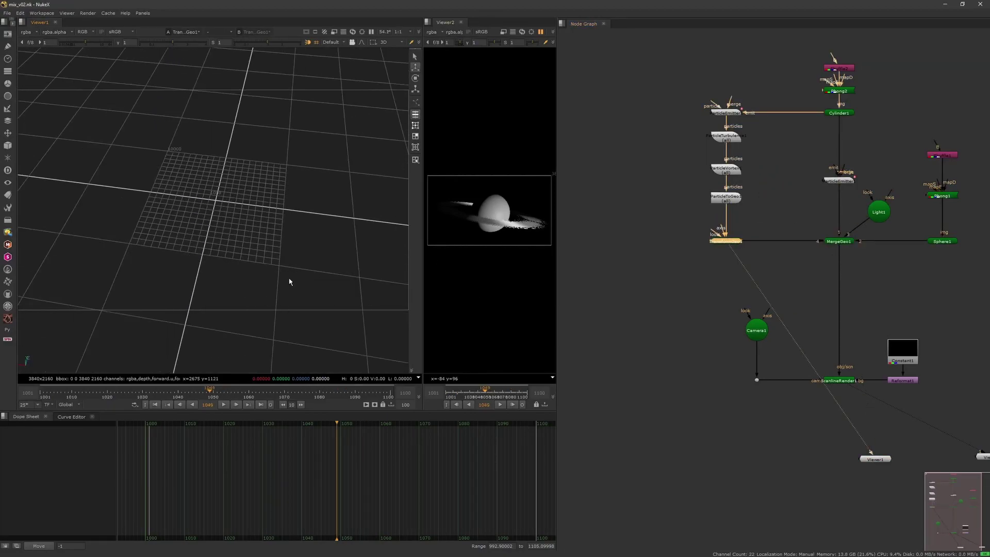
- View the outputs of ParticleToGeo1 and MergeGeo1, then close their properties
ctrl+drag(289, 281, 330, 227)
double_click(729, 201)
key(1)
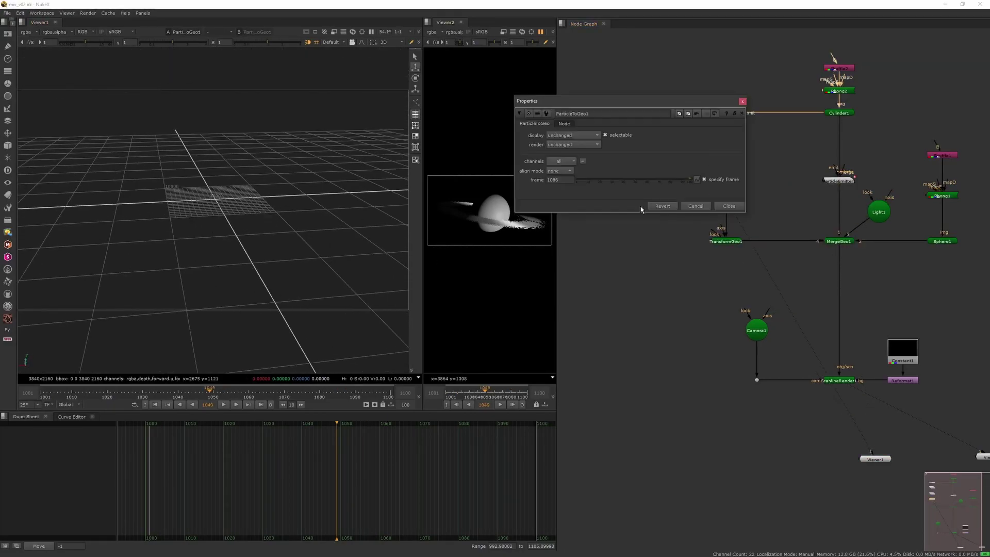
double_click(839, 241)
key(1)
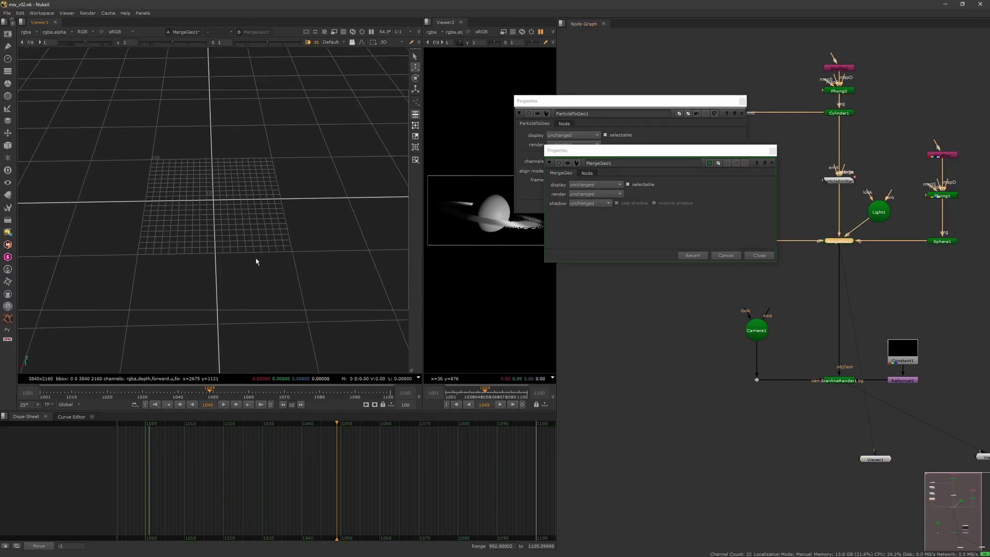
click(772, 150)
click(742, 101)
- Compare TransformGeo1's output with the merged planet and ring geometry
double_click(731, 241)
key(1)
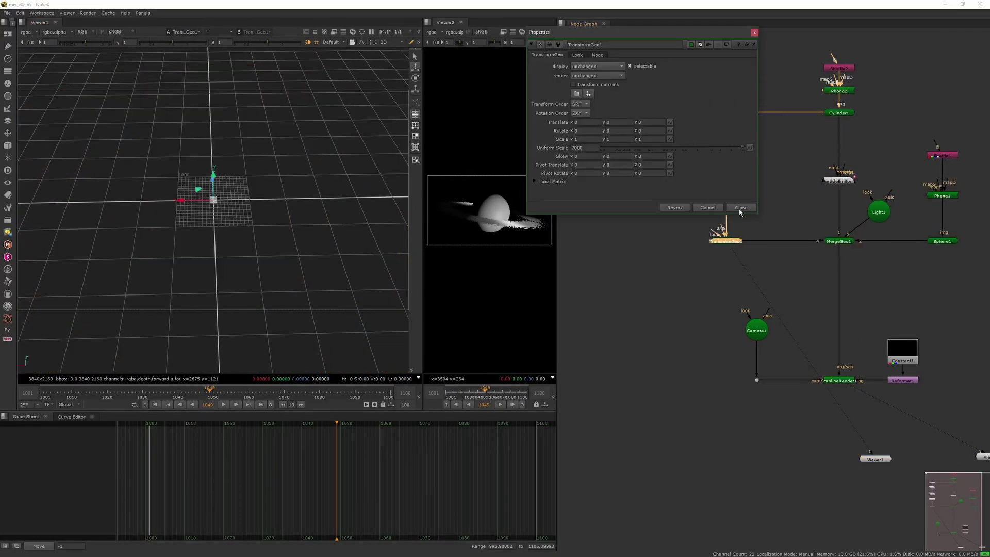
scroll(278, 249, down, 4)
double_click(839, 241)
key(1)
scroll(267, 278, down, 6)
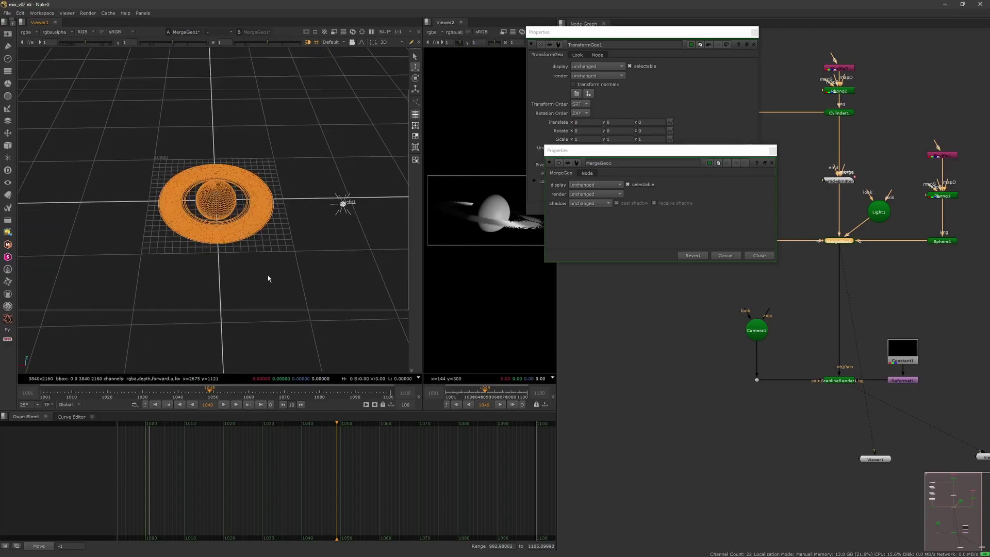
click(267, 278)
scroll(267, 279, up, 3)
- Try a uniform scale of 700000 on TransformGeo1
click(772, 163)
click(731, 241)
text(700000)
key(Return)
click(754, 33)
- Check ParticleEmitter1's settings and return TransformGeo1's uniform scale to 7000
double_click(836, 179)
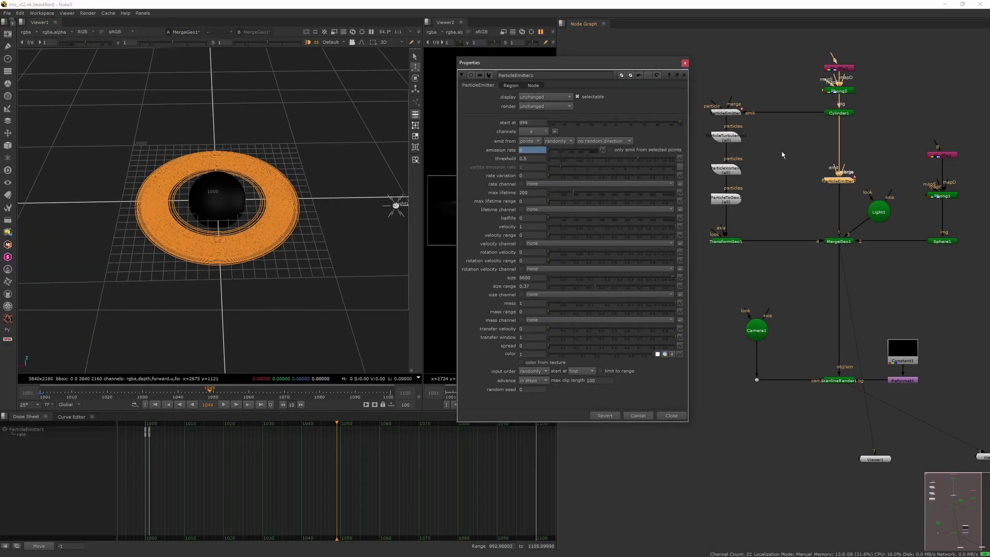
click(683, 61)
double_click(726, 242)
drag(598, 148, 519, 118)
click(754, 32)
- View TransformGeo1's output on its own and close its properties
click(728, 242)
key(1)
double_click(728, 241)
scroll(279, 256, down, 4)
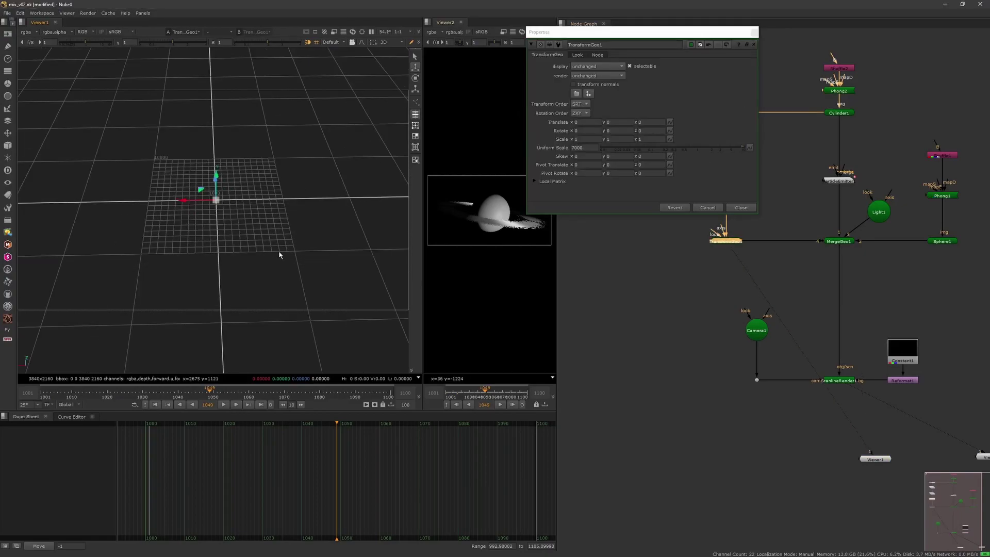
ctrl+drag(278, 256, 227, 216)
click(753, 32)
- Raise ParticleEmitter2's emission rate on its first keyframe and frame its particles at frame 1037
double_click(727, 113)
click(137, 424)
click(522, 147)
text(0)
click(167, 393)
key(1)
key(f)
- Inspect the particles output by ParticleVortex1 and ParticleToGeo1
ctrl+drag(232, 294, 430, 224)
click(725, 170)
key(1)
click(726, 199)
key(1)
ctrl+drag(232, 294, 289, 247)
- Set TransformGeo1's uniform scale to 1000 and view it combined with the planet through MergeGeo1
double_click(726, 241)
key(1)
drag(714, 147, 744, 148)
ctrl+drag(335, 258, 232, 201)
drag(734, 252, 835, 244)
double_click(836, 241)
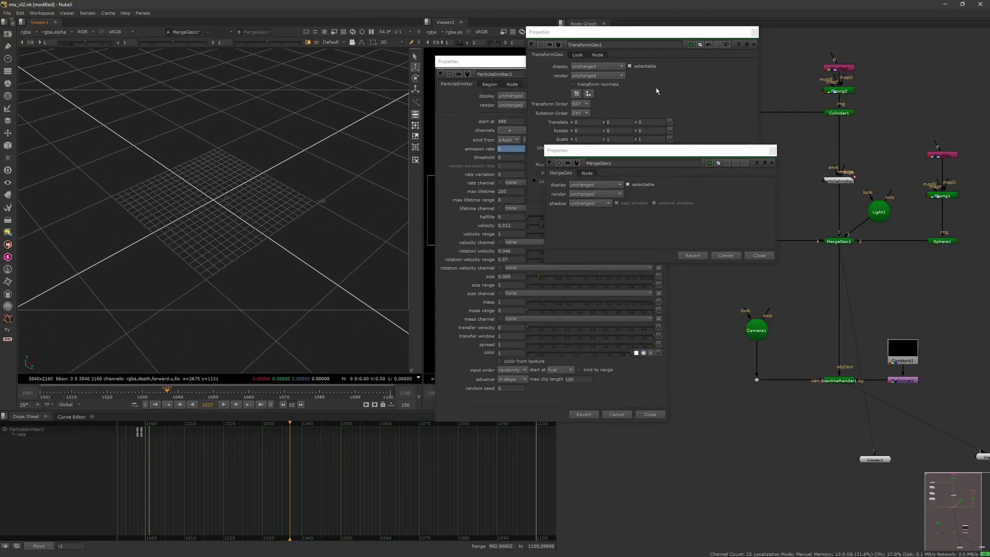
click(607, 143)
text(1000)
key(Return)
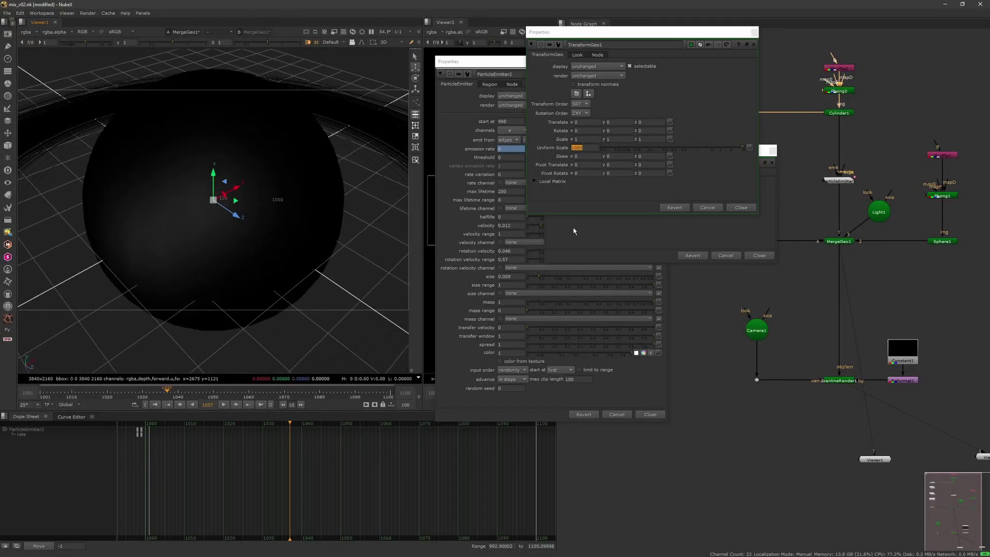
click(741, 207)
click(758, 255)
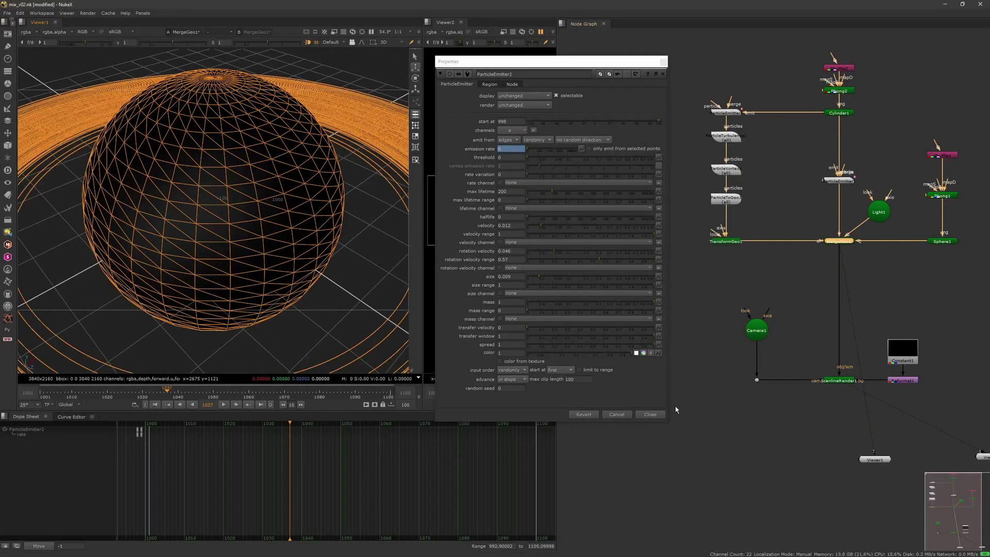
- Close ParticleEmitter2's properties and enlarge Viewer2 to show the render beside the 3D scene
click(649, 414)
drag(558, 154, 624, 154)
scroll(258, 207, down, 8)
ctrl+drag(268, 226, 247, 206)
click(402, 232)
drag(460, 297, 329, 297)
scroll(878, 199, up, 2)
- Set ParticleEmitter2's velocity to about 0.017
double_click(767, 252)
drag(722, 31, 756, 46)
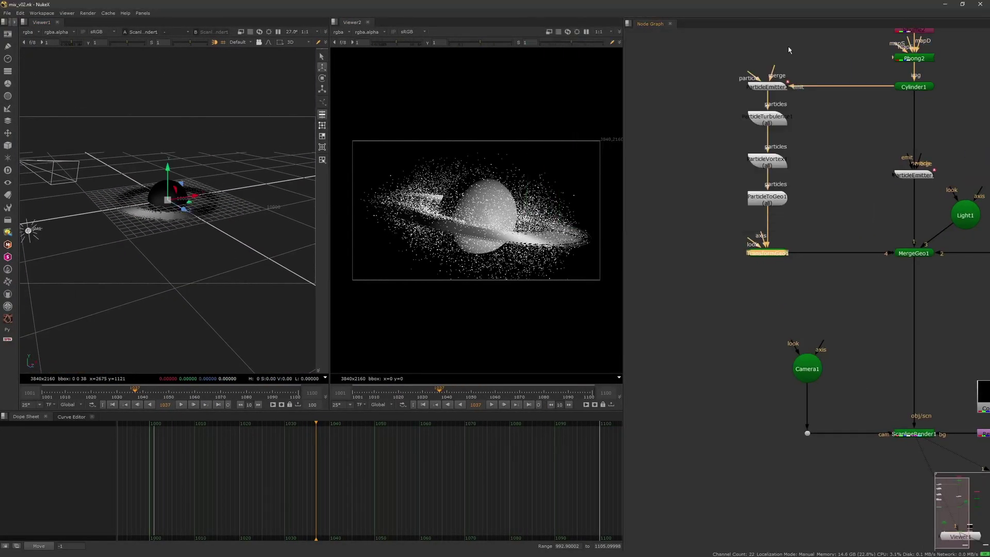
click(787, 47)
double_click(768, 84)
drag(558, 60, 720, 46)
drag(711, 210, 704, 210)
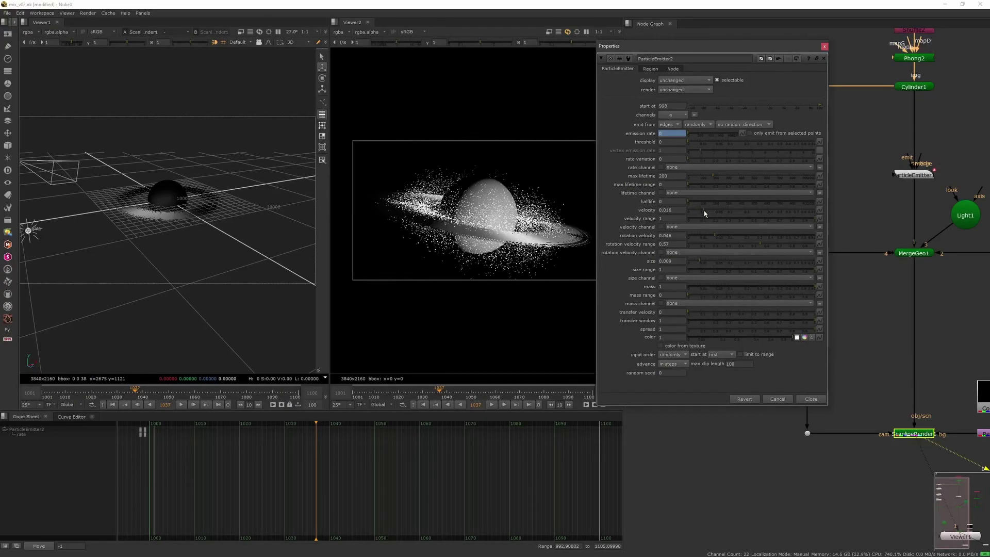
click(824, 46)
- Display ParticleEmitter2, distribute its emission uniformly and lower its velocity to 0.0035
click(767, 86)
key(1)
key(f)
scroll(219, 253, down, 6)
double_click(781, 88)
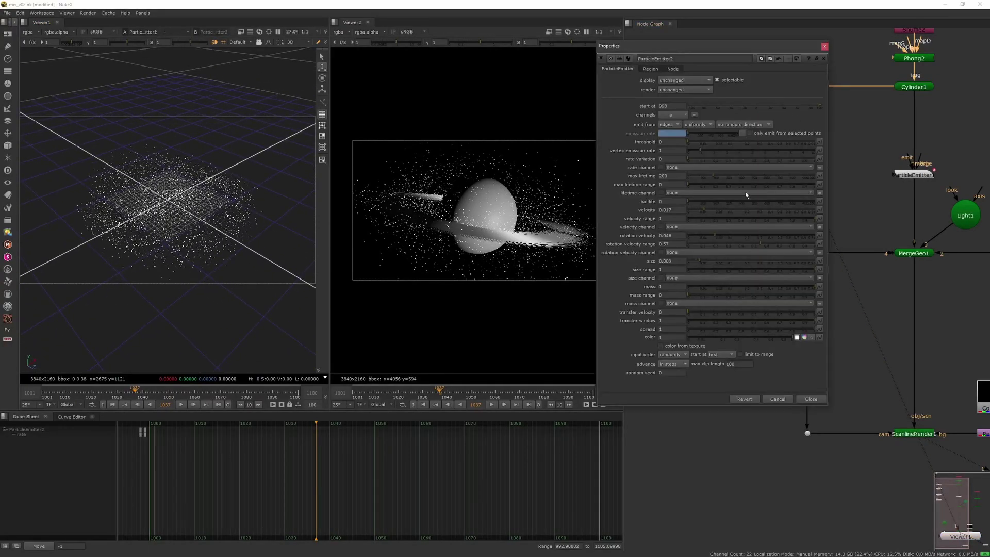
click(696, 212)
click(694, 211)
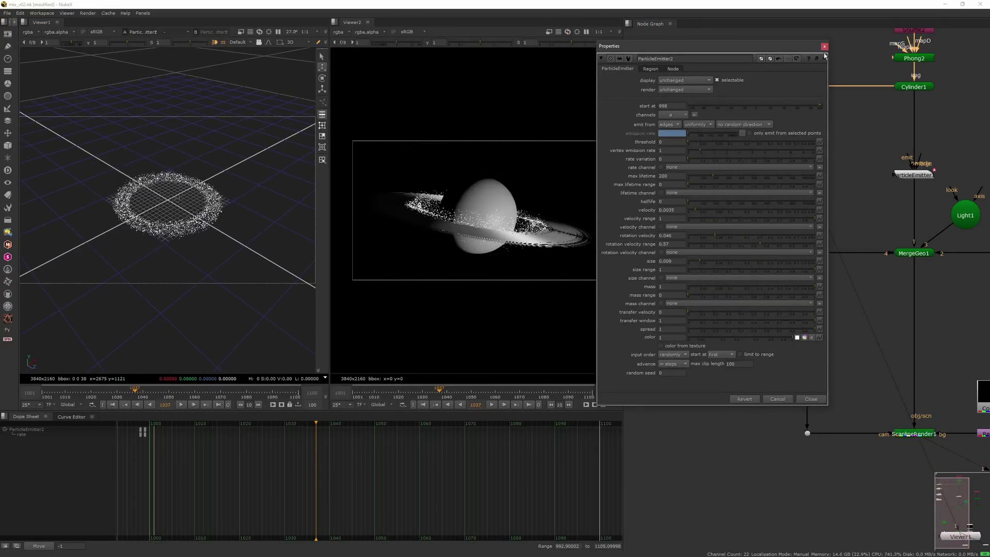
click(825, 47)
- Raise TransformGeo1's uniform scale to 4810
double_click(759, 253)
key(Up)
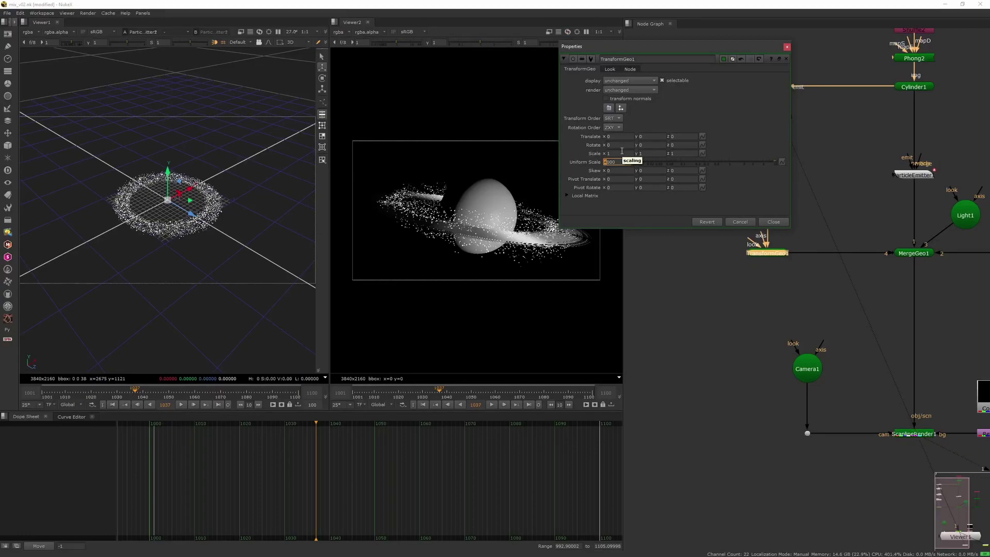
key(Up)
key(Up)
key(Up)
key(Up)
key(Up)
key(Up)
key(Up)
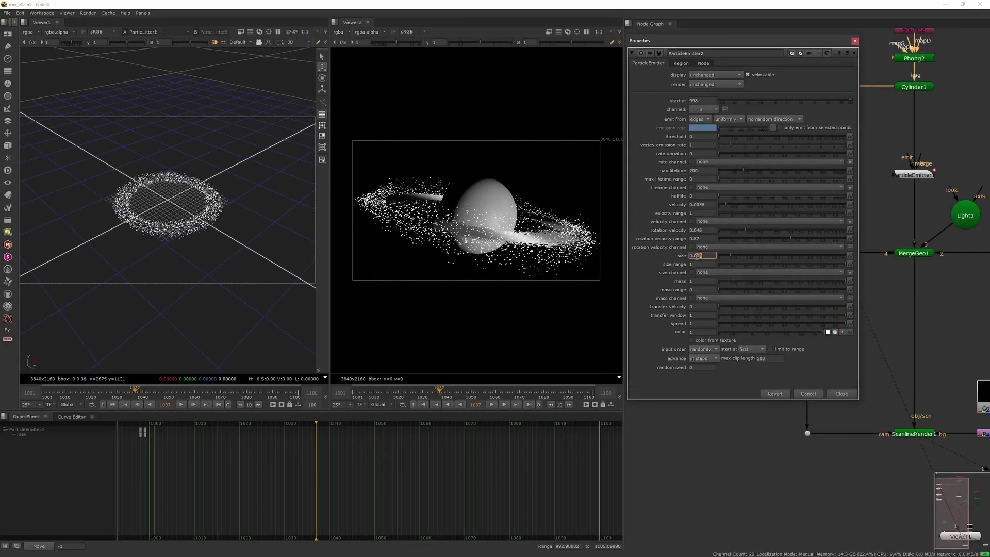
- Set ParticleEmitter2's size to 0.003 and preview the smaller particles from the first keyframe
text(3)
key(Return)
drag(316, 424, 140, 425)
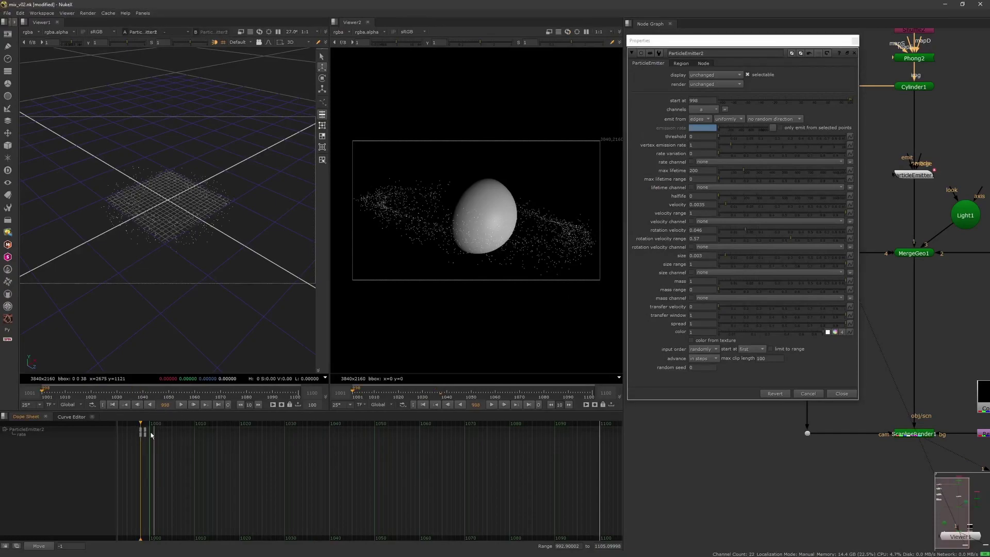
click(854, 53)
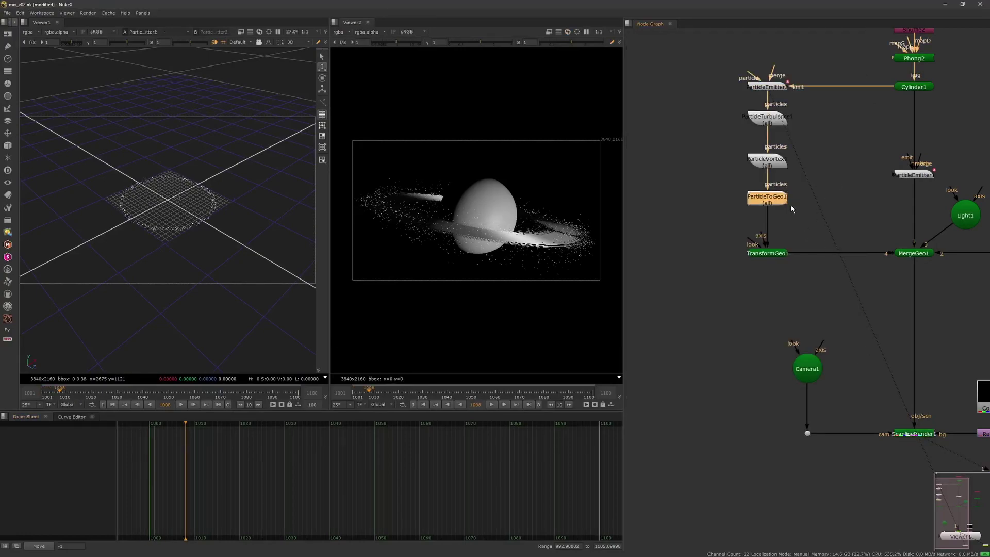
- Display TransformGeo1 at frame 1001 and save the script
double_click(768, 253)
key(1)
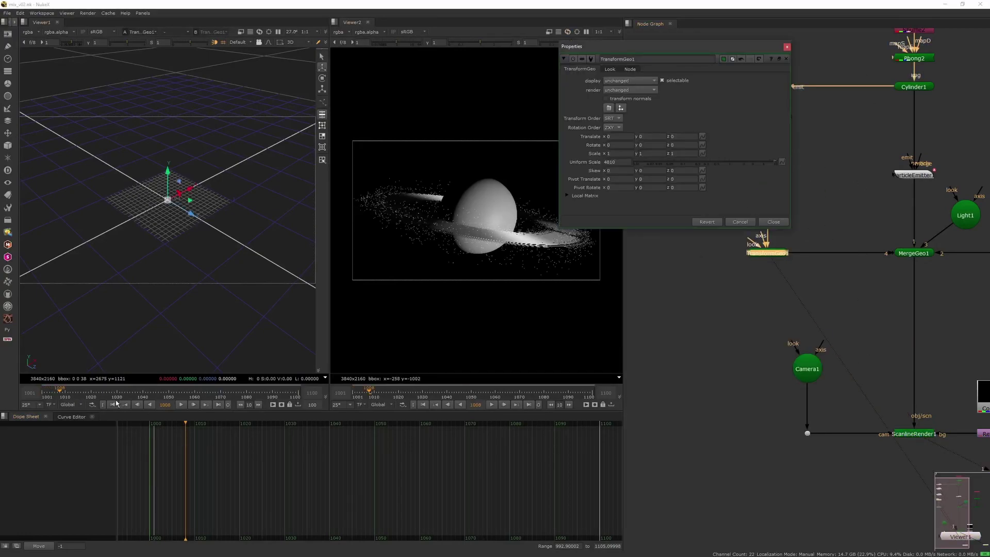
click(113, 405)
key(ctrl+s)
scroll(180, 318, up, 5)
- Set a keyframe on TransformGeo1's Y rotation at frame 1001
click(669, 163)
key(ctrl+z)
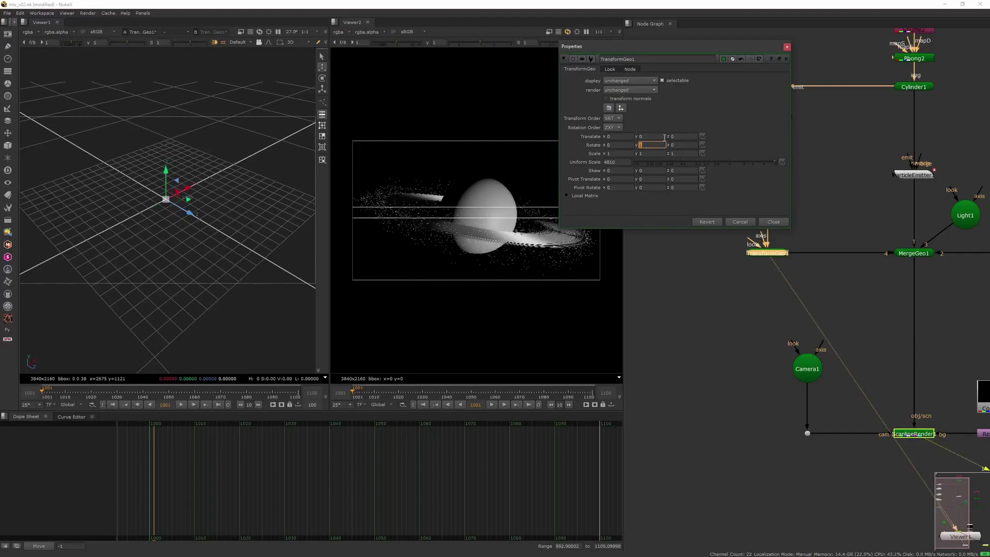
right_click(652, 145)
click(666, 162)
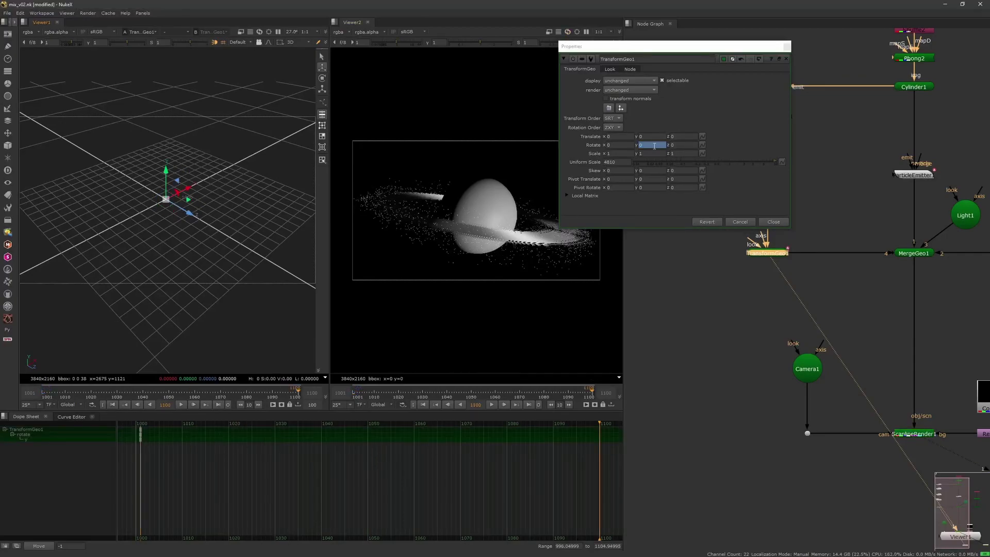
- Enlarge Viewer2 and examine the rendered ringed planet at frame 1044
click(157, 390)
middle_drag(793, 314, 766, 219)
scroll(766, 219, down, 4)
drag(773, 219, 823, 268)
drag(329, 350, 164, 351)
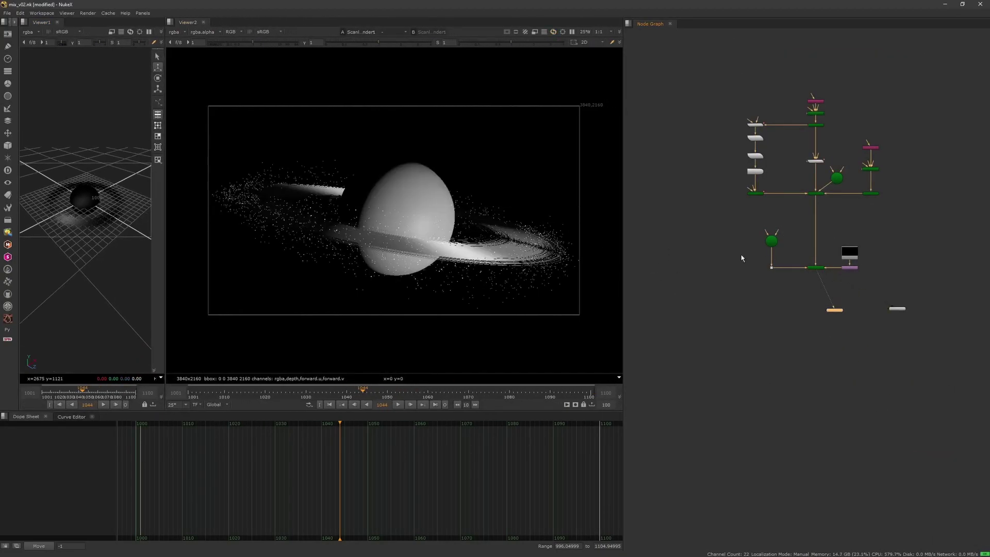
- Add a Sphere node above ParticleEmitter2 and frame it in the enlarged 3D viewer
scroll(803, 181, up, 5)
key(Tab)
text(sphere)
click(727, 130)
middle_drag(760, 117, 775, 110)
key(1)
drag(165, 290, 421, 268)
key(f)
- Set Sphere2's rows and columns to 3 each
double_click(778, 112)
double_click(578, 100)
text(3)
key(Tab)
text(3)
click(751, 41)
- Connect Sphere2 to ParticleEmitter2's particle input, route Phong2 into Sphere2 through a dot, and enlarge the render view
drag(764, 161, 777, 113)
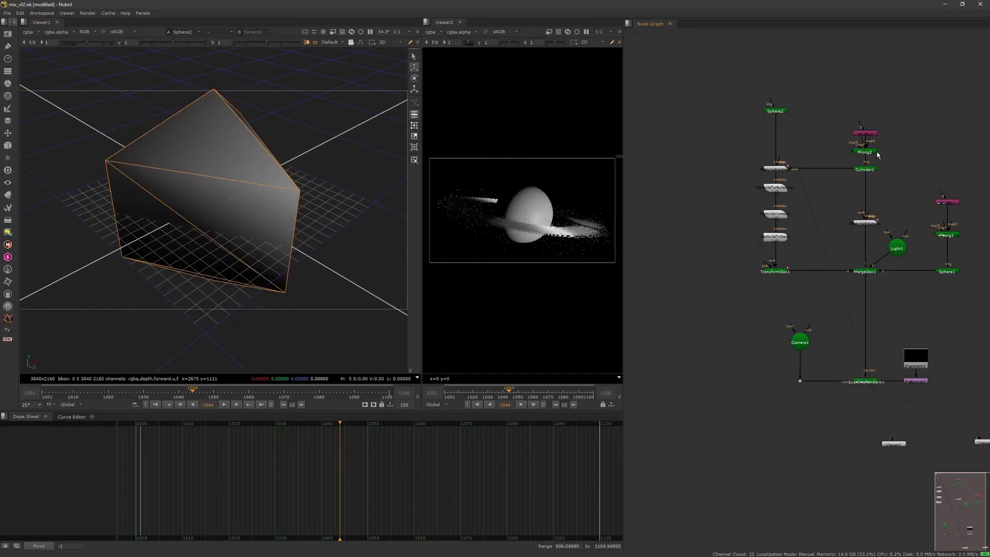
drag(813, 107, 776, 100)
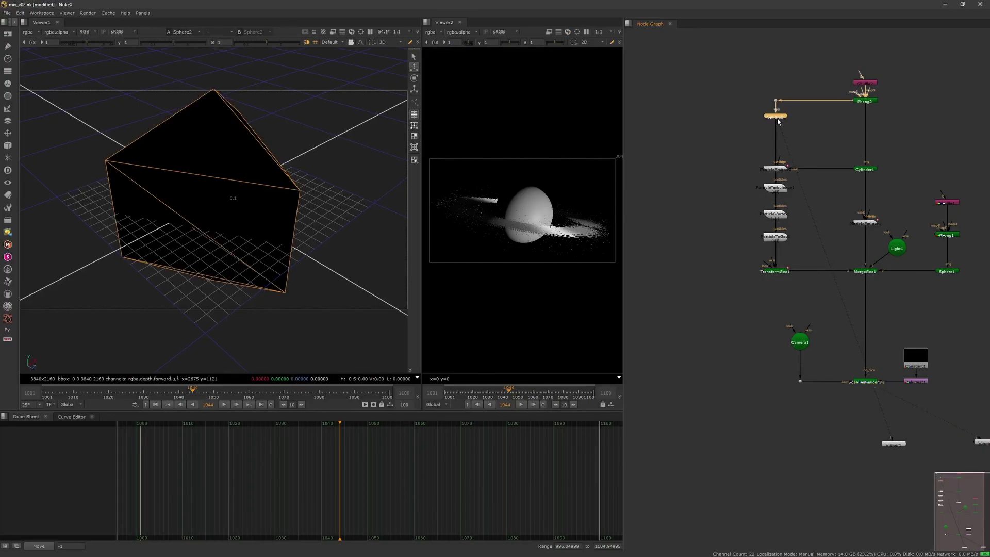
drag(421, 320, 174, 325)
key(f)
- Paste a copy of the background's Reformat node below ScanlineRender1
middle_drag(789, 298, 765, 170)
scroll(893, 253, up, 2)
click(896, 254)
click(802, 302)
key(ctrl+v)
drag(807, 302, 827, 306)
- Set the new Reformat node to a scale of 0.5 and view its output
double_click(828, 306)
drag(606, 303, 586, 310)
text(0.5)
click(792, 259)
key(1)
click(783, 335)
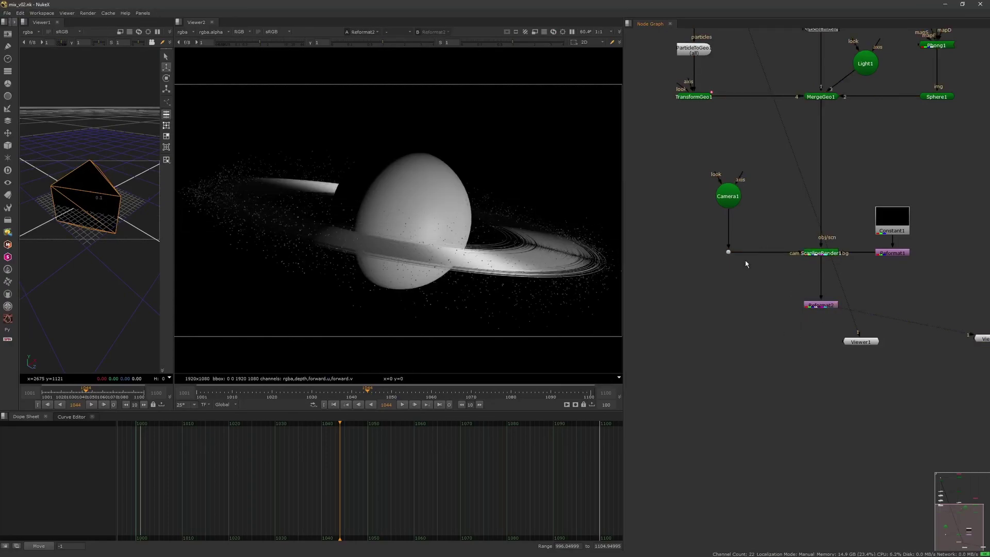
- Remove the dot feeding Sphere2 from Phong2 and give Sphere2 its own pasted copy of the Shuffle and Phong nodes
middle_drag(734, 257, 727, 438)
middle_drag(804, 84, 807, 231)
click(817, 180)
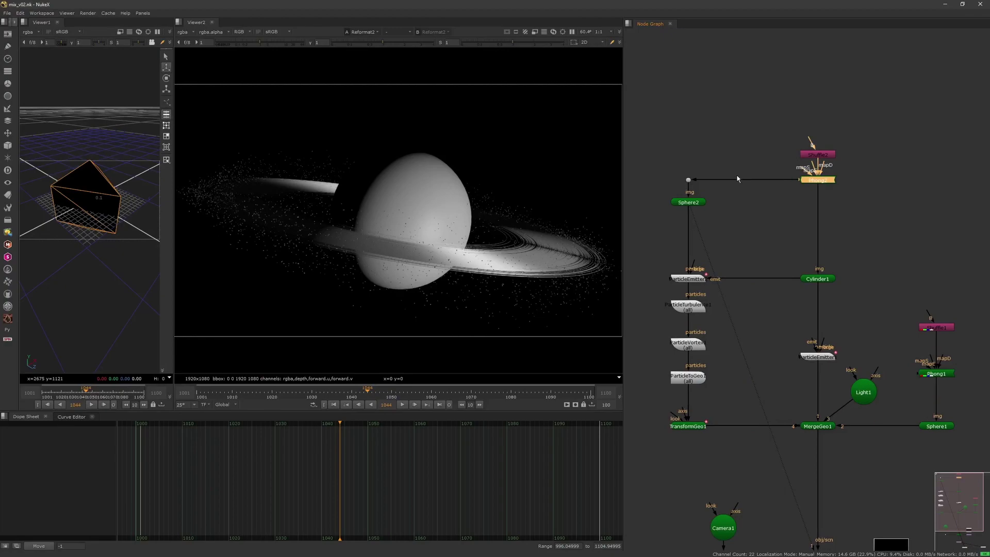
click(689, 179)
key(Delete)
ctrl+drag(691, 162, 689, 172)
click(754, 196)
middle_drag(761, 198, 827, 186)
- Set Phong3's diffuse to 0.02, specular to 0.2, and both minimum and maximum shininess to 10
double_click(754, 160)
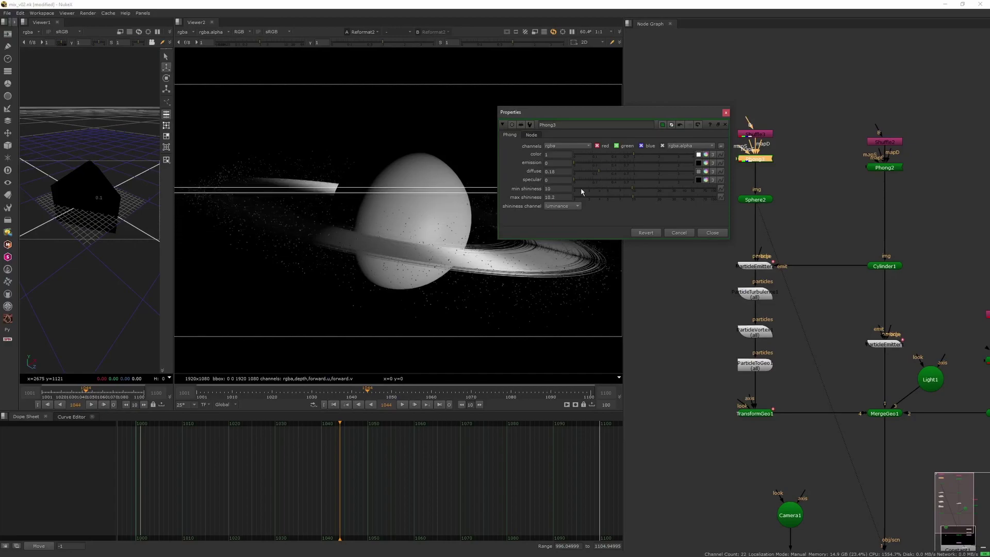
ctrl+click(621, 197)
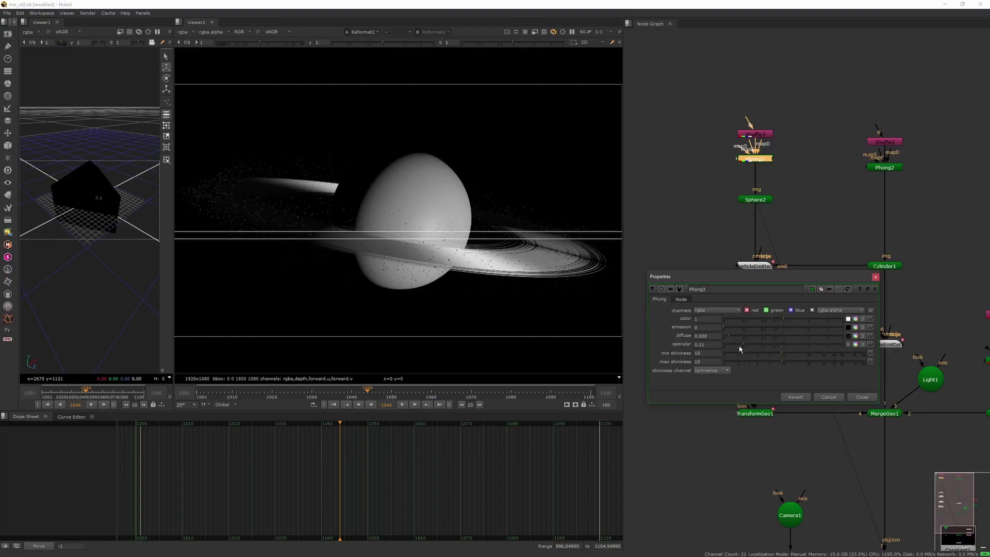
drag(742, 345, 750, 345)
click(732, 336)
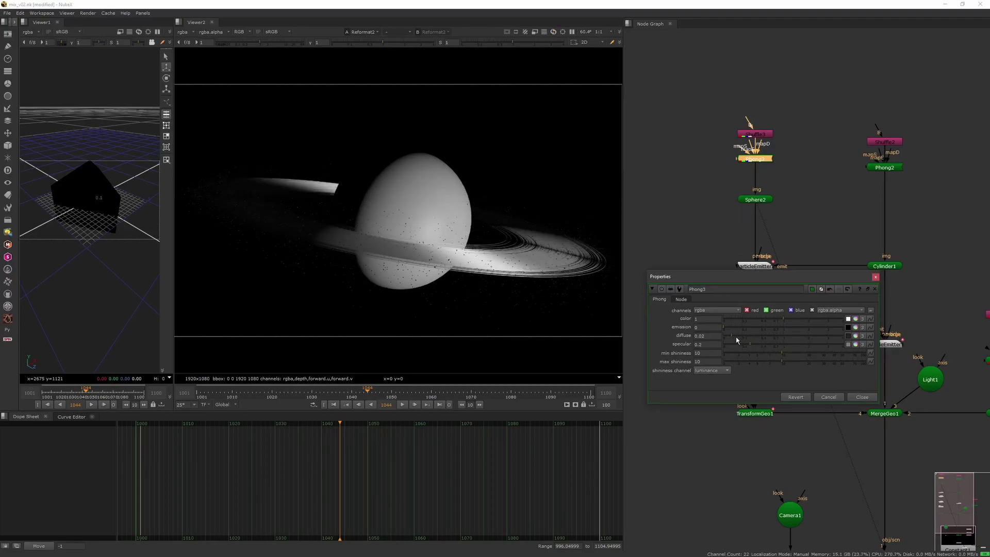
- Set ParticleEmitter2's size range to 3
click(807, 258)
double_click(756, 266)
text(3)
key(Return)
click(734, 290)
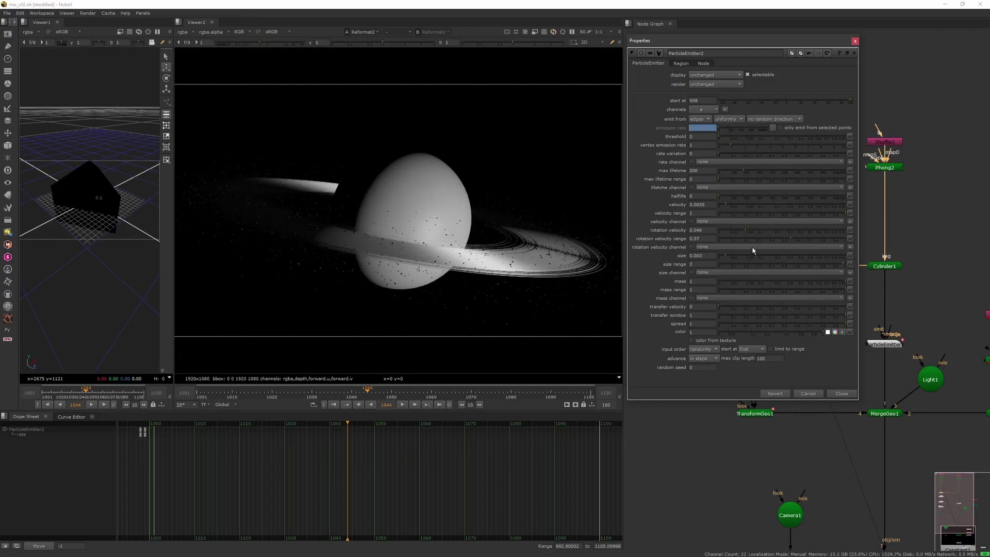
- Set ParticleEmitter1's size to 7000 and its size range to 0.5
click(855, 41)
middle_drag(901, 347, 857, 213)
double_click(850, 212)
drag(657, 64, 843, 83)
drag(796, 307, 814, 308)
click(709, 298)
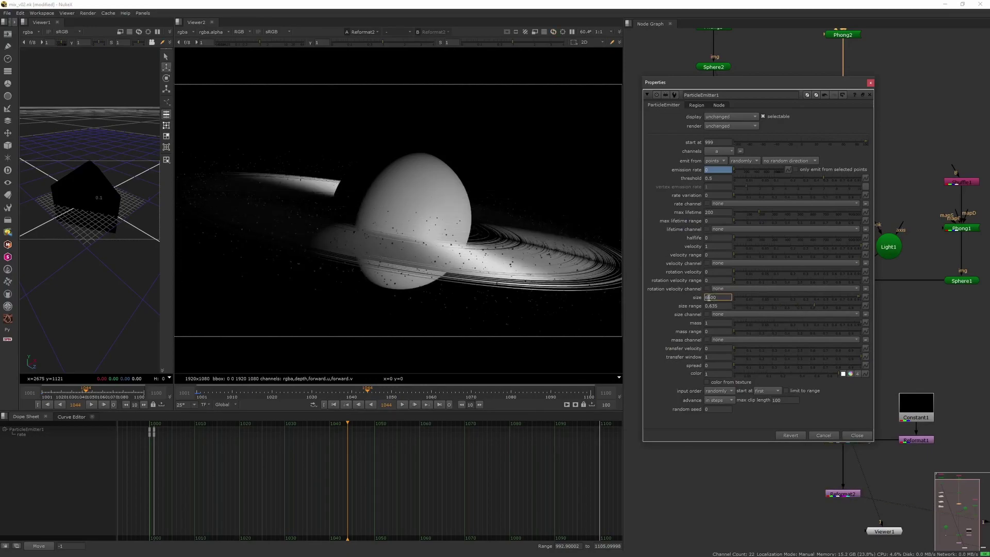
text(7000)
key(Return)
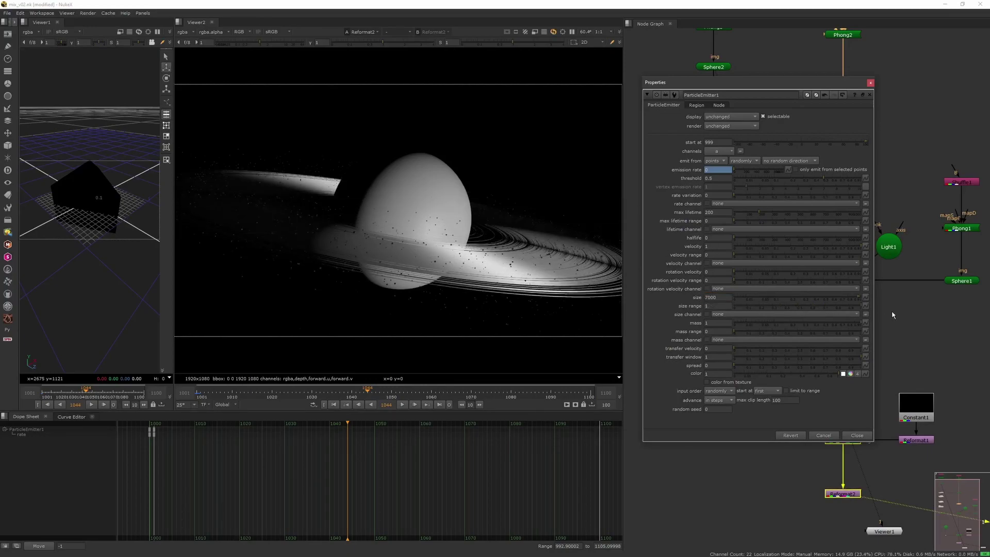
click(796, 306)
- Revise ParticleEmitter1's particle size, close its properties, and save the script
drag(717, 298, 702, 297)
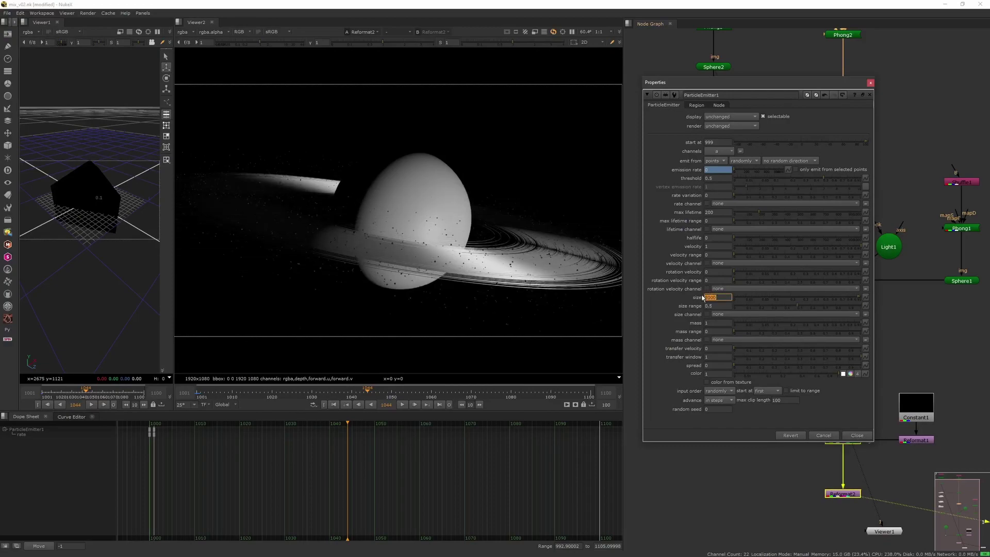
click(879, 95)
click(871, 83)
key(ctrl+s)
- Enlarge the 3D viewer and display the MergeGeo1 scene with the planet and light framed
scroll(846, 239, down, 4)
middle_drag(844, 309, 810, 248)
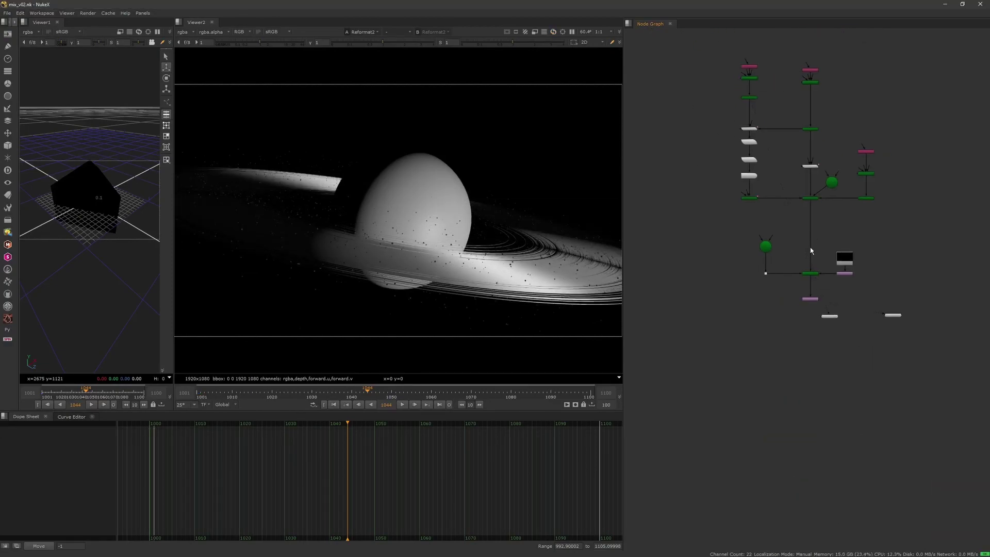
key(f)
drag(173, 344, 368, 320)
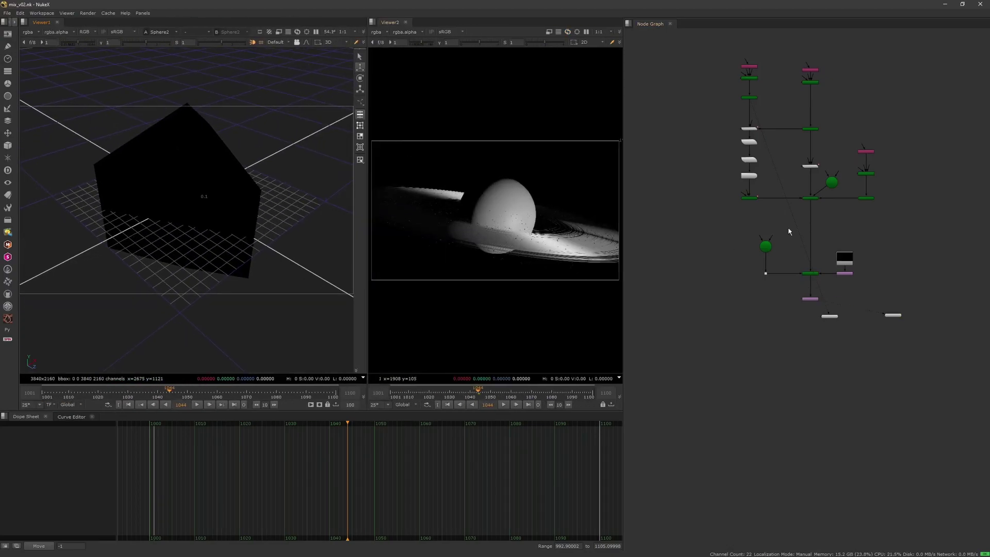
scroll(252, 285, down, 10)
click(253, 287)
click(261, 301)
ctrl+drag(261, 301, 196, 280)
scroll(196, 280, down, 2)
scroll(836, 191, up, 3)
- Reposition Camera1 in the 3D scene to frame more of the ringed planet, and save the script
double_click(735, 270)
ctrl+drag(151, 251, 205, 250)
drag(89, 250, 42, 287)
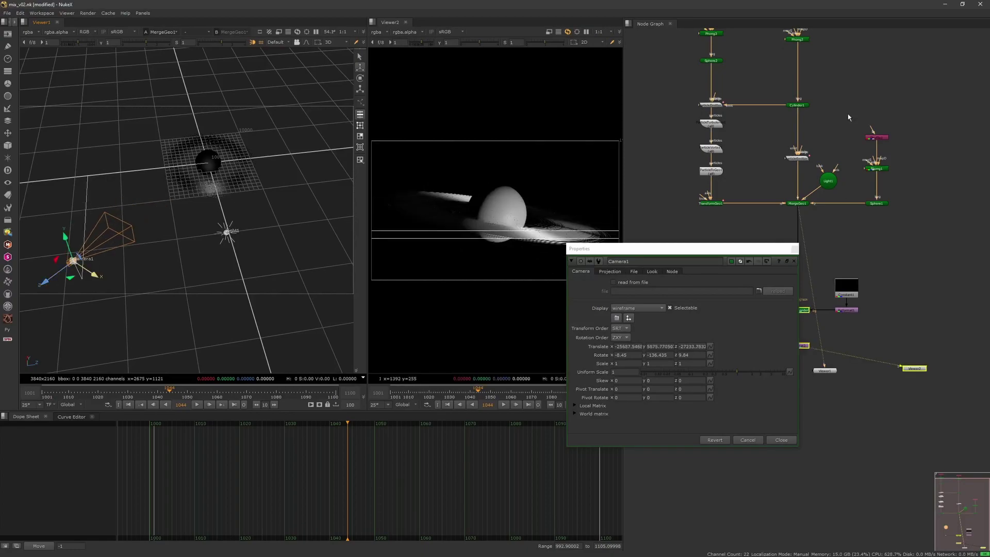
click(836, 156)
key(ctrl+shift+a)
key(ctrl+s)
- Set Light1's falloff type to Linear and its intensity to 20000
middle_drag(804, 150, 803, 213)
double_click(831, 247)
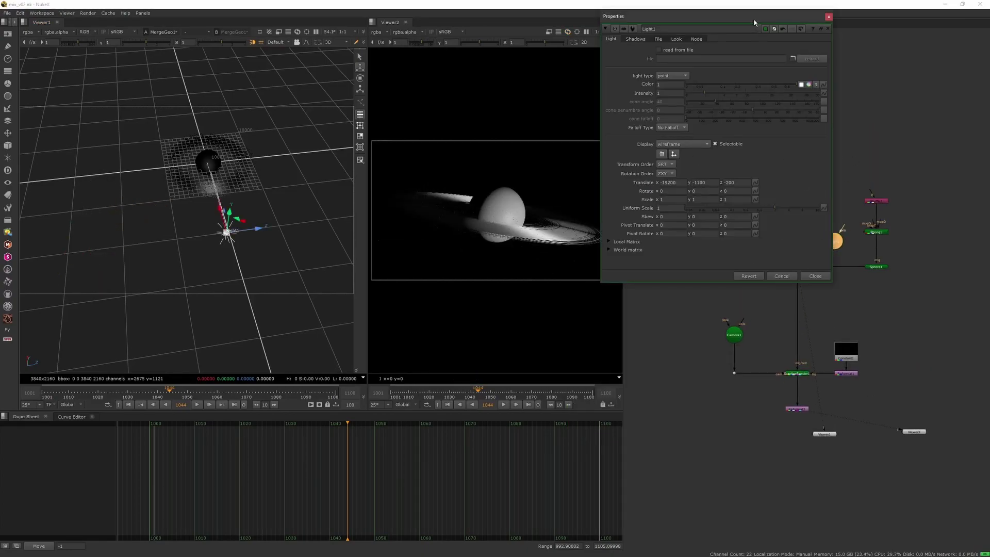
drag(815, 20, 881, 50)
click(749, 161)
click(750, 168)
drag(734, 126, 711, 125)
text(200)
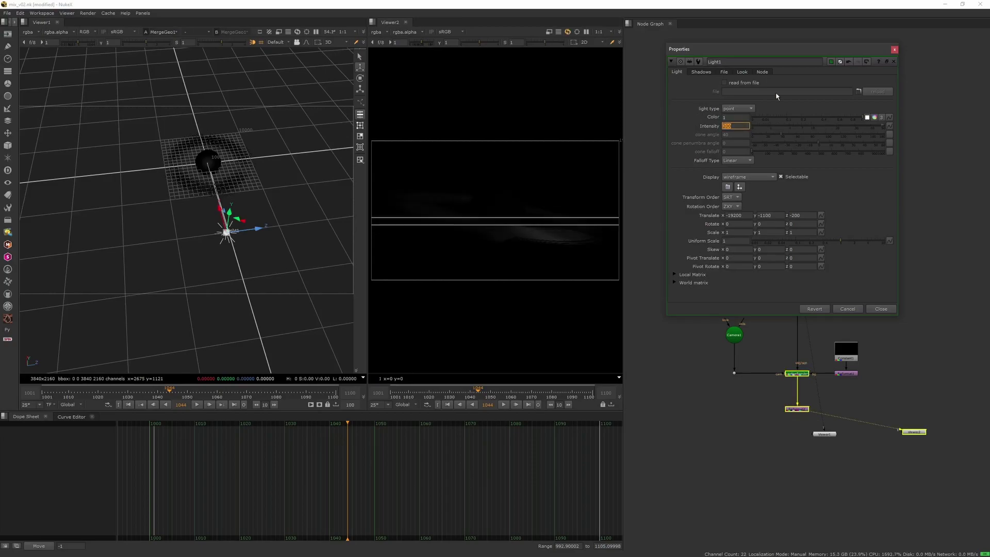
text(00)
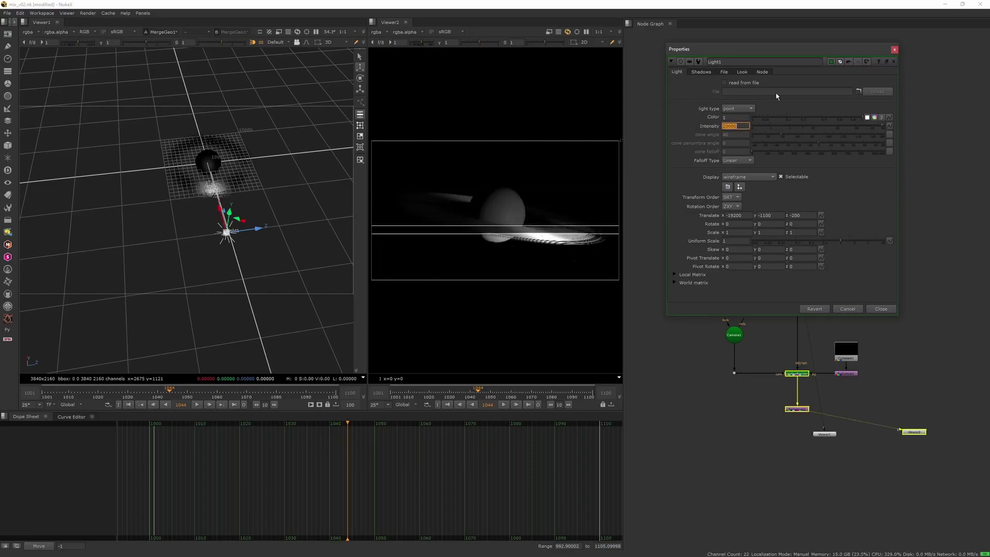
- Enlarge the render viewer, check Light1's shadow options, and close the light's properties
drag(367, 258, 138, 258)
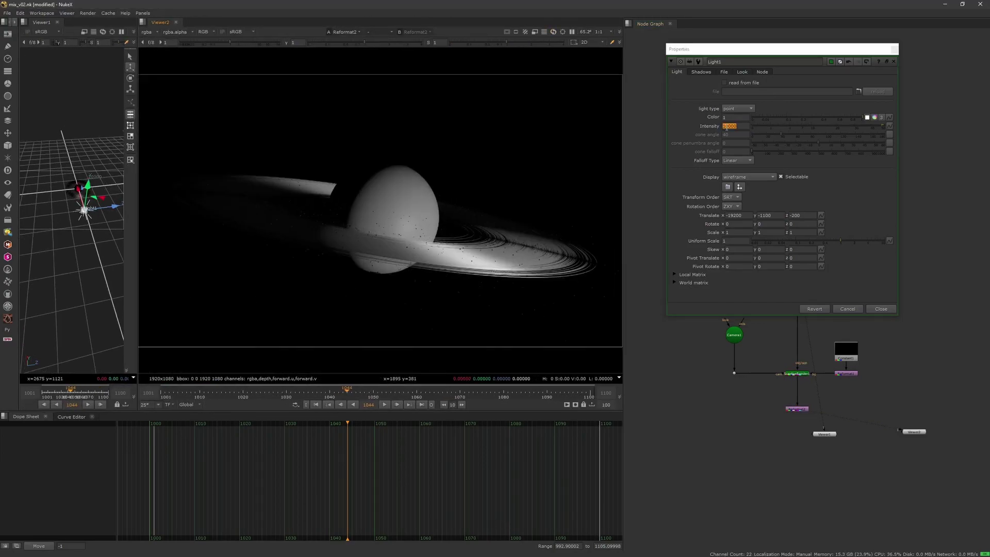
click(701, 71)
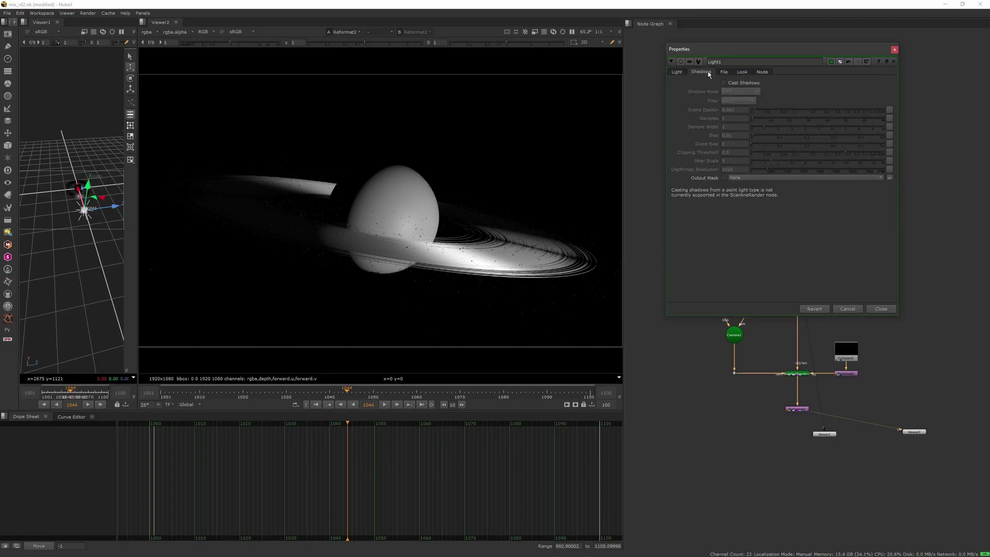
click(677, 72)
click(895, 50)
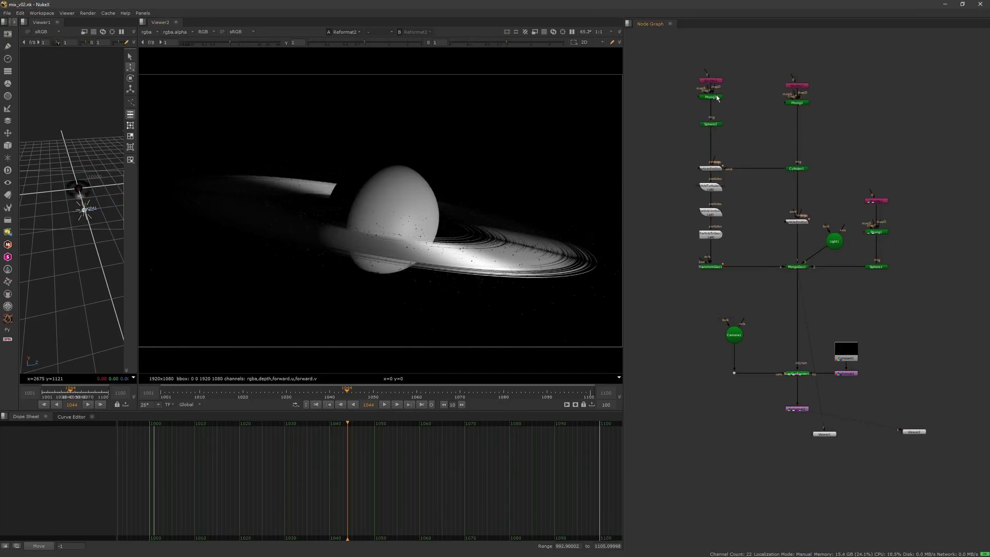
- Adjust Phong3's specular value, then widen the 3D viewer and orbit to the planet and light
double_click(716, 96)
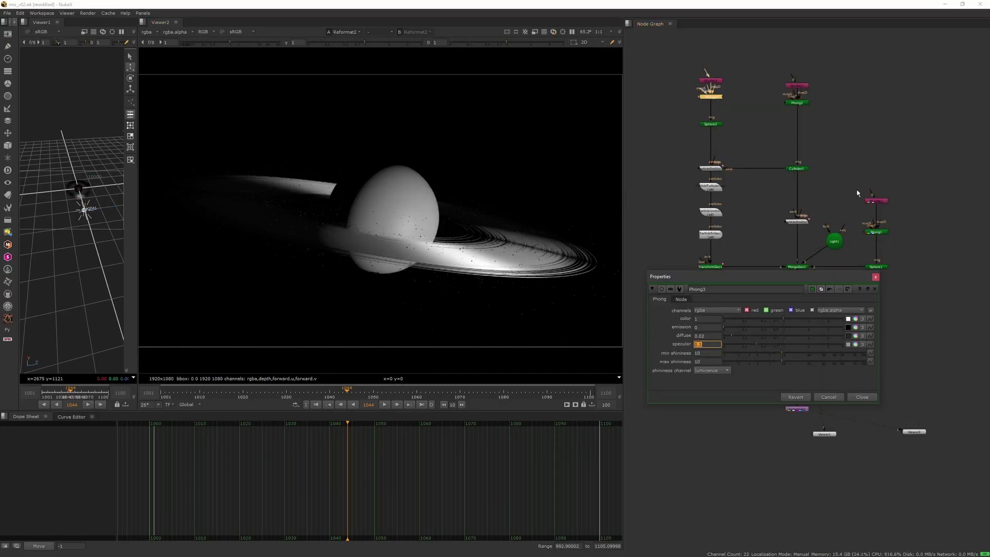
click(862, 397)
drag(137, 330, 335, 329)
ctrl+drag(234, 199, 222, 256)
middle_drag(758, 240, 764, 220)
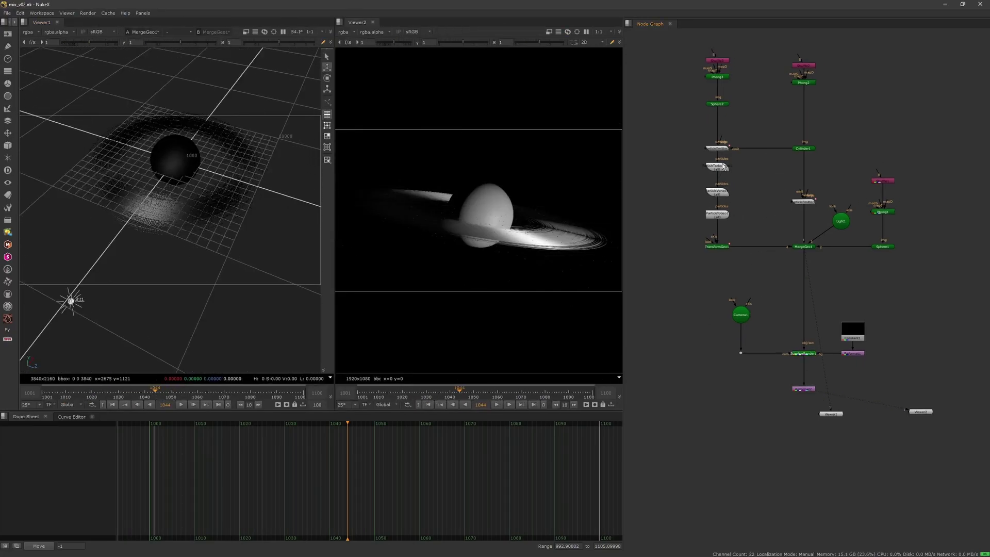
- View ParticleEmitter2's particles in the 3D viewer and disable the ParticleToGeo node in the debris chain
double_click(717, 148)
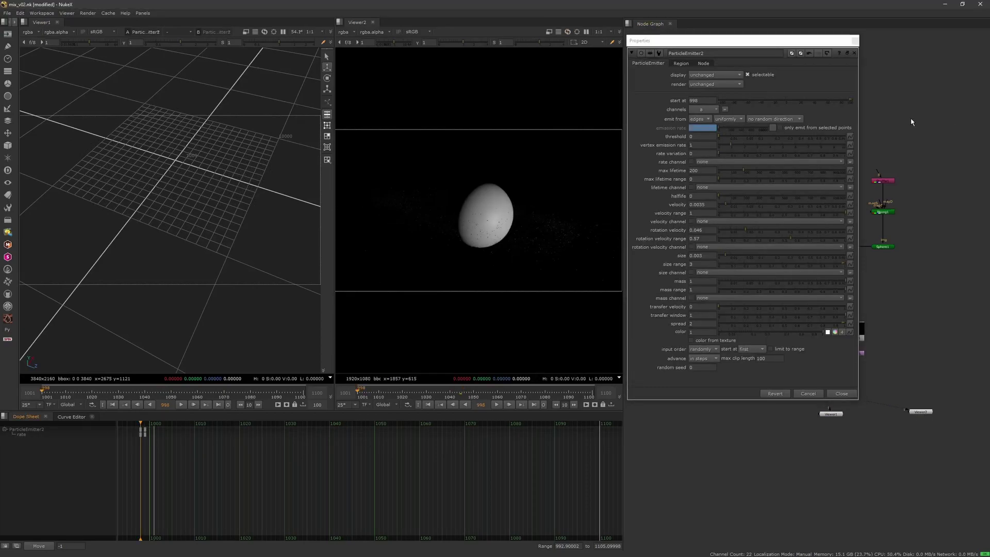
scroll(945, 107, up, 3)
middle_drag(947, 134, 947, 133)
click(946, 133)
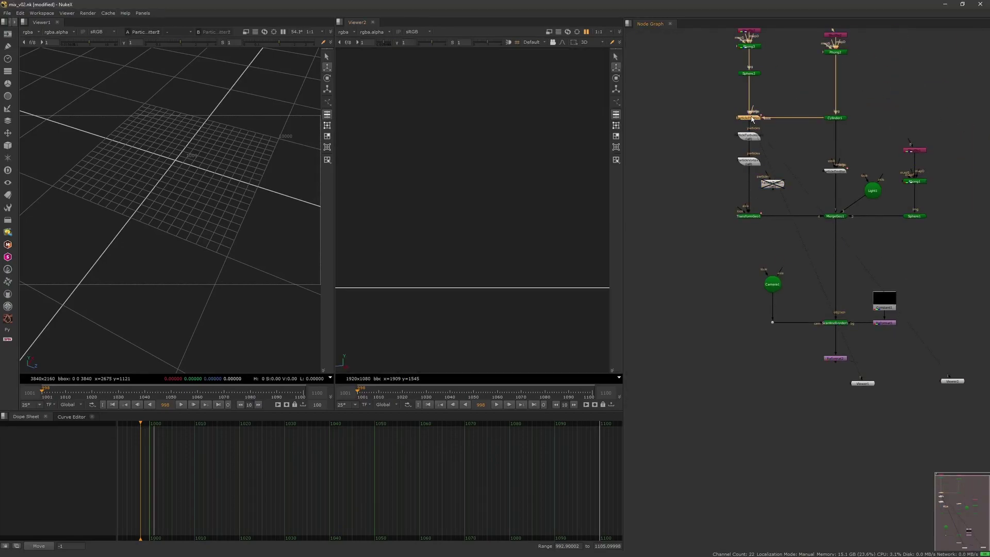
click(855, 41)
- Set ParticleEmitter2's size range to 5 and close its properties
key(Tab)
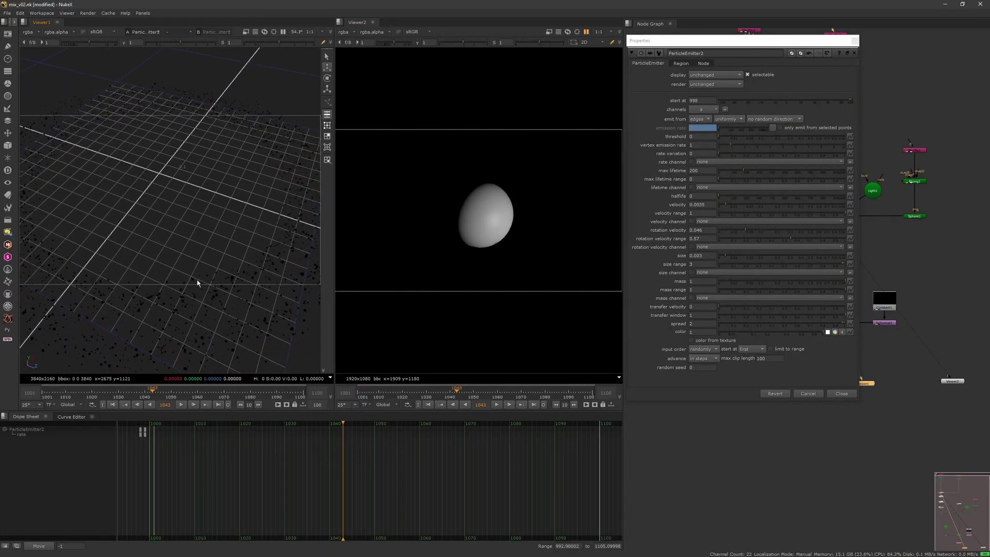
click(142, 426)
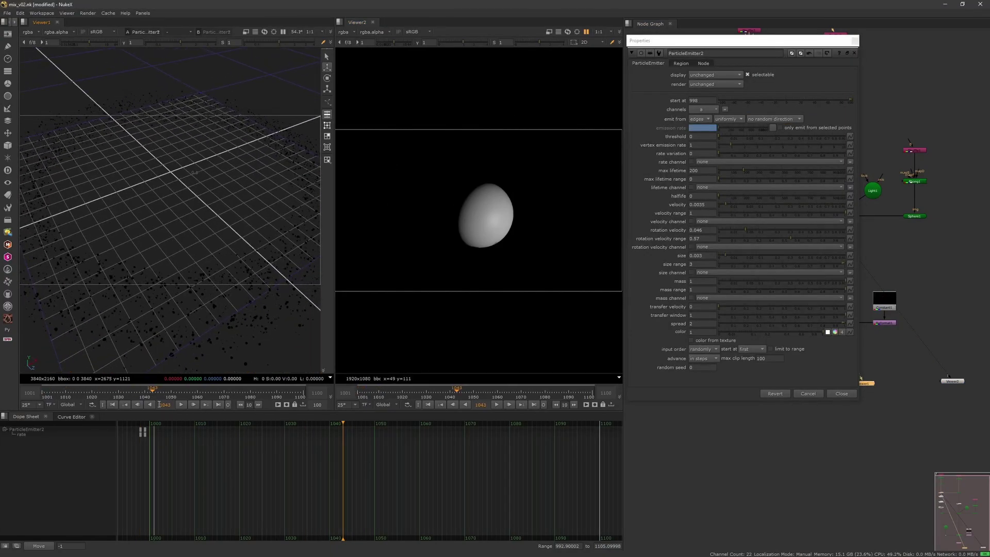
click(692, 264)
scroll(215, 240, down, 10)
ctrl+drag(201, 234, 206, 216)
click(854, 41)
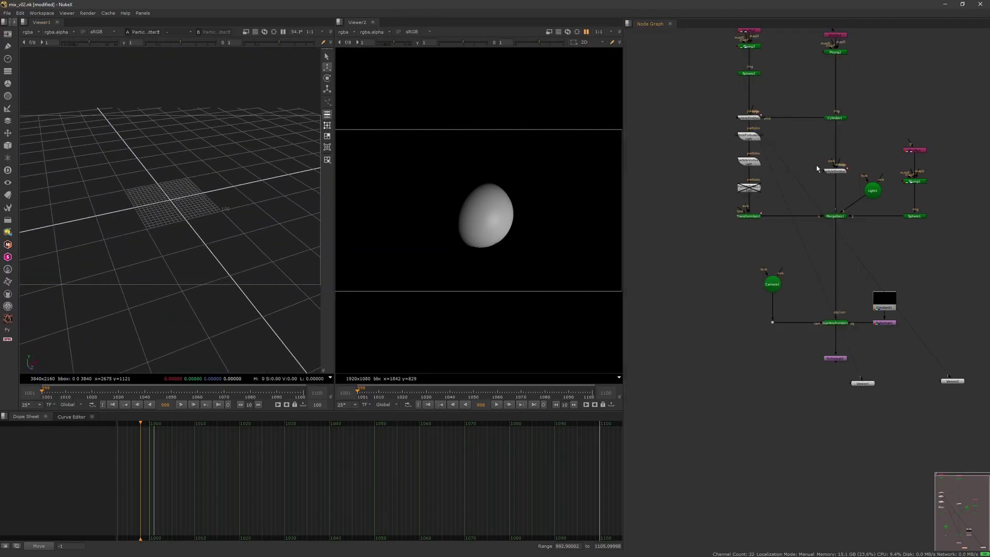
- Examine ParticleEmitter2's animated emission rate by stepping through the frames around its keyframes
double_click(752, 120)
scroll(174, 345, up, 5)
drag(114, 390, 33, 388)
click(781, 129)
right_click(703, 127)
click(701, 129)
drag(709, 40, 542, 69)
key(Left)
key(Right)
key(Right)
key(Left)
- Extract the disabled ParticleToGeo node from the debris chain and close the second viewer
click(754, 186)
key(ctrl+shift+x)
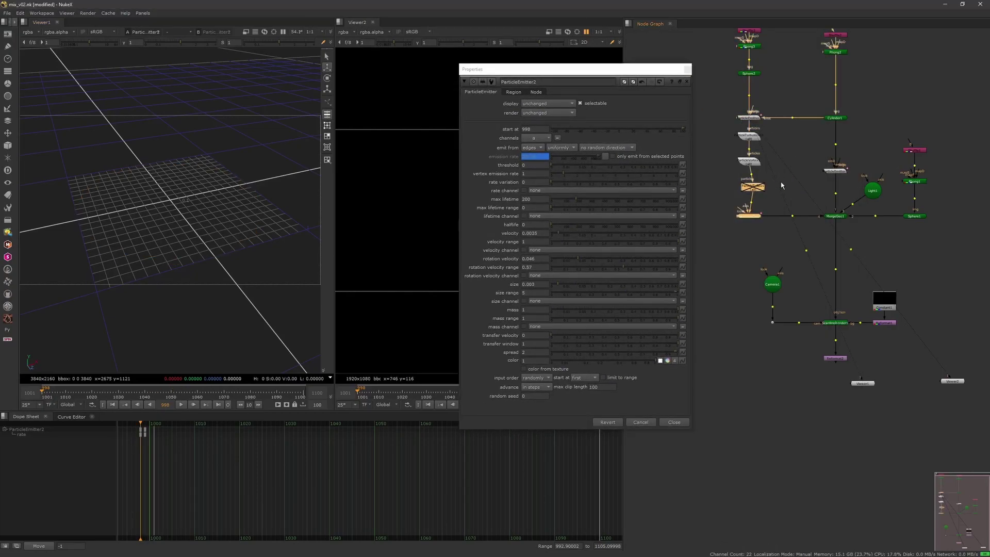
click(687, 70)
click(373, 22)
double_click(749, 118)
drag(334, 265, 487, 265)
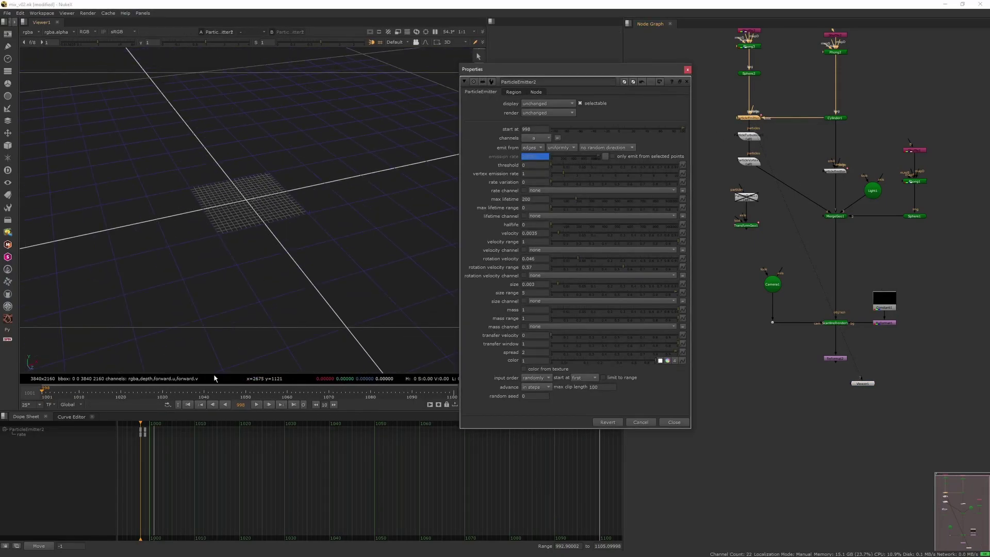
- Reconnect ParticleToGeo and TransformGeo1 between the vortex node and MergeGeo1, and re-enable ParticleToGeo
click(687, 70)
drag(741, 186, 749, 163)
drag(762, 170, 773, 179)
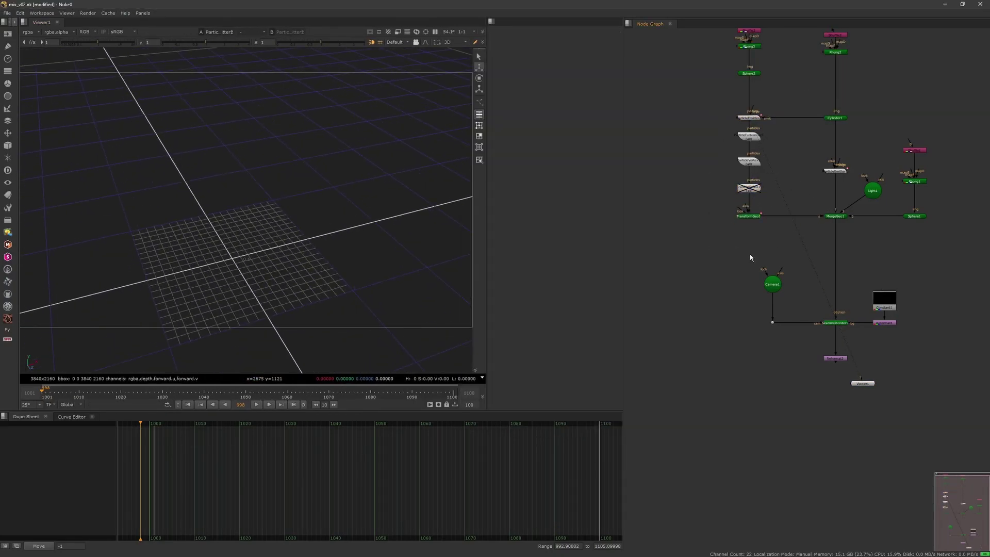
middle_drag(734, 249, 698, 221)
click(712, 161)
key(d)
- Expand the remaining viewer to show the Reformat2 output, move its Viewer node away from the graph, and save
drag(487, 222, 622, 248)
click(826, 356)
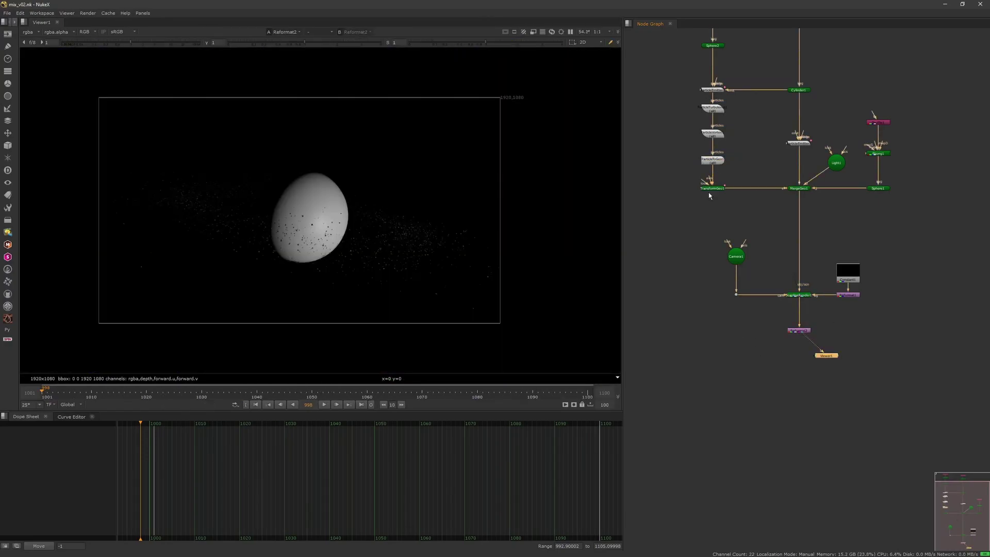
middle_drag(826, 356, 782, 212)
drag(782, 212, 897, 362)
click(741, 168)
middle_drag(724, 171, 729, 360)
key(ctrl+s)
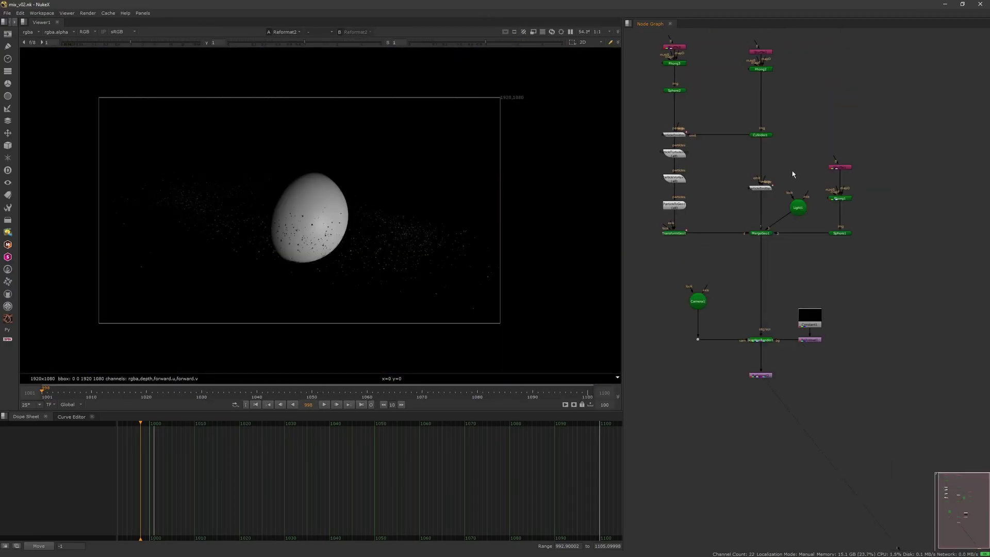
- View MergeGeo1 and ParticleEmitter1 in 3D, and jump to frame 1032 to check the ring particles
click(765, 236)
key(1)
click(435, 268)
scroll(436, 267, down, 8)
click(764, 189)
key(1)
double_click(764, 190)
scroll(387, 271, down, 8)
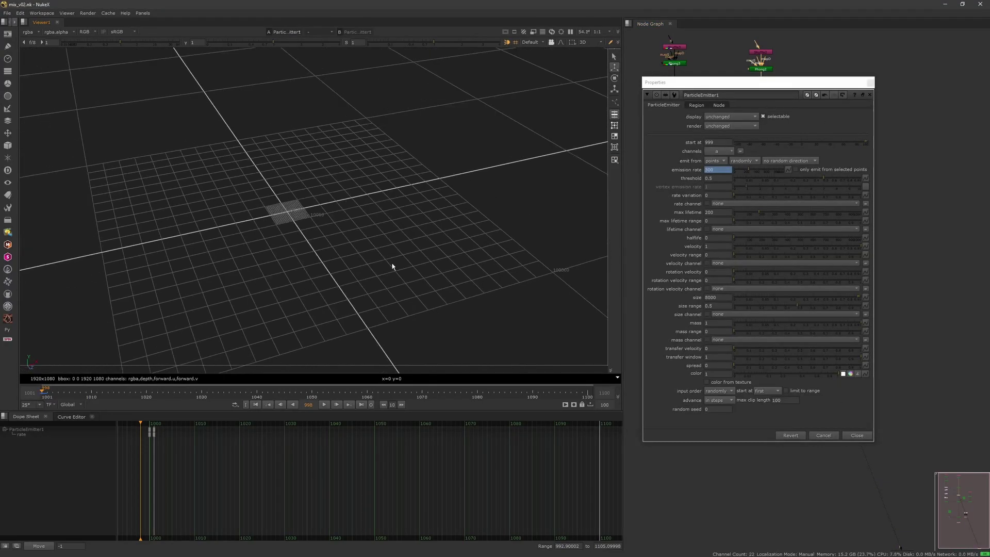
key(f)
click(870, 83)
double_click(762, 190)
click(212, 392)
click(869, 85)
- View the Reformat2 output and adjust ParticleEmitter1's mass range and size range
click(760, 376)
key(1)
double_click(764, 190)
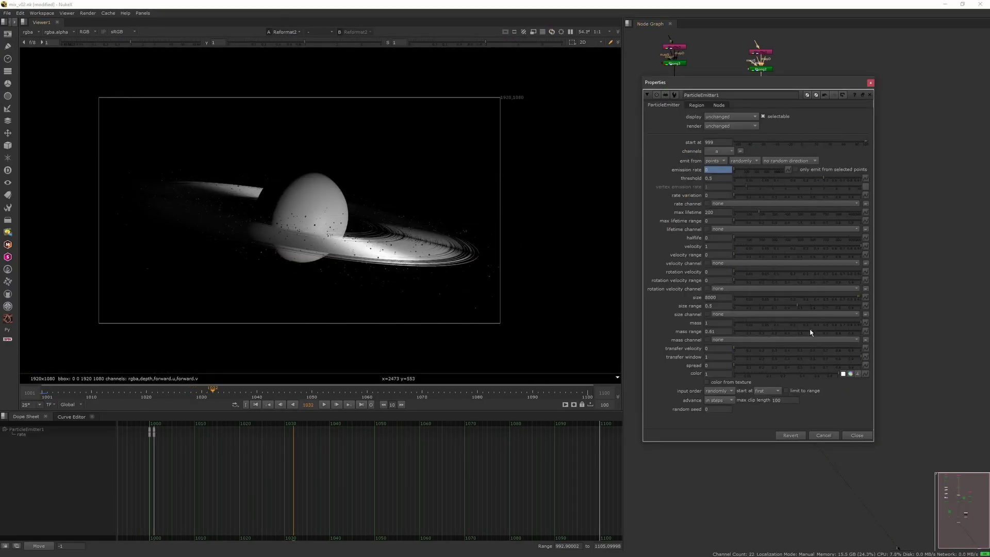
drag(827, 307, 813, 306)
click(870, 83)
- Create a second viewer connected to MergeGeo1, and frame the 3D scene beside the render
key(ctrl+i)
drag(810, 272, 764, 235)
click(24, 23)
click(33, 32)
scroll(478, 230, down, 5)
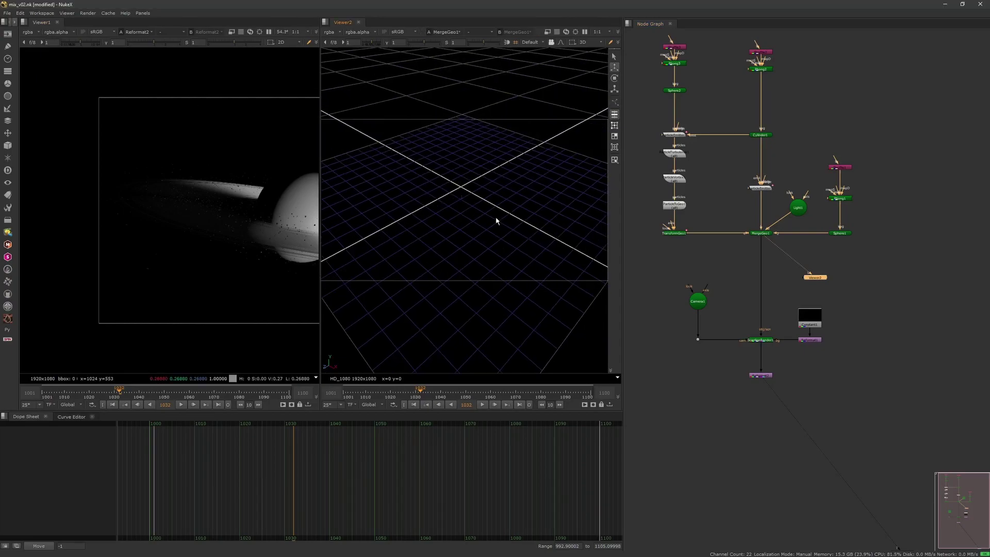
middle_drag(272, 199, 186, 186)
key(f)
scroll(501, 207, down, 4)
key(f)
- Open Camera1's properties, examine its placement relative to the ringed planet in 3D, and save the script
click(761, 233)
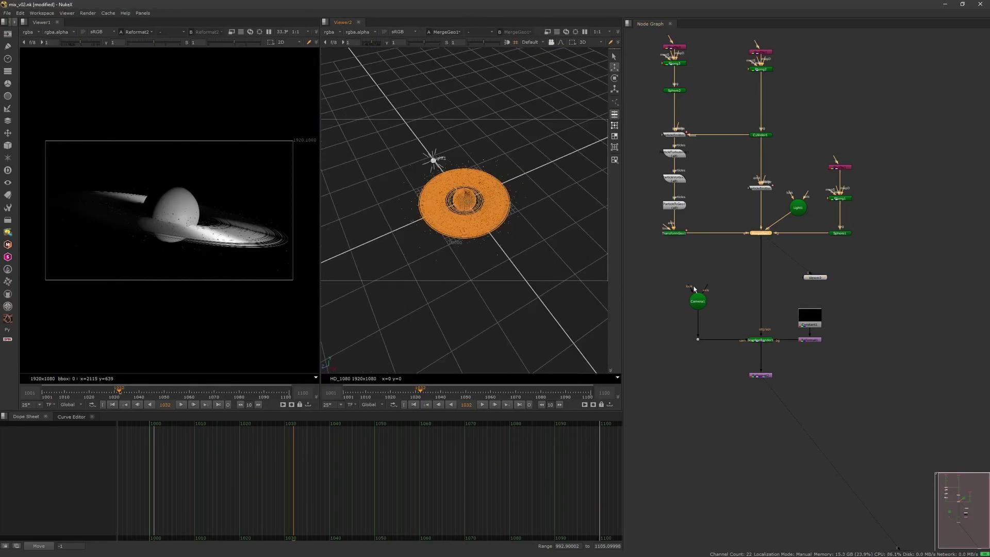
double_click(701, 302)
ctrl+drag(516, 190, 263, 236)
drag(506, 328, 496, 300)
click(795, 249)
click(795, 248)
key(ctrl+s)
- Enlarge the render view of the ringed planet and review ParticleEmitter2's particle size settings
scroll(186, 238, up, 7)
drag(320, 298, 530, 298)
middle_drag(315, 278, 408, 296)
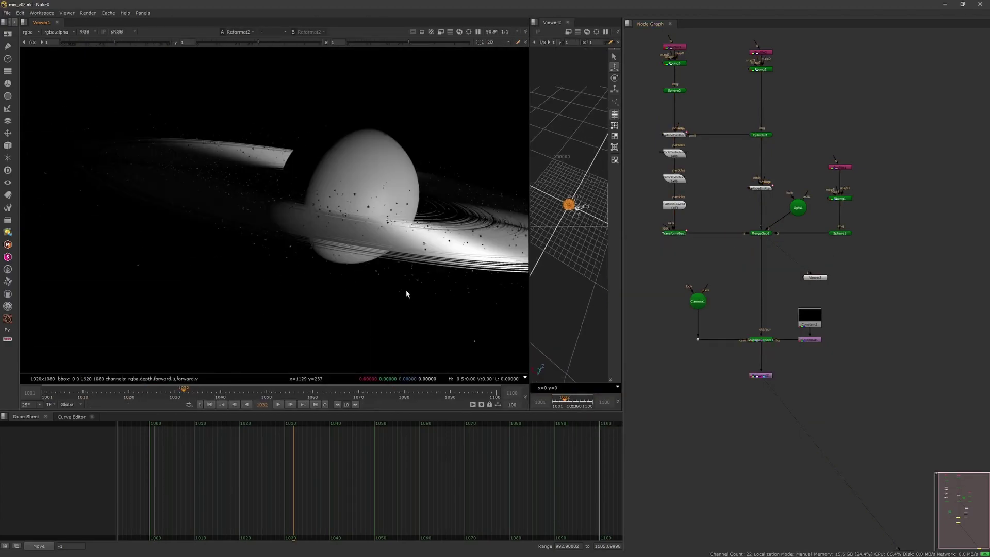
double_click(795, 237)
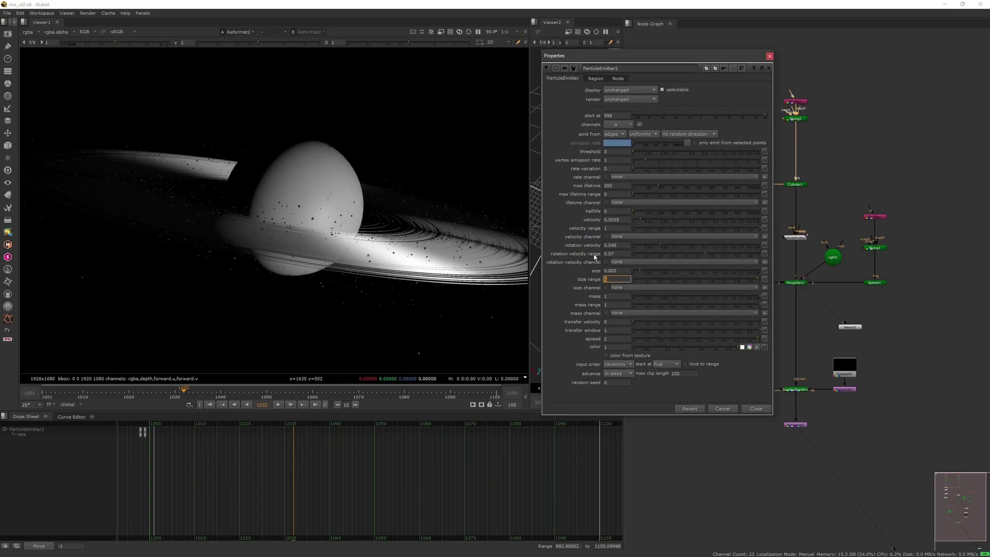
click(770, 57)
- Add a new Sphere node beside Sphere2 and view Sphere2 in 3D
scroll(722, 135, up, 2)
key(Tab)
text(sph)
key(Return)
click(767, 154)
key(1)
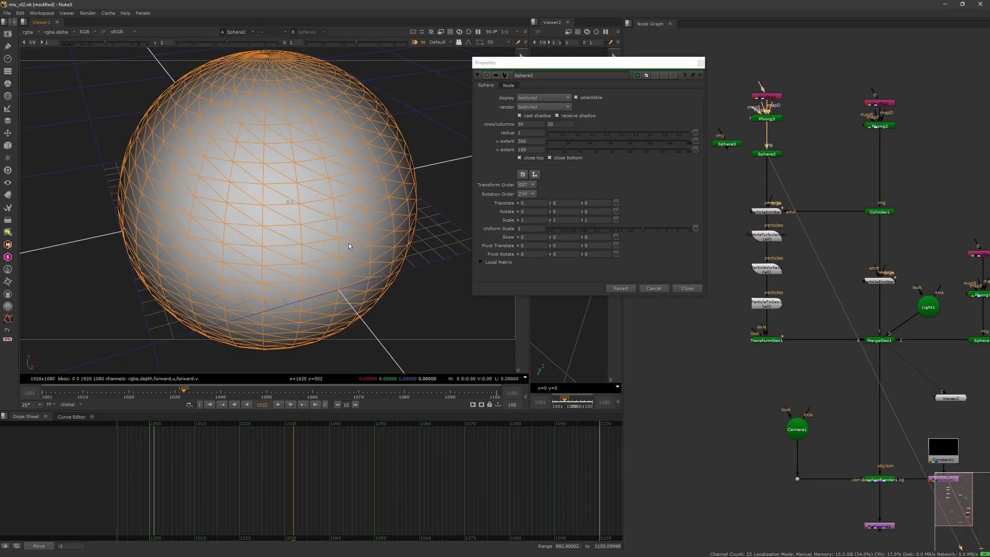
- Rearrange the viewers so the 3D view of Sphere2 sits beside the Reformat2 render
drag(521, 60, 627, 231)
key(Tab)
click(807, 232)
drag(528, 282, 384, 281)
middle_drag(897, 361, 825, 147)
drag(825, 145, 807, 310)
key(Tab)
middle_drag(704, 108, 714, 286)
- Set Sphere3's rows and columns to 6 and its uniform scale to 0.5
double_click(712, 117)
click(752, 38)
middle_drag(666, 112, 709, 150)
double_click(709, 150)
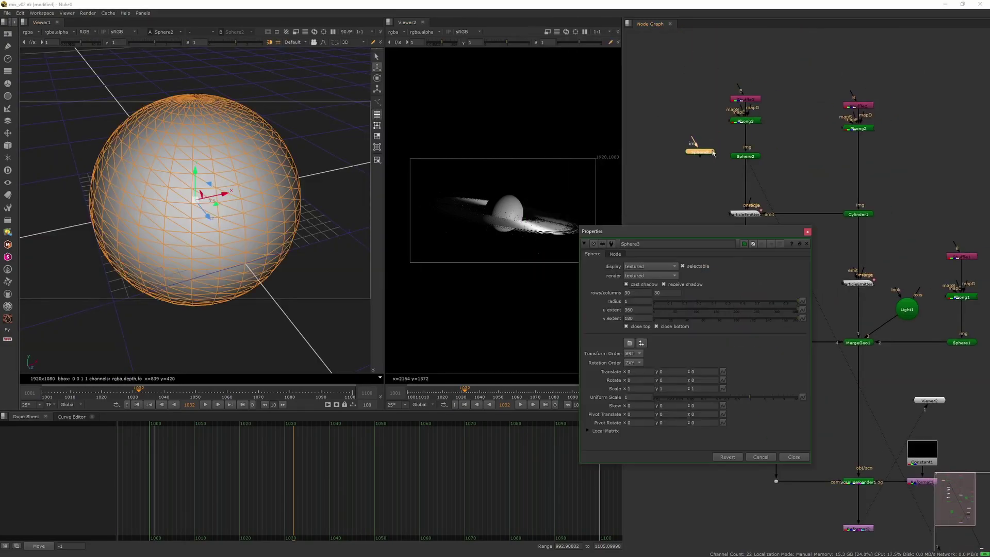
text(6)
key(Tab)
text(6)
double_click(634, 397)
text(.5)
key(Return)
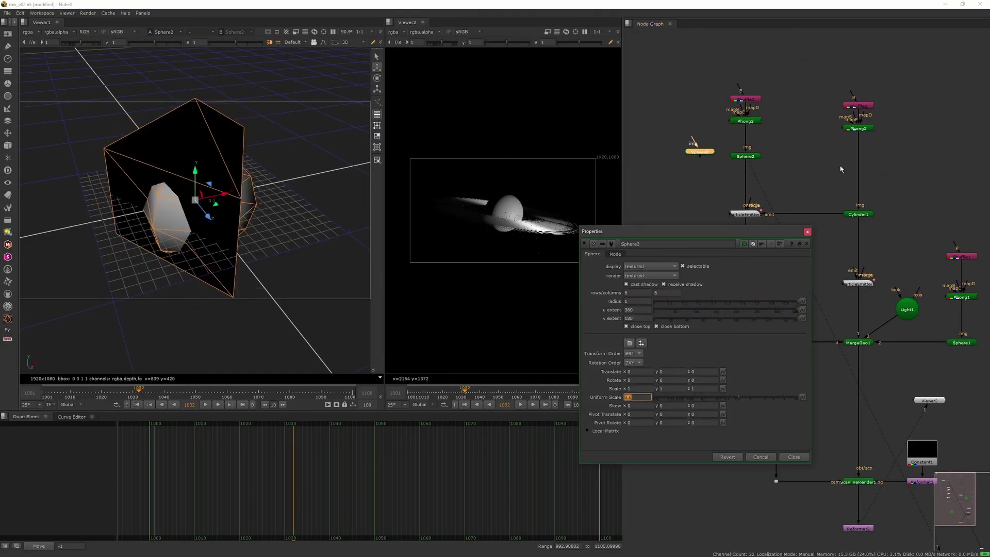
- Connect Sphere3 from Phong3 into the debris particle emitter, and set TransformGeo1's uniform scale to 5000
click(807, 231)
drag(385, 248, 284, 247)
scroll(501, 261, up, 6)
double_click(749, 343)
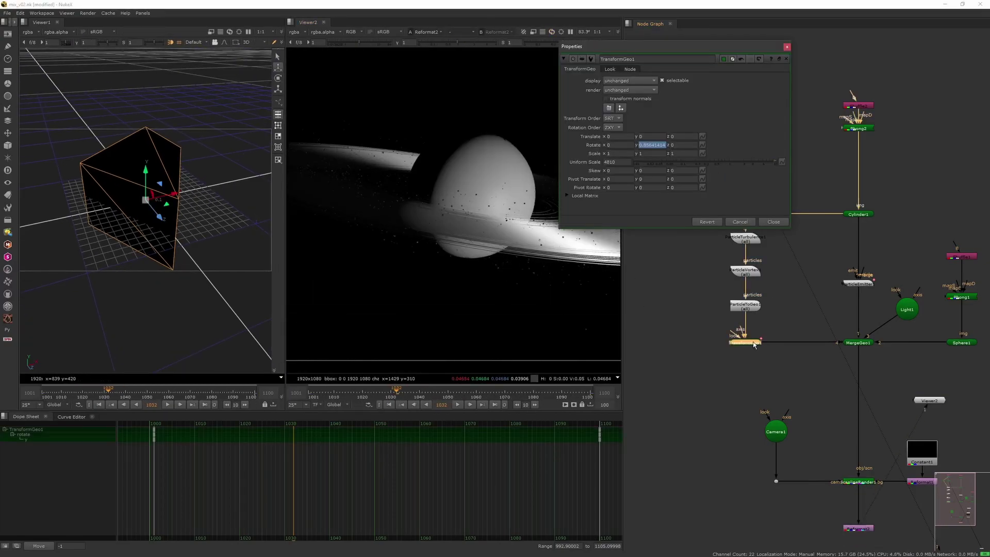
click(770, 221)
key(f)
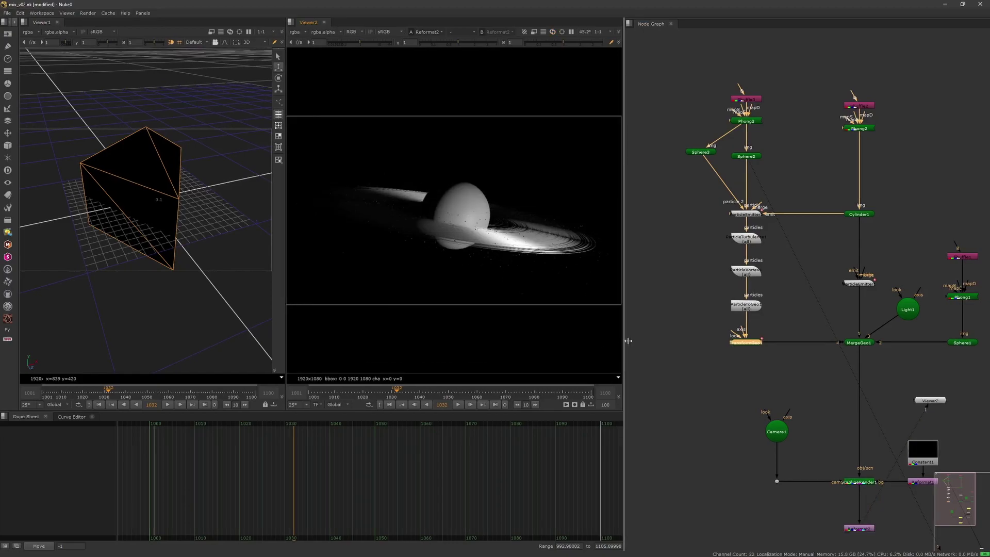
- Inspect the debris up close in the render and set the scale of the background Reformat node to 4
drag(623, 315, 719, 314)
scroll(508, 232, up, 8)
middle_drag(549, 201, 620, 276)
middle_drag(886, 364, 754, 155)
double_click(887, 272)
text(4)
key(Return)
click(811, 272)
- Set Reformat2's scale to 0.25 and fit the whole render in the viewer
double_click(824, 319)
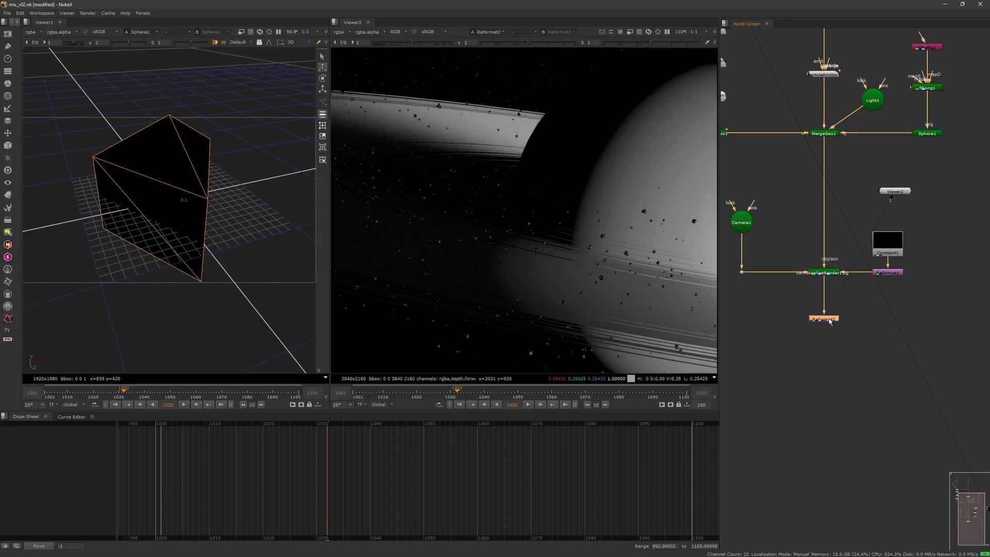
drag(613, 303, 549, 289)
text(.25)
key(Return)
click(795, 259)
middle_drag(527, 254, 537, 284)
key(f)
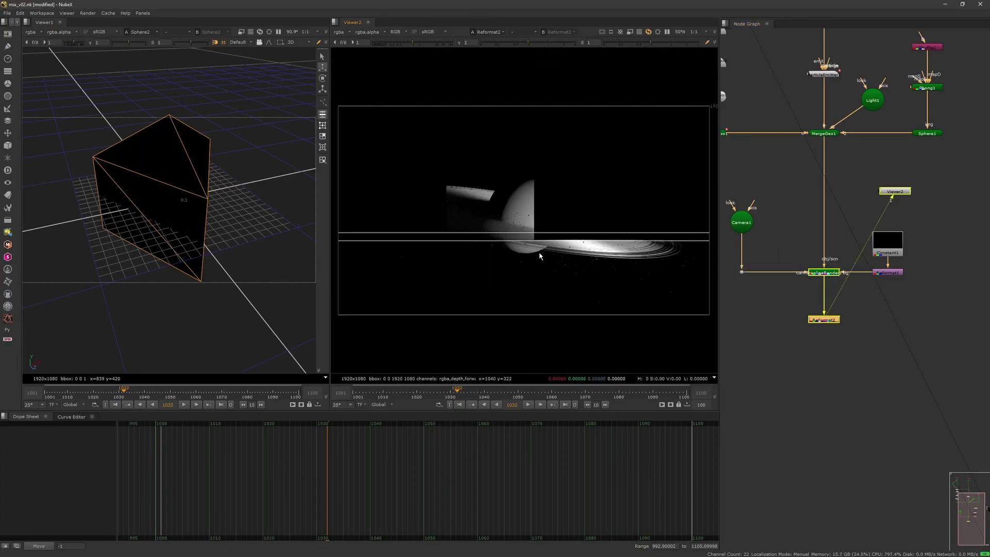
- Add a Noise node below the render and view it, setting its x/y size to 1 and gamma to about 0.045
click(830, 327)
click(861, 344)
middle_drag(862, 345, 833, 286)
key(Tab)
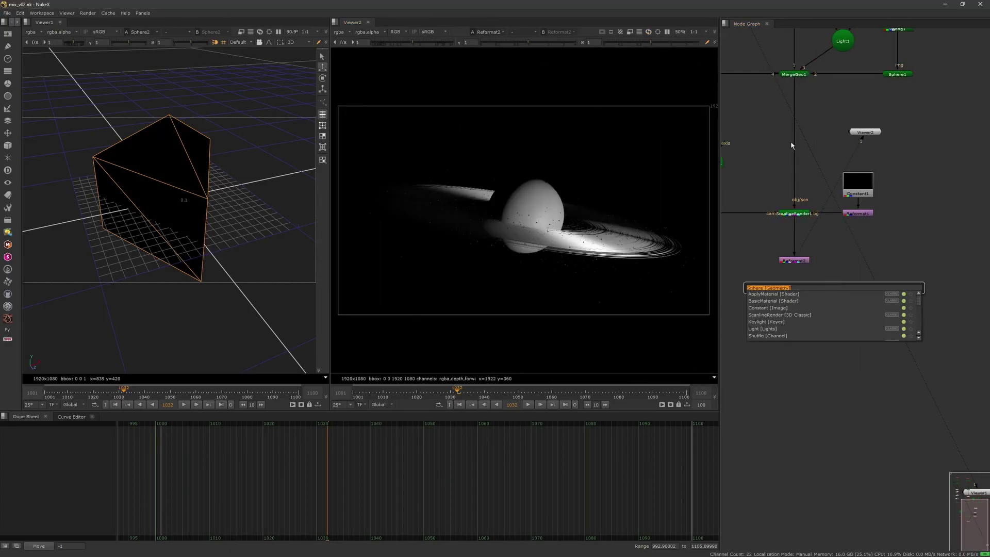
click(773, 301)
drag(838, 292, 853, 298)
key(1)
double_click(853, 298)
drag(663, 325, 641, 324)
click(853, 300)
double_click(853, 299)
drag(721, 367, 649, 367)
click(809, 231)
- Merge Noise1 with the Reformat2 render, view the combined result, and save the script
click(794, 311)
key(m)
click(772, 259)
drag(814, 305, 854, 296)
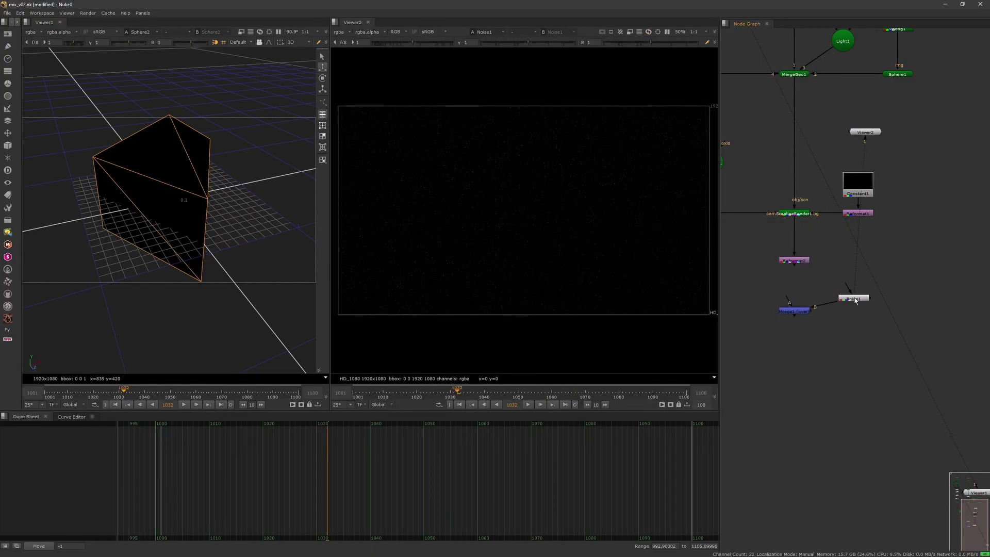
key(1)
key(ctrl+s)
drag(329, 366, 255, 355)
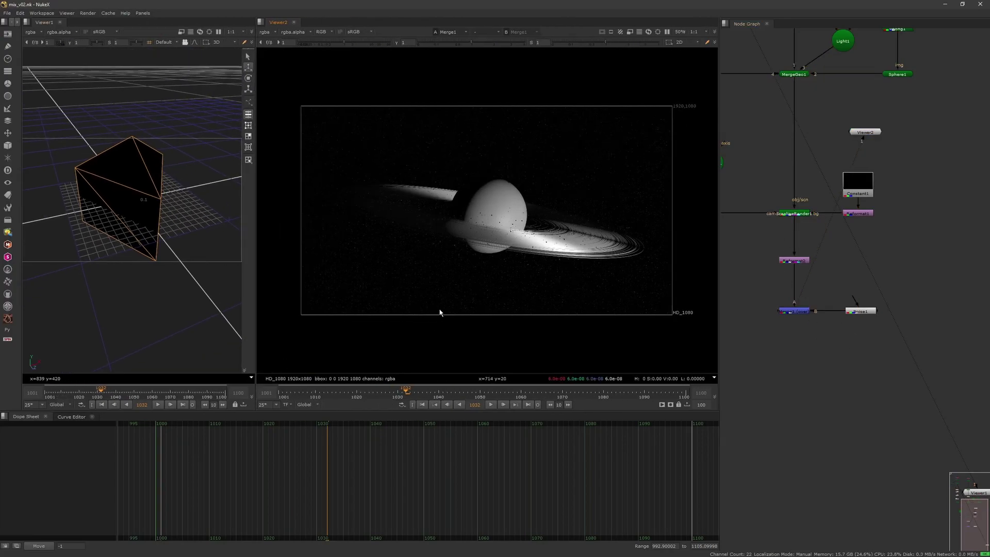
- Check TransformGeo1's animated rotation on a later frame, return to frame 1001, and examine Noise1's settings
middle_drag(791, 182, 924, 203)
double_click(821, 96)
drag(300, 400, 578, 395)
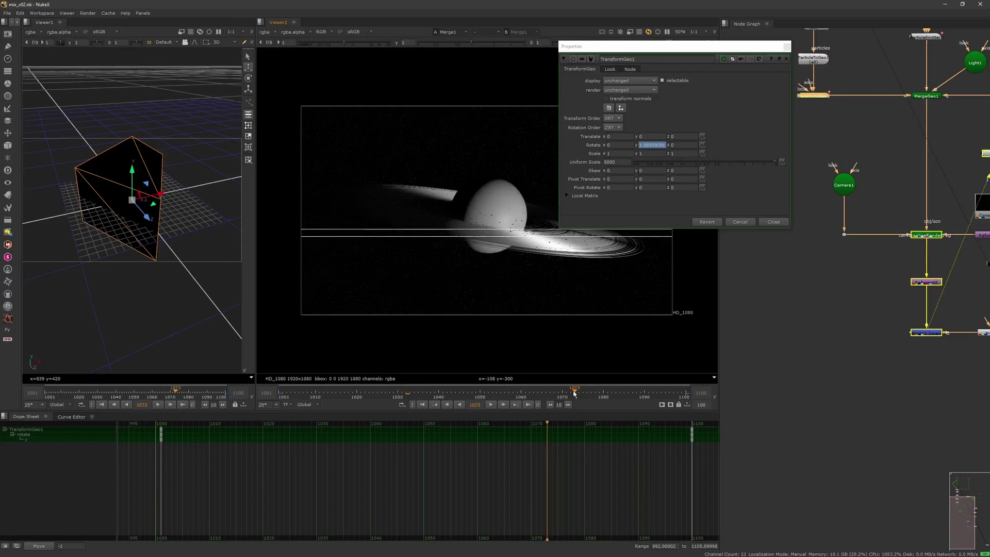
click(423, 404)
click(773, 222)
click(831, 311)
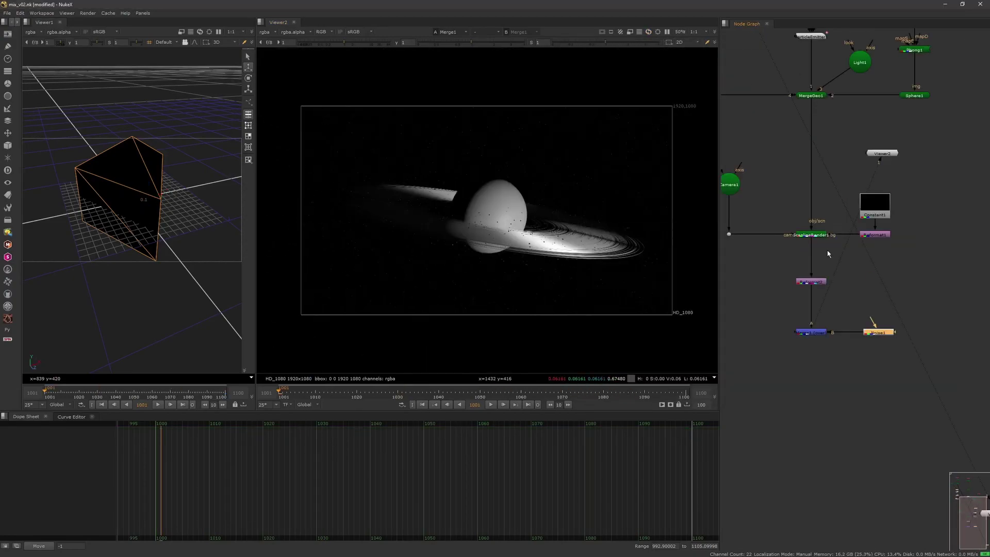
scroll(580, 301, up, 1)
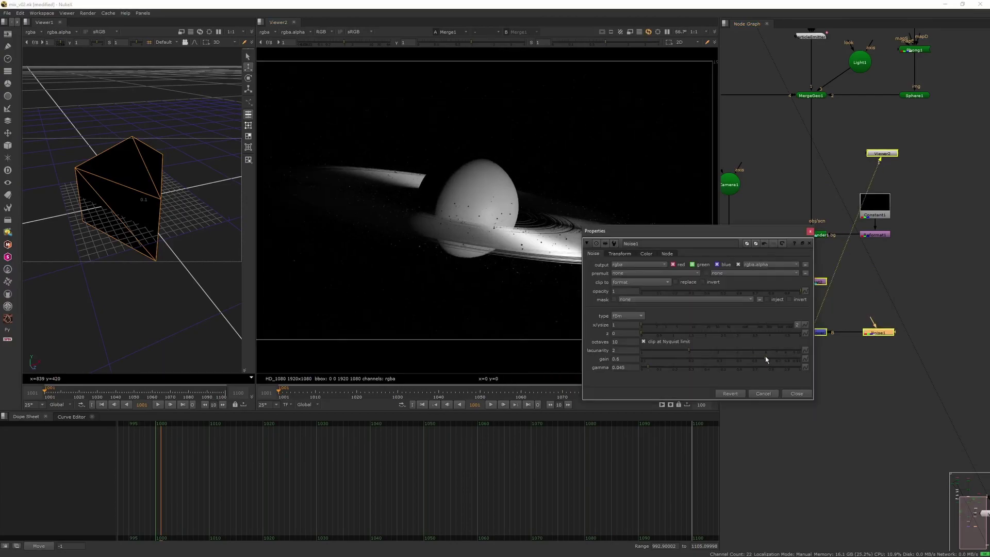
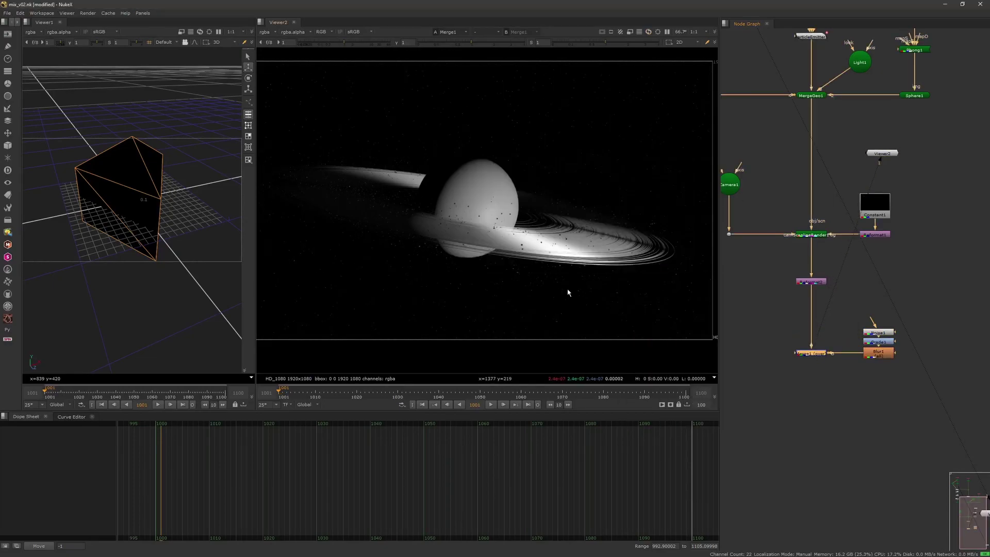
- Add an eFibonacciGlow after Merge1, reduce its size to about 13, and adjust its tolerance
scroll(568, 298, down, 1)
key(Tab)
text(e)
click(758, 376)
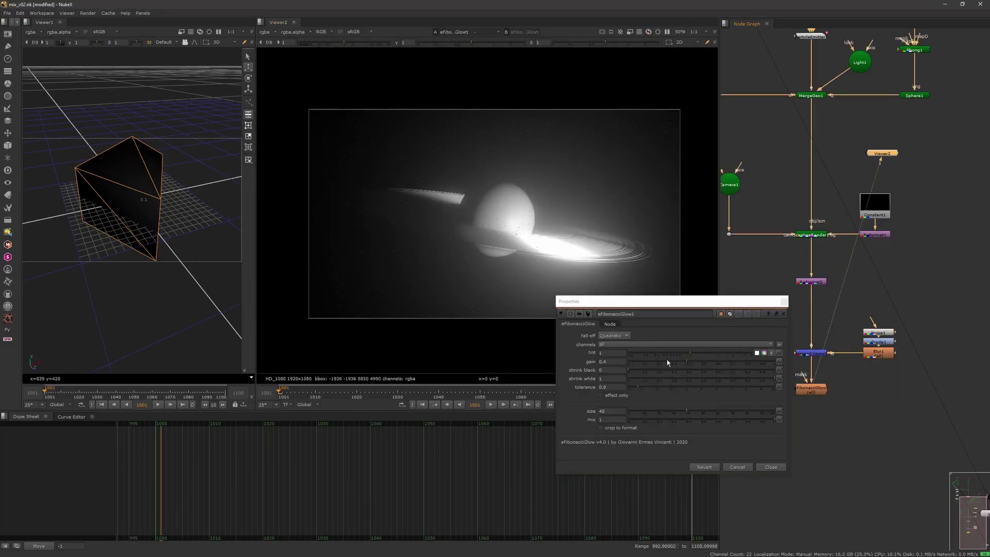
drag(686, 417, 647, 411)
click(641, 388)
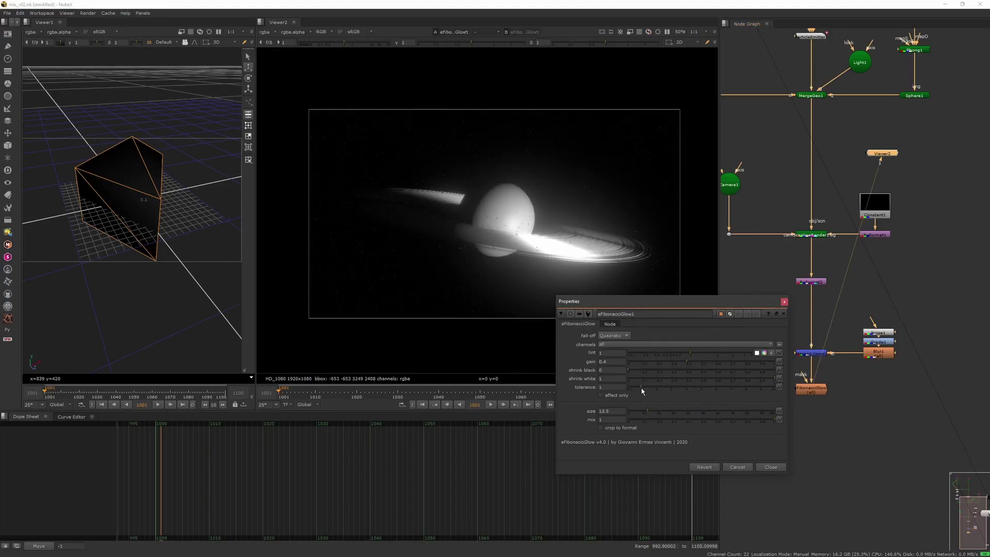
click(784, 303)
scroll(826, 261, down, 1)
- Set the specular of the ring's Phong2 material to about 0.17 and save the script
middle_drag(826, 261, 852, 333)
middle_drag(861, 40, 886, 128)
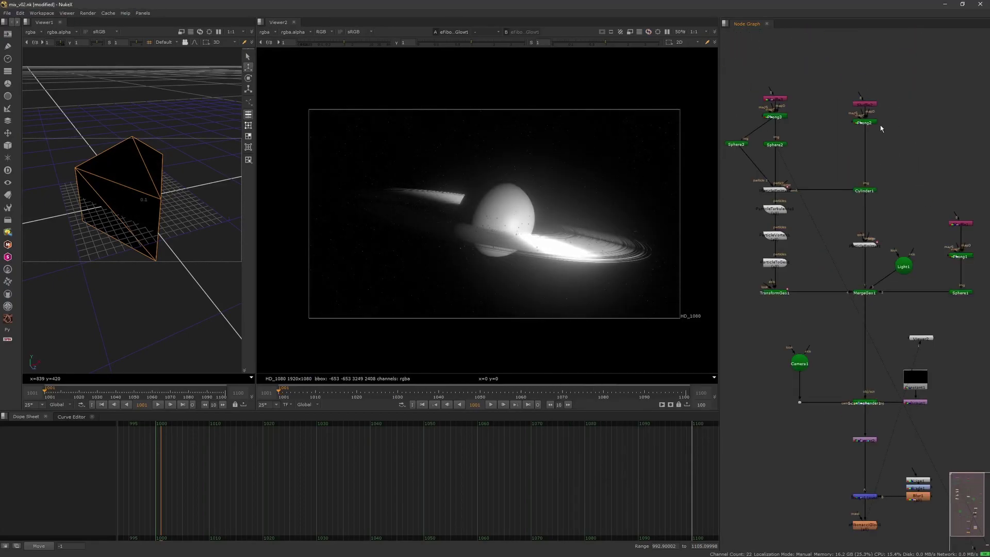
double_click(866, 123)
drag(676, 33, 740, 54)
click(658, 121)
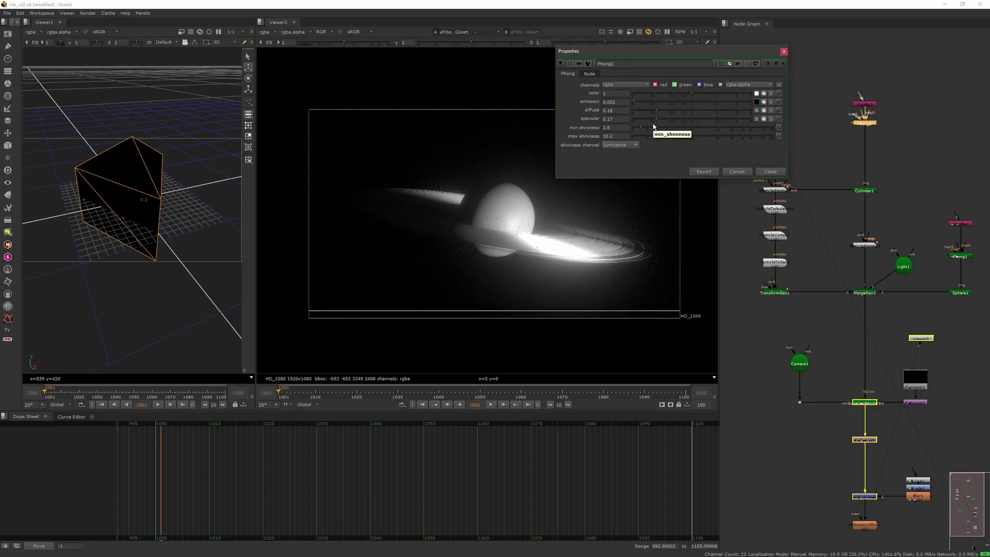
middle_drag(589, 265, 582, 261)
click(784, 51)
key(ctrl+s)
- Insert a Chromatik effect between Merge1 and the eFibonacciGlow node and view its output
middle_drag(843, 462, 825, 240)
key(Tab)
text(chr)
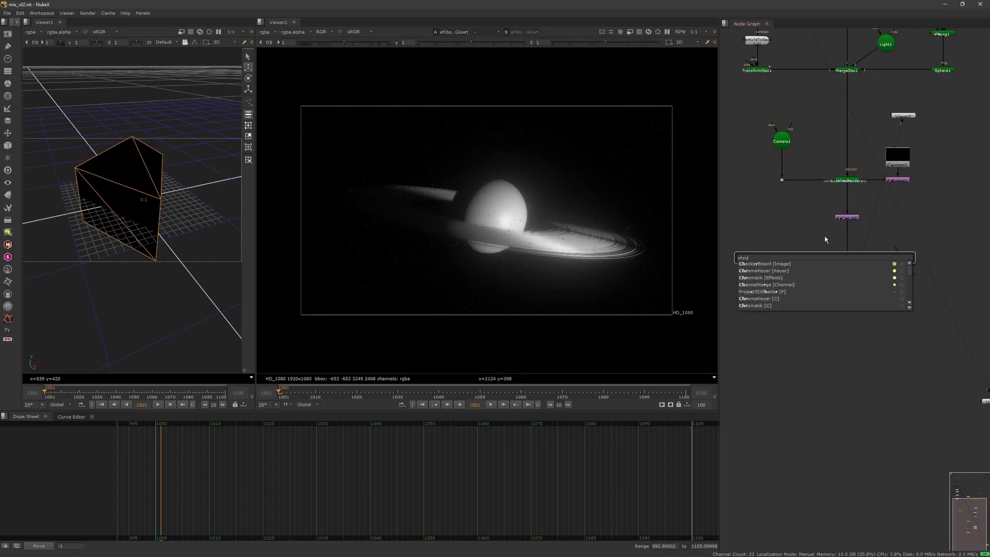
click(776, 274)
click(816, 280)
drag(848, 301, 848, 388)
drag(844, 339, 846, 317)
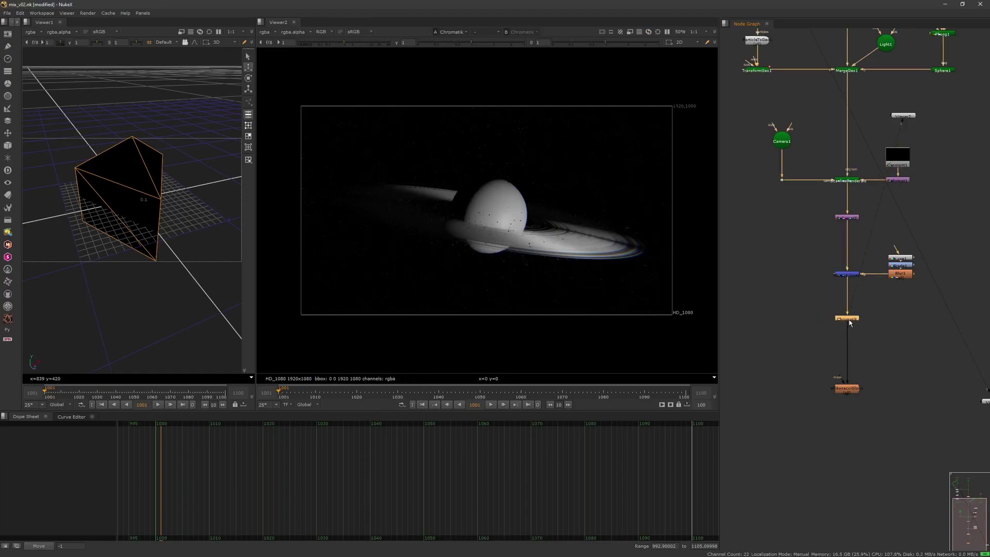
- Adjust the Chromatik effect and inspect its color fringing up close on the render
double_click(849, 319)
drag(669, 338, 669, 338)
scroll(568, 178, up, 5)
scroll(568, 178, down, 5)
- View the eFibonacciGlow output up close, reduce the glow's size slightly, and save the script
click(847, 388)
key(1)
scroll(514, 162, up, 4)
middle_drag(514, 162, 531, 211)
scroll(532, 214, down, 5)
double_click(847, 388)
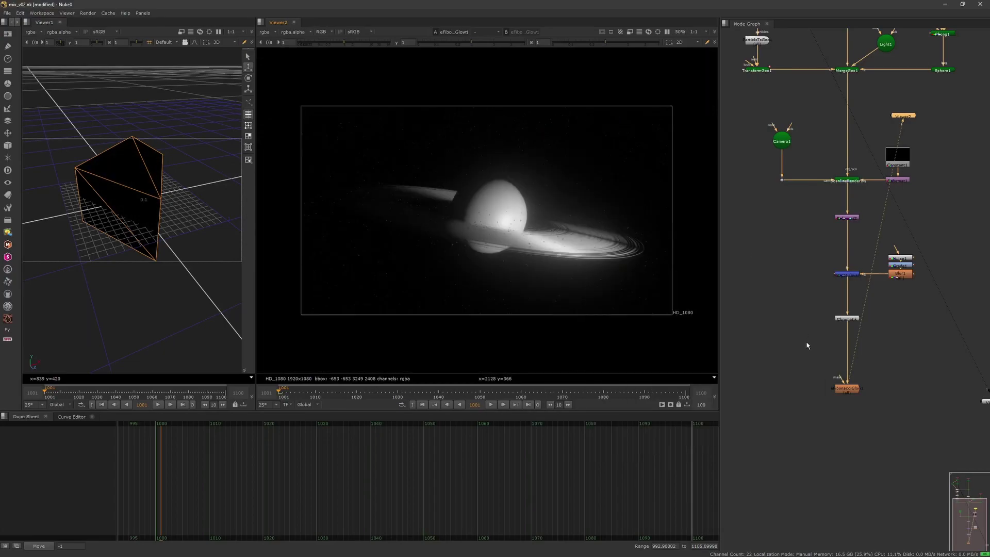
click(784, 301)
key(ctrl+s)
- Lower the specular of the planet's Phong1 to 0.03 and of the ring's Phong2 to 0.04
middle_drag(887, 129, 859, 240)
double_click(920, 147)
drag(722, 81, 828, 94)
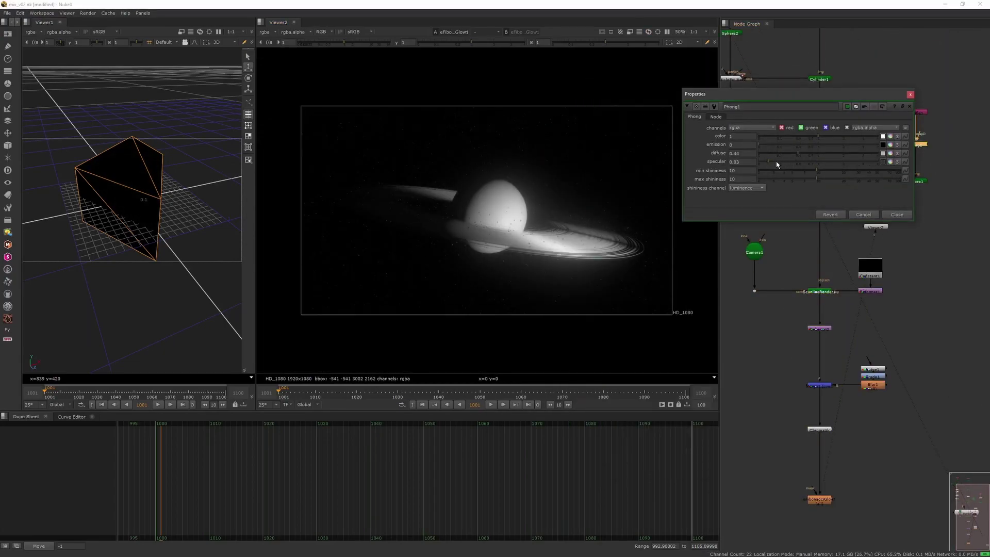
click(910, 94)
middle_drag(836, 50, 897, 165)
double_click(882, 126)
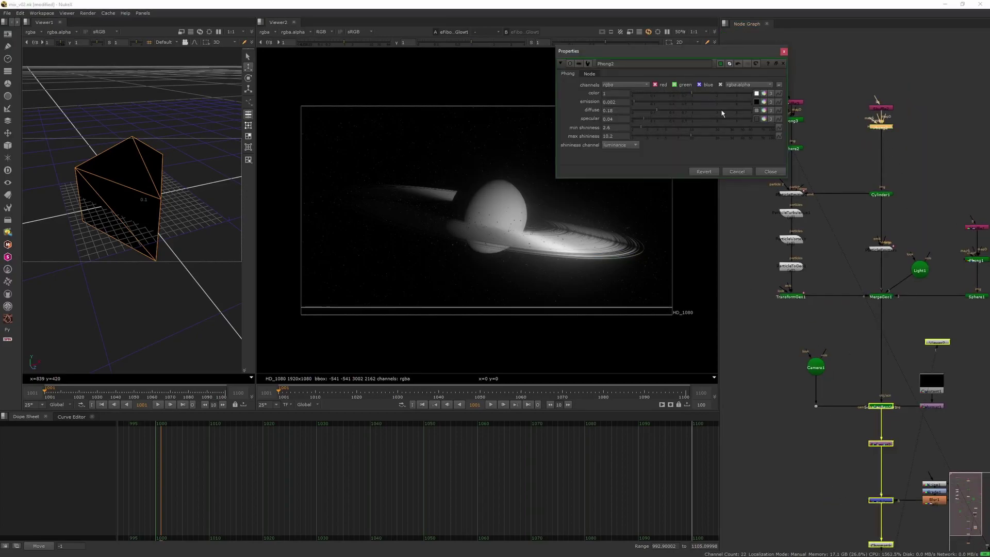
click(784, 52)
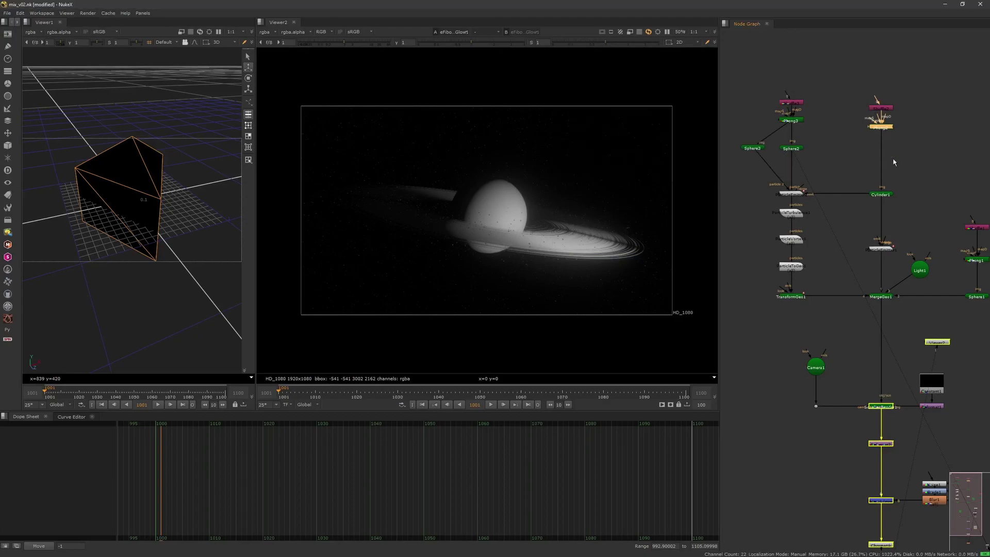
- Show ParticleEmitter1's emission rate curve and lower its keyframe at frame 1000 to about 163
middle_drag(885, 134, 873, 71)
double_click(871, 187)
click(161, 423)
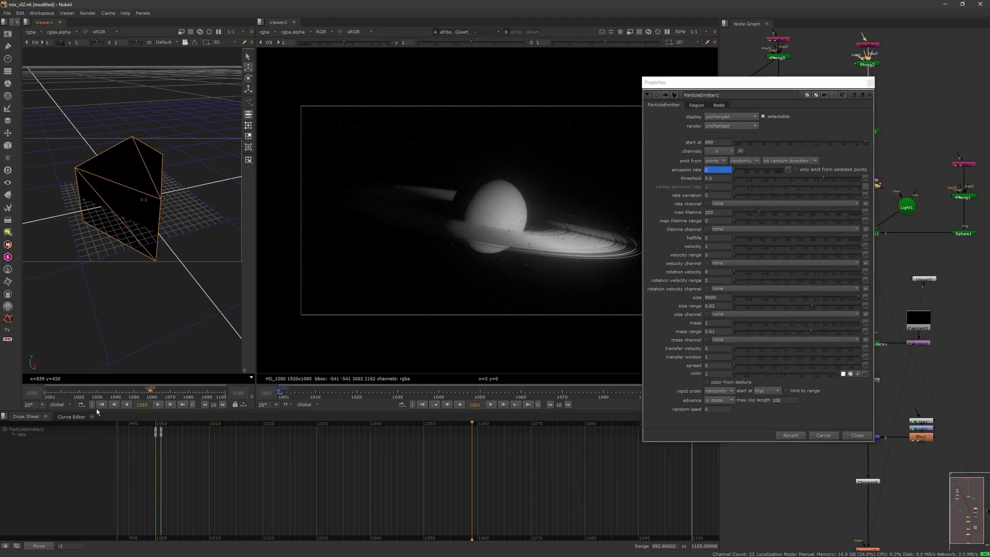
click(71, 416)
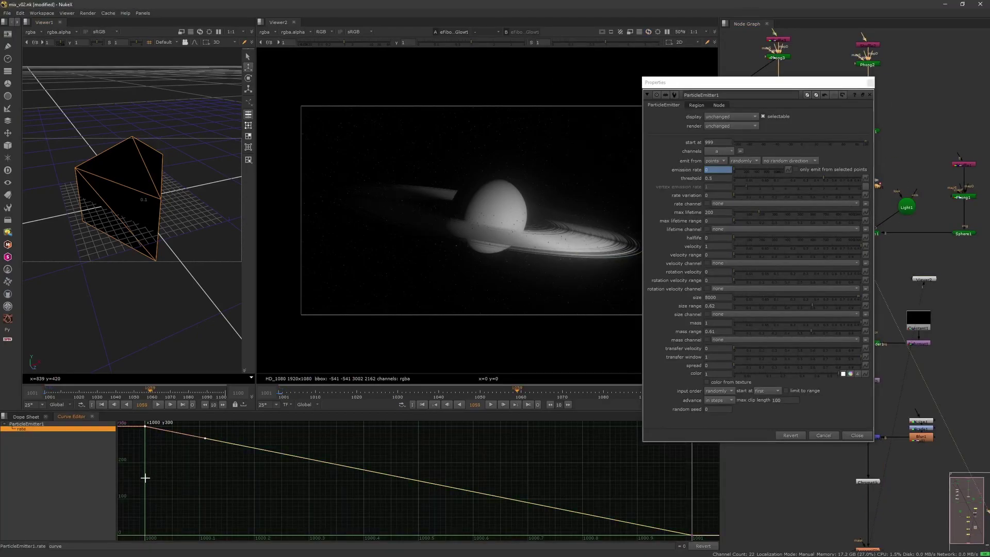
drag(146, 479, 145, 475)
- Set ParticleEmitter1's size to 9000, size range to 0.5 and rate keyframe to about 167, and save the script
drag(709, 297, 701, 288)
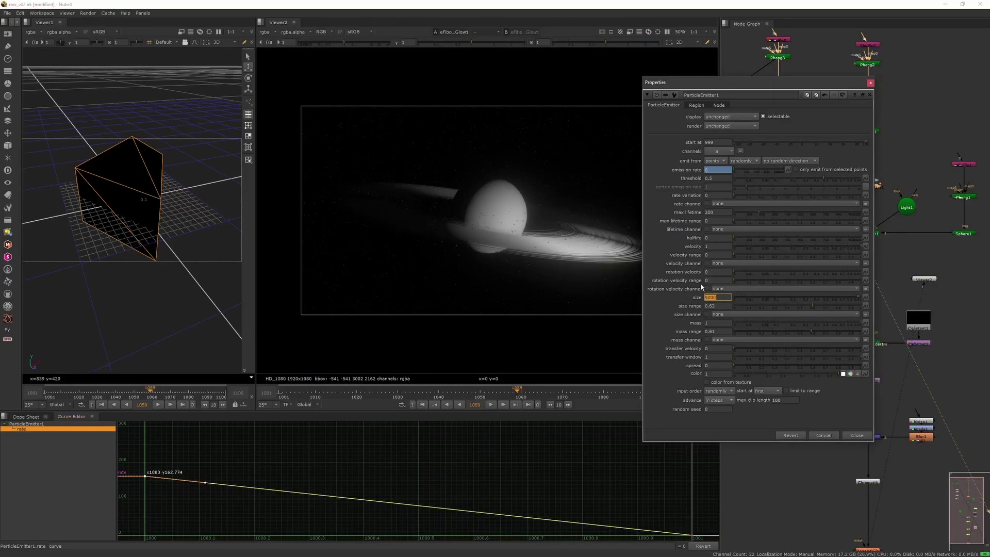
drag(722, 82, 811, 63)
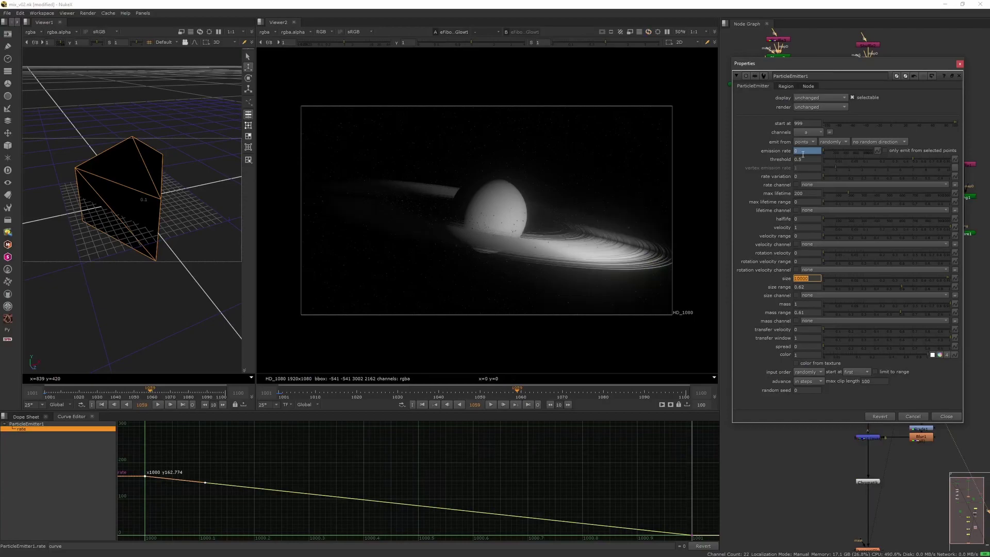
text(9000)
key(Tab)
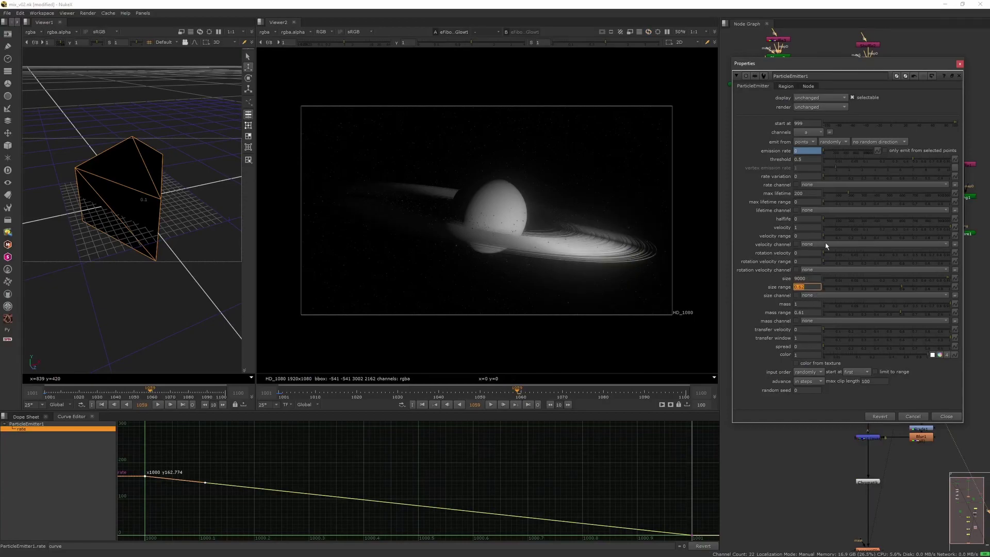
mouse_move(144, 476)
mouse_down()
mouse_move(155, 502)
mouse_move(145, 480)
mouse_up()
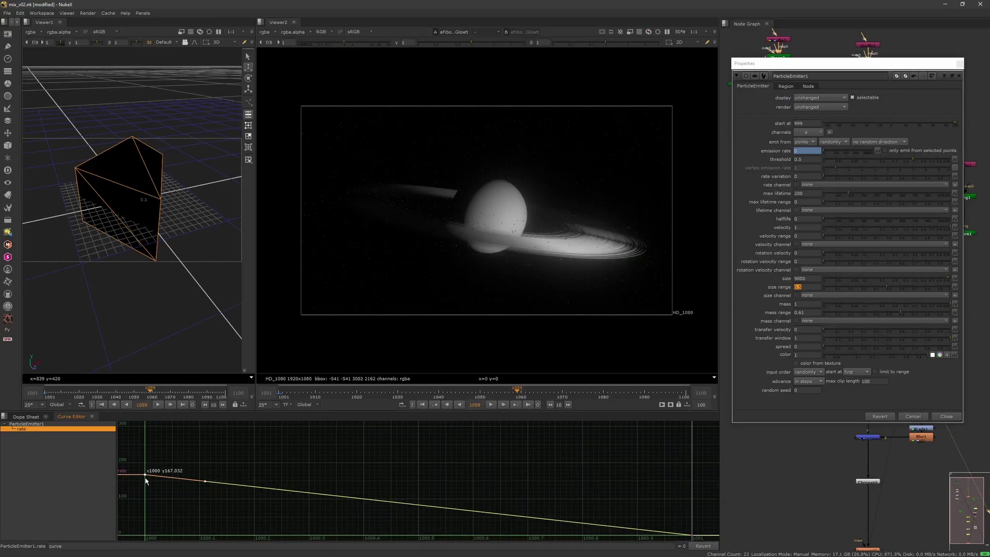
click(959, 72)
key(ctrl+s)
- Make room below ScanlineRender1 in the node graph and insert a Dot on its output
middle_drag(754, 369, 732, 277)
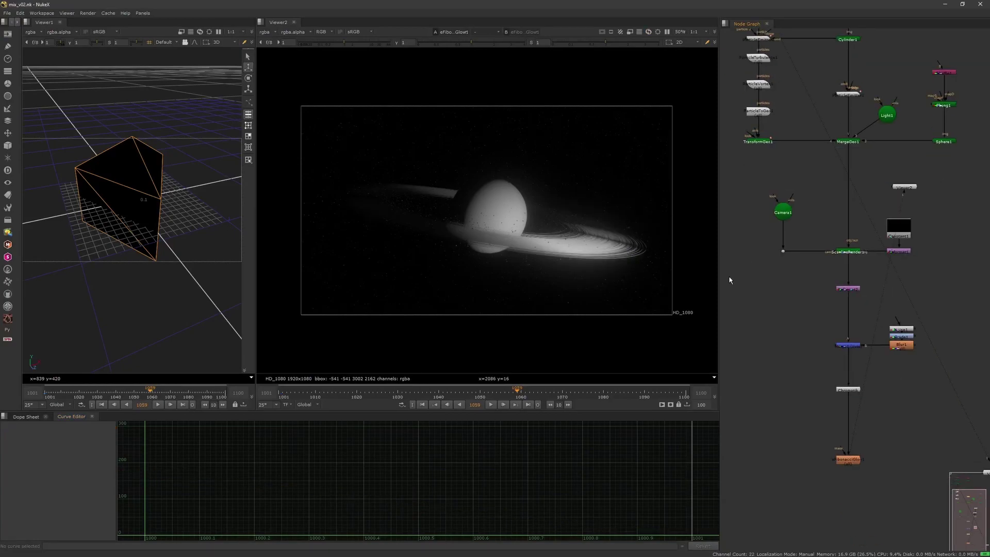
middle_drag(818, 323, 805, 243)
drag(804, 240, 855, 201)
key(1)
middle_drag(808, 99, 813, 164)
drag(814, 164, 856, 117)
key(1)
middle_drag(872, 332, 829, 323)
- Add a P_Matte node beside the Dot, fed by the render's P position channels, and view the Dot's output
drag(851, 161, 925, 294)
drag(773, 284, 829, 251)
key(1)
double_click(924, 296)
drag(769, 162, 819, 114)
key(1)
click(704, 211)
double_click(951, 450)
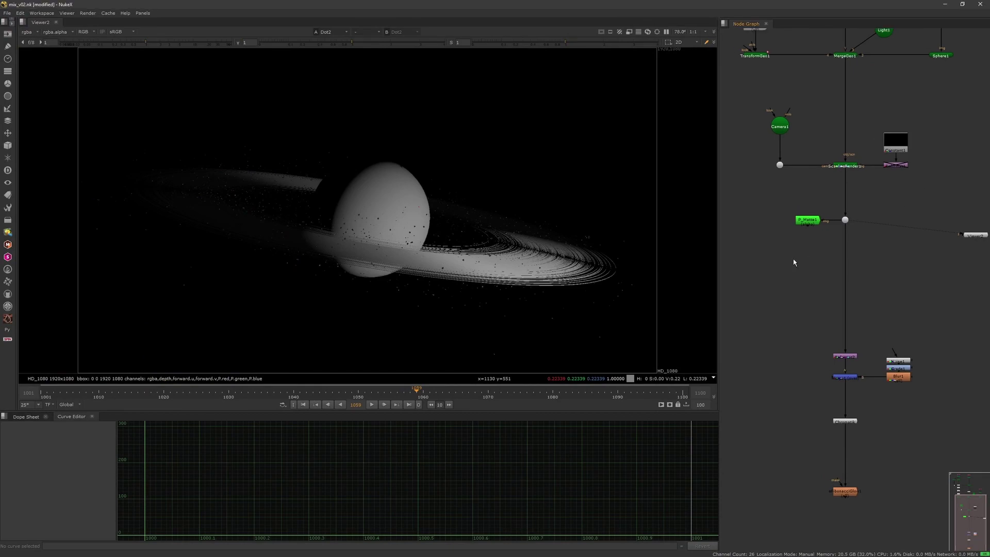
- View the output of P_Matte1
middle_drag(794, 260, 824, 252)
click(837, 211)
key(1)
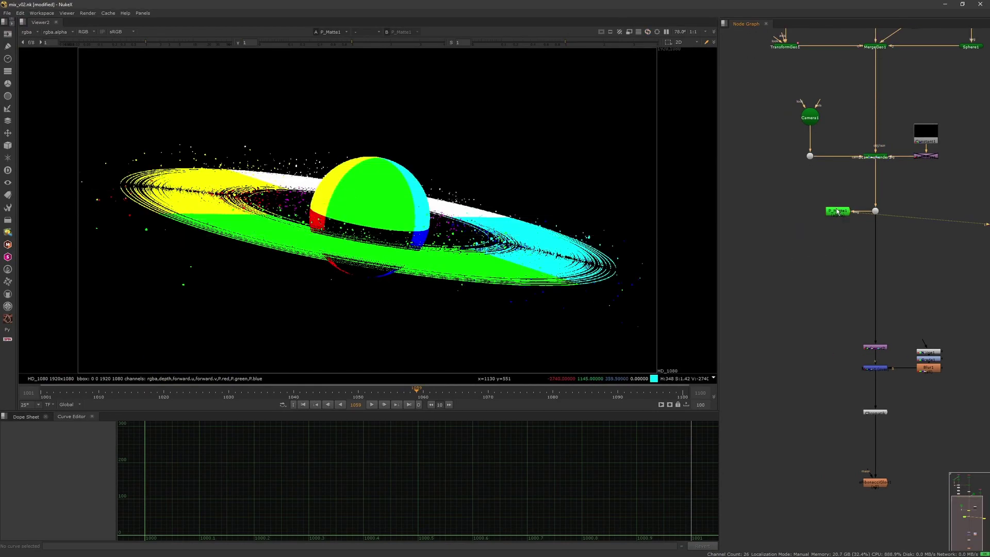
- Open P_Matte1's properties and sample its centre position from the sunlit-side edge of the planet, checking the alpha matte
double_click(837, 211)
drag(672, 255, 797, 225)
key(a)
click(832, 299)
ctrl+click(417, 234)
key(a)
ctrl+click(416, 204)
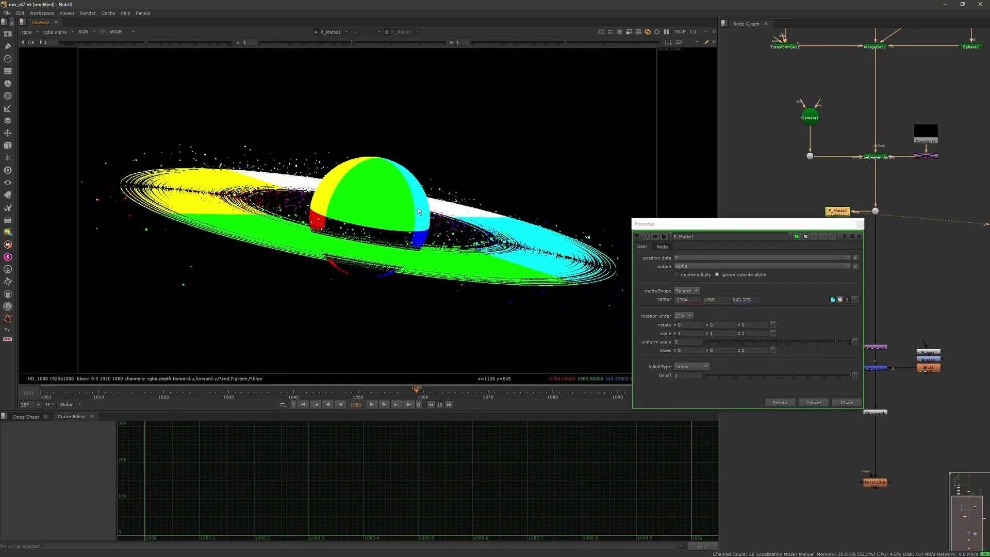
key(a)
- Set P_Matte1's uniform scale to 10000 and step it down to 8300
click(768, 340)
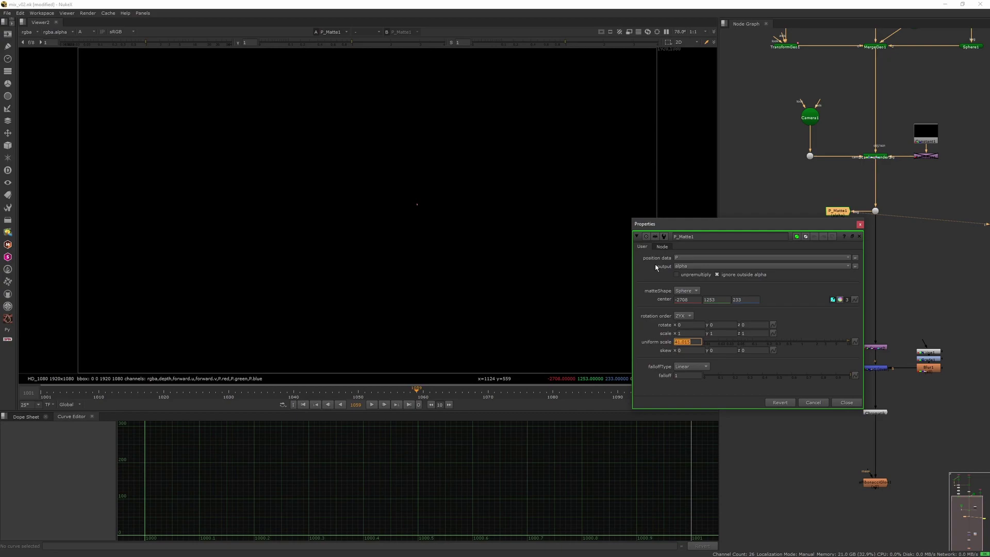
text(10000)
key(Return)
key(Down)
key(Up)
key(Right)
key(Right)
key(Down)
key(Down)
key(Down)
key(Down)
key(Down)
key(Down)
key(Down)
key(Down)
key(Down)
key(Down)
key(Down)
key(Down)
key(Down)
key(Down)
key(Down)
key(Down)
key(Down)
- Sample P_Matte1's centre from the ring's right side and adjust its axis scales, with uniform scale about 8235 and falloff 4.74
ctrl+click(533, 227)
ctrl+click(568, 255)
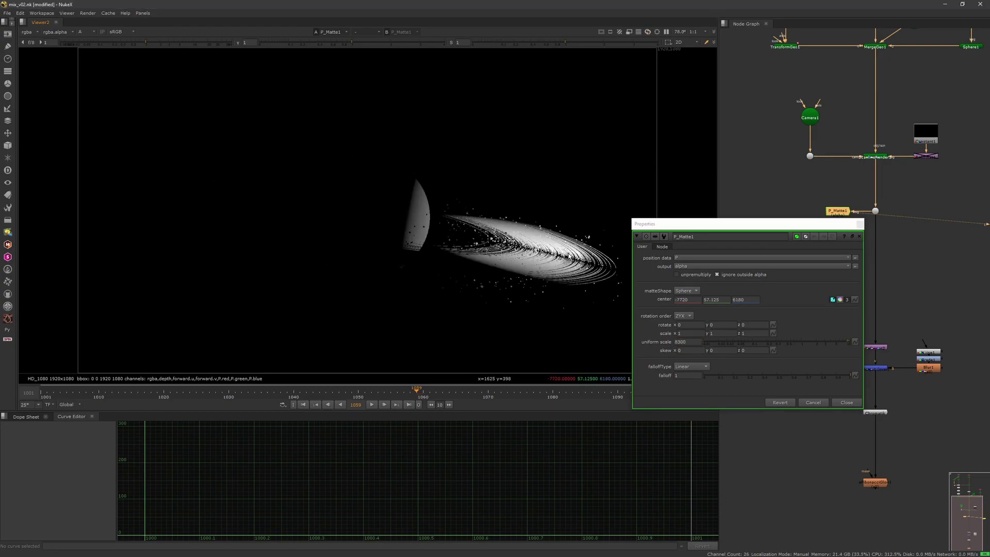
middle_drag(685, 342, 611, 342)
ctrl+click(559, 267)
middle_drag(681, 334, 657, 334)
middle_drag(683, 376, 721, 376)
middle_drag(585, 268, 748, 337)
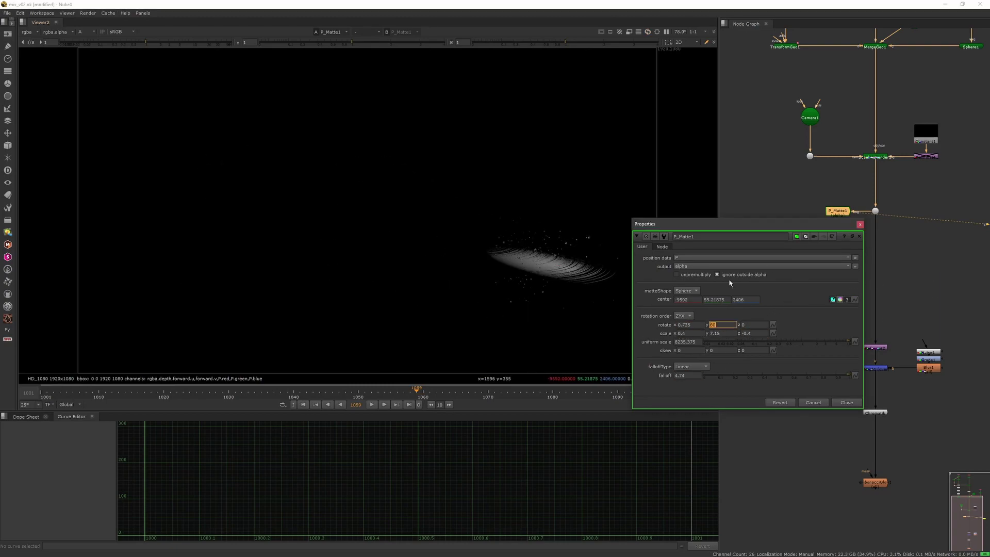
- Re-sample P_Matte1's centre on the ring's right side and set its rotation to 10, 60, 50
ctrl+click(575, 253)
middle_drag(690, 325, 639, 318)
click(860, 224)
- Insert a Reformat node between the render and the Dot, add a Grade node below, and view P_Matte1's alpha
click(860, 301)
click(875, 211)
key(1)
key(a)
click(861, 271)
middle_drag(861, 270, 840, 220)
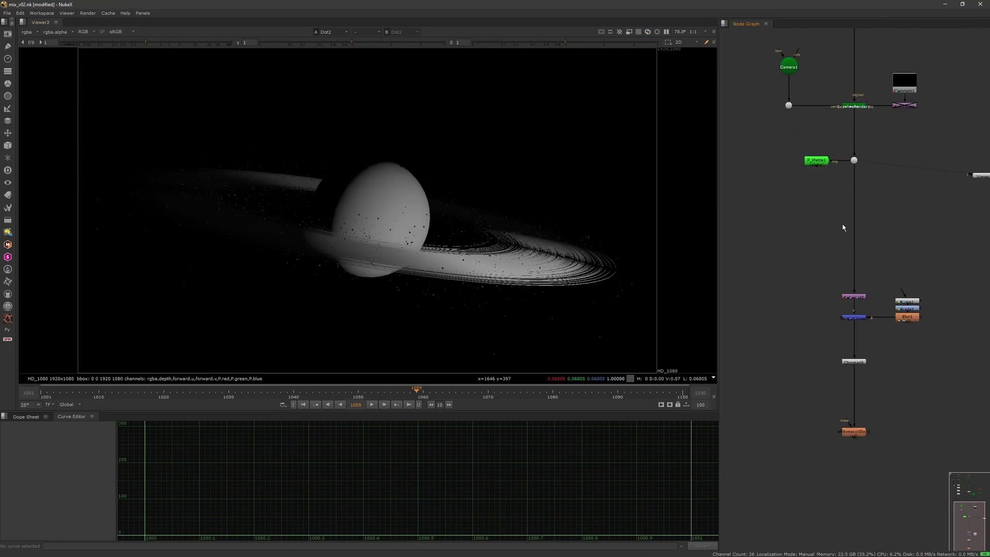
drag(859, 185, 820, 161)
key(a)
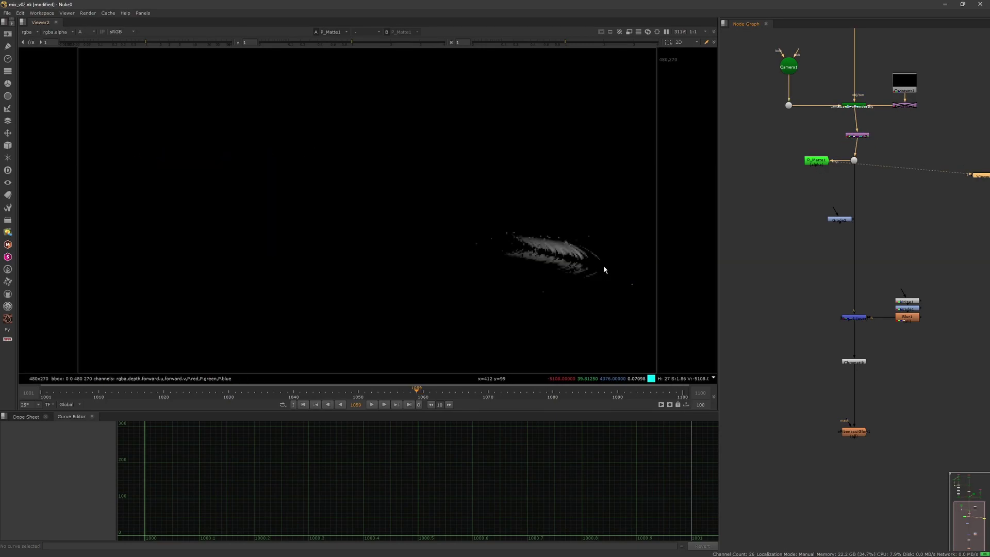
- Toggle the background's Reformat1 for comparison and set its scale to 4
click(907, 105)
key(d)
key(d)
key(d)
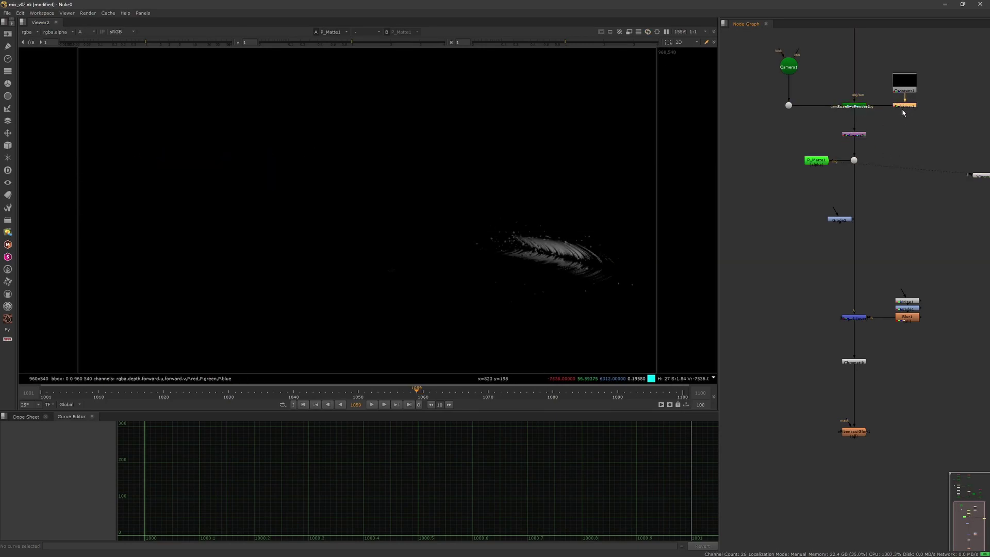
double_click(904, 106)
drag(642, 198, 605, 188)
text(4)
key(Return)
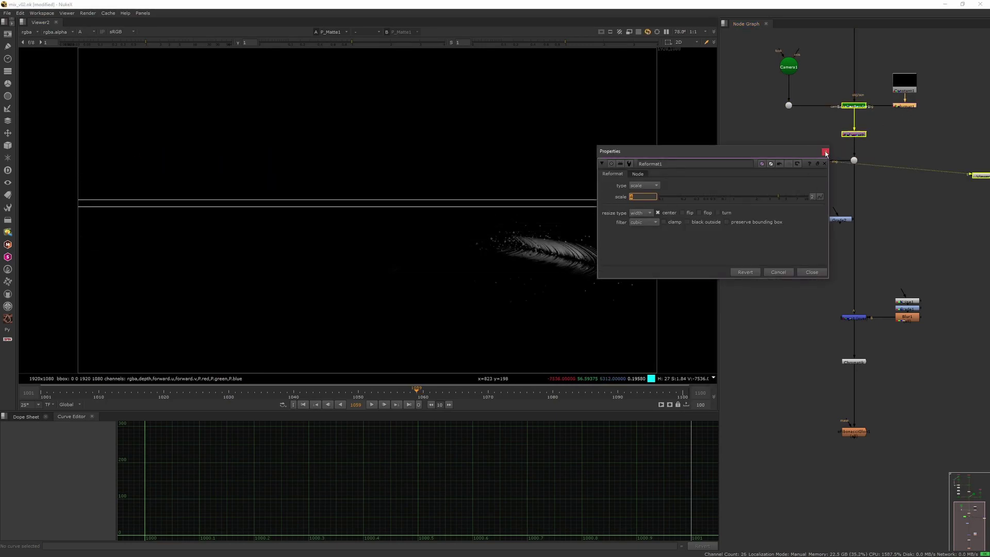
click(825, 151)
- View the Dot in colour, insert the Grade node below it, and connect the Grade's mask to P_Matte1
key(a)
click(854, 160)
key(1)
drag(844, 220, 858, 197)
drag(867, 195, 802, 158)
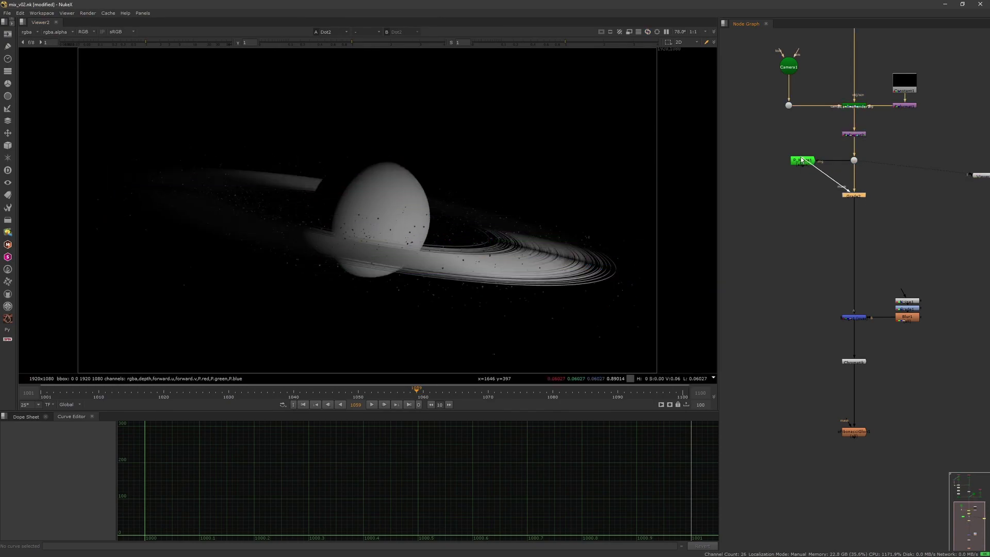
- Give Grade2's gain a warm orange tint of about 1, 0.751, 0.514
double_click(854, 197)
click(802, 227)
drag(653, 356, 667, 352)
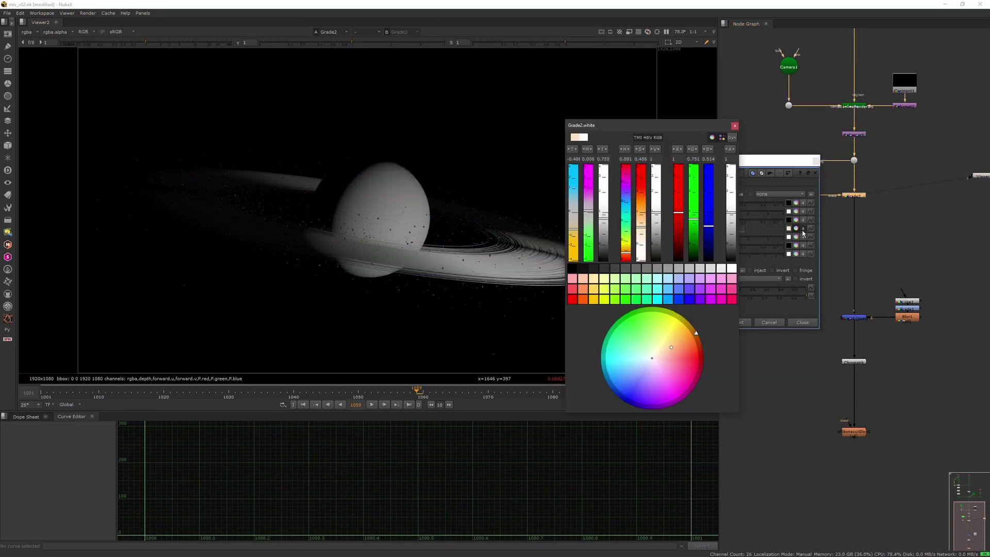
click(816, 162)
- Compare the mask with Grade2's output and raise Grade2's multiply
click(802, 195)
key(1)
key(a)
click(853, 197)
key(1)
key(a)
double_click(853, 196)
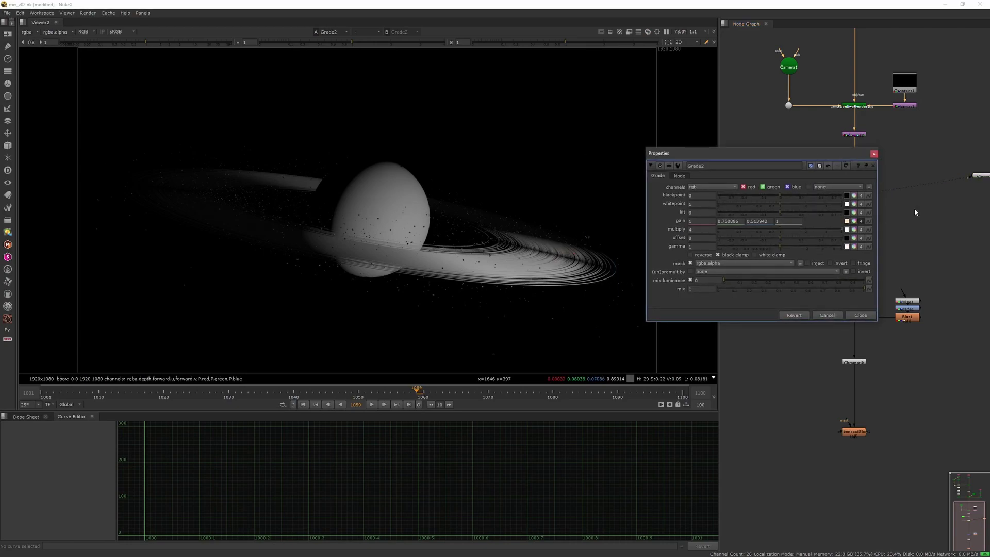
key(Return)
click(860, 315)
- View the glow node's output and move the node directly below Grade2 in the main branch
click(865, 429)
key(1)
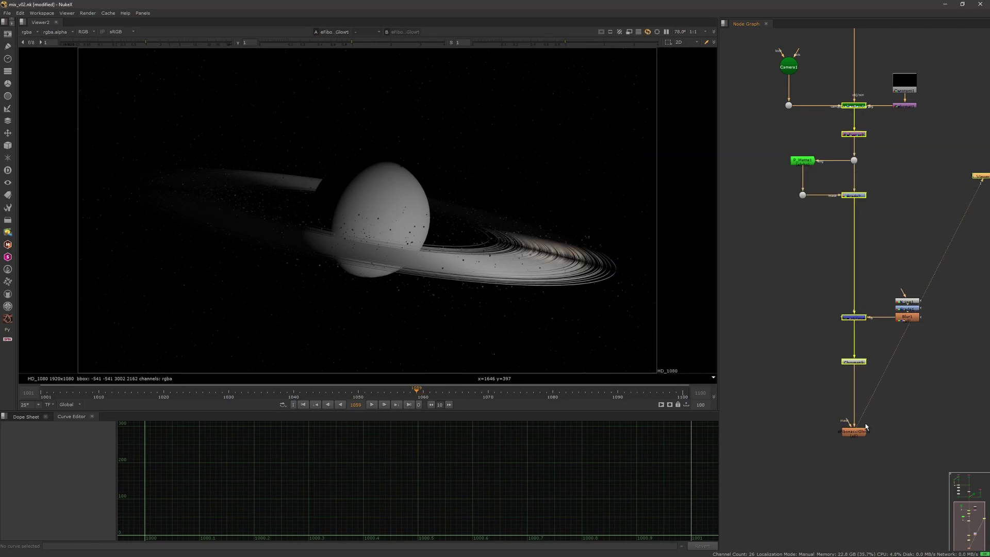
drag(860, 436, 860, 250)
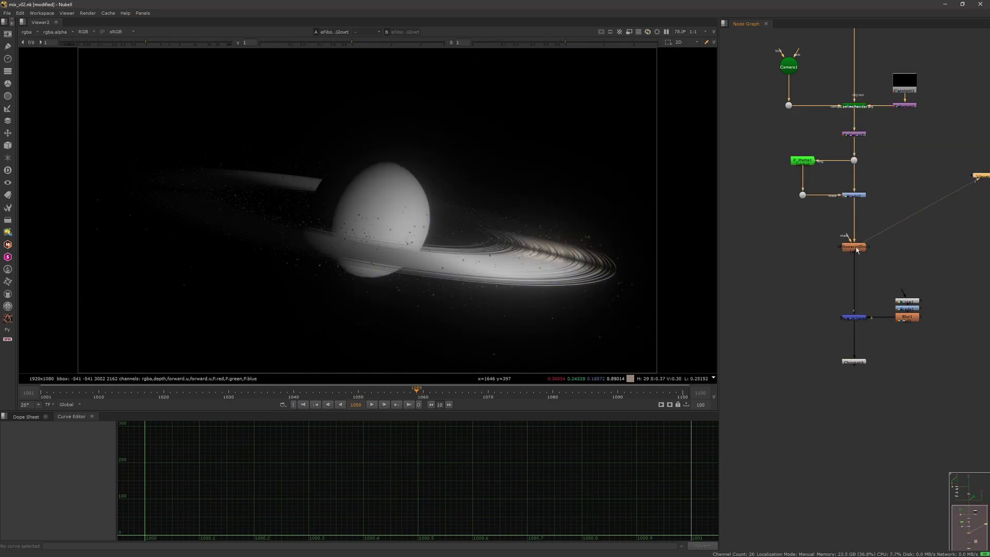
- Raise Grade2's multiply further and set the glow's mix to about 0.5 and tolerance to about 0.75
double_click(855, 247)
double_click(854, 195)
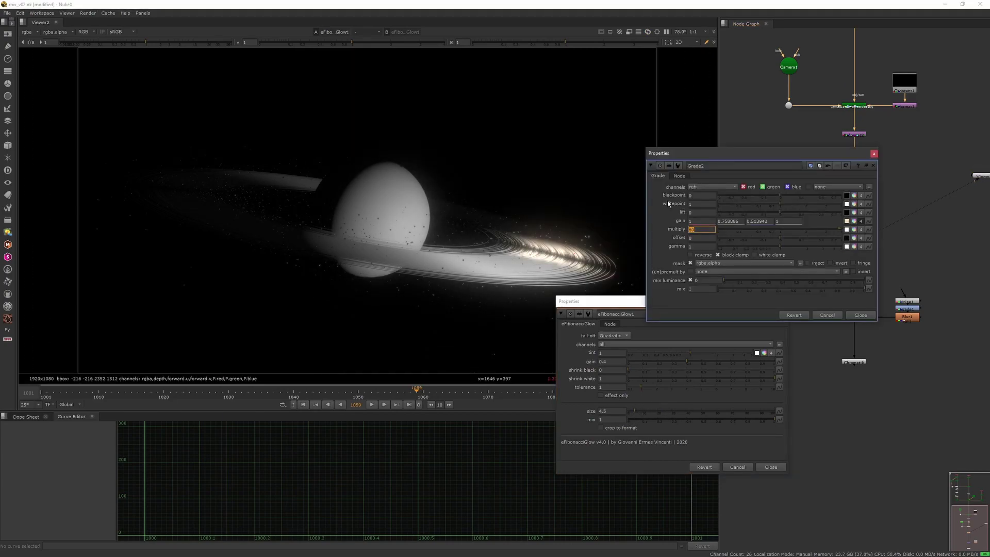
click(873, 154)
drag(773, 421, 701, 419)
drag(641, 387, 638, 387)
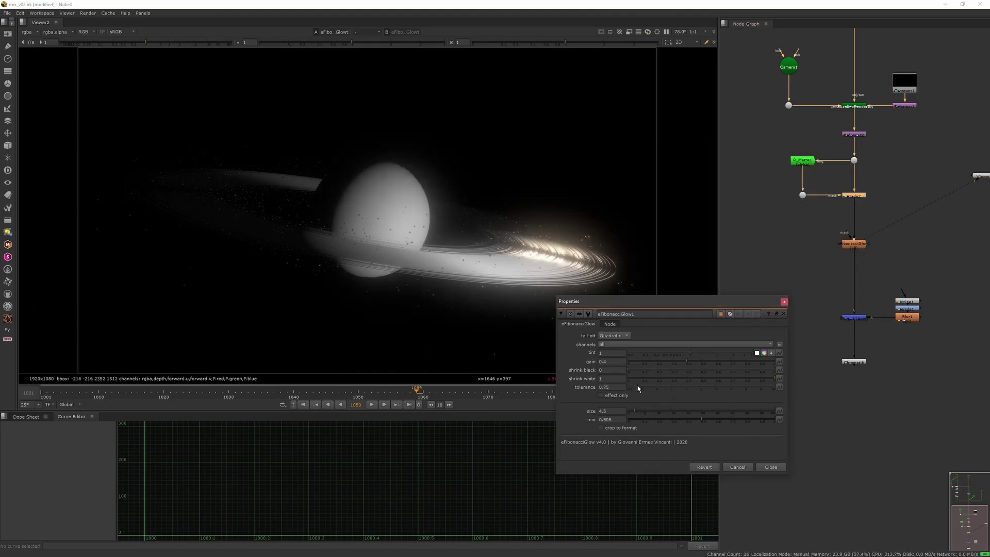
click(785, 302)
- Try masking the glow with P_Matte1's matte softened by a large Blur node
drag(846, 236, 803, 243)
click(802, 195)
key(b)
click(785, 189)
double_click(803, 244)
middle_drag(598, 230, 878, 191)
key(1)
key(a)
drag(665, 188, 668, 337)
key(d)
key(d)
drag(768, 379, 722, 379)
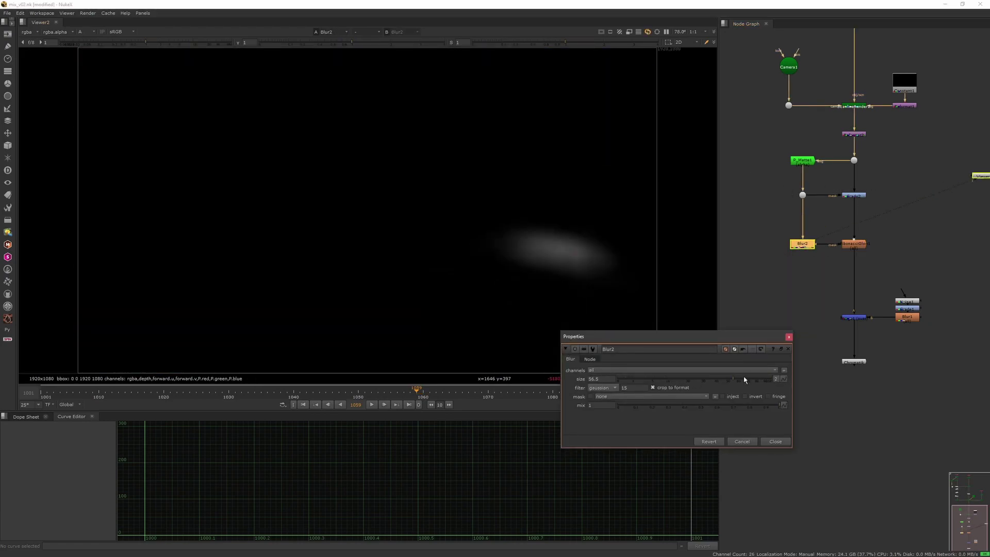
click(789, 336)
click(849, 246)
key(1)
key(a)
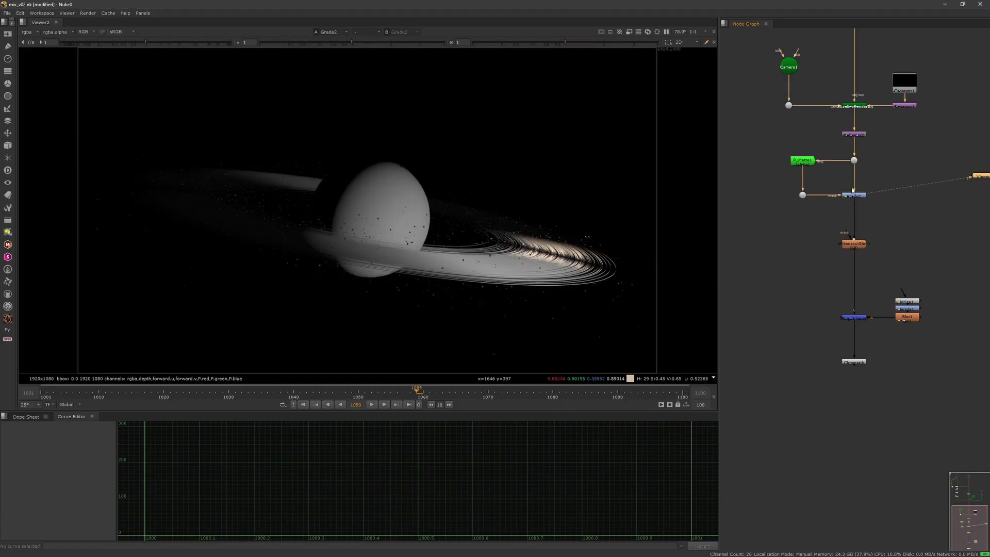
- View P_Matte1's alpha, set its Z scale to 0.5, and lower its Y scale and its falloff to about 2.6
click(803, 160)
key(1)
key(a)
double_click(803, 160)
click(745, 325)
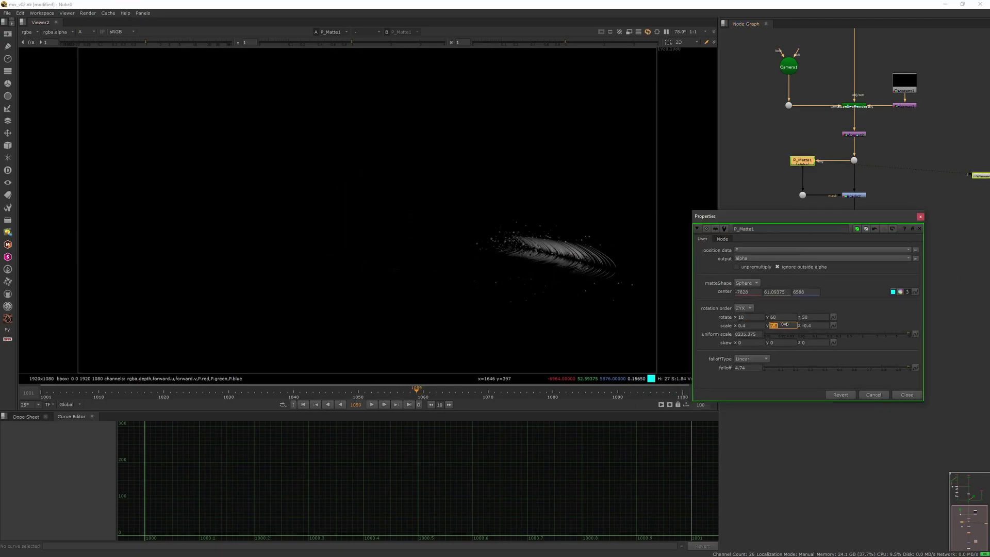
text(0.5)
key(Return)
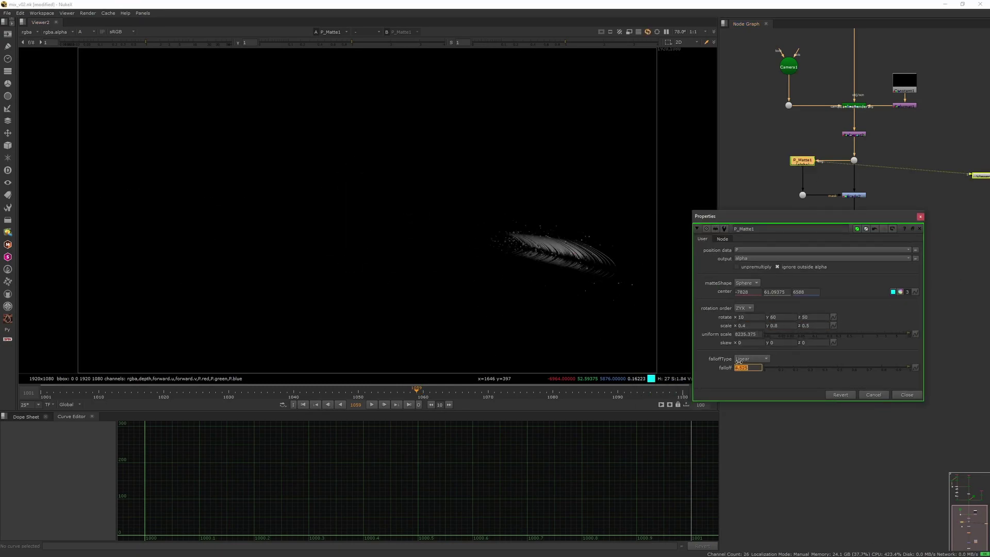
click(920, 217)
- View Grade2's colour result and route P_Matte1's input through a Dot placed above it
click(854, 195)
key(1)
key(a)
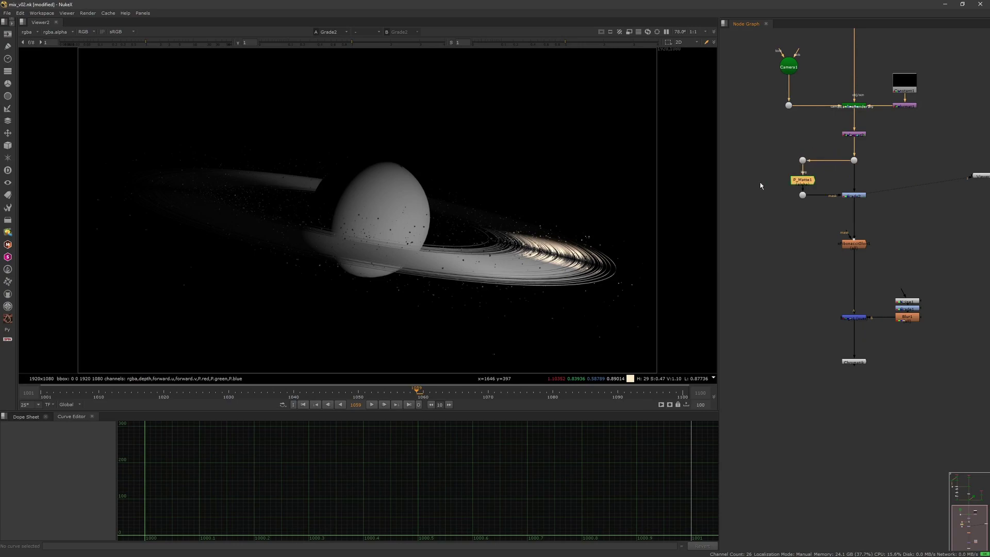
- Branch off another Dot for a second P_Matte node and sample its centre from the ring's left side
ctrl+drag(786, 169, 762, 160)
click(761, 181)
key(1)
key(a)
double_click(761, 181)
click(710, 190)
ctrl+drag(445, 283, 160, 200)
click(737, 127)
- Move P_Matte2 down, add a second Grade below Grade2 masked by P_Matte2, and view the result in colour
drag(761, 182, 761, 198)
click(858, 198)
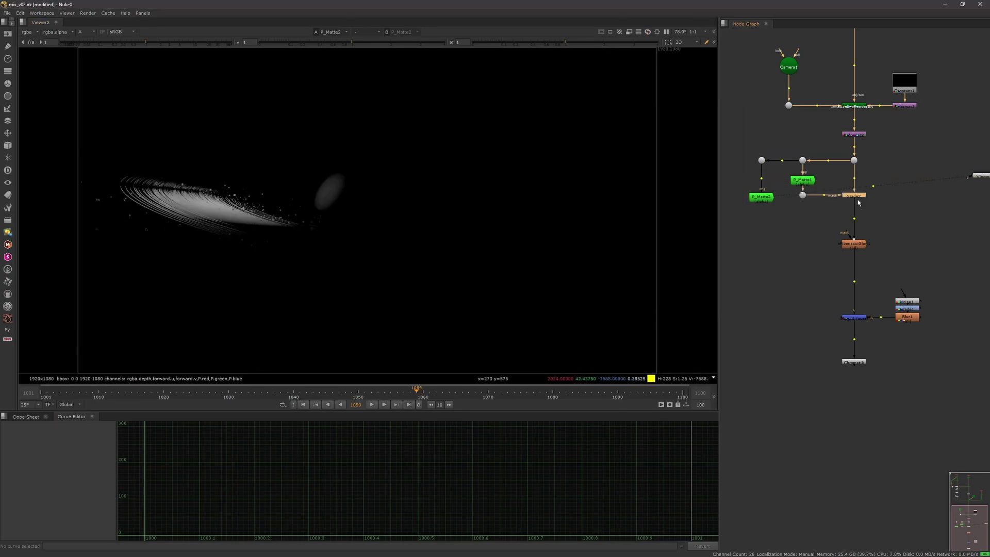
click(854, 215)
key(1)
key(a)
- Centre P_Matte2 on the ring's front-left section, narrow its Z scale, and set its Y rotation to 30
click(762, 197)
key(1)
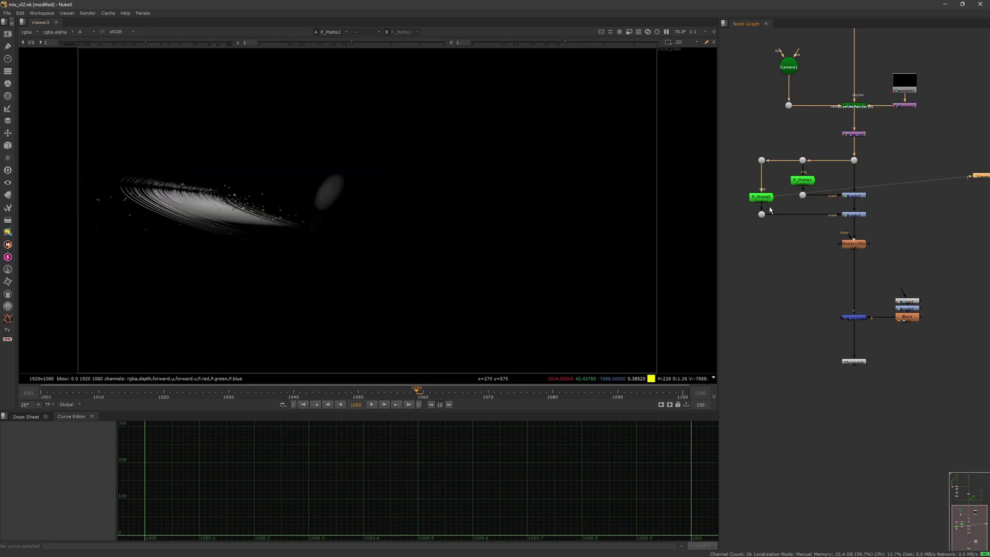
double_click(762, 197)
click(710, 191)
ctrl+drag(332, 216, 268, 242)
mouse_move(609, 226)
middle_down()
mouse_move(573, 225)
mouse_move(622, 225)
middle_up()
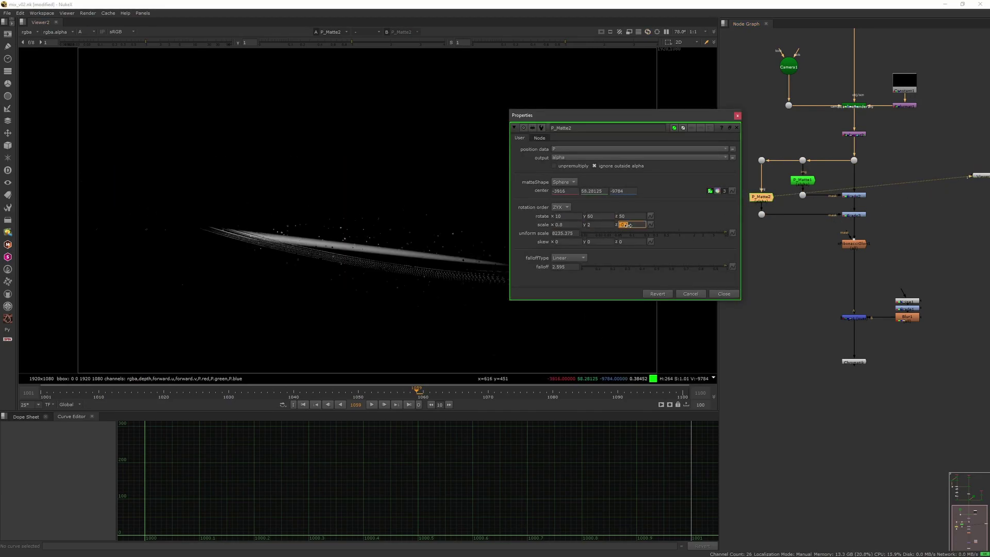
drag(593, 116, 712, 274)
ctrl+alt+click(297, 245)
middle_drag(714, 375, 709, 374)
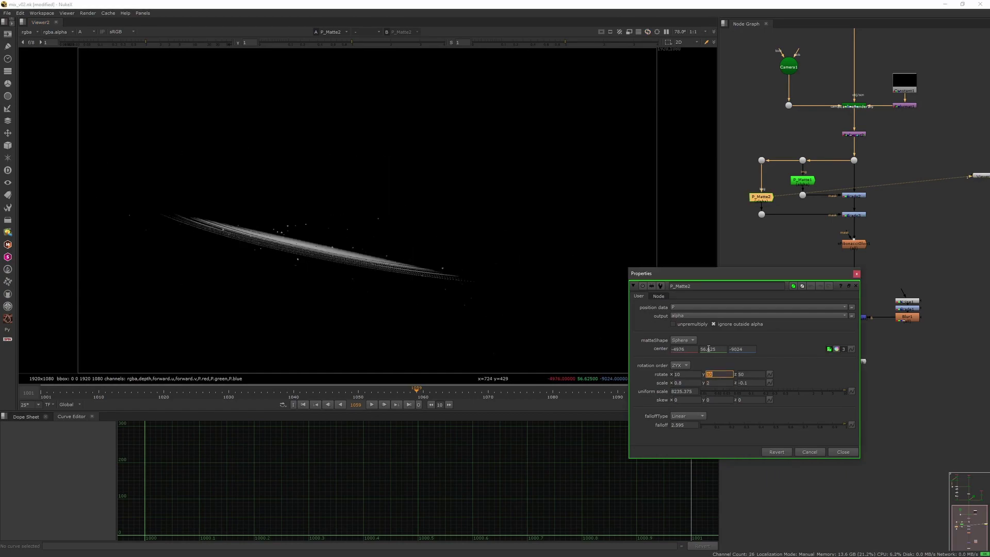
click(856, 274)
- Compare Grade2 and Grade3, set P_Matte2's Z scale to 0.3, adjust its falloff, and re-sample its centre on the ring's left side
key(a)
ctrl+shift+click(855, 196)
ctrl+shift+click(856, 217)
double_click(761, 197)
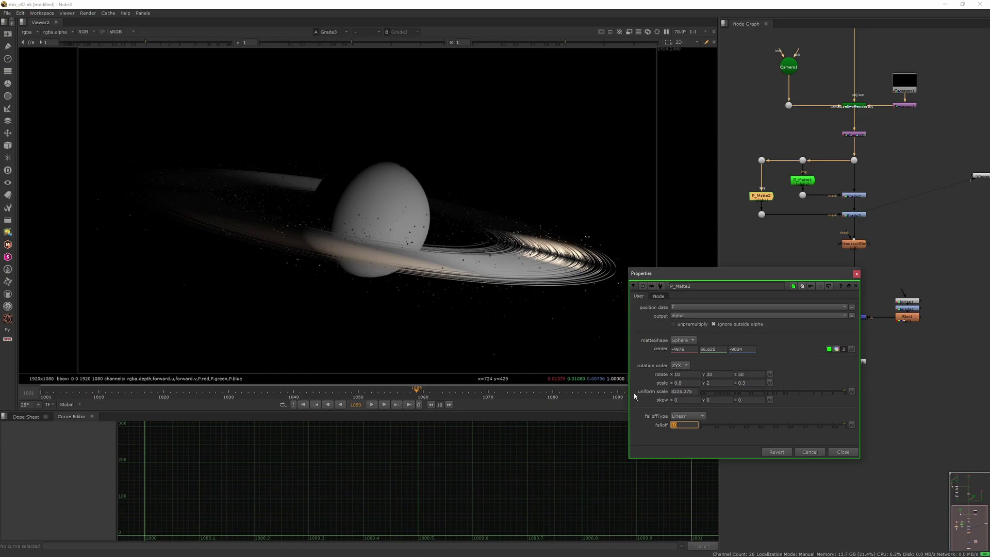
ctrl+alt+click(398, 209)
key(a)
ctrl+alt+click(232, 217)
ctrl+alt+click(216, 202)
click(856, 274)
- Examine P_Matte1's alpha matte and settings, and check Grade2's output
key(a)
ctrl+shift+click(803, 181)
key(a)
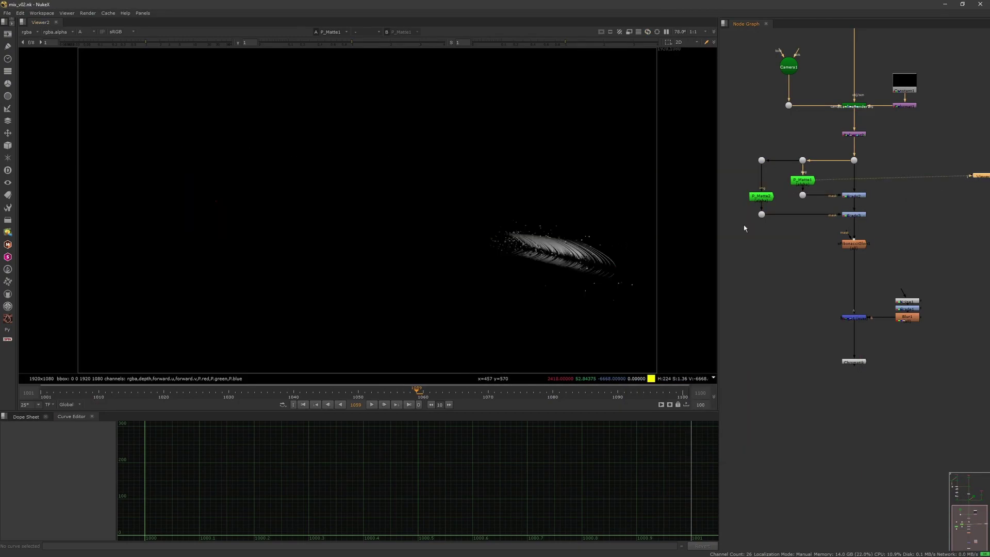
double_click(802, 180)
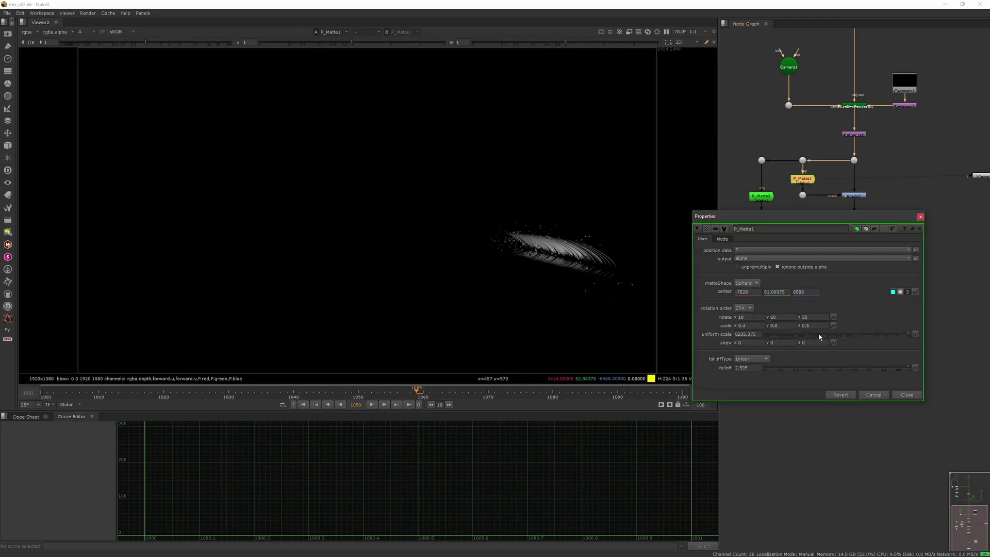
click(921, 219)
ctrl+shift+click(853, 196)
key(a)
- Add a copy of P_Matte2, centre it on the planet's upper part in the alpha view, and set its falloff to 0
ctrl+shift+click(761, 195)
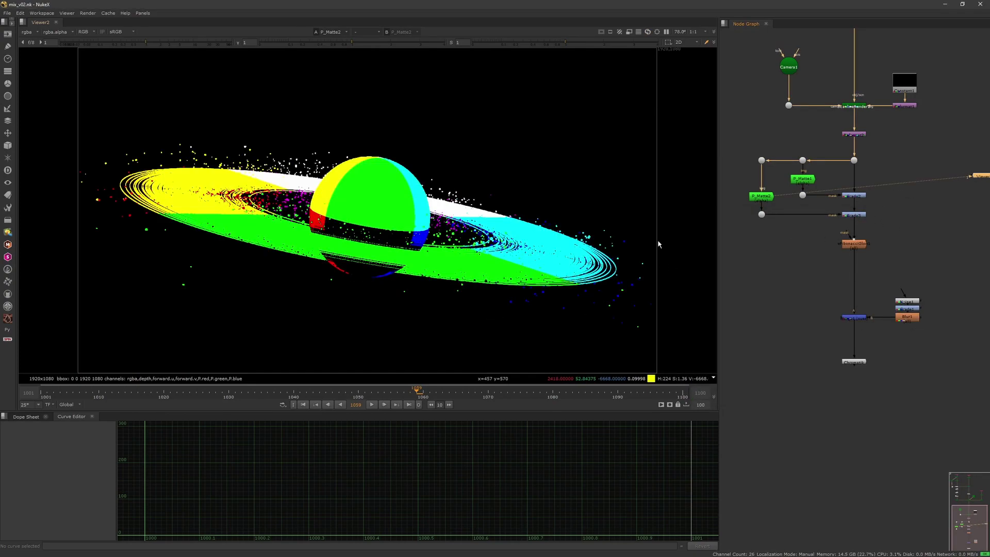
key(a)
middle_drag(767, 202, 829, 217)
key(a)
double_click(790, 193)
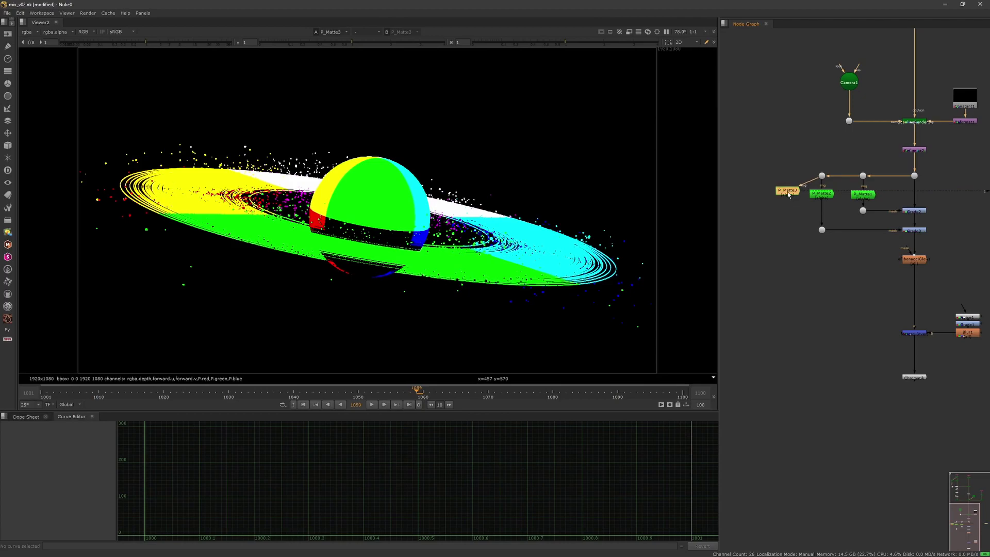
key(a)
click(737, 200)
ctrl+click(353, 202)
drag(599, 234, 594, 234)
click(608, 276)
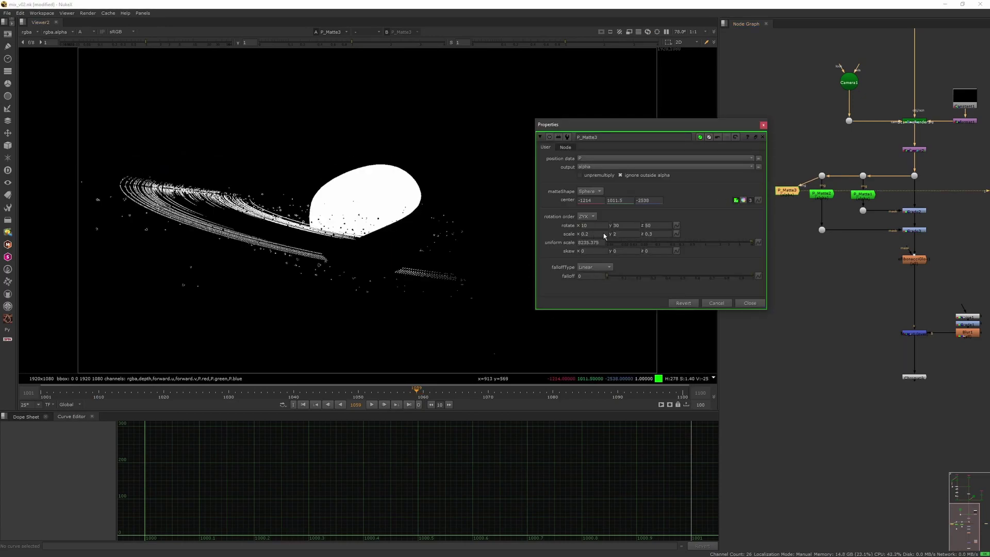
- Set P_Matte3's scale to 0.8, 0.6 and 0.2 in X, Y and Z, with a uniform scale of 3000
double_click(594, 234)
text(1)
key(Tab)
text(1)
key(Tab)
text(0.2)
click(592, 233)
text(0.2)
key(Return)
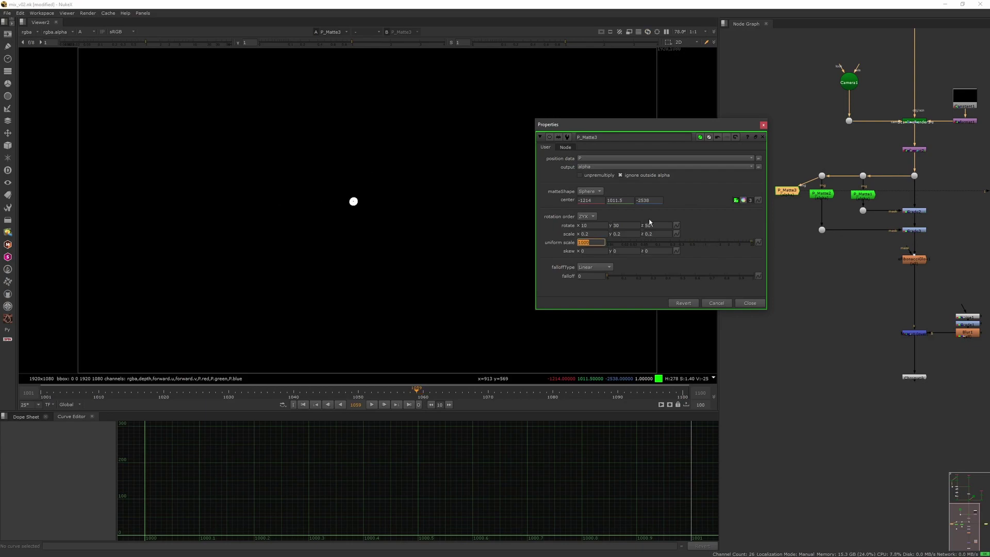
text(100000)
key(Return)
text(10000)
key(Return)
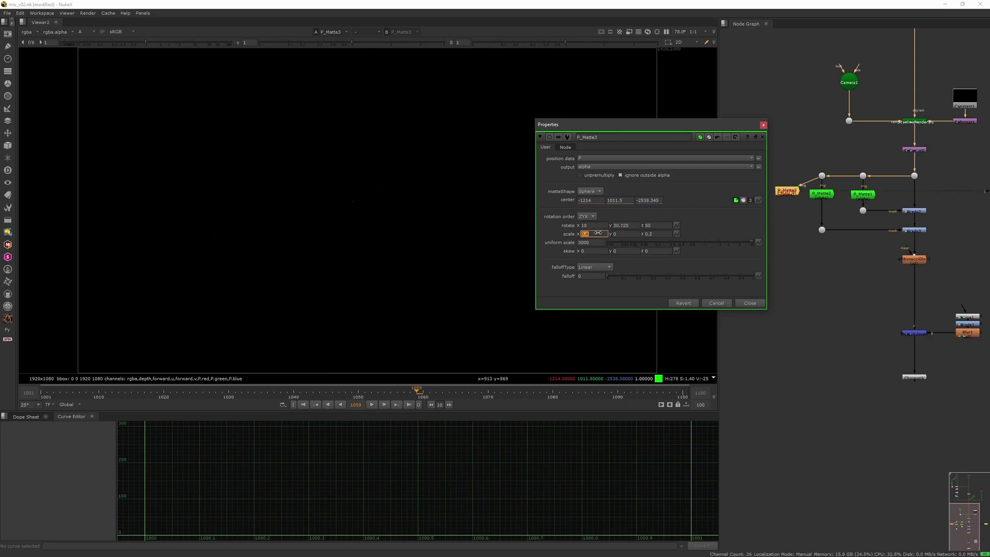
- Re-sample P_Matte3's centre on the planet's upper part and add a DilateErodeFine_CB node below it
click(804, 195)
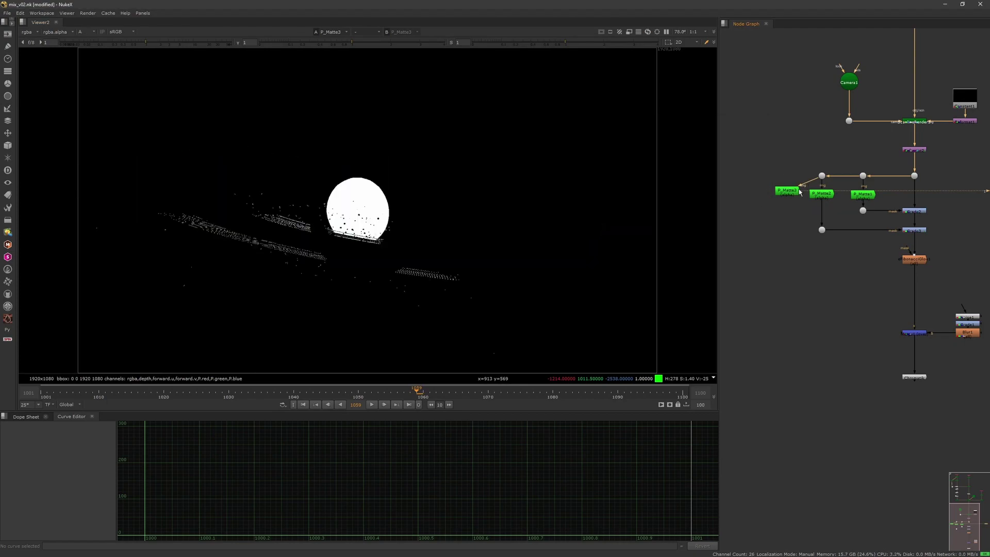
double_click(790, 198)
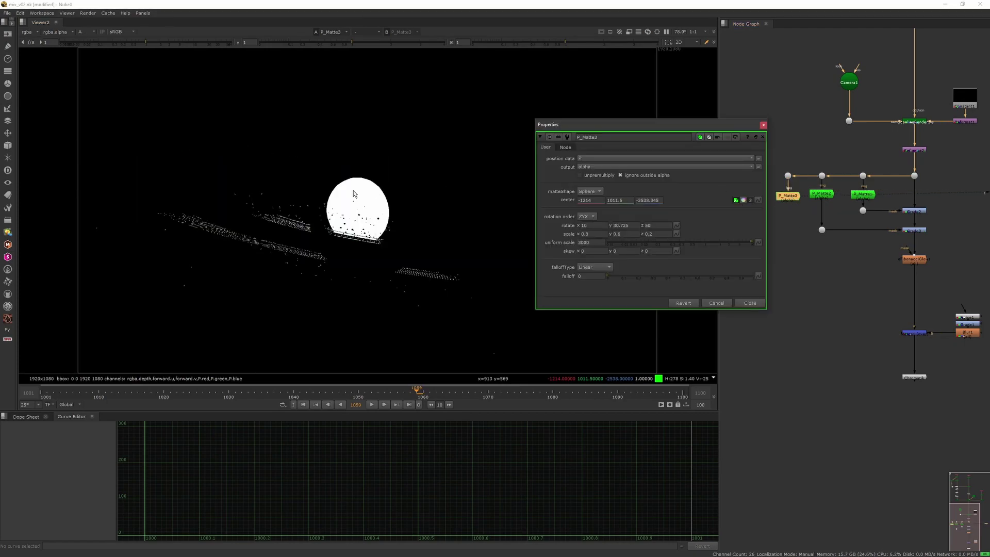
ctrl+click(349, 190)
key(e)
click(618, 214)
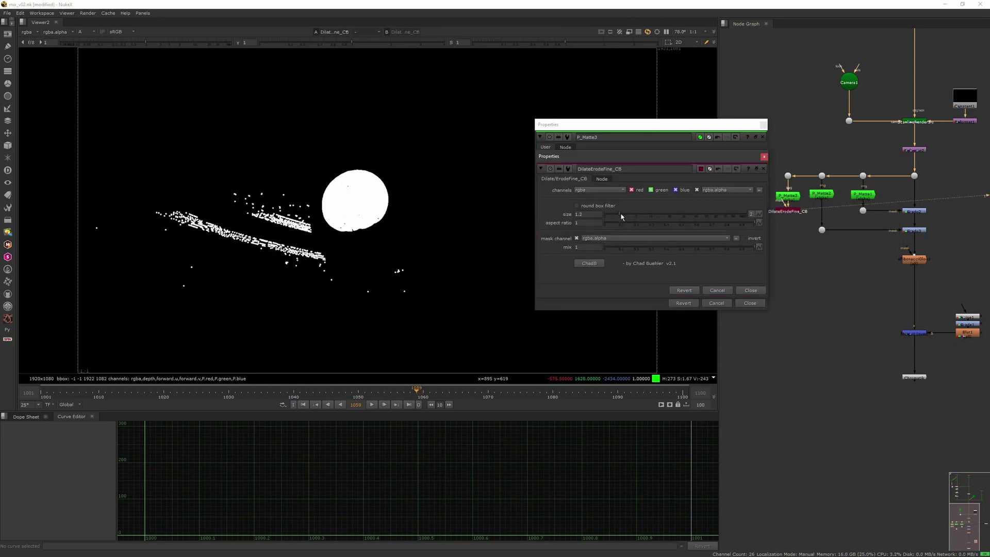
click(764, 157)
click(791, 212)
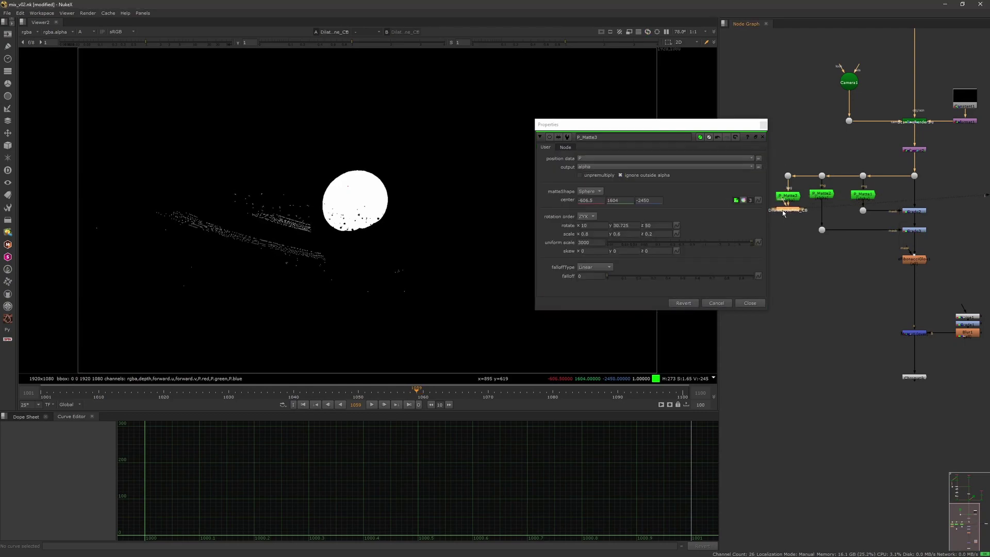
- Duplicate the DilateErodeFine_CB node below the first one and adjust its size so the cleaned planet matte grows outward
double_click(784, 211)
key(ctrl+c)
key(ctrl+v)
click(764, 156)
click(763, 125)
double_click(787, 222)
drag(644, 230, 606, 230)
click(764, 174)
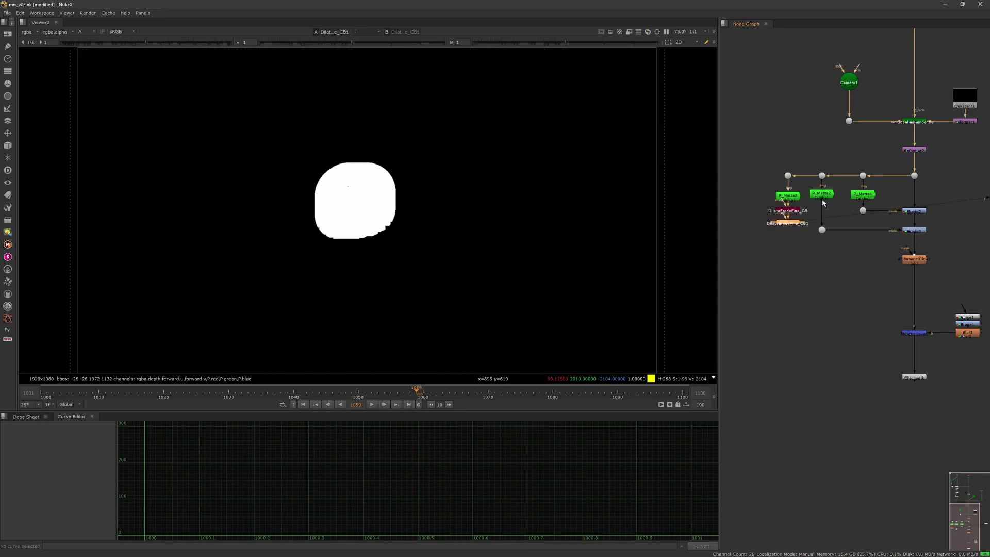
- Compare P_Matte2 with the dilated planet matte and readjust the second DilateErodeFine_CB's size
click(821, 193)
key(1)
click(892, 243)
key(2)
click(791, 211)
double_click(792, 222)
drag(606, 230, 637, 230)
click(764, 173)
- Move Grade3 down, add a Merge combining the processed planet matte with P_Matte2, and change its operation
drag(805, 248, 918, 242)
key(m)
click(816, 176)
drag(838, 224, 823, 224)
key(1)
double_click(823, 223)
click(651, 214)
click(642, 252)
click(816, 176)
- Set P_Matte3's falloff to 0.435, return the viewer to colour, and save the script
double_click(789, 193)
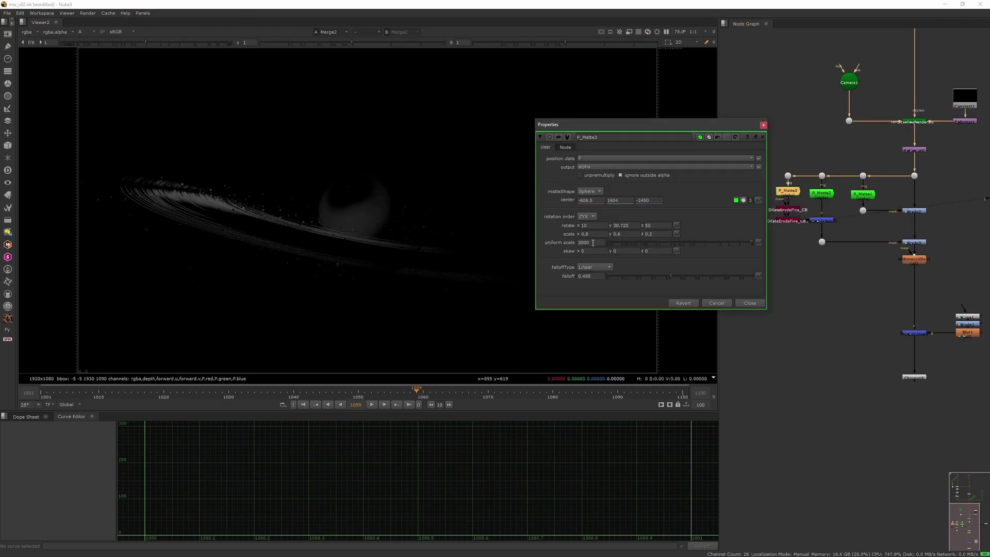
click(763, 125)
key(a)
key(ctrl+s)
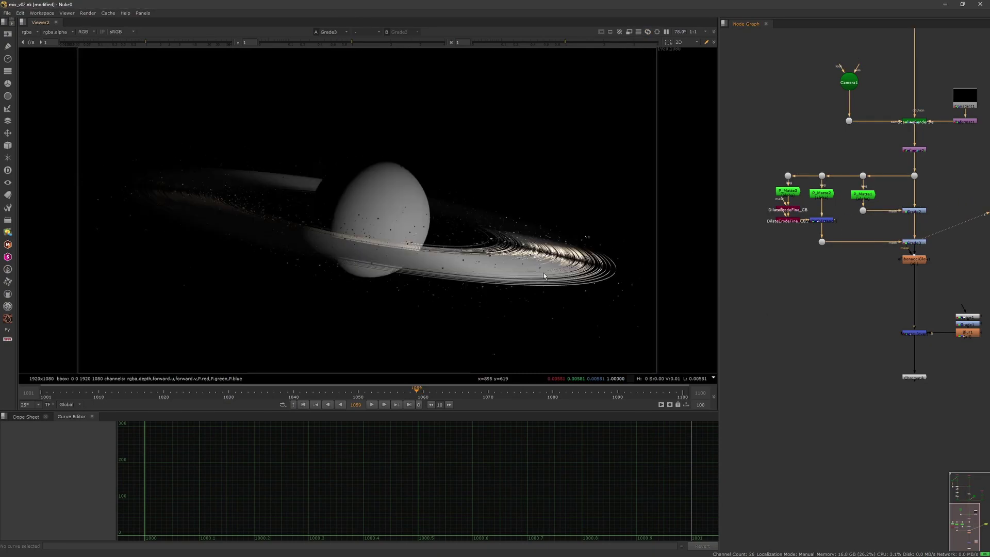
- Examine the final composite with glow and stars, and check Grade3's gain and multiply settings
middle_drag(908, 268, 876, 215)
click(885, 211)
key(1)
click(889, 285)
mouse_move(888, 286)
middle_down()
mouse_move(863, 231)
mouse_move(883, 288)
middle_up()
double_click(895, 197)
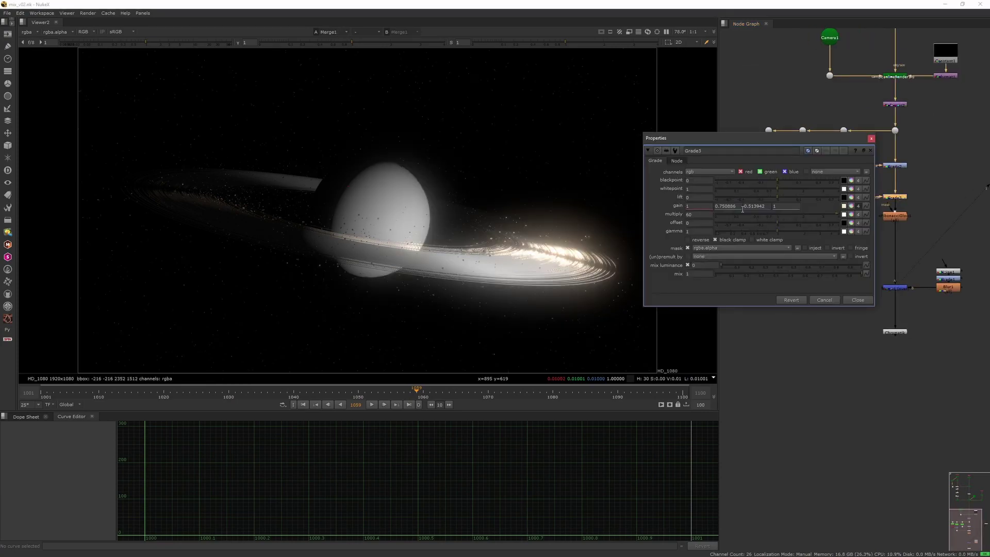
click(871, 139)
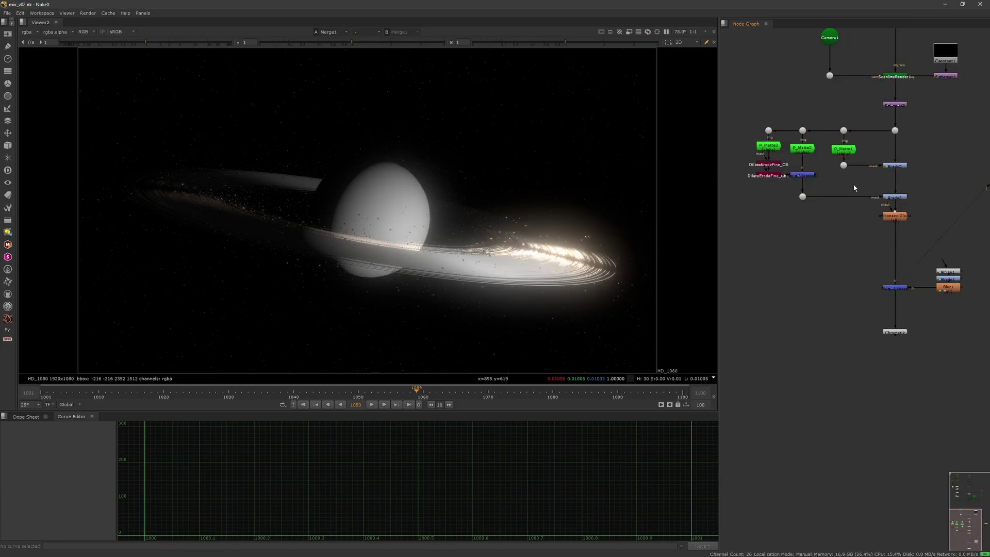
- Add another copy of P_Matte2 beside P_Matte3, view its output, and set its uniform scale to 3000
click(803, 148)
key(ctrl+c)
middle_drag(802, 149, 869, 164)
click(775, 149)
key(ctrl+v)
key(1)
double_click(775, 159)
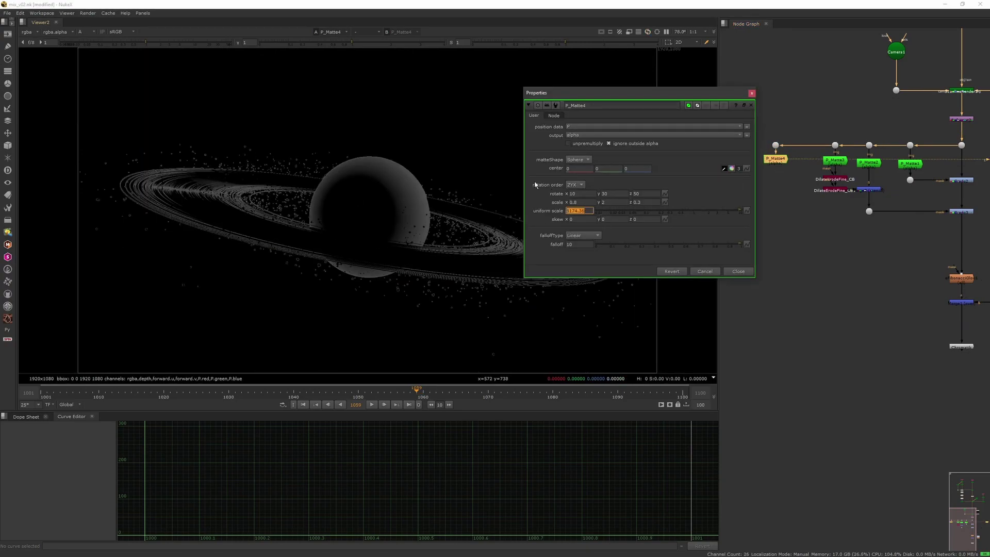
text(3000)
key(Return)
- Sample positions along the ring's front edge and place P_Matte4's centre on the front-right section
ctrl+click(228, 231)
ctrl+drag(232, 215, 274, 211)
scroll(282, 215, up, 4)
ctrl+click(305, 205)
middle_click(311, 238)
ctrl+drag(334, 239, 448, 265)
scroll(448, 265, down, 4)
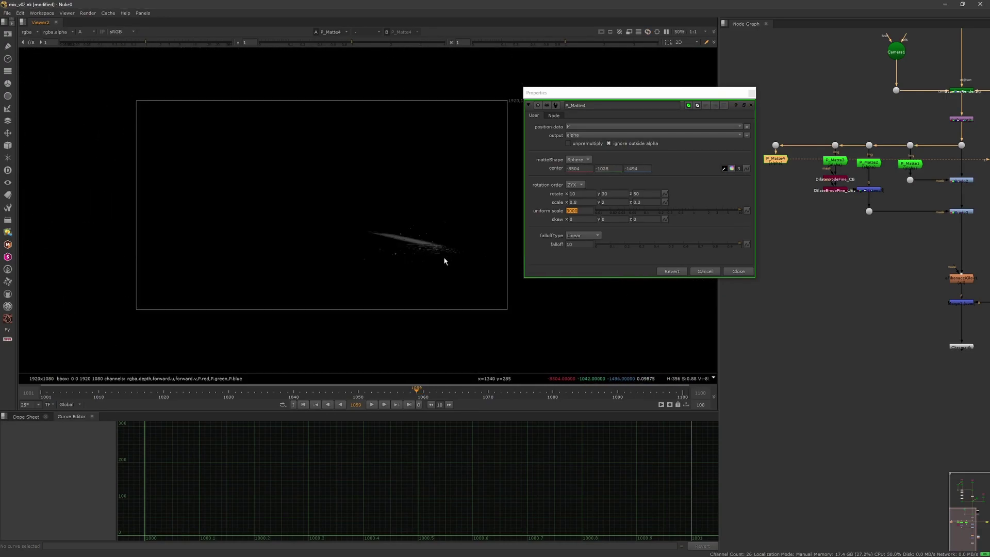
- Set P_Matte4's X scale to 1.7 and Z scale to 5.15, re-sample its centre on the front-right debris, and set falloff to 1
middle_drag(586, 202, 689, 177)
scroll(351, 238, up, 4)
ctrl+click(418, 325)
drag(733, 244, 753, 247)
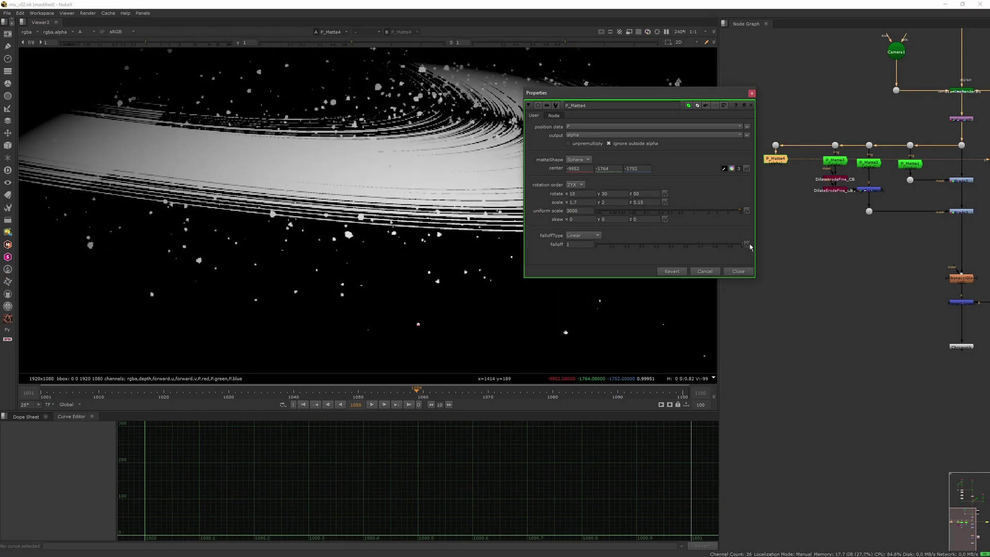
- Refine P_Matte4 to scale 0.6, 3.1 and 4.4, uniform scale 2958.205 and falloff 3.835
middle_drag(648, 201, 620, 201)
middle_drag(580, 201, 638, 196)
key(f)
scroll(508, 245, up, 3)
middle_drag(591, 201, 575, 197)
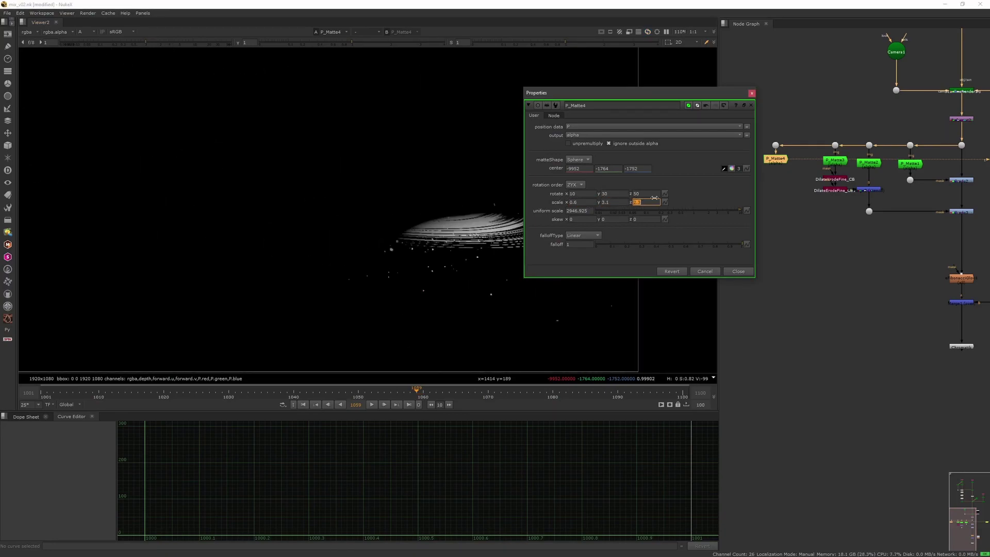
middle_drag(433, 222, 359, 220)
middle_drag(576, 210, 589, 211)
middle_drag(572, 244, 560, 245)
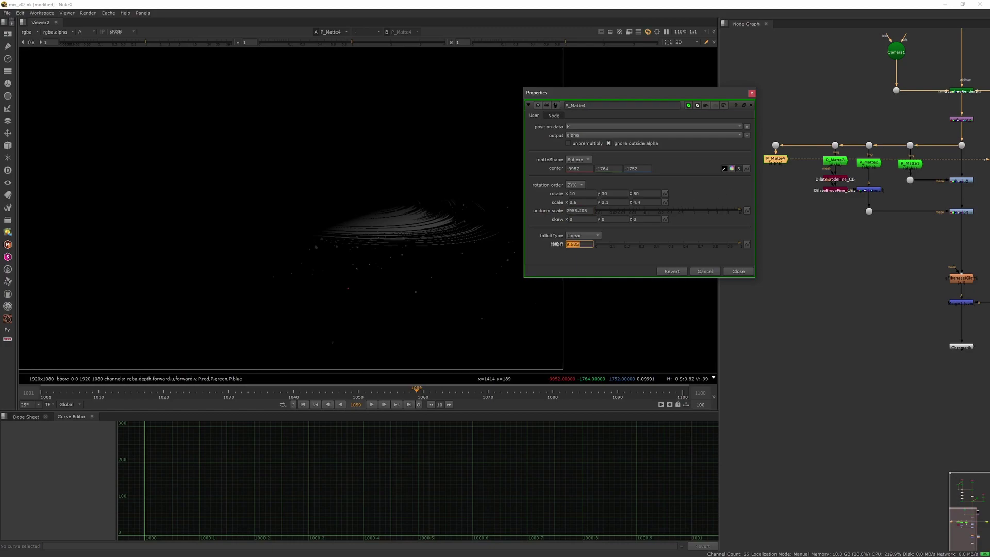
- Move Grade3 and P_Matte4 down to make room in the node graph, and view the existing matte Merge
click(751, 93)
middle_drag(872, 238, 829, 155)
drag(917, 130, 918, 145)
middle_drag(846, 155, 888, 149)
drag(774, 74, 774, 105)
click(867, 104)
key(1)
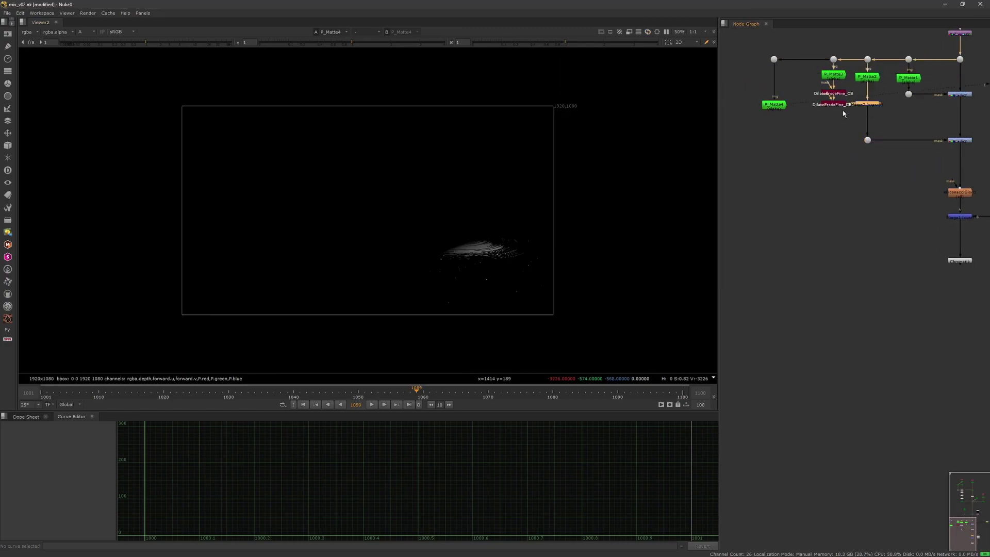
- Add a second Merge below the matte Merge and connect P_Matte4 to it through a dot
click(840, 132)
key(m)
click(819, 85)
drag(842, 133, 867, 126)
drag(852, 124, 775, 110)
click(872, 127)
- Check the merged matte, Grade3 and glow outputs, and move eFibonacciGlow1 closer to Grade3
key(1)
click(960, 141)
key(1)
middle_drag(929, 170, 882, 167)
drag(912, 190, 912, 181)
key(1)
double_click(908, 184)
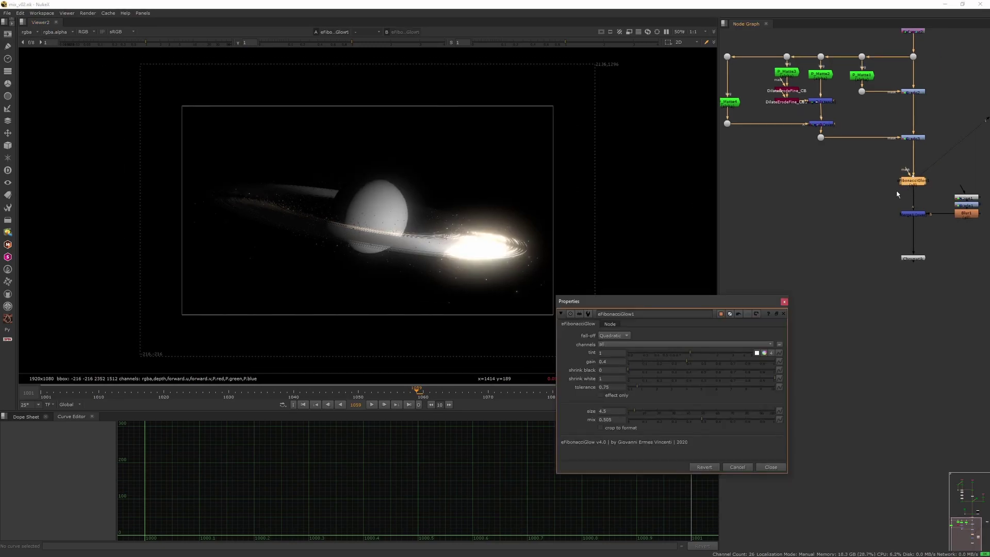
click(784, 302)
- Widen the node graph area and re-sample P_Matte4's centre around the ring's right side
middle_drag(830, 206, 808, 283)
drag(718, 274, 658, 274)
click(784, 216)
key(1)
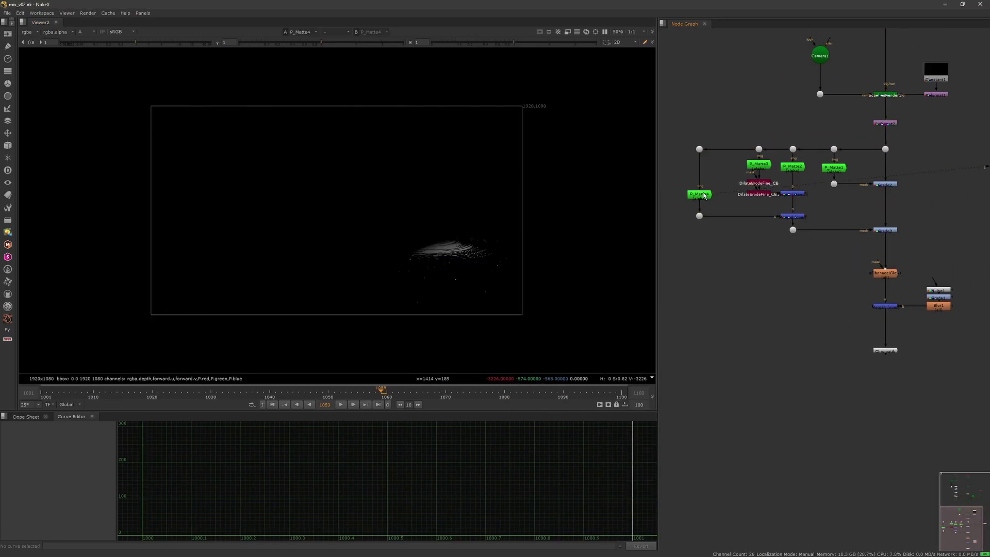
double_click(701, 194)
ctrl+click(468, 246)
ctrl+drag(469, 248, 479, 230)
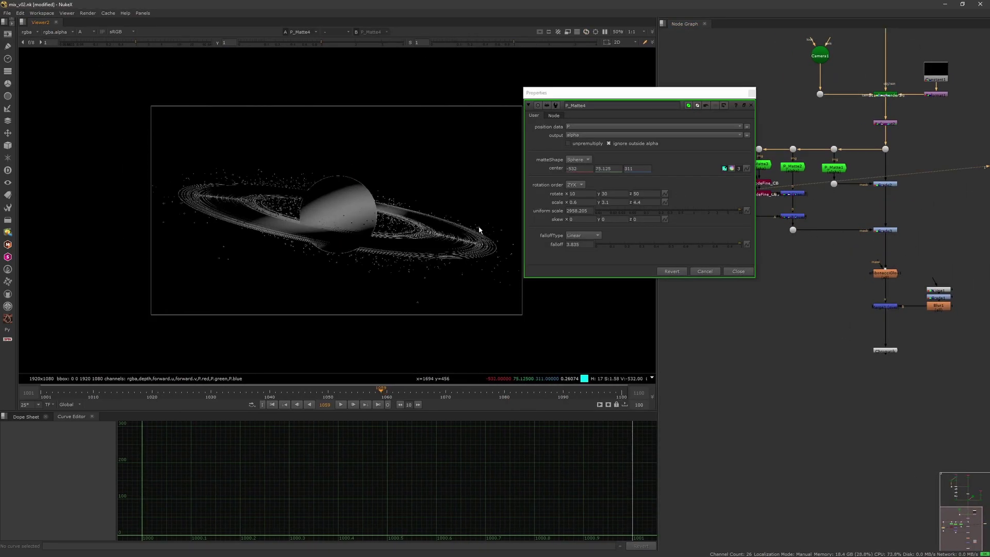
click(604, 211)
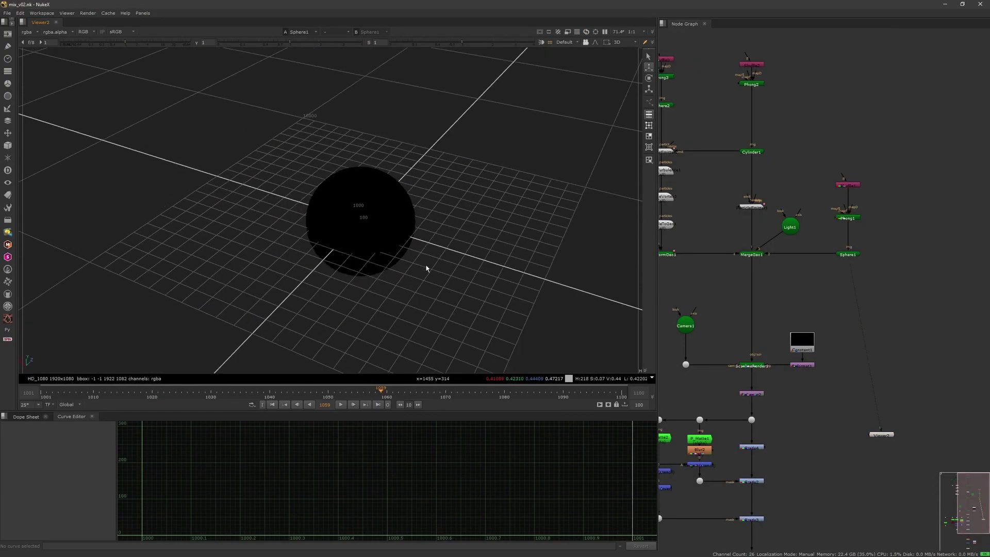
- Add a DisplaceGeo node below Sphere1 and place Noise2 as its displacement source
scroll(486, 270, up, 3)
key(Tab)
text(displace)
key(Return)
click(829, 144)
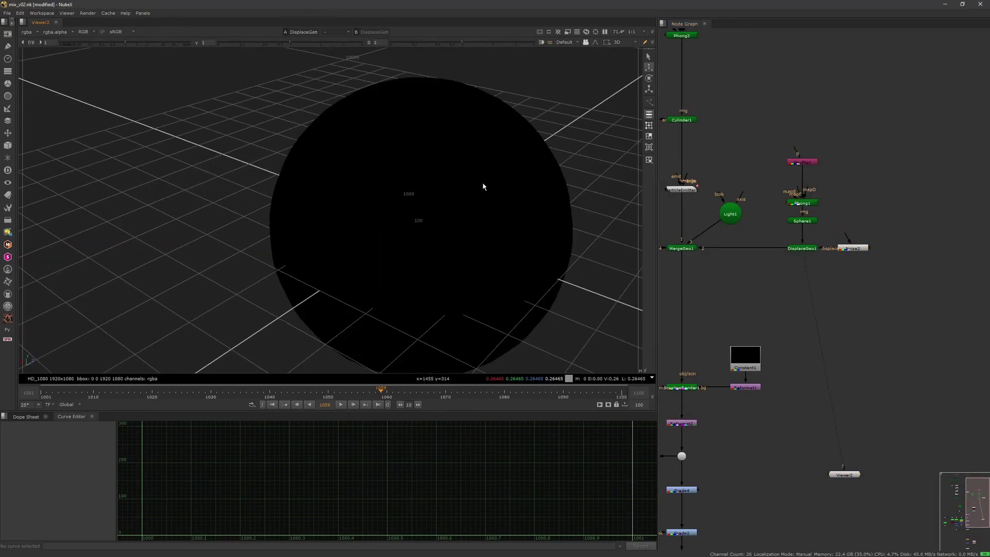
drag(848, 232, 864, 252)
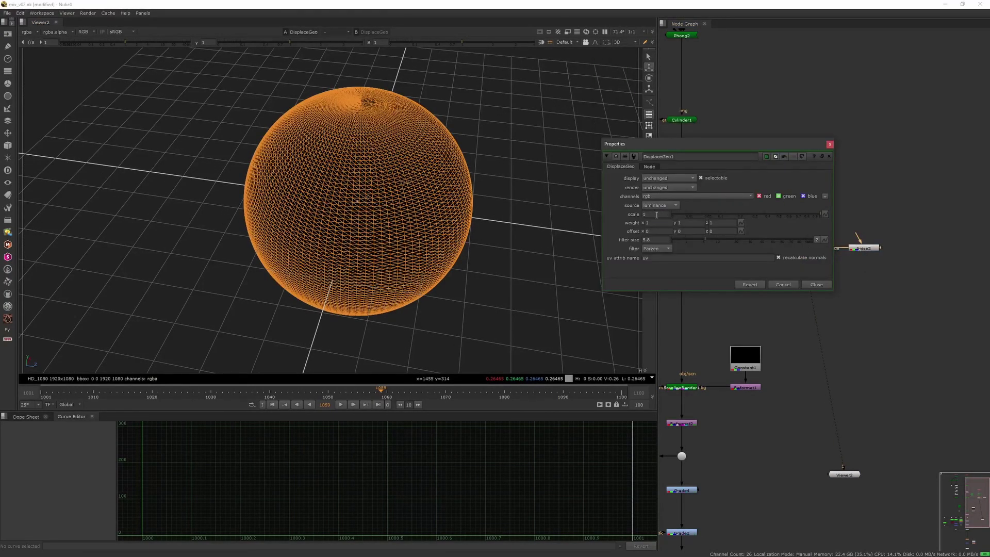
- Try a DisplaceGeo1 scale of 1000, and reduce it to 100
text(1000)
key(Return)
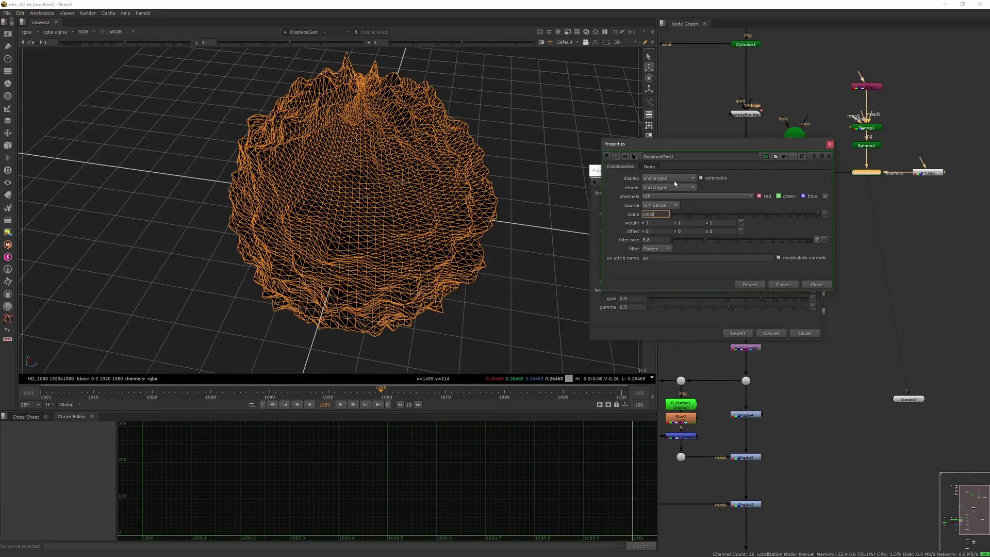
text(100)
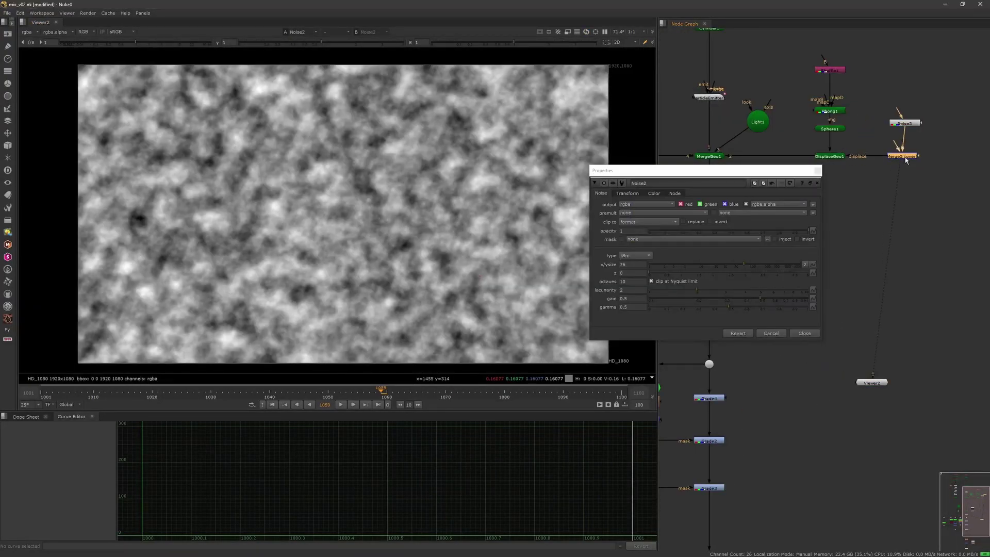
- Set the noise Merge to stencil, and position Ramp1's fade near the image's top edge and the second ramp's near the bottom
click(686, 131)
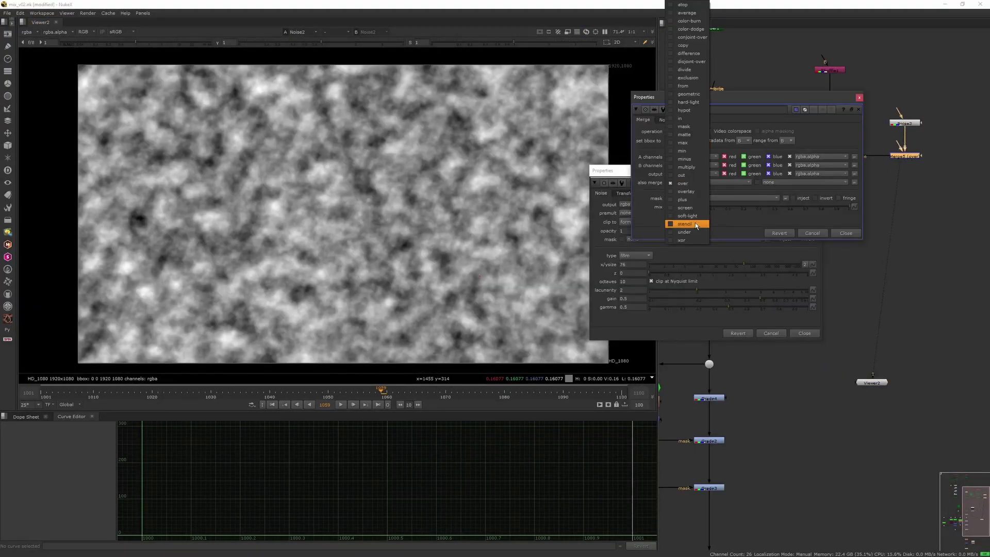
click(686, 223)
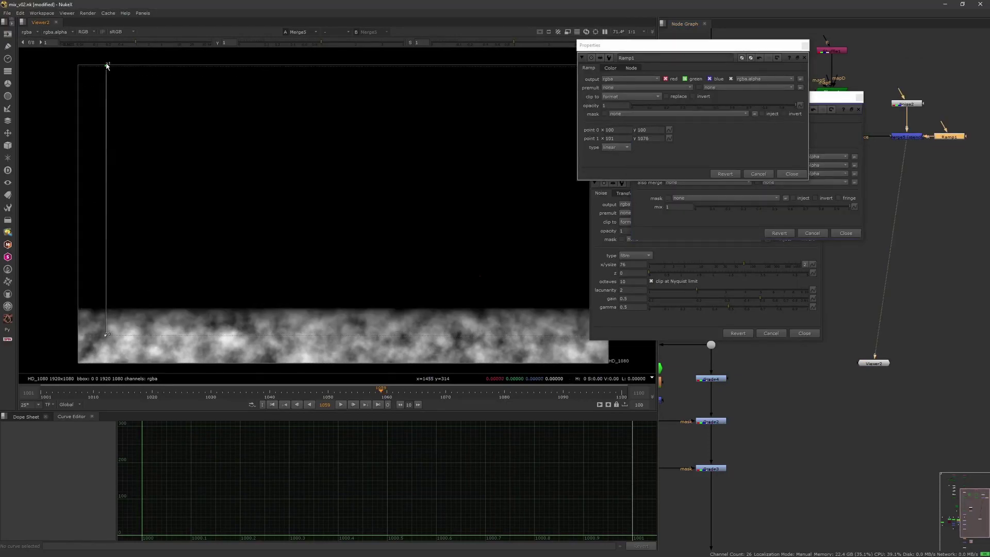
drag(105, 335, 106, 95)
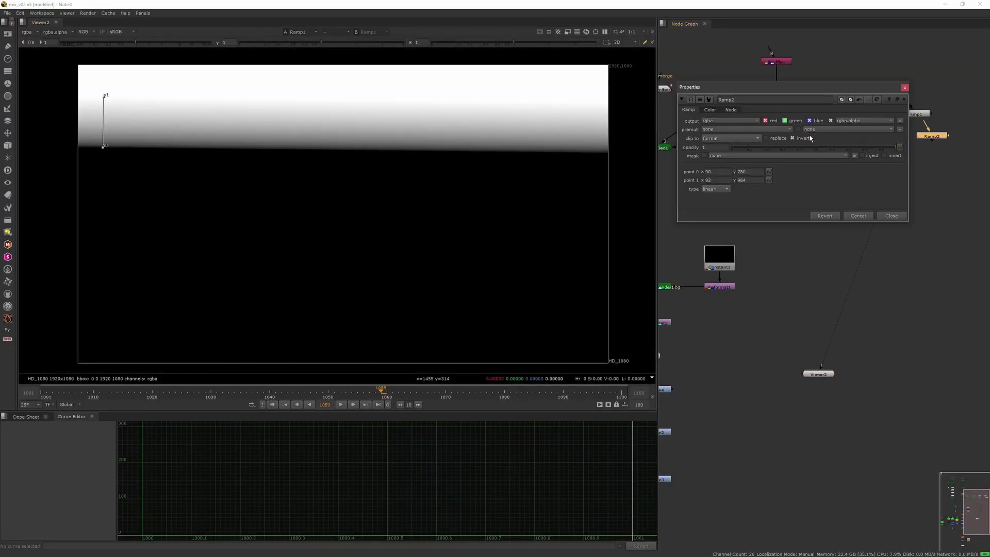
drag(99, 150, 101, 361)
drag(99, 92, 107, 326)
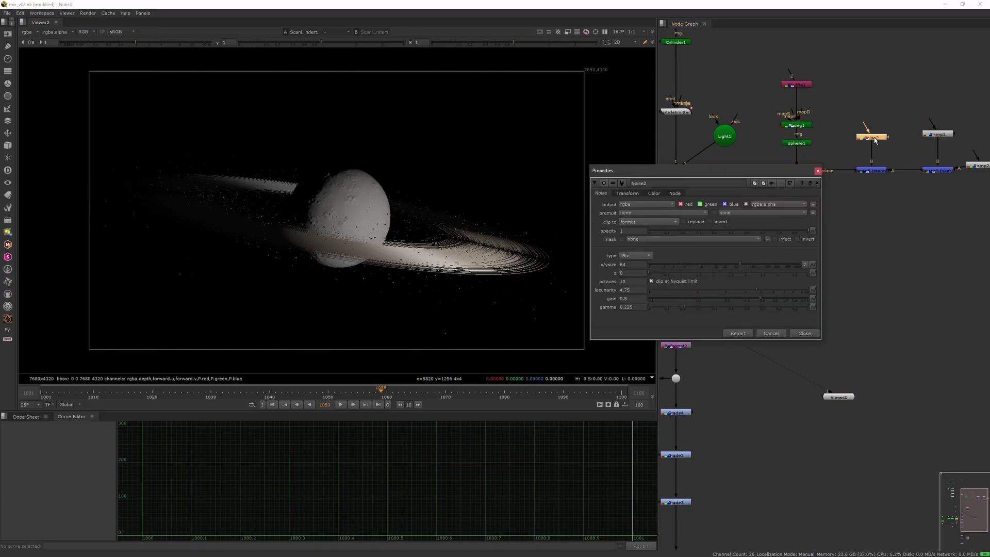
- Compare turbulence with fBm on Noise2, keep fBm, raise the lacunarity, and reduce the x/y size
key(1)
click(634, 255)
click(633, 264)
click(635, 256)
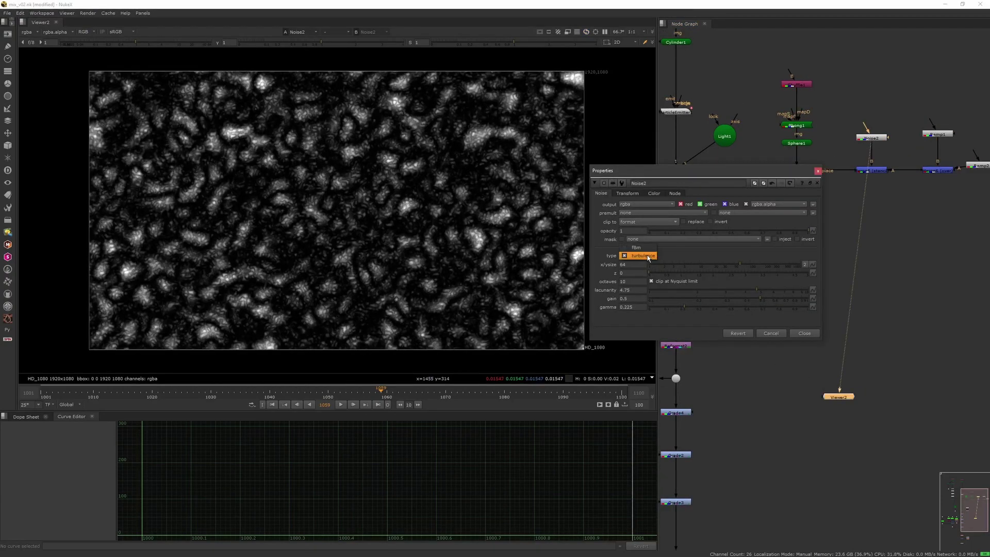
click(633, 247)
drag(756, 289, 795, 303)
drag(740, 265, 699, 265)
click(818, 171)
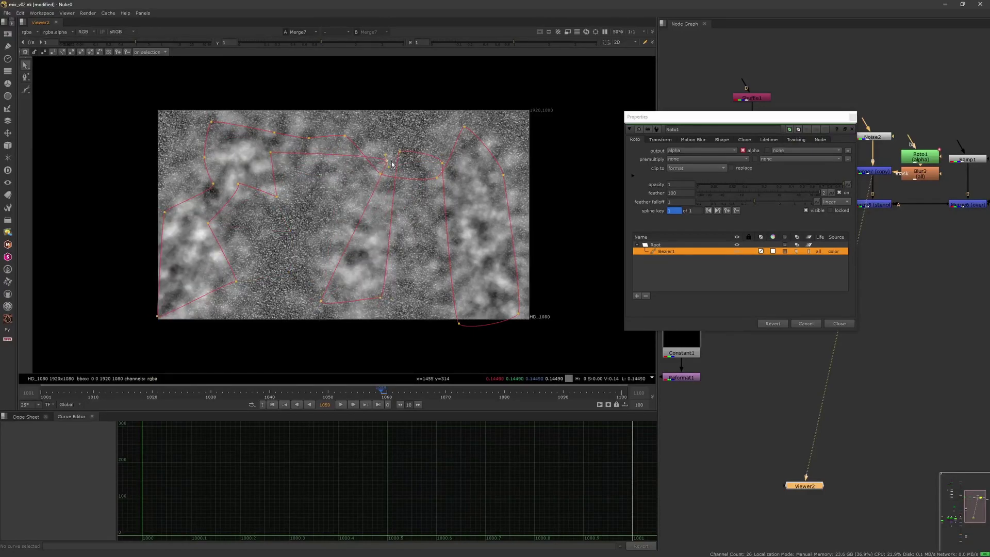
- Open the properties of Roto1, the mask that blends the noise patterns
double_click(927, 156)
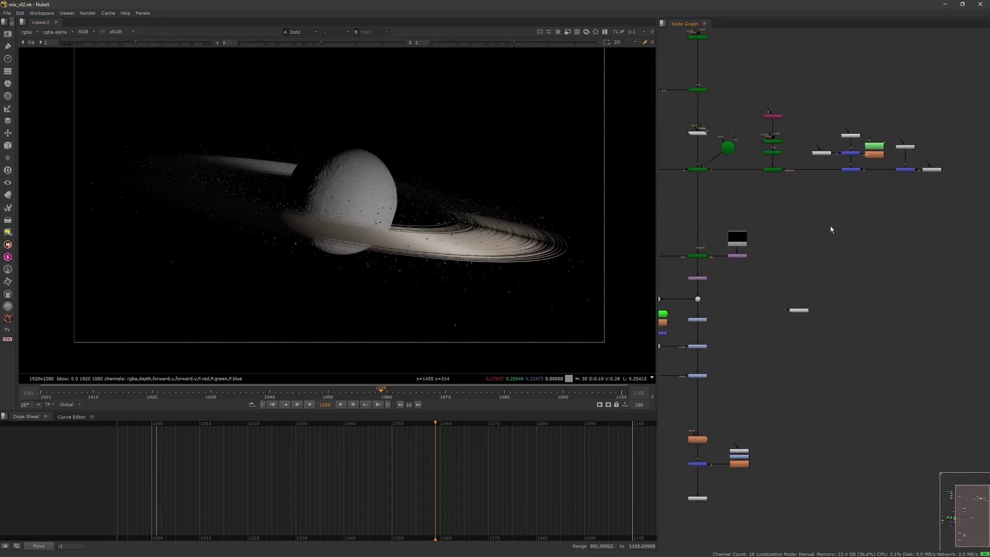
- Load saturn.jpg through a Read node and connect it as the material of the planet's ApplyMaterial1
key(r)
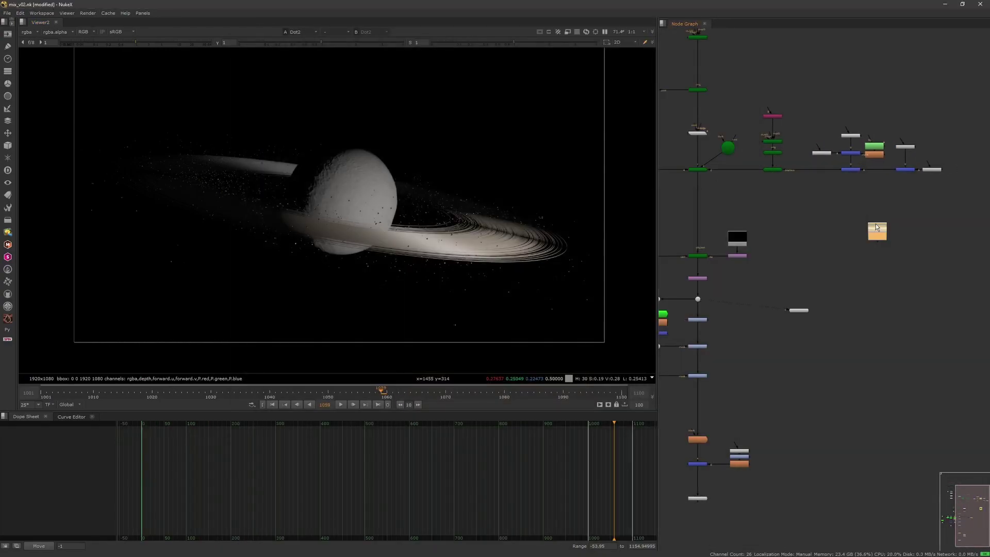
click(767, 176)
drag(792, 269, 765, 166)
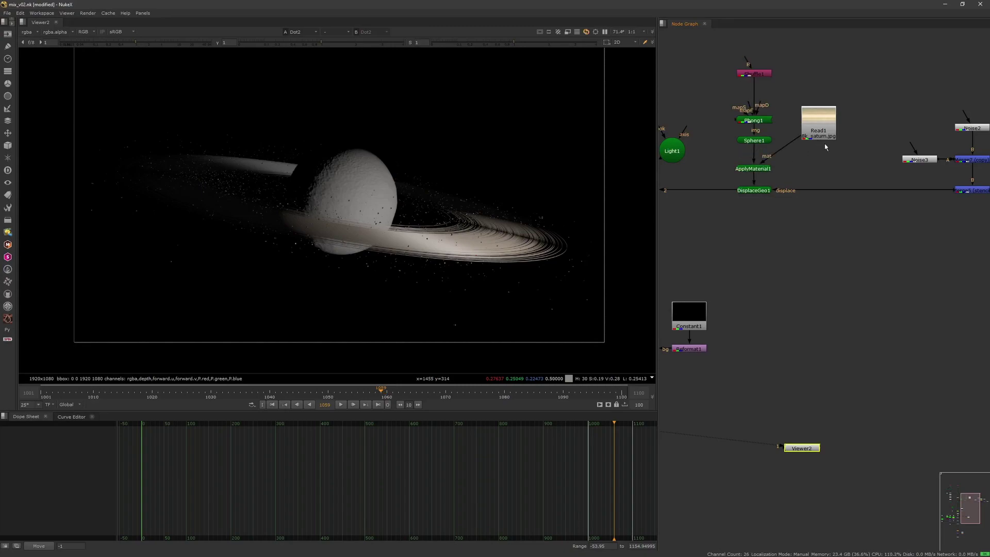
drag(812, 135, 819, 179)
middle_drag(819, 180, 848, 199)
drag(726, 49, 854, 152)
- Add a Grade after the Saturn texture and tint its gain pale blue, about 0.70, 0.88, 1
click(854, 147)
key(g)
click(805, 169)
drag(652, 358, 640, 364)
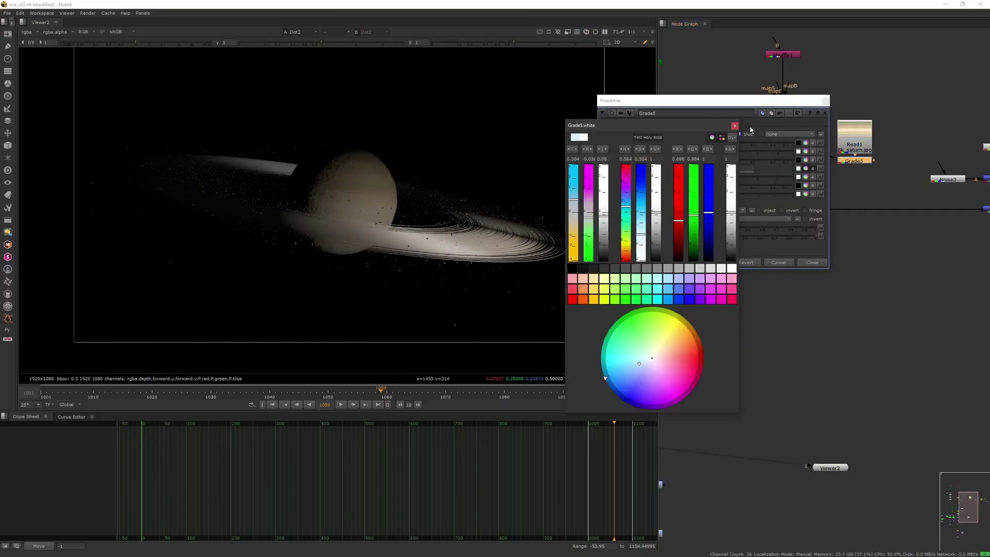
click(734, 126)
click(826, 101)
- Set DisplaceGeo1's scale to 200 and Phong1's minimum shininess to 2.25
scroll(814, 147, down, 3)
scroll(799, 178, up, 3)
middle_drag(805, 170, 764, 197)
double_click(764, 196)
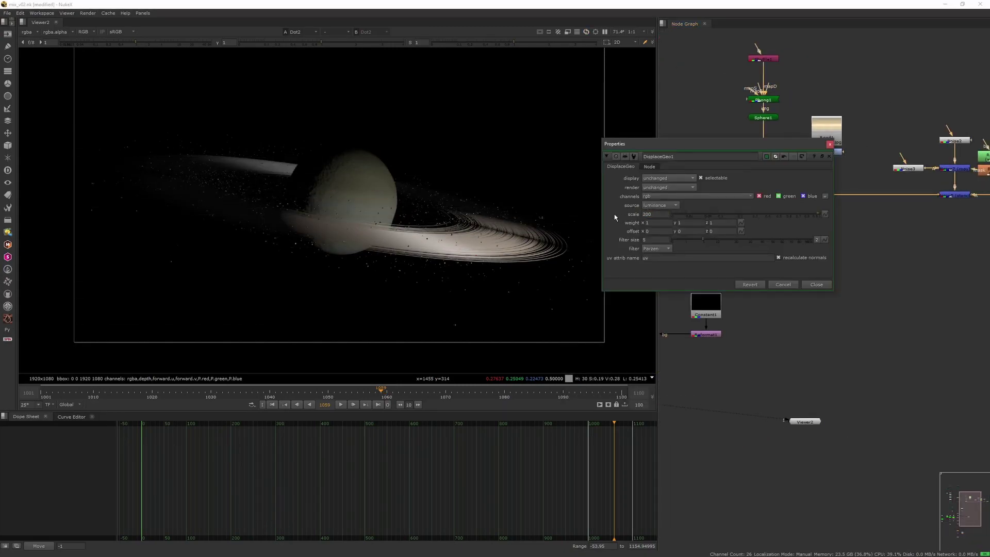
click(830, 145)
middle_drag(773, 123, 776, 126)
double_click(767, 102)
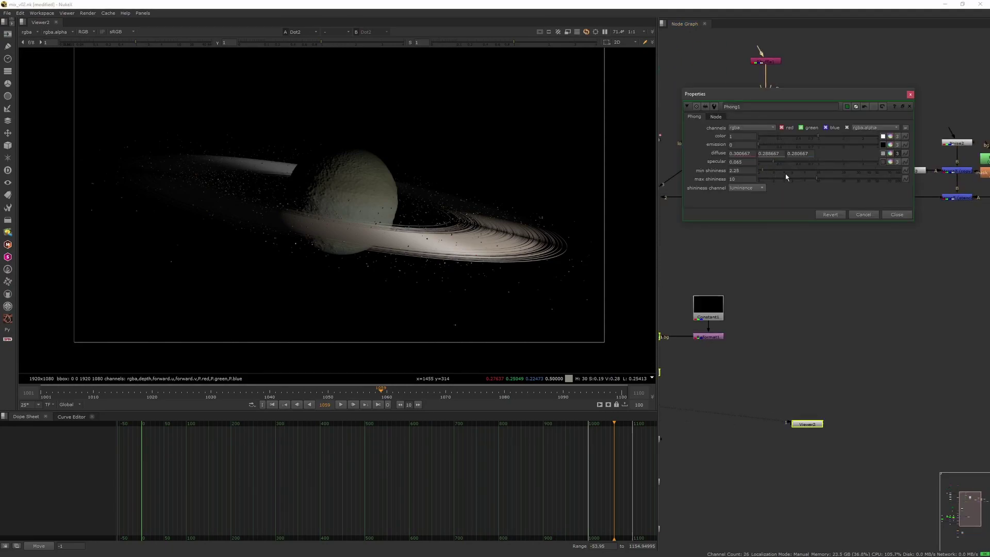
click(910, 95)
- Save the script, and view the composite at Grade2 and at the Fibonacci glow
scroll(863, 80, down, 2)
middle_drag(820, 150, 855, 43)
drag(756, 198, 756, 219)
key(ctrl+s)
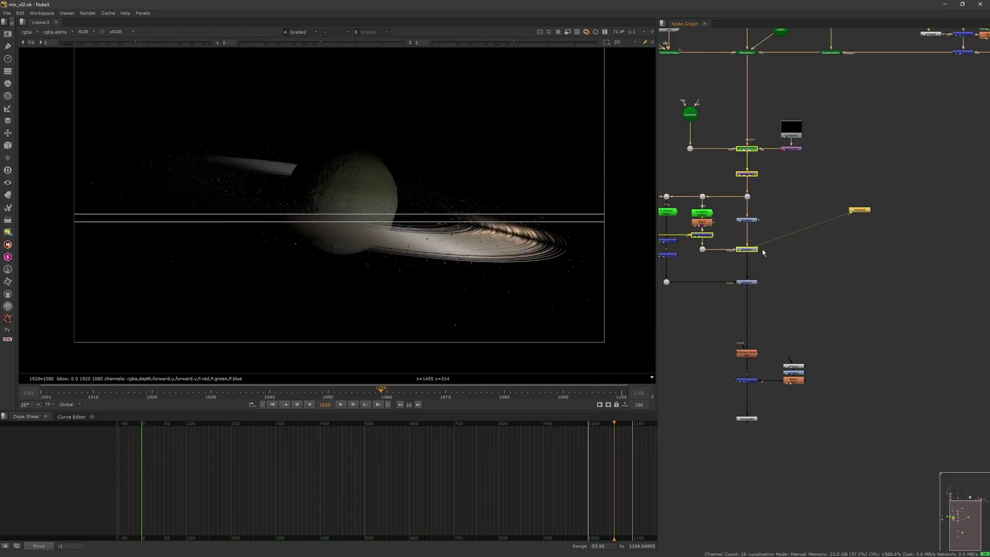
click(746, 353)
key(1)
- Inspect the merged geometry in 3D, check the camera's properties, and view the ungraded render at the dot below the reformat
scroll(330, 248, down, 2)
middle_drag(896, 100, 895, 191)
click(745, 144)
key(1)
ctrl+drag(495, 205, 444, 248)
click(745, 240)
double_click(688, 206)
click(794, 249)
click(745, 288)
key(1)
scroll(857, 77, up, 2)
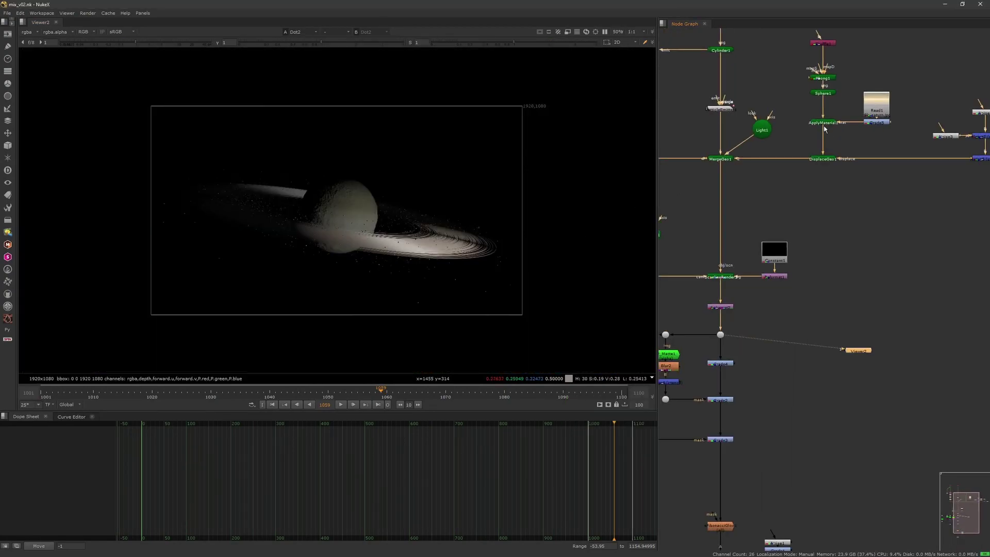
- Insert a TransformGeo between ApplyMaterial1 and DisplaceGeo1, and view the render at Grade3
click(822, 123)
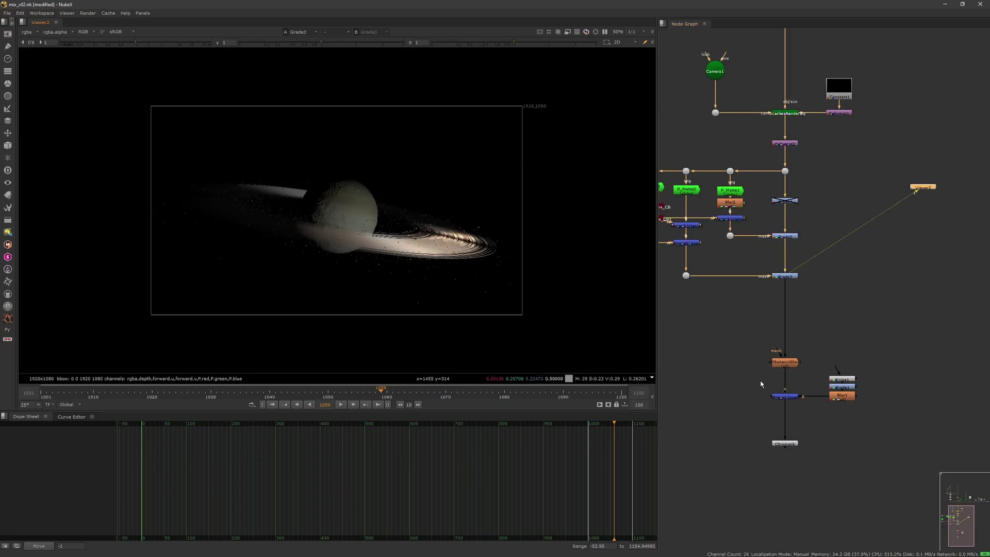
click(786, 277)
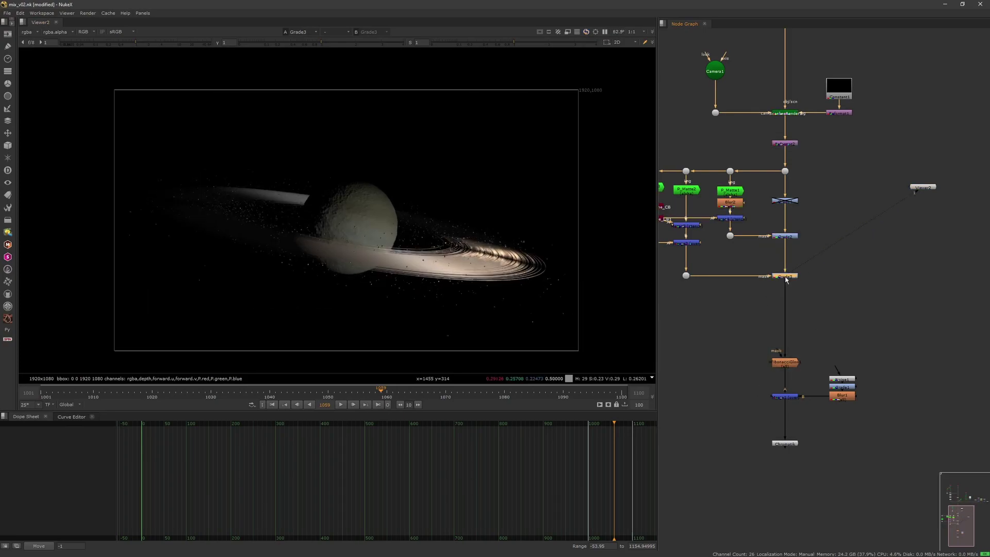
key(1)
- Adjust Grade2, and neutralise the warm color of the ring's material
scroll(772, 412, down, 5)
scroll(773, 371, up, 5)
double_click(784, 289)
click(873, 153)
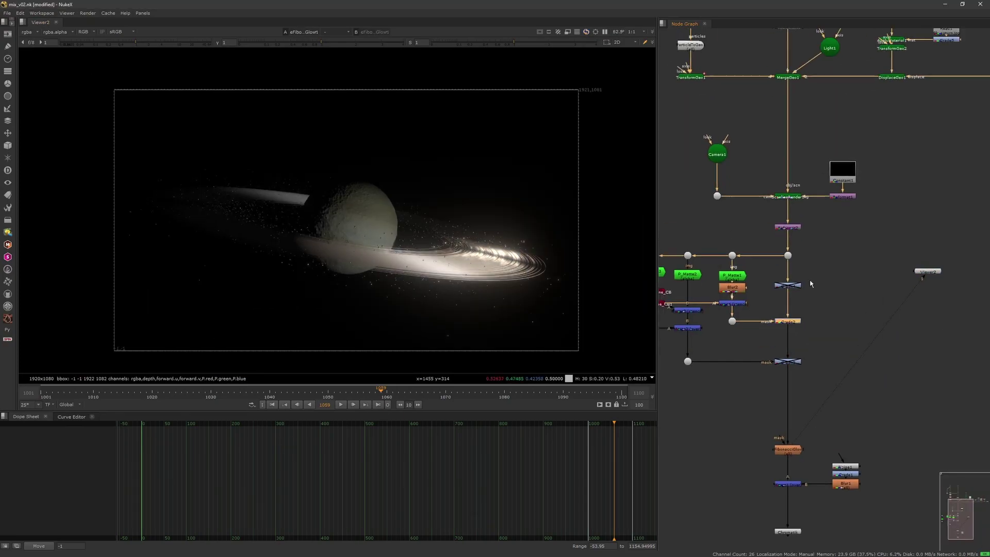
middle_drag(773, 129, 846, 386)
double_click(856, 191)
click(775, 173)
- Enable Grade4 again and tint its gain pale yellow
middle_drag(846, 495, 793, 195)
click(804, 216)
key(d)
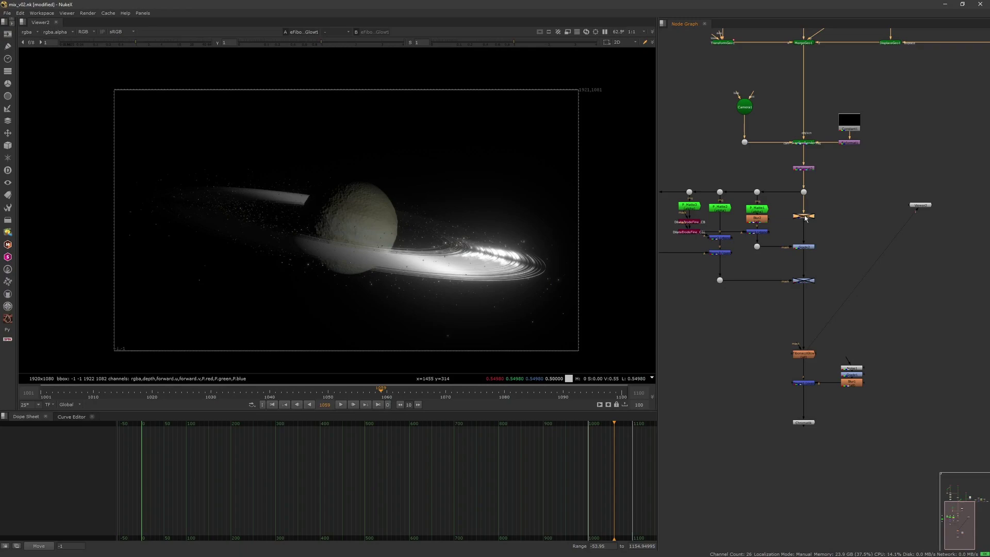
double_click(803, 217)
click(832, 188)
drag(651, 358, 685, 324)
click(838, 283)
middle_drag(838, 289, 861, 360)
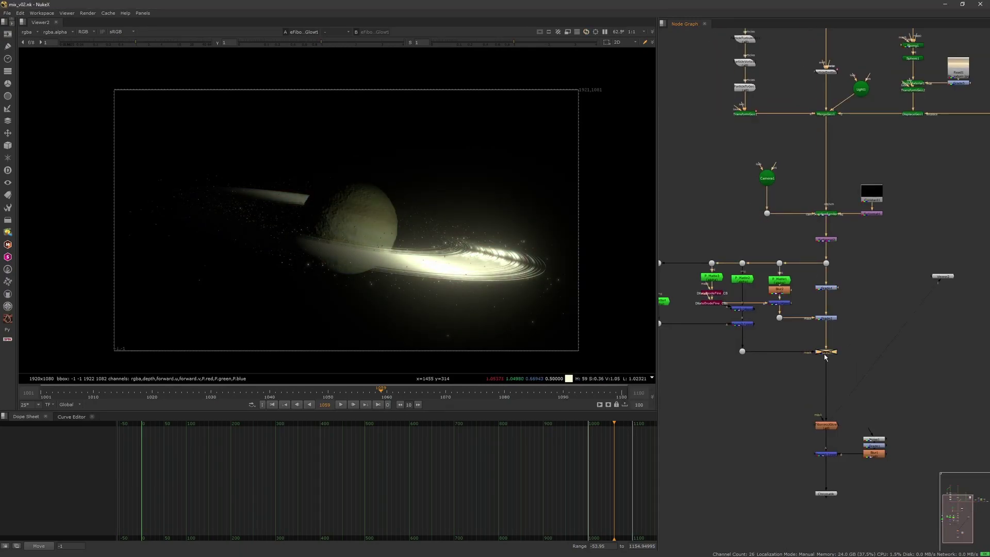
- View and refine Grade4's tint, and bring the disabled Grade3 back into the comp
click(826, 288)
key(1)
double_click(826, 288)
click(839, 283)
click(823, 425)
double_click(826, 352)
click(871, 137)
- Increase the size of Blur2 on the P_Matte1 matte, and view the final chromatic aberration output
double_click(779, 289)
drag(701, 377, 719, 377)
click(787, 337)
middle_drag(858, 479, 839, 333)
click(807, 347)
key(1)
- Darken the planet texture in Grade5 with gamma 0.83, and adjust the tolerance of the Fibonacci glow
middle_drag(856, 212, 825, 472)
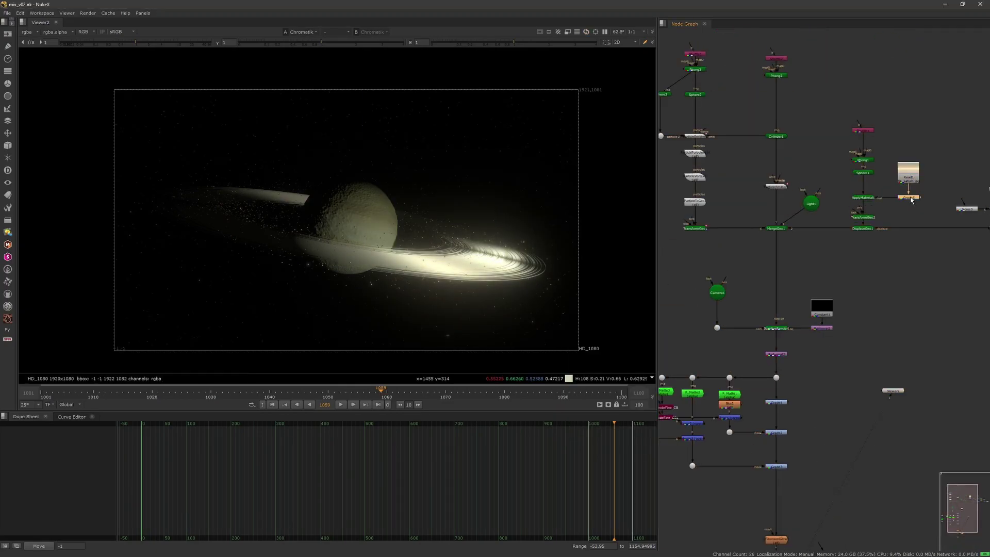
double_click(909, 198)
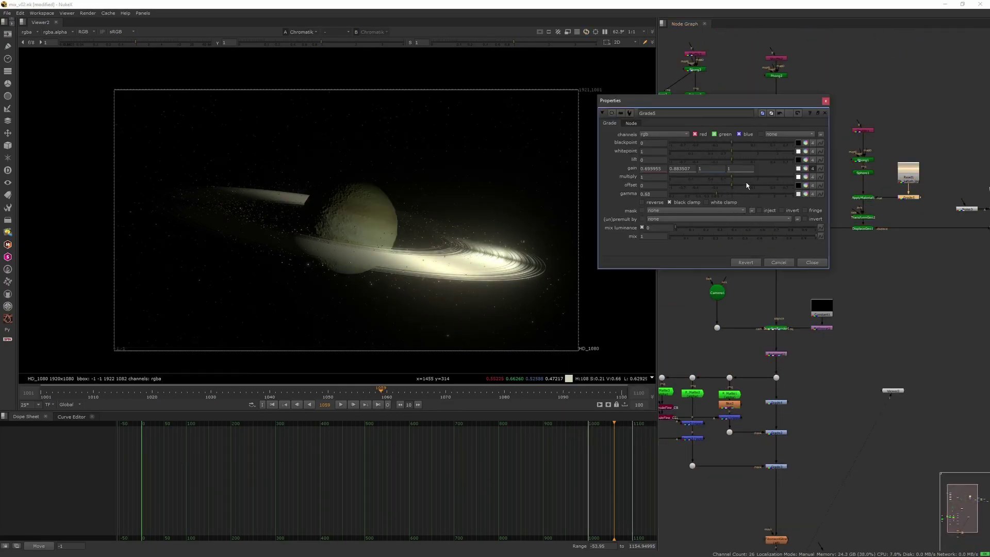
click(826, 101)
middle_drag(785, 372, 795, 184)
double_click(786, 353)
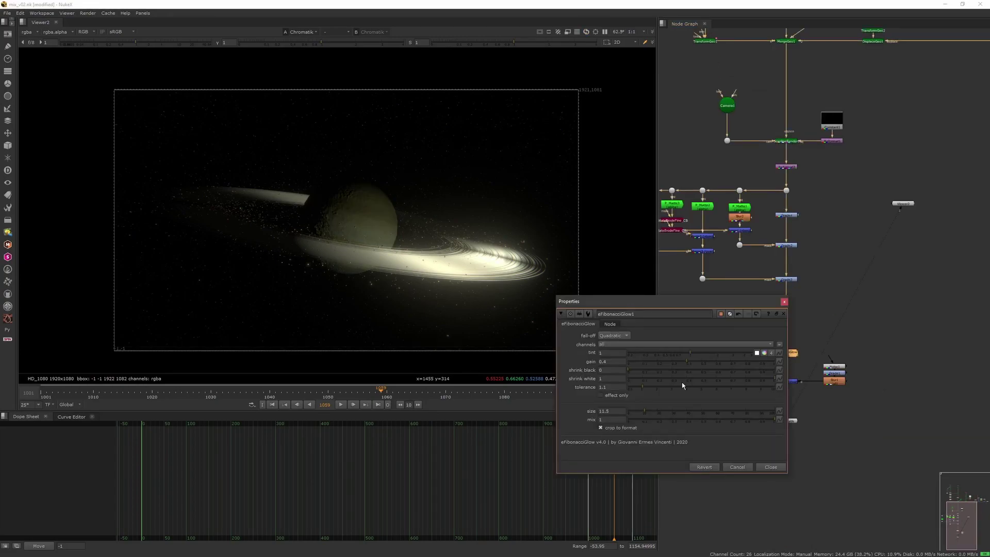
click(784, 301)
- Adjust Grade2, and set Grade3's multiply to 0.68 and gamma to 0.63
double_click(786, 245)
click(873, 154)
double_click(785, 231)
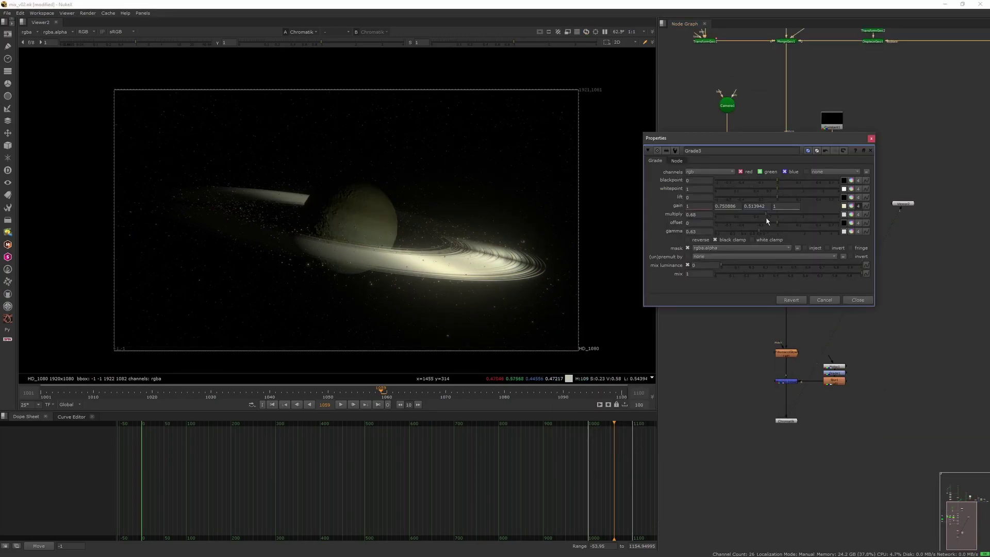
click(872, 138)
- Compare the outputs of Grade3 and the Fibonacci glow, and readjust Grade3
click(791, 279)
key(1)
click(786, 353)
key(1)
double_click(786, 230)
click(871, 138)
- Set Grade4's multiply to 1.36 and readjust Grade2
double_click(781, 214)
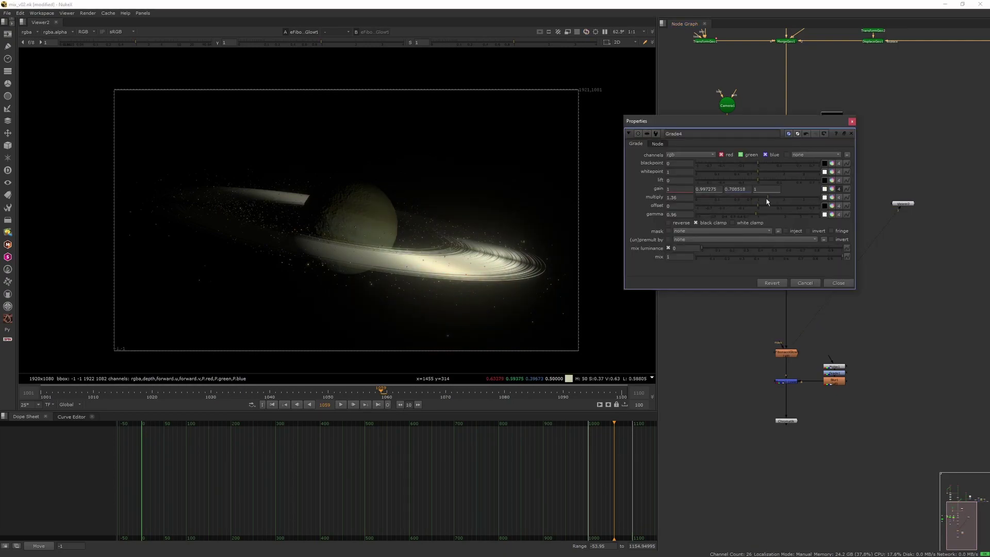
click(851, 121)
double_click(786, 244)
click(874, 154)
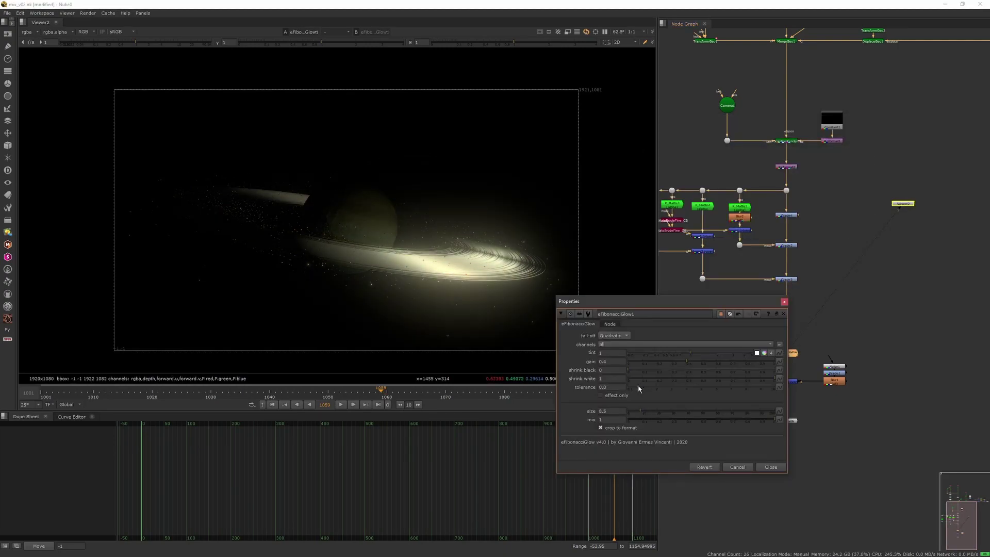
- Set the Fibonacci glow's tolerance to 0.8 and size to 8.5, and add a Saturation node after Grade5
click(833, 206)
click(743, 196)
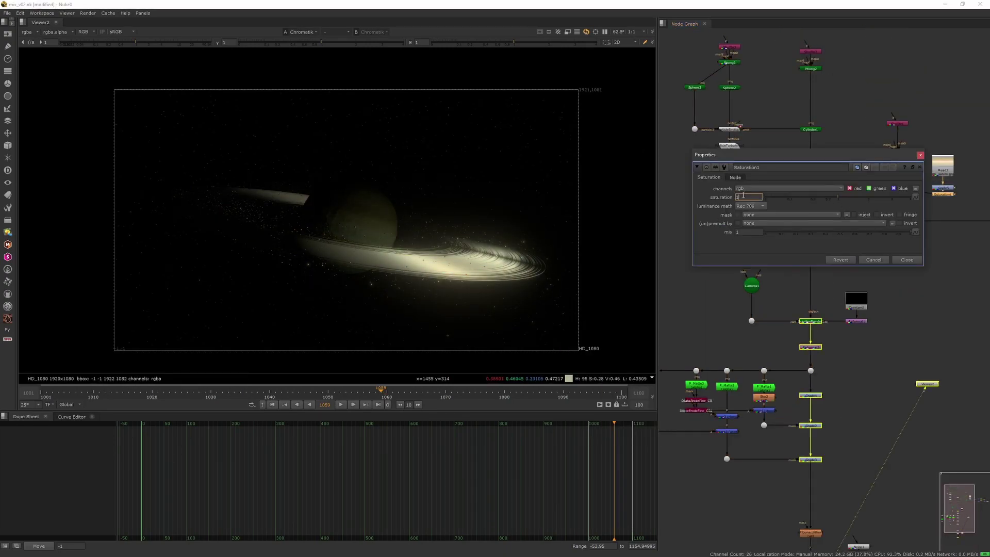
click(920, 155)
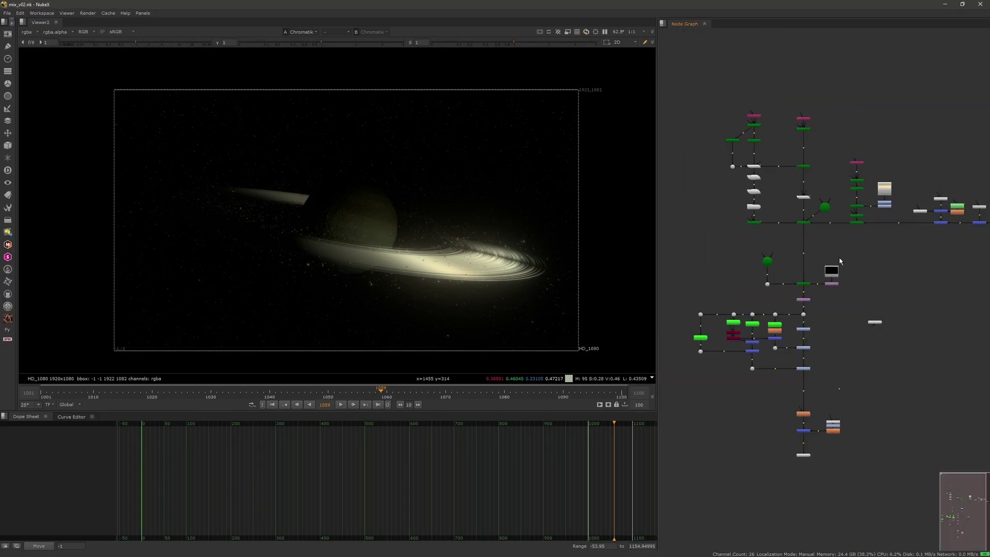
scroll(412, 268, up, 5)
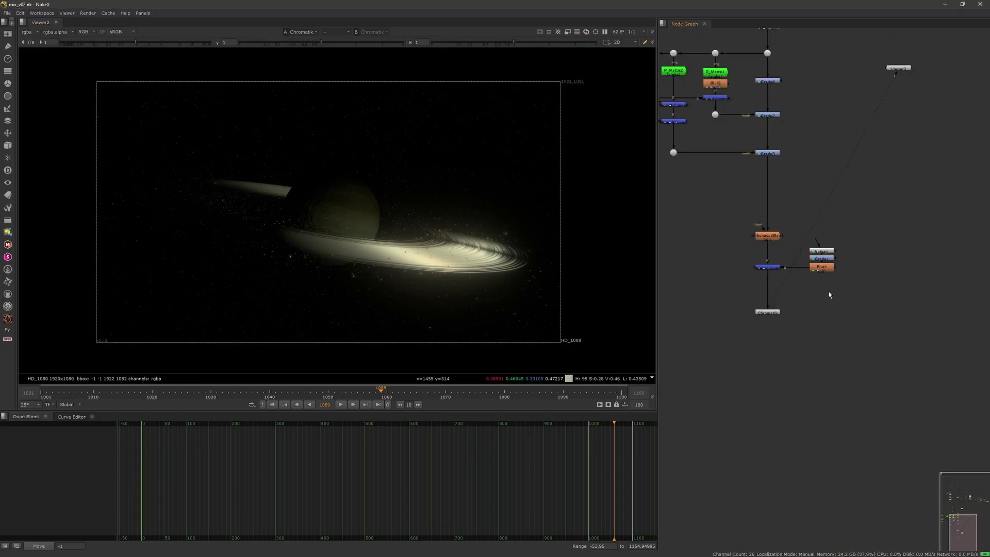
scroll(412, 269, down, 3)
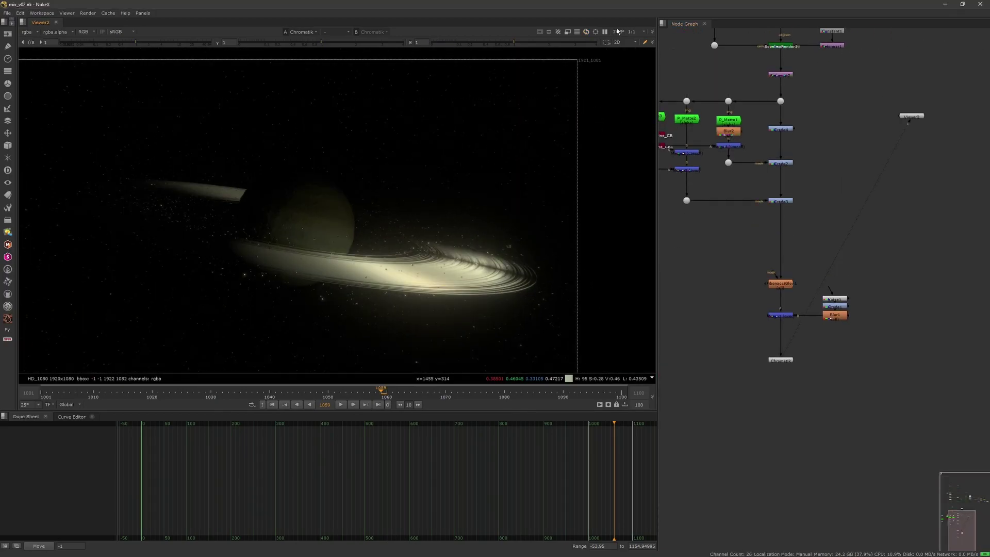
scroll(155, 250, up, 2)
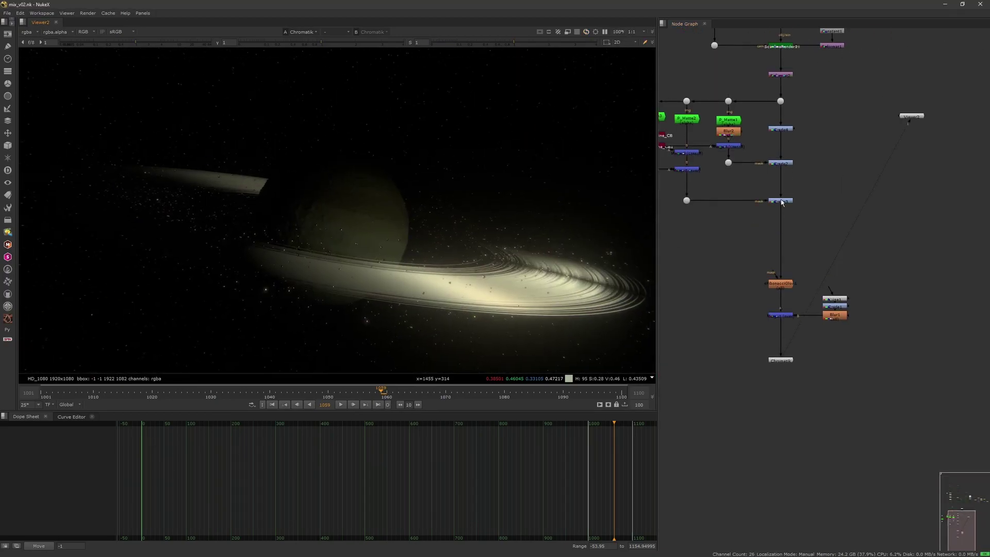
- Set Grade5's multiply to 0.62 and gamma to 0.64, and view the ungraded render
middle_drag(785, 203, 787, 298)
scroll(832, 140, up, 1)
click(832, 140)
double_click(833, 140)
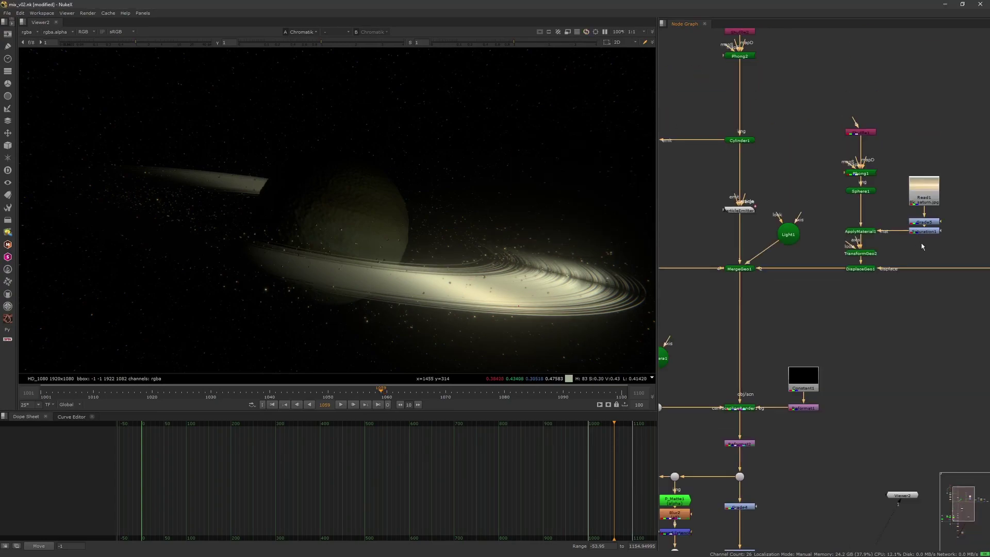
double_click(924, 222)
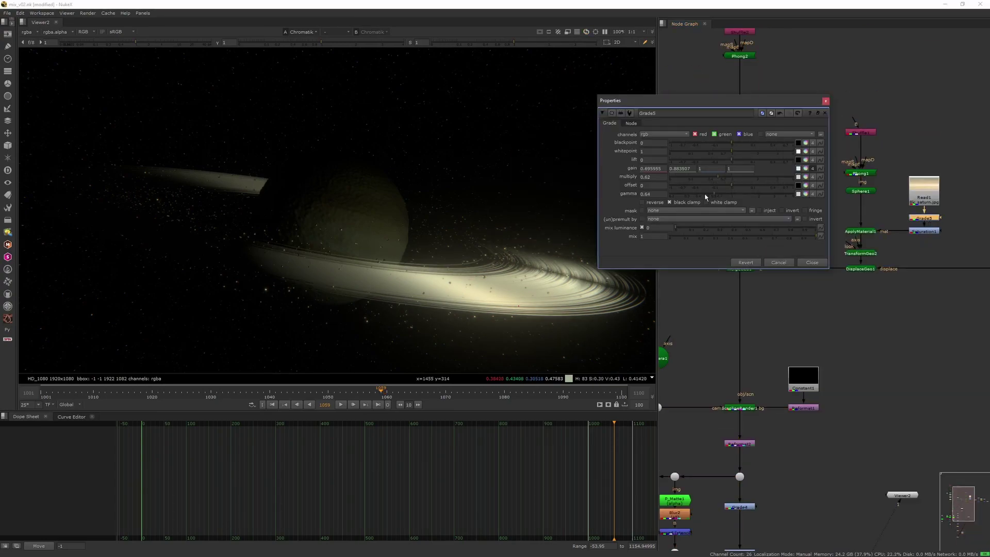
click(739, 476)
key(1)
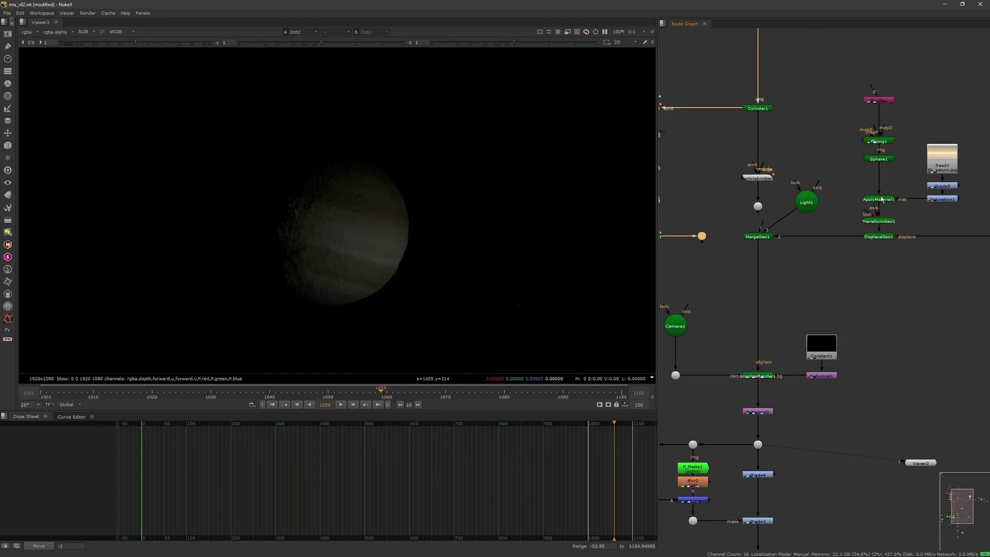
- Lower Grade5's gamma further and rebalance its multiply to brighten the planet's bands
double_click(942, 185)
drag(692, 194, 684, 194)
drag(764, 178, 753, 177)
click(825, 101)
- Reconnect the detached debris branch to MergeGeo1 and save the script, and view the comp at Blur4
drag(703, 242, 757, 237)
key(ctrl+s)
middle_drag(767, 249, 800, 389)
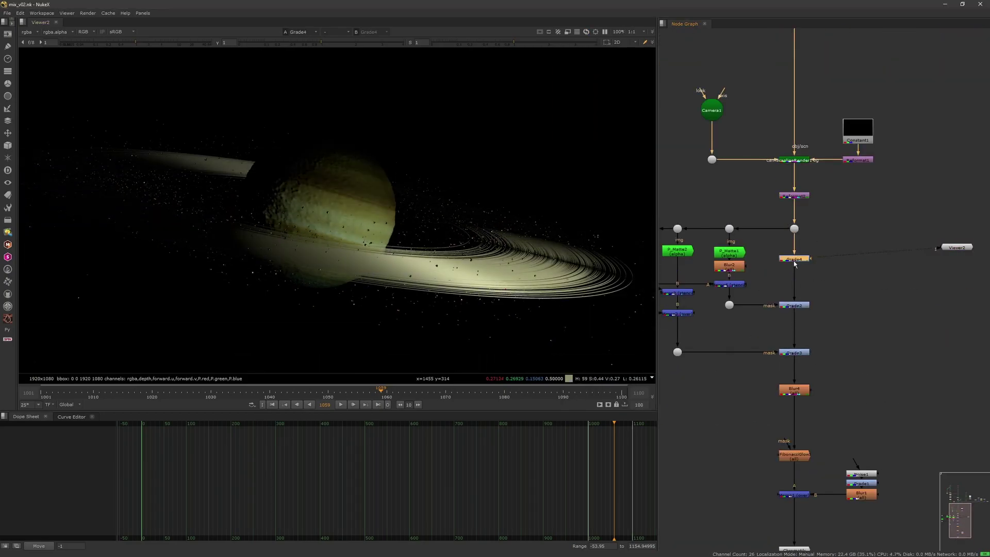
click(794, 390)
key(1)
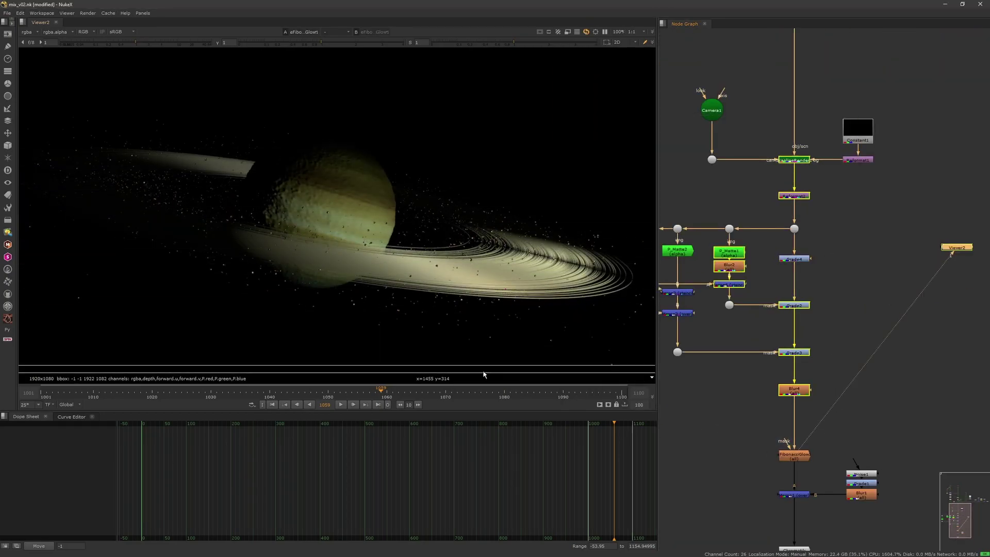